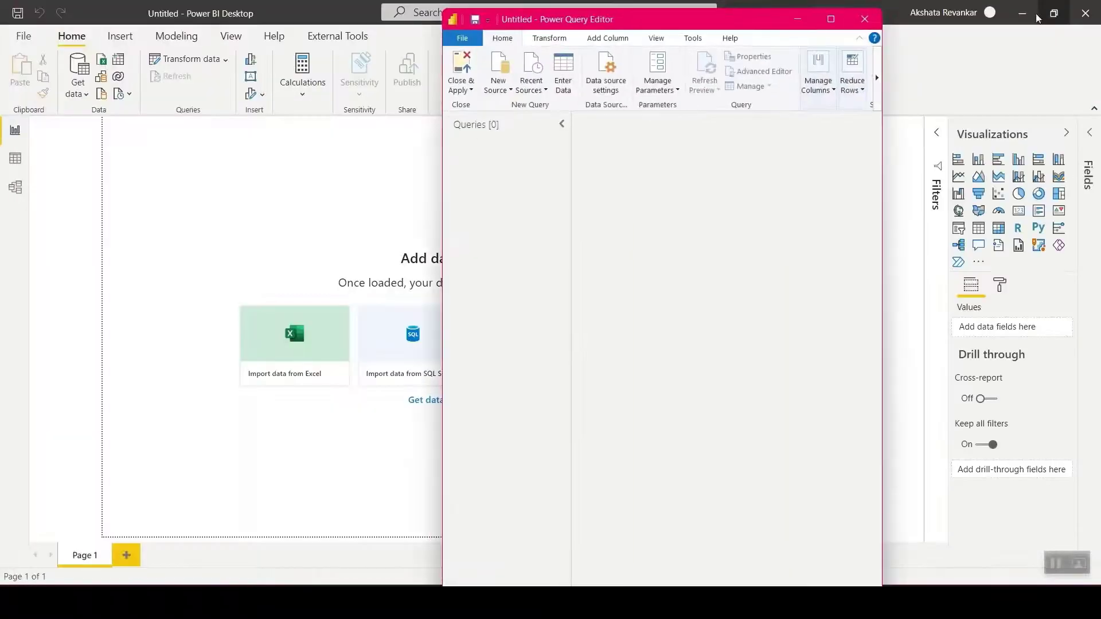
# Step: Maximize the Power Query Editor and bring up the Get Data list of connectors
pyautogui.moveTo(701, 19); pyautogui.dragTo(740, 99)
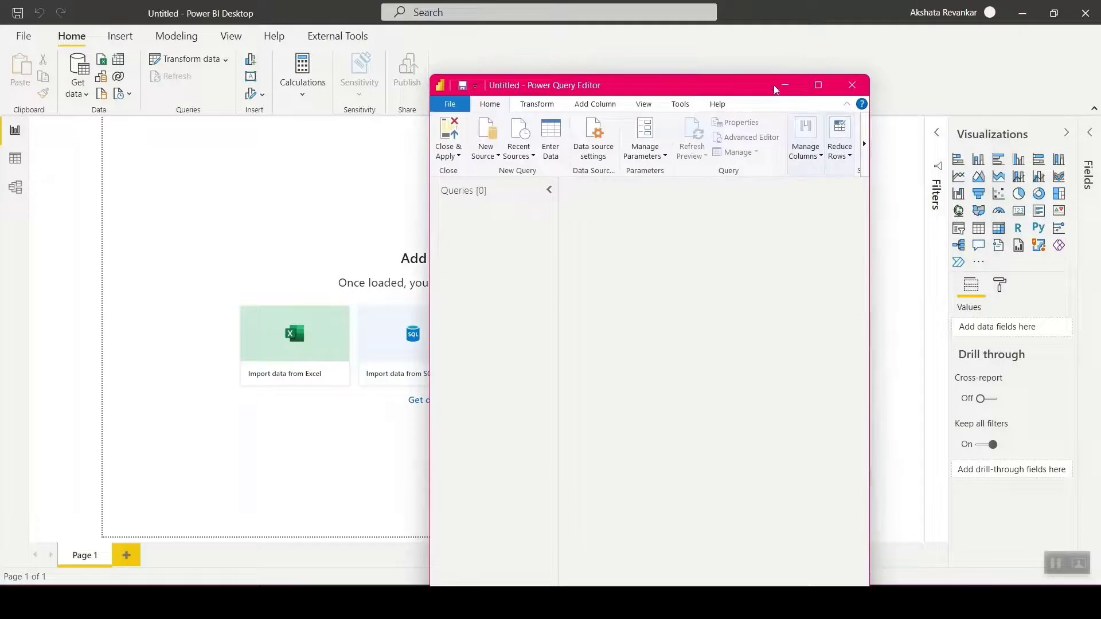
pyautogui.click(814, 78)
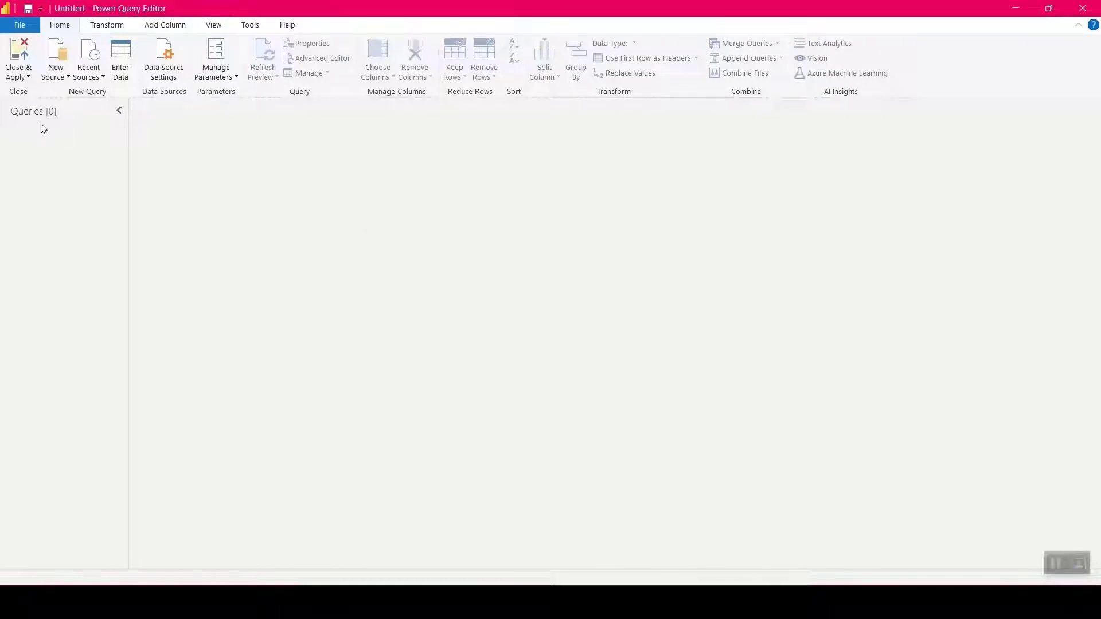
pyautogui.click(53, 50)
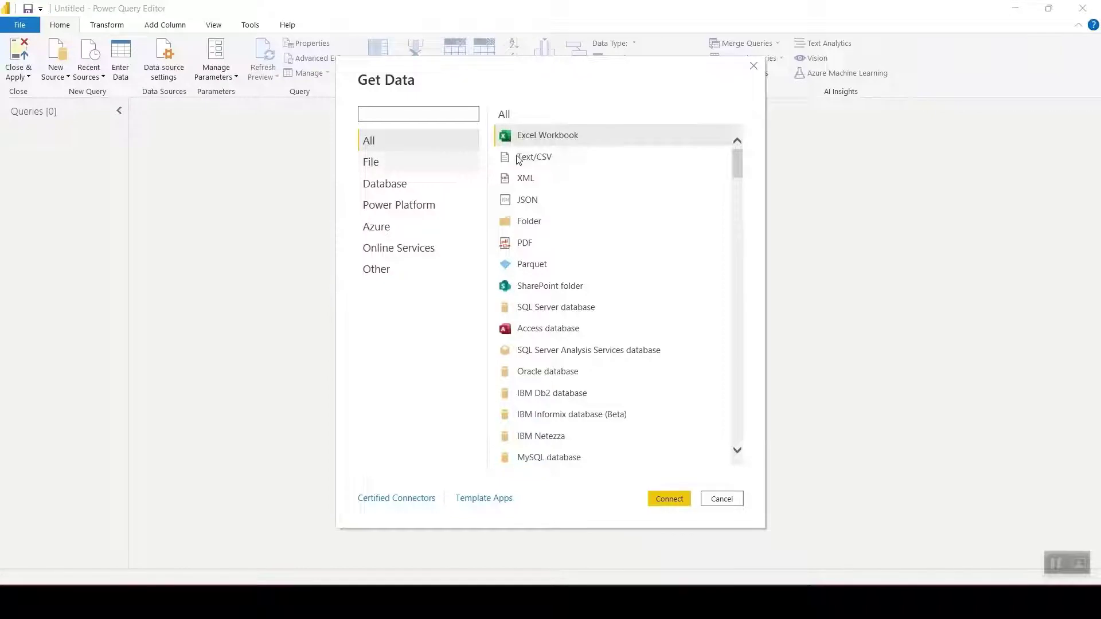
# Step: Connect to the Excel workbook 'Error Values - Financial Sample' to reach the Navigator
pyautogui.click(659, 499)
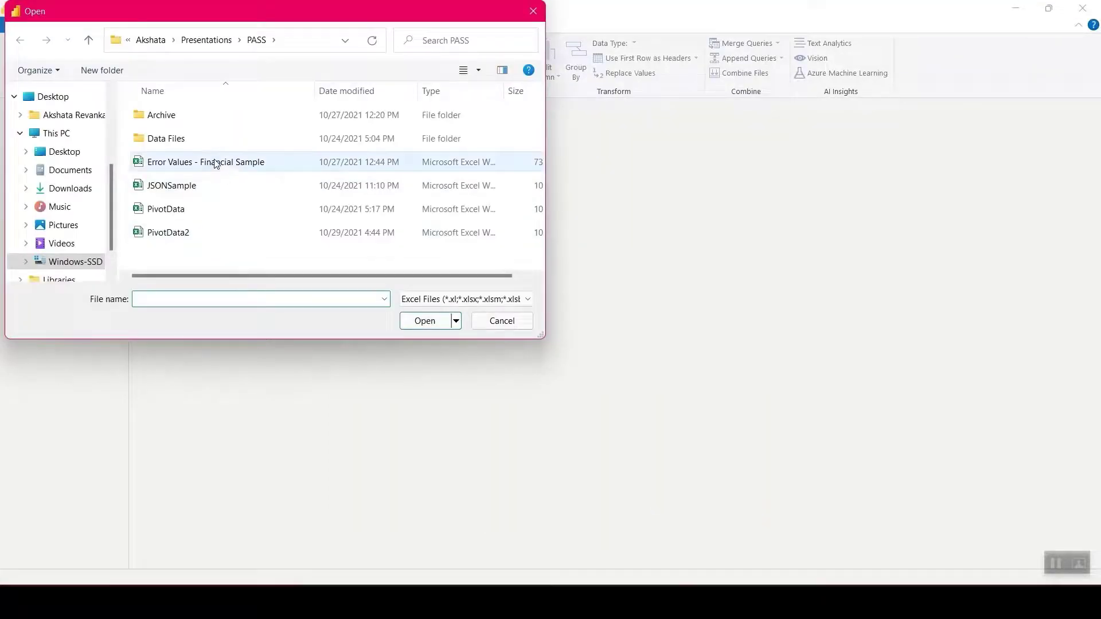
pyautogui.click(215, 162)
pyautogui.click(422, 321)
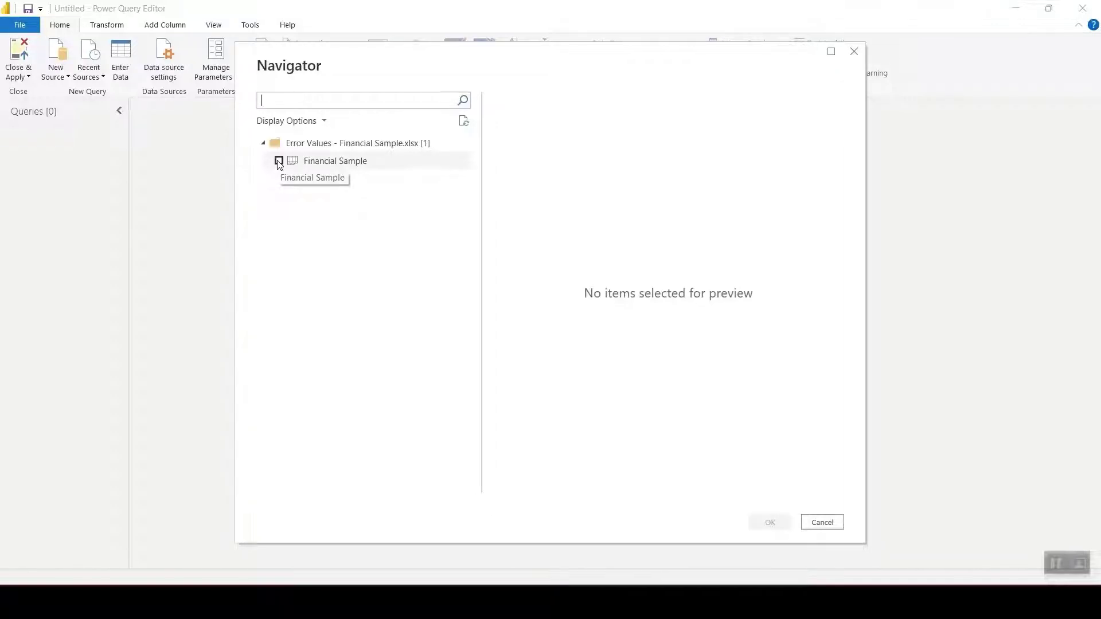
# Step: Tick the Financial Sample sheet, preview it, and load it as a query
pyautogui.click(278, 162)
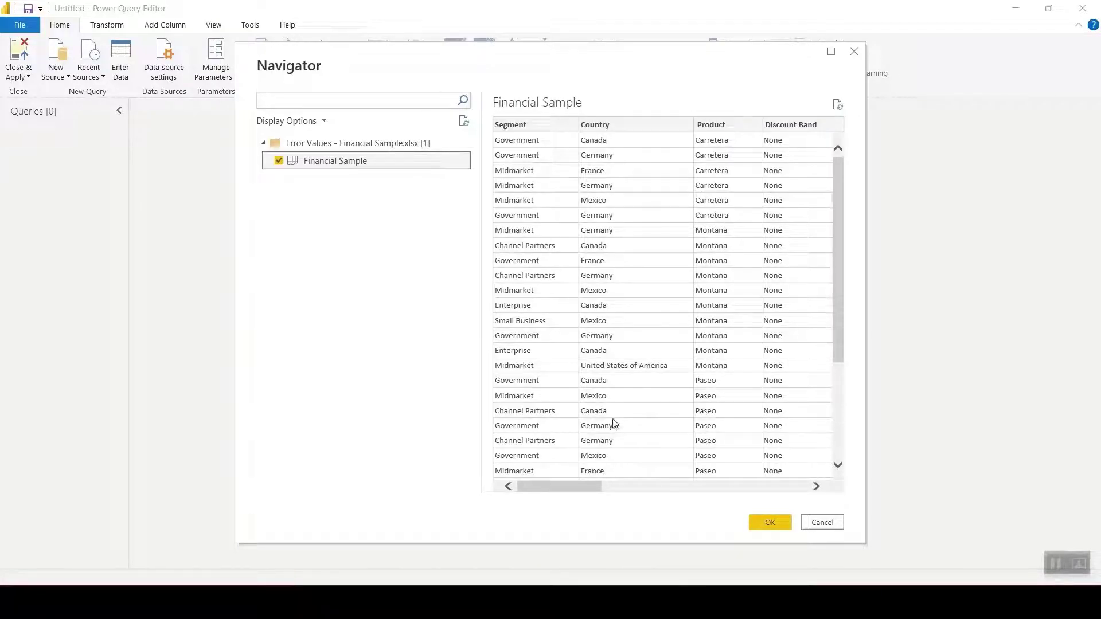
pyautogui.moveTo(562, 488); pyautogui.dragTo(509, 489)
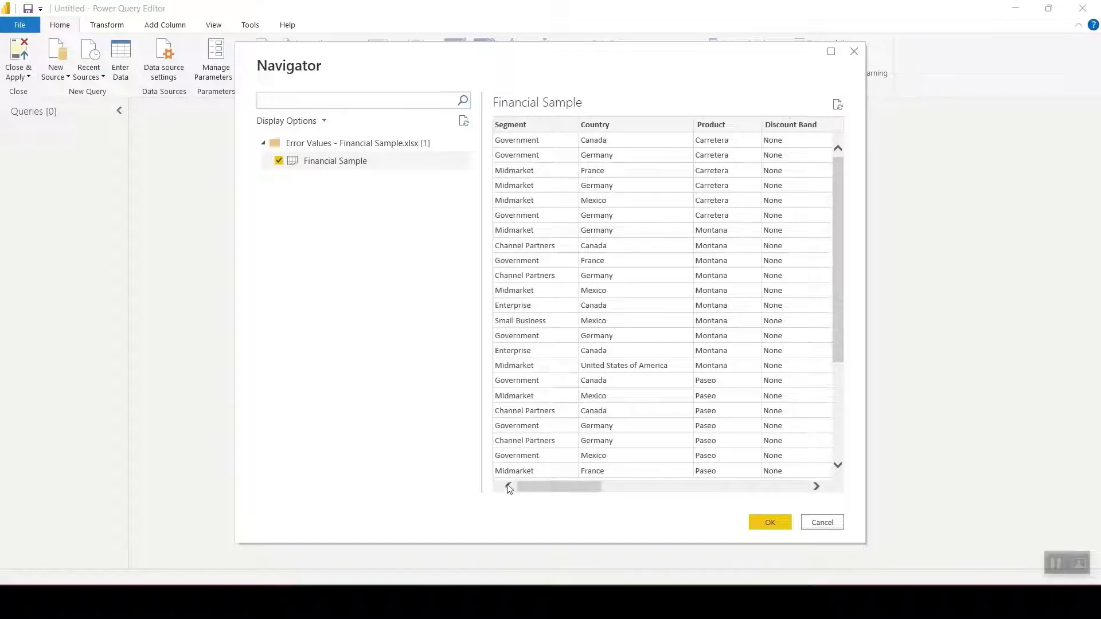
pyautogui.click(770, 522)
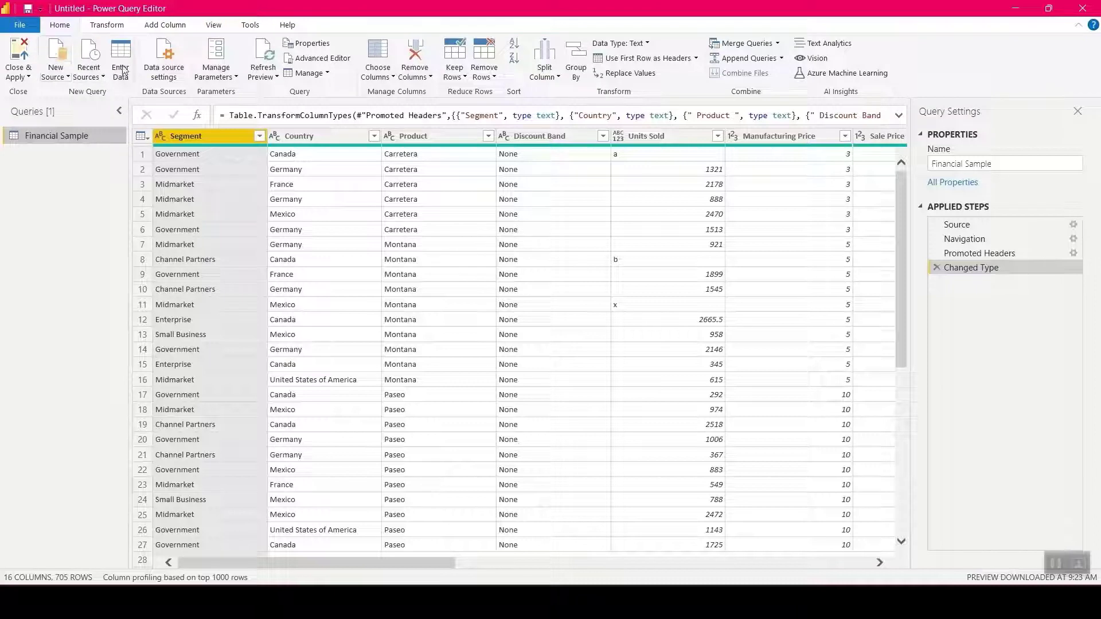
# Step: Check Data source settings and query Properties, then view the Financial Sample M code in Advanced Editor
pyautogui.click(166, 58)
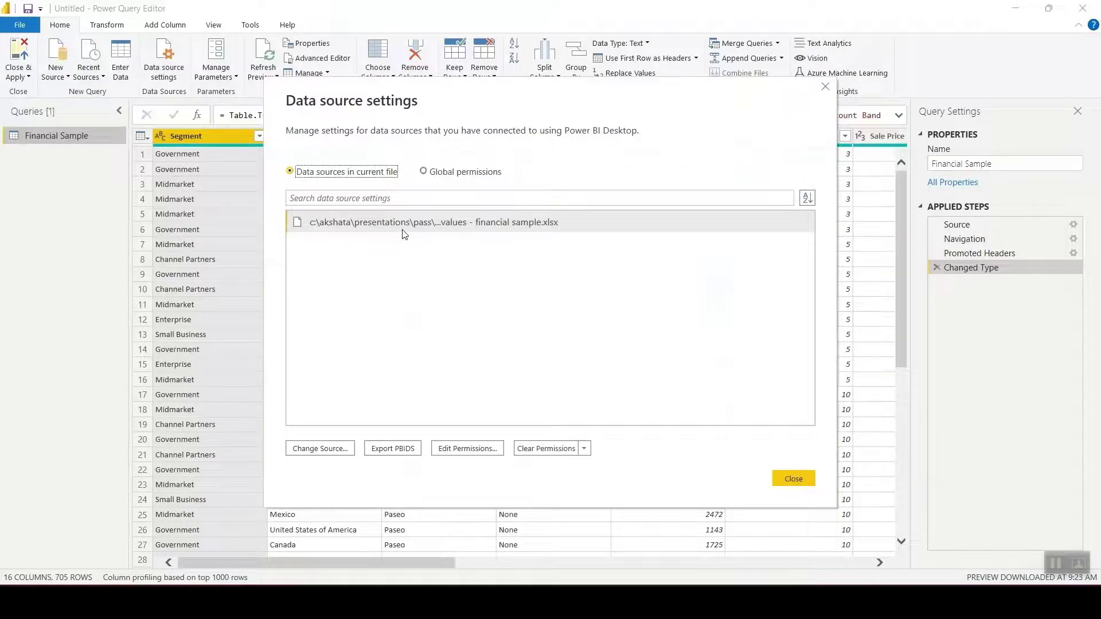
pyautogui.click(823, 87)
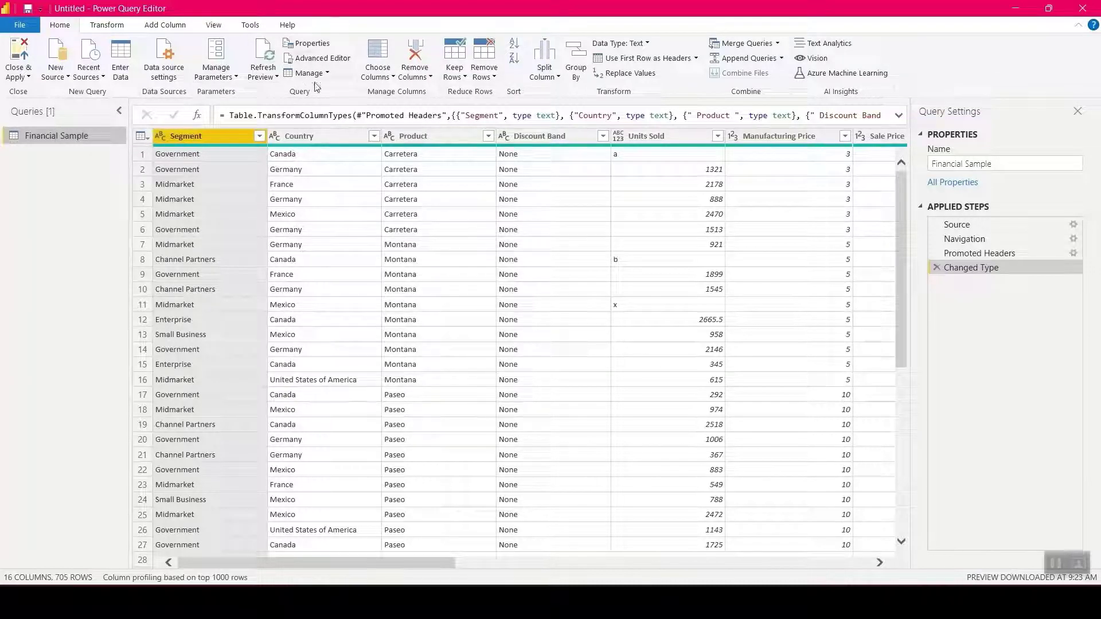
pyautogui.click(309, 41)
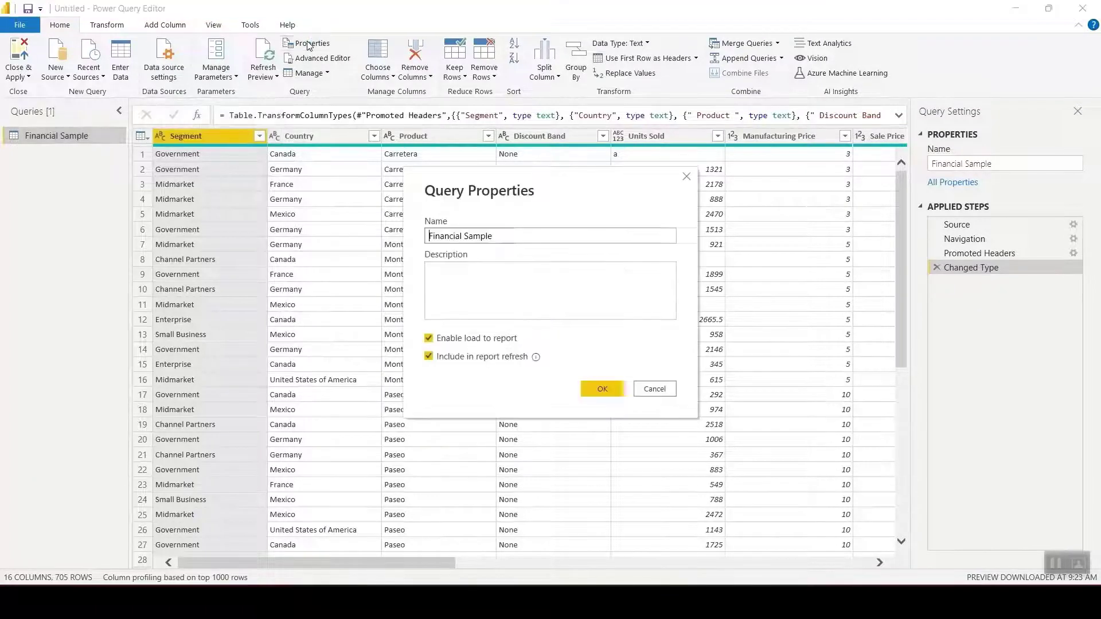
pyautogui.click(686, 177)
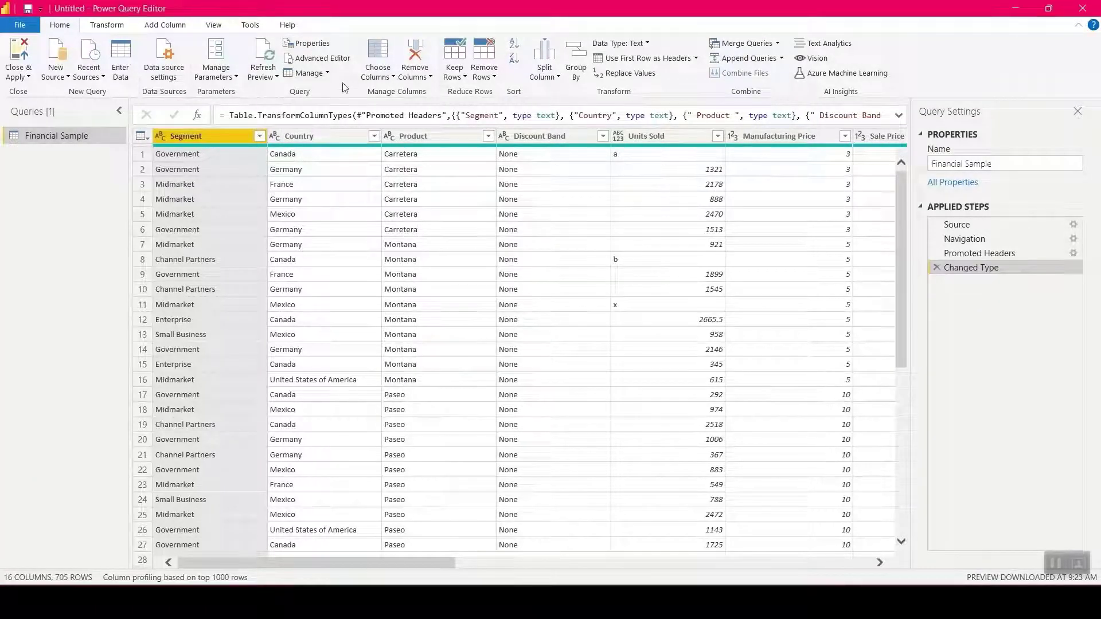
pyautogui.click(330, 61)
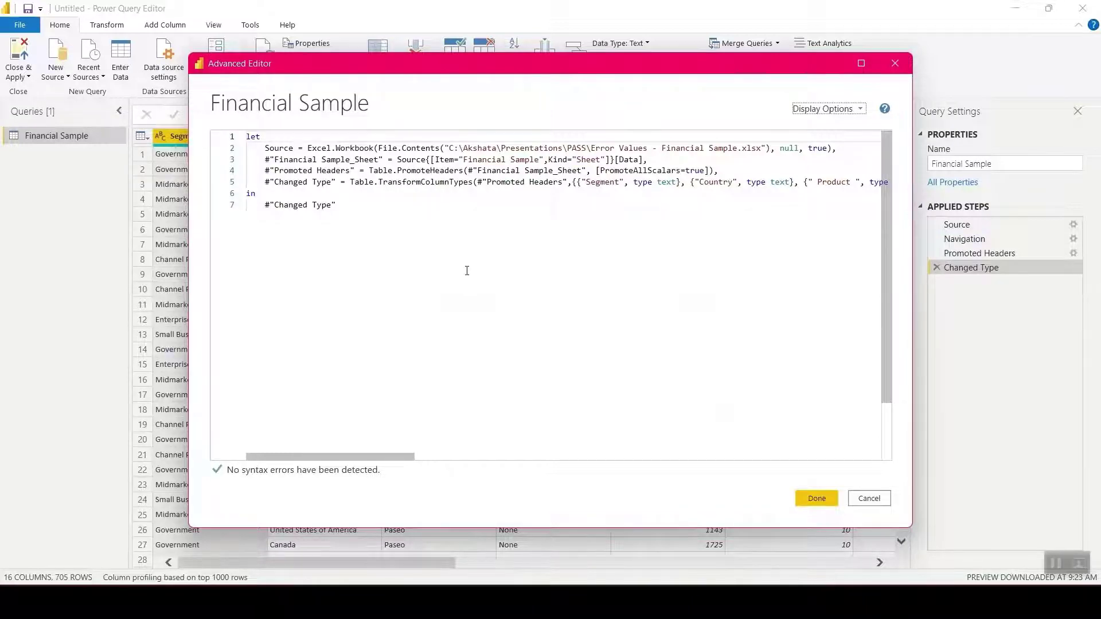
pyautogui.click(869, 498)
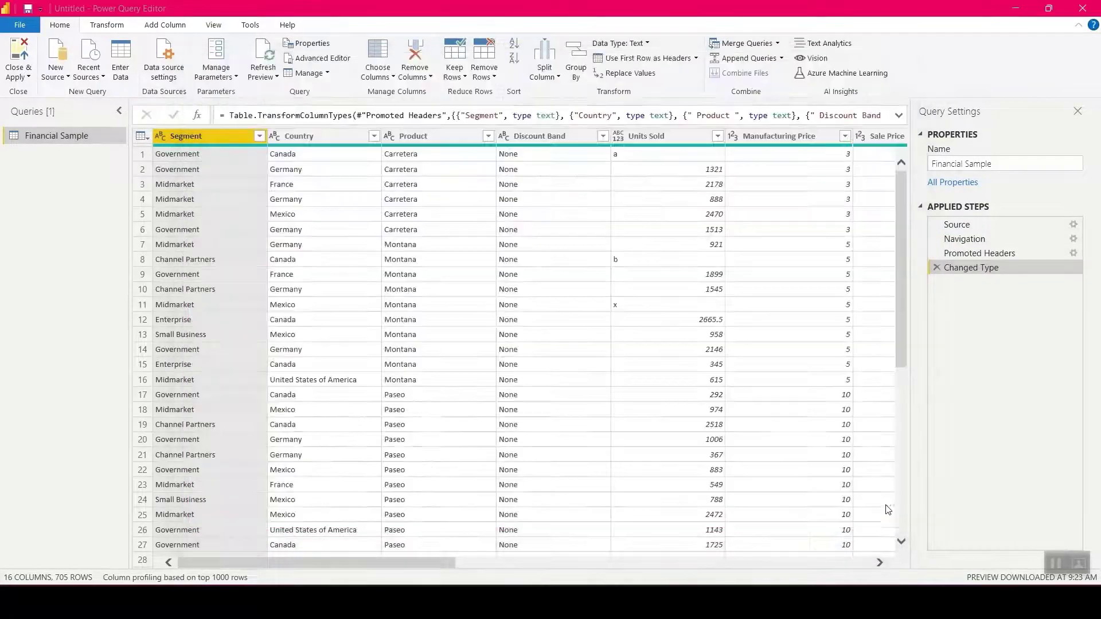
pyautogui.click(326, 73)
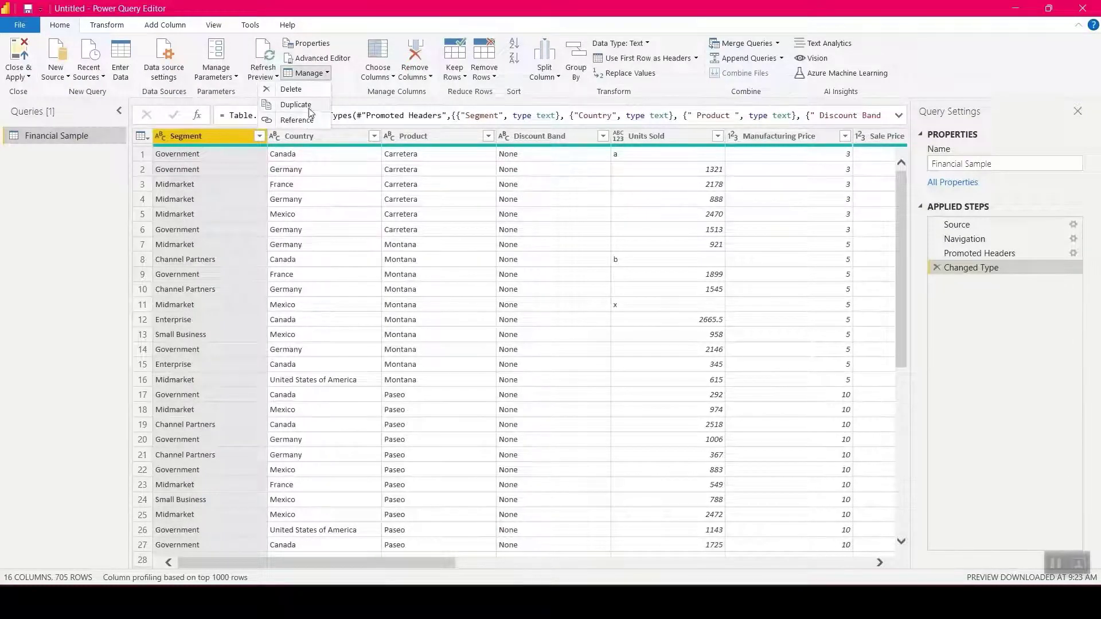
pyautogui.click(391, 259)
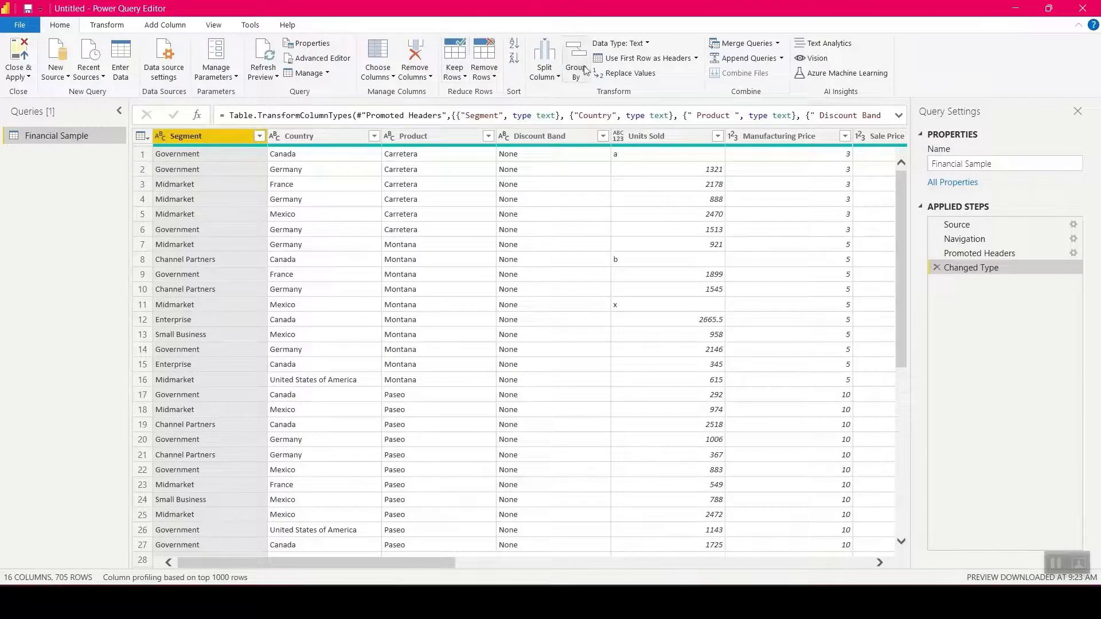
pyautogui.click(551, 74)
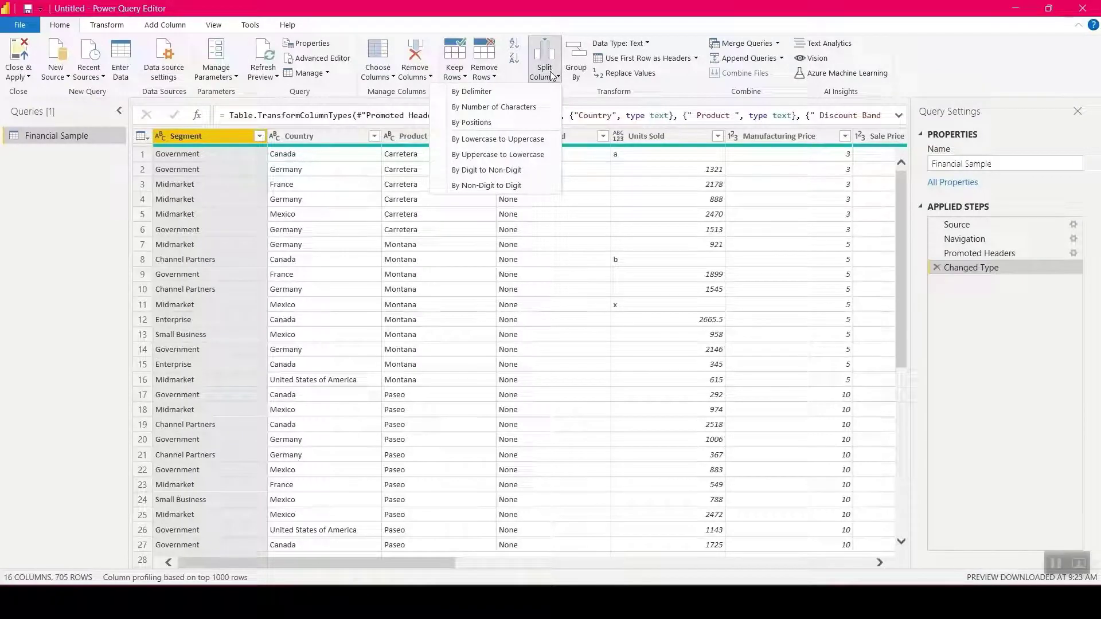
pyautogui.click(613, 21)
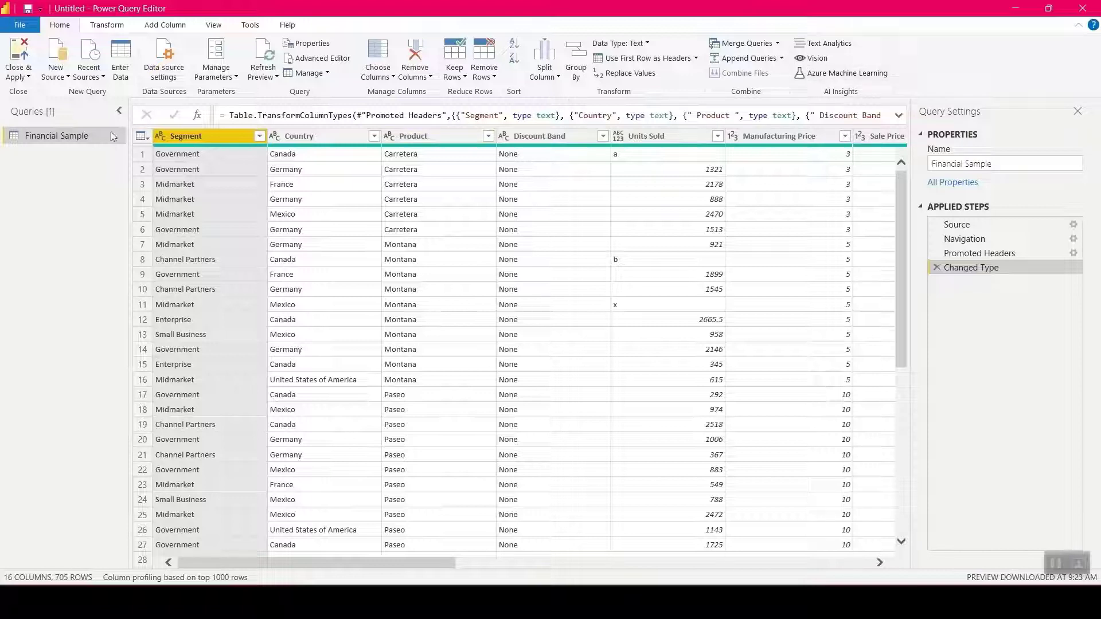
# Step: Browse the Transform tab's Extract and Parse options, then move to the Add Column tab
pyautogui.click(108, 27)
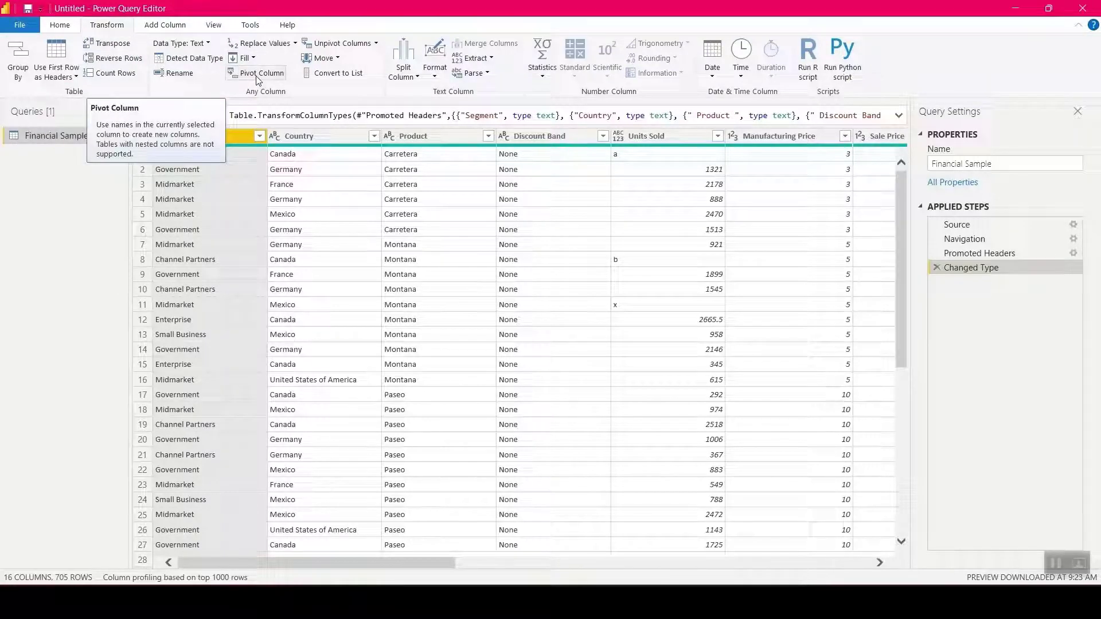
pyautogui.click(490, 59)
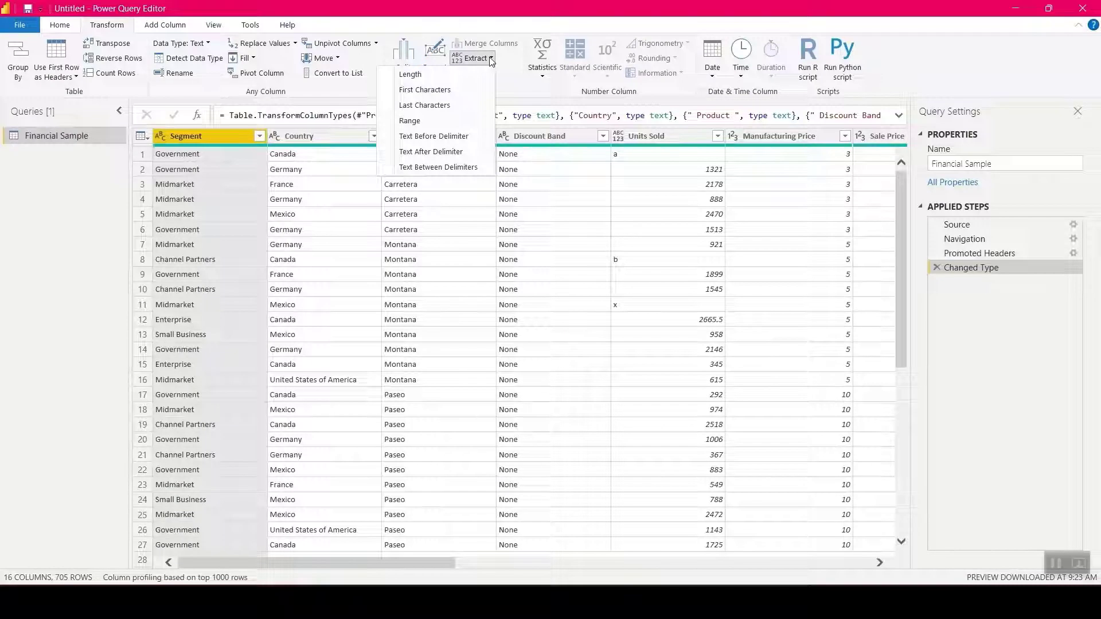
pyautogui.click(491, 59)
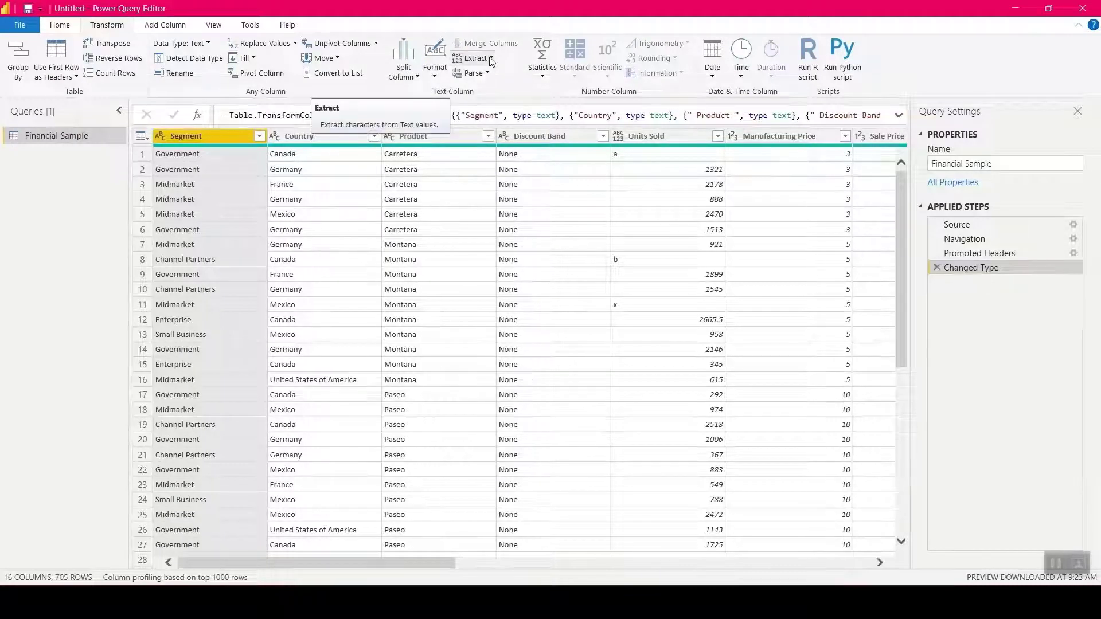
pyautogui.click(487, 73)
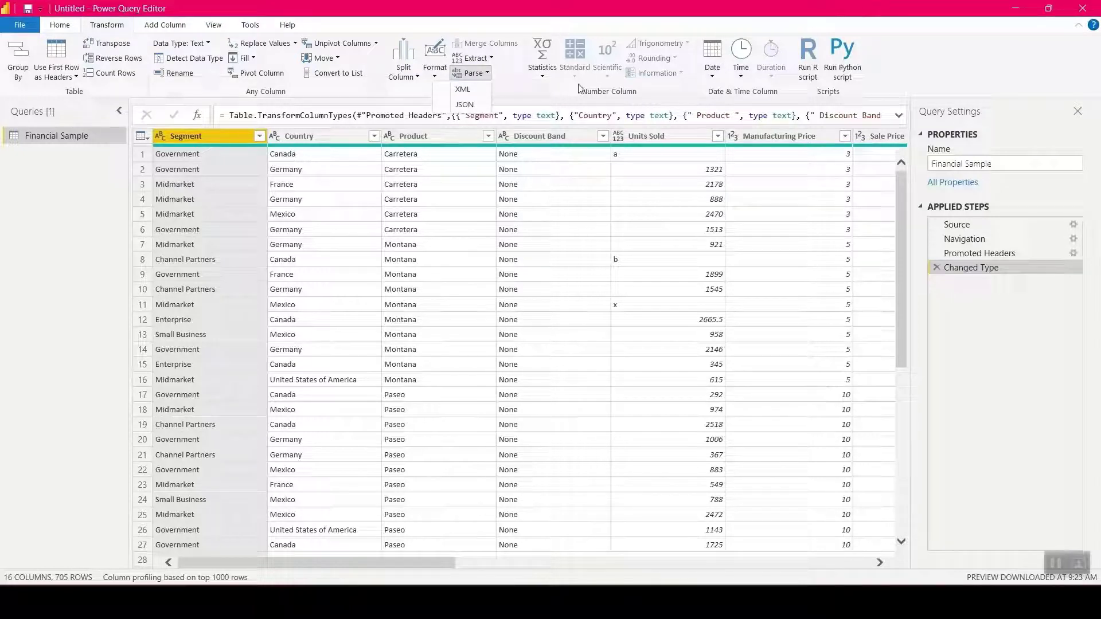
pyautogui.click(167, 26)
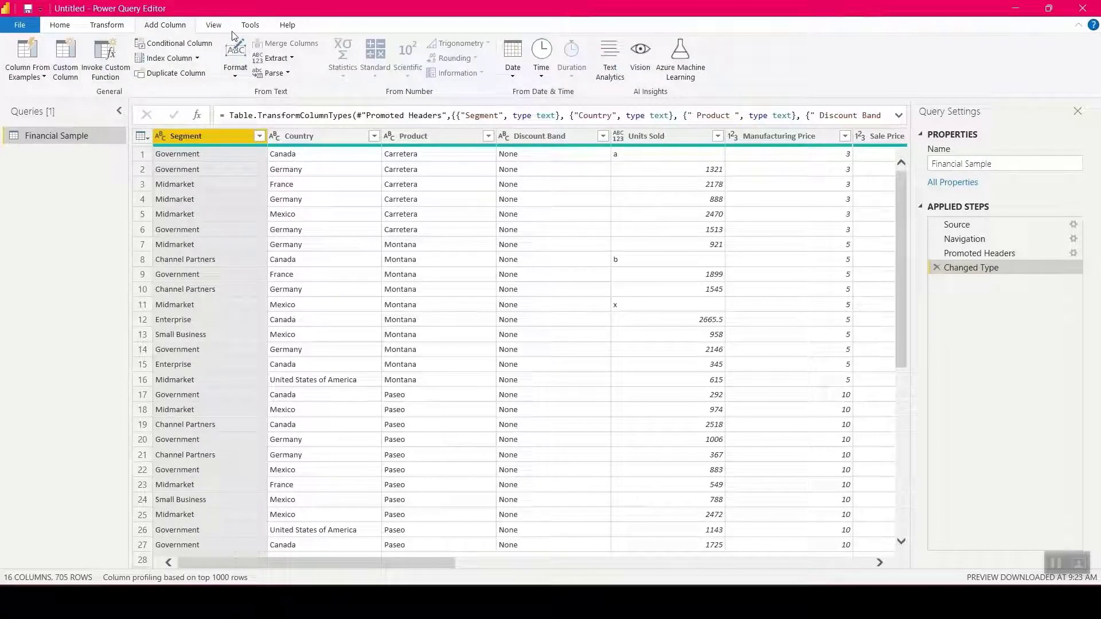
# Step: View the Financial Sample query's dependency diagram from the View tab
pyautogui.click(213, 26)
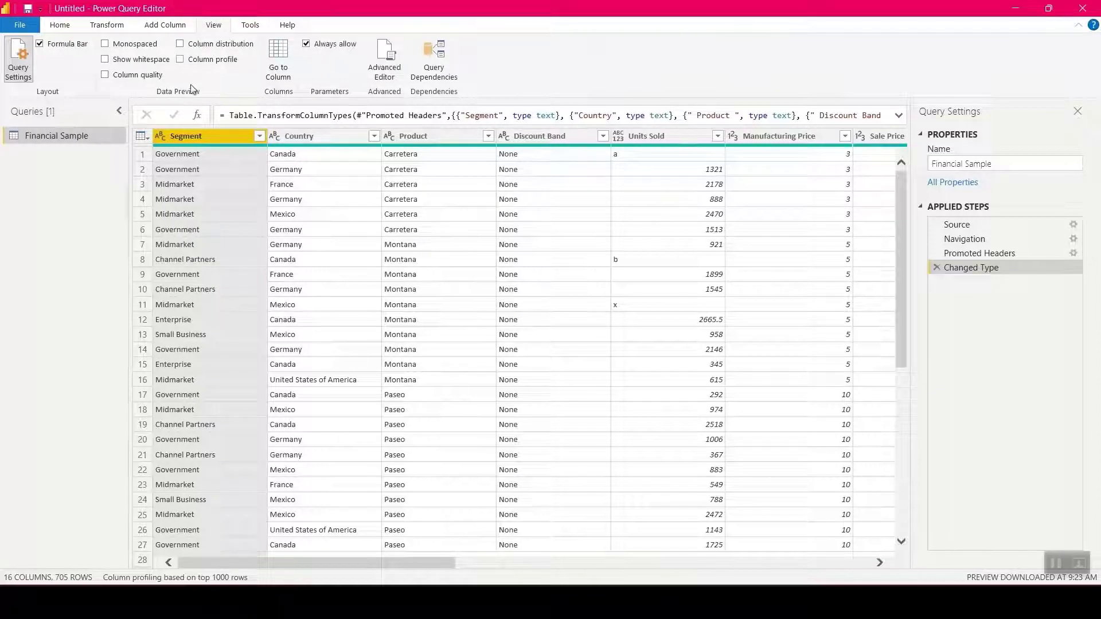
pyautogui.click(430, 54)
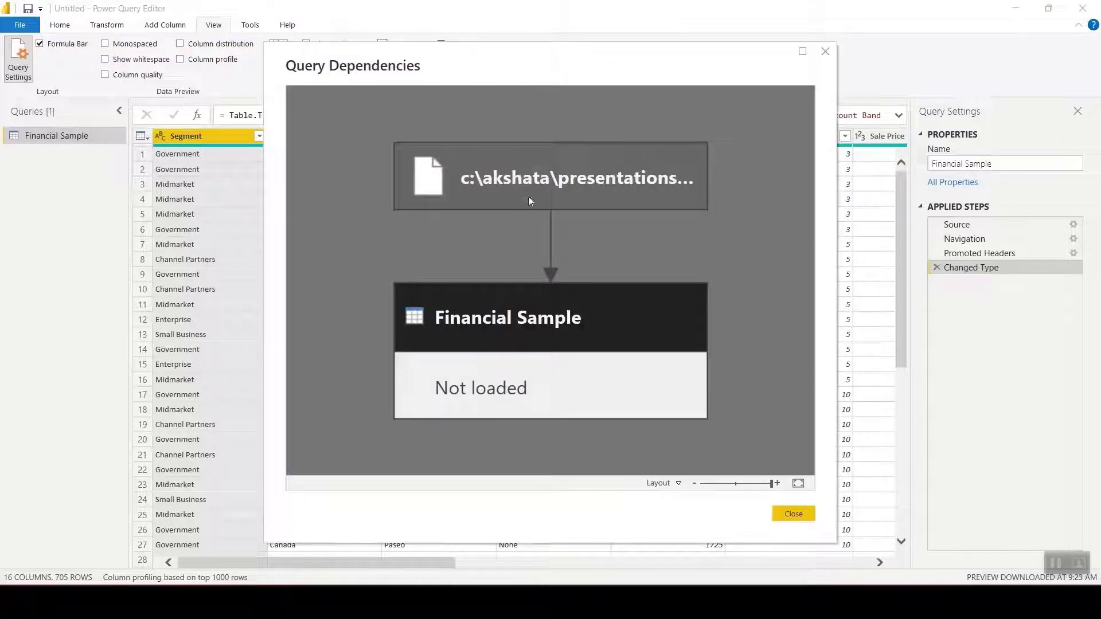
pyautogui.click(571, 337)
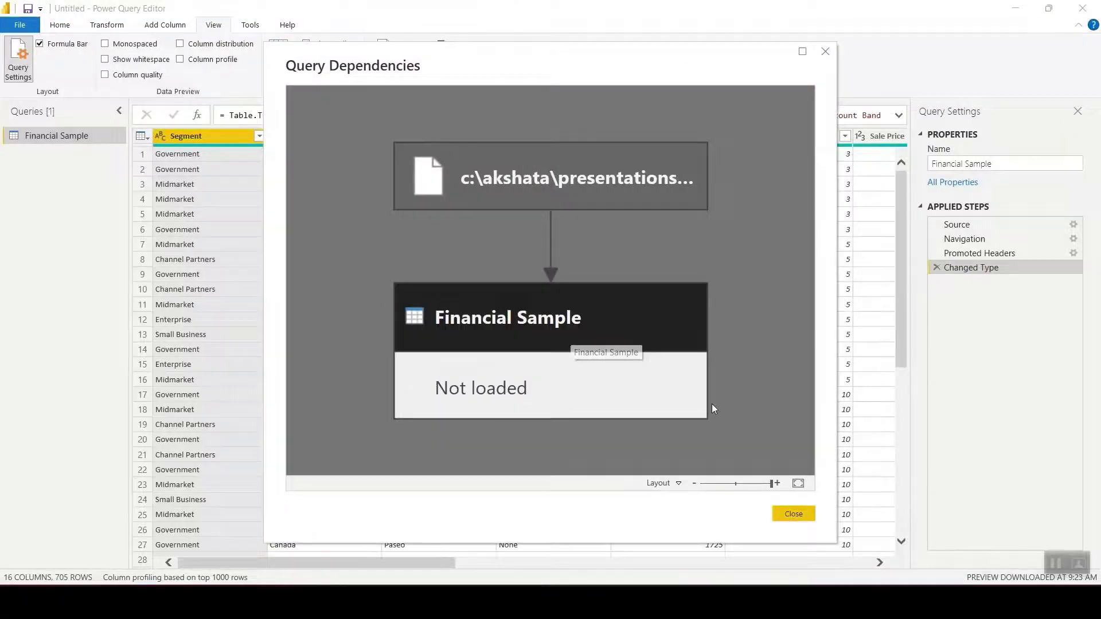
pyautogui.click(792, 516)
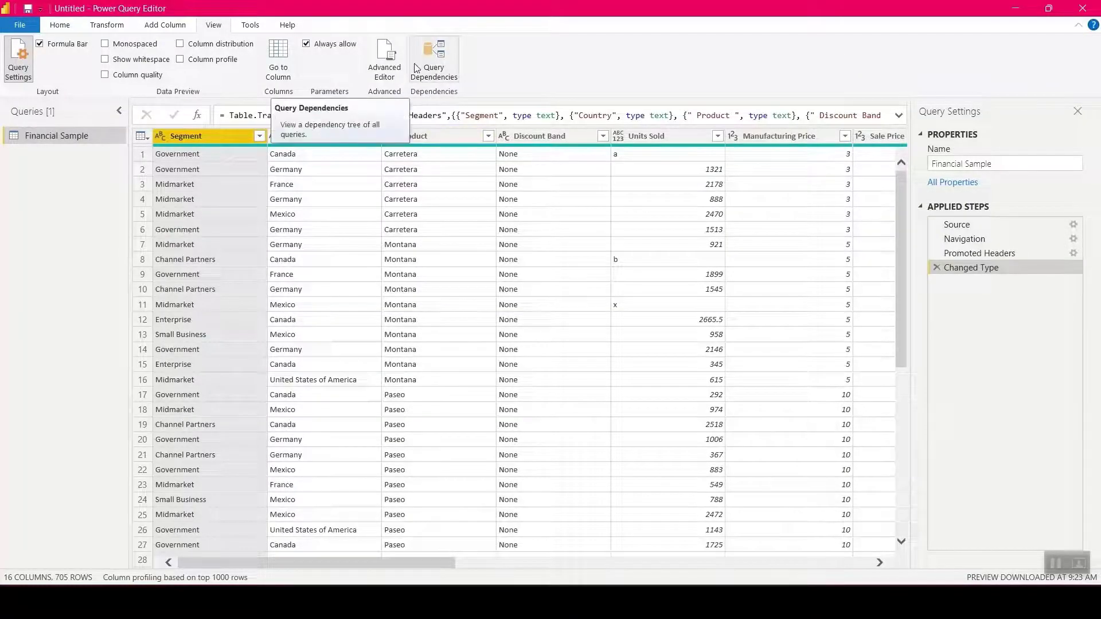
# Step: Glance at the query's M code and the Tools tab, then go back to Home
pyautogui.click(384, 60)
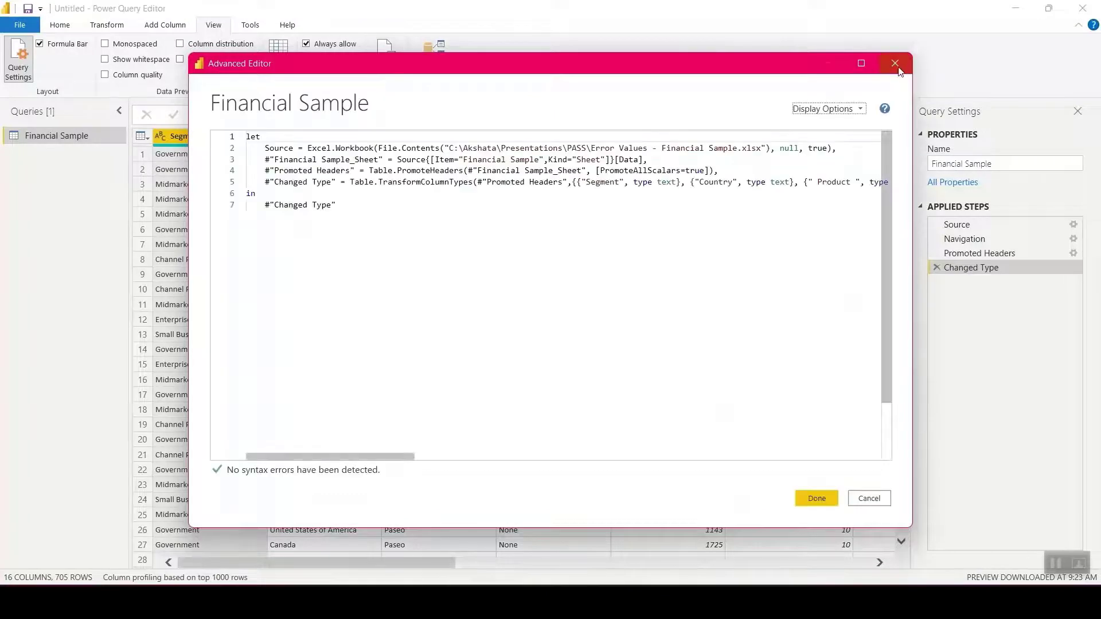
pyautogui.click(895, 63)
pyautogui.click(238, 28)
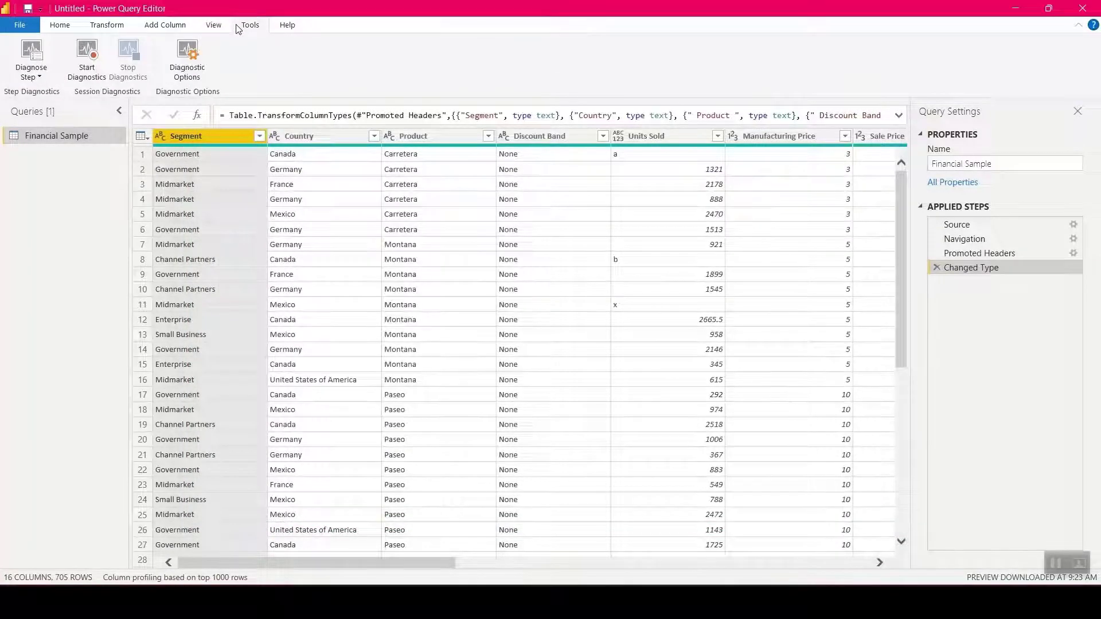
pyautogui.click(61, 26)
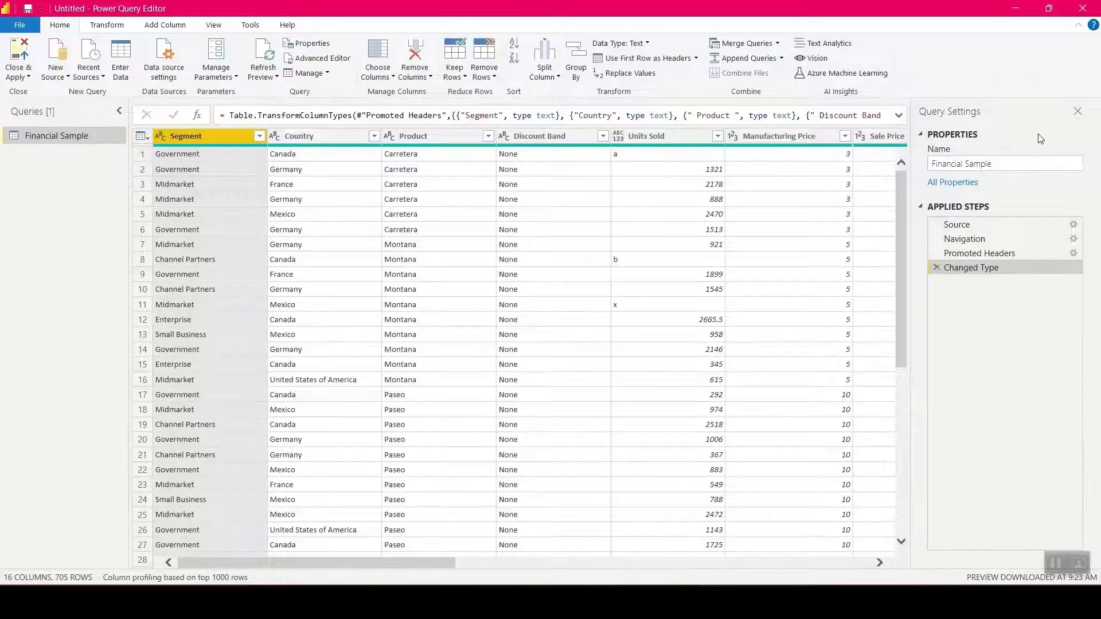
# Step: Keep the query name Financial Sample and bring up the top 1000 rows versus entire data set profiling choice
pyautogui.tripleClick(992, 166)
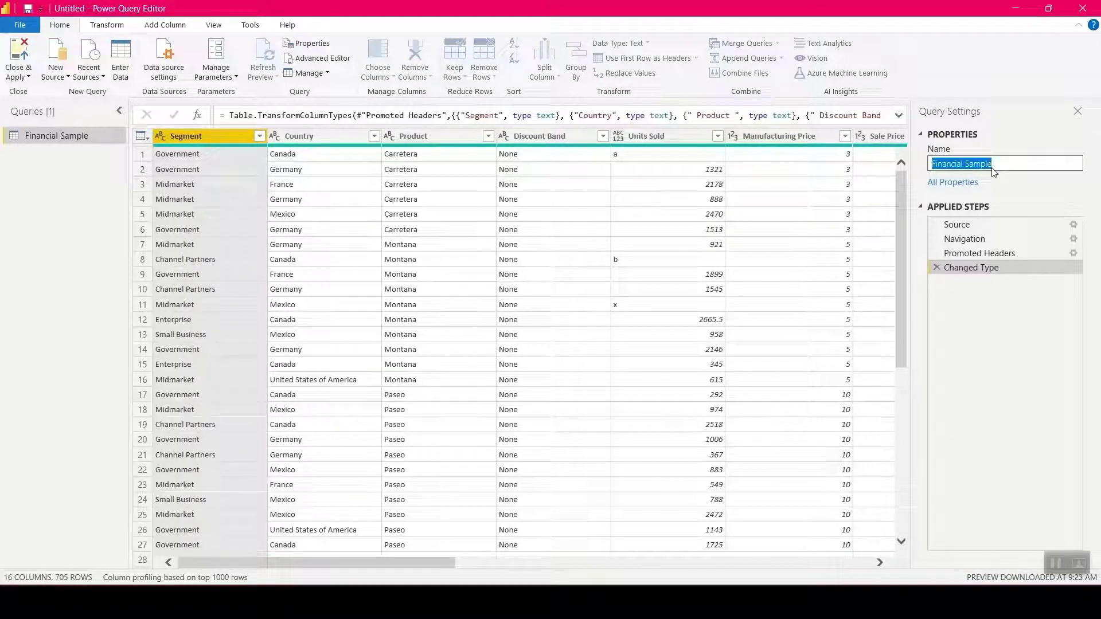
pyautogui.click(985, 311)
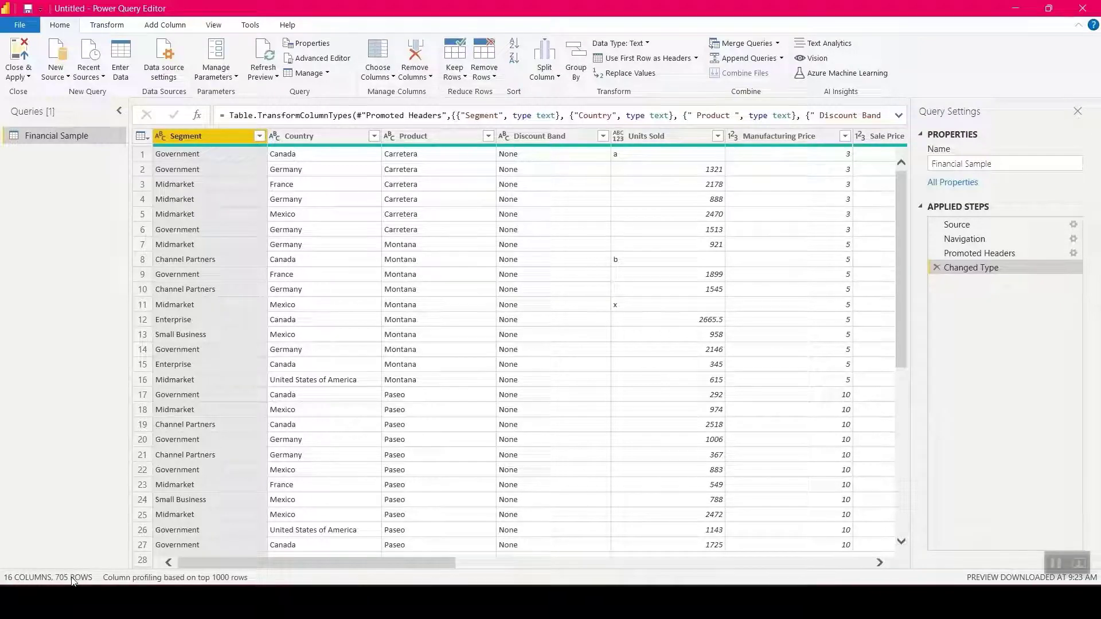
pyautogui.click(160, 577)
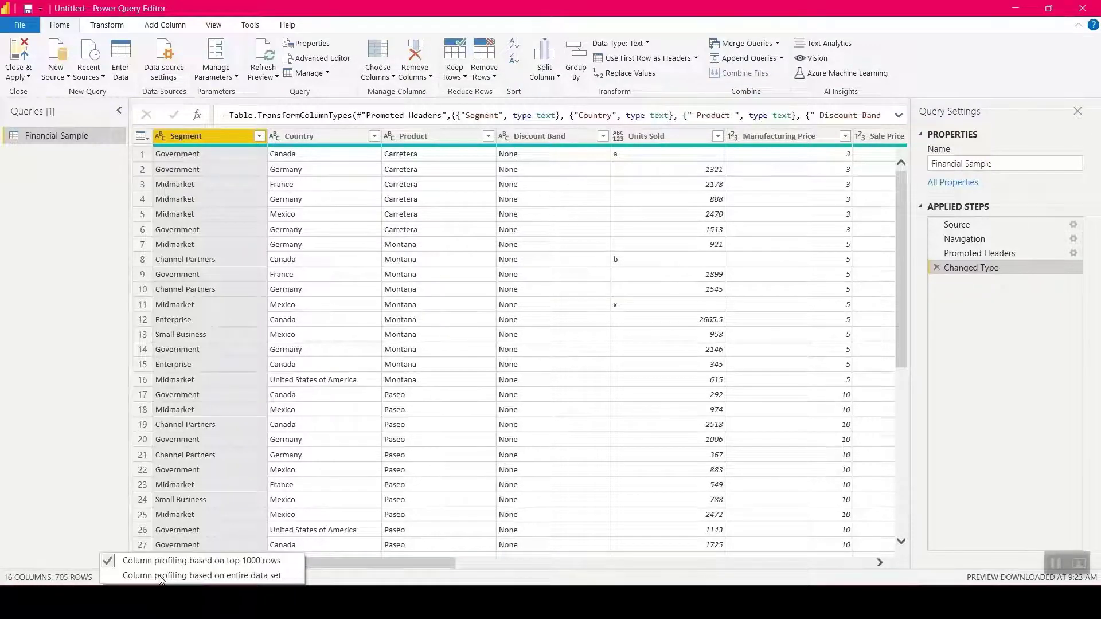
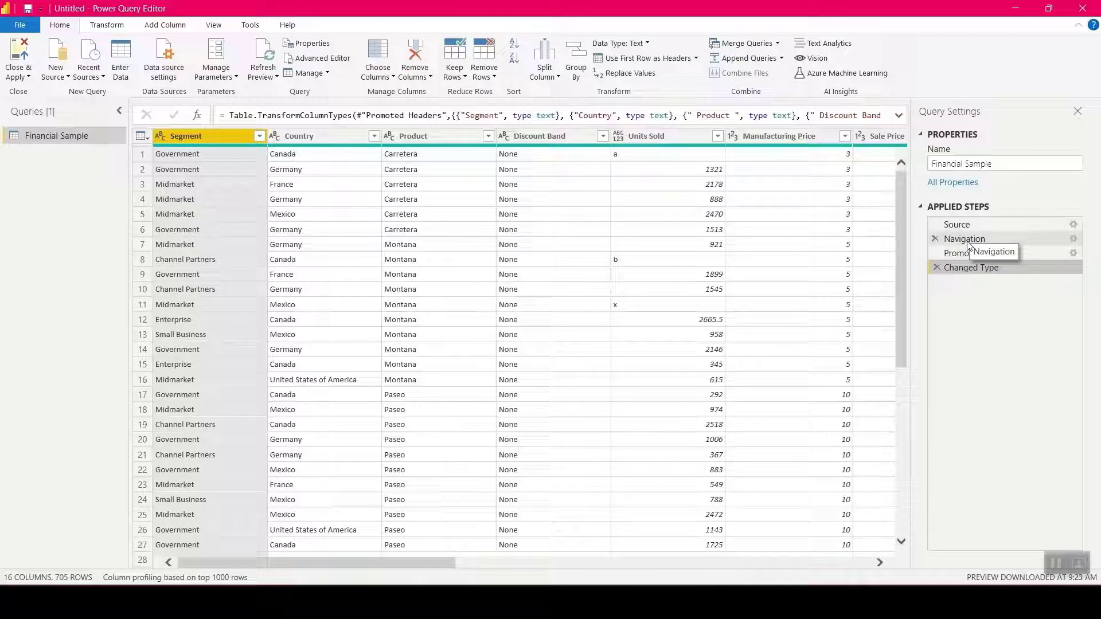
# Step: Step through Navigation, Promoted Headers and Changed Type, ending on the Promoted Headers preview
pyautogui.doubleClick(968, 243)
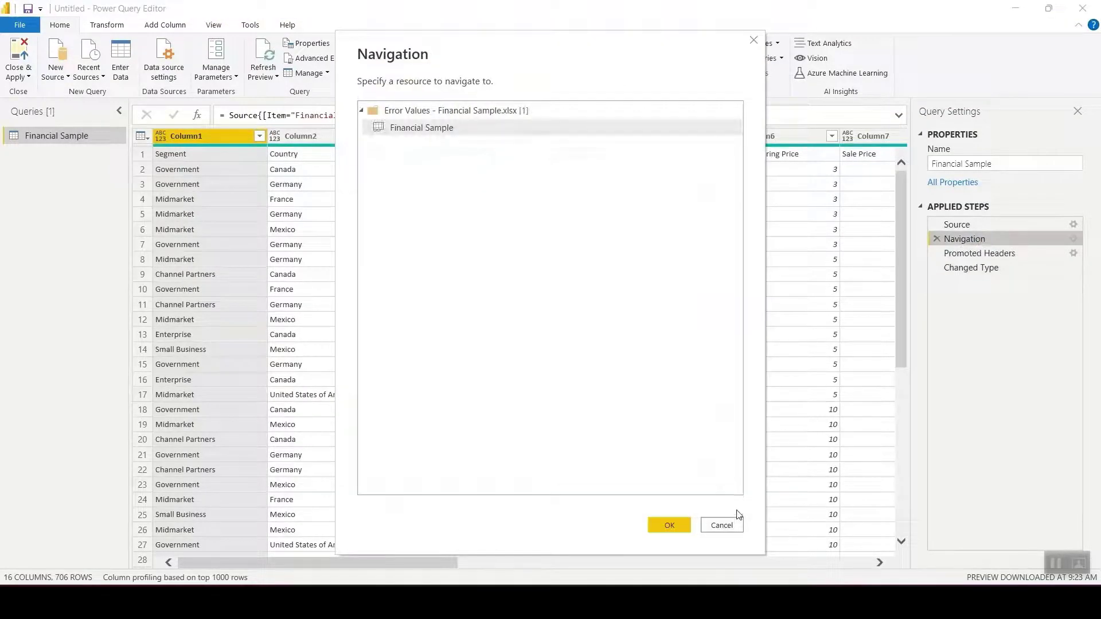
pyautogui.click(724, 524)
pyautogui.click(982, 252)
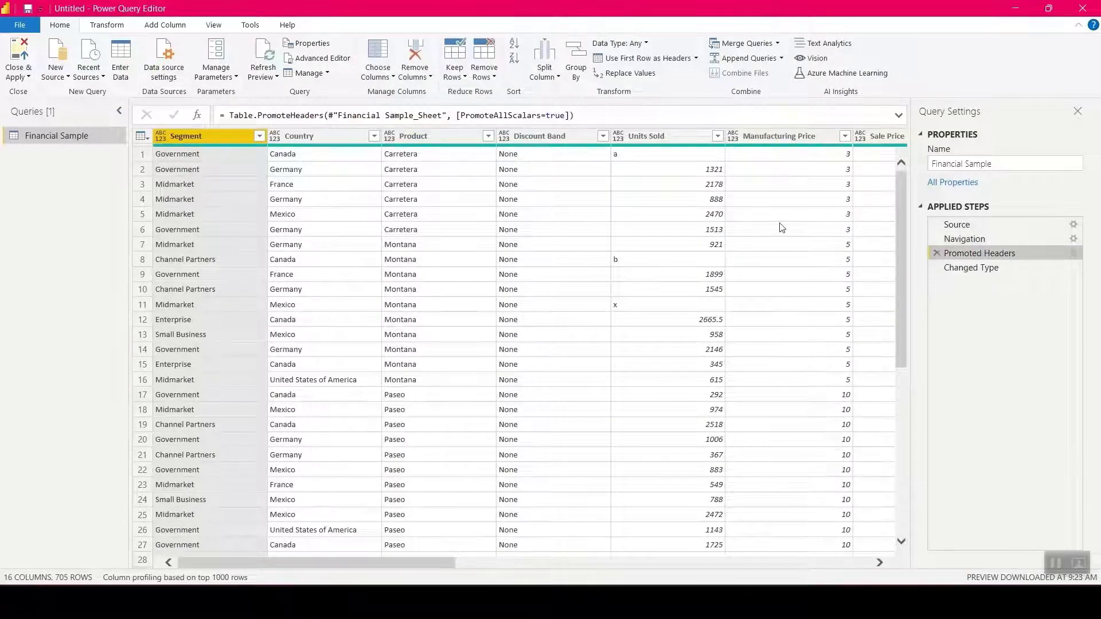
pyautogui.click(962, 267)
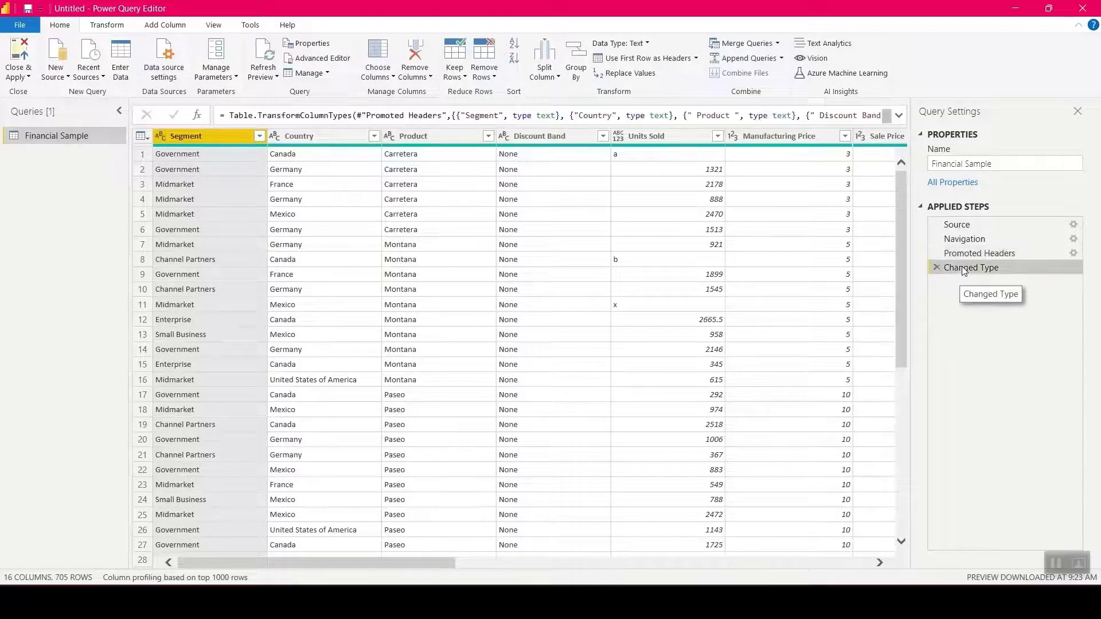
pyautogui.click(974, 254)
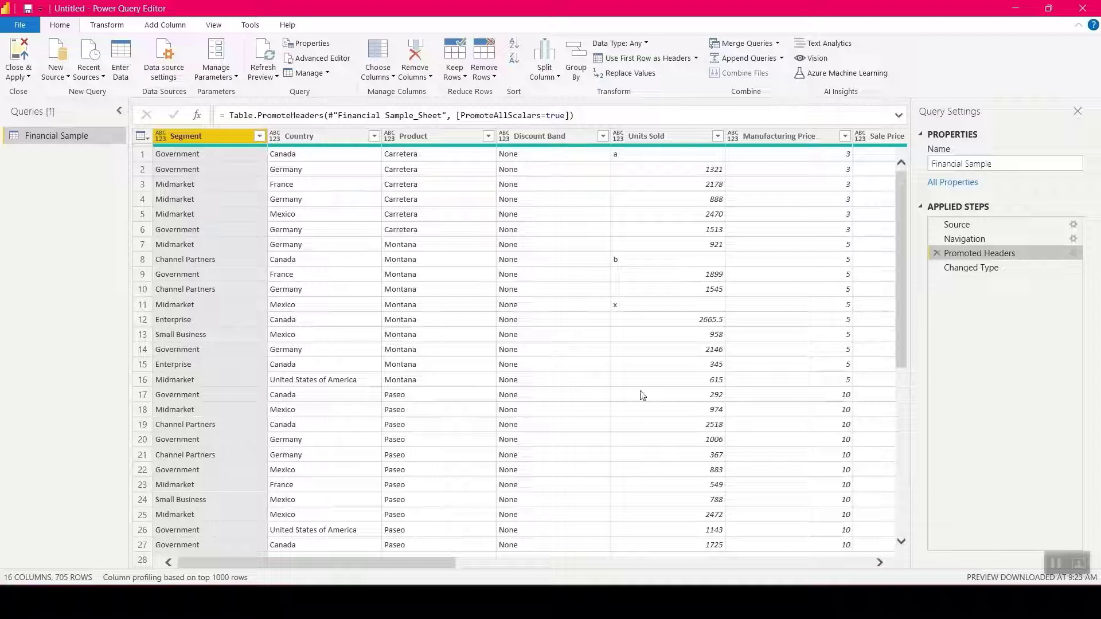
# Step: Return to the Changed Type step and scroll right to review the Sales, COGS, Discounts and Profit types
pyautogui.click(975, 269)
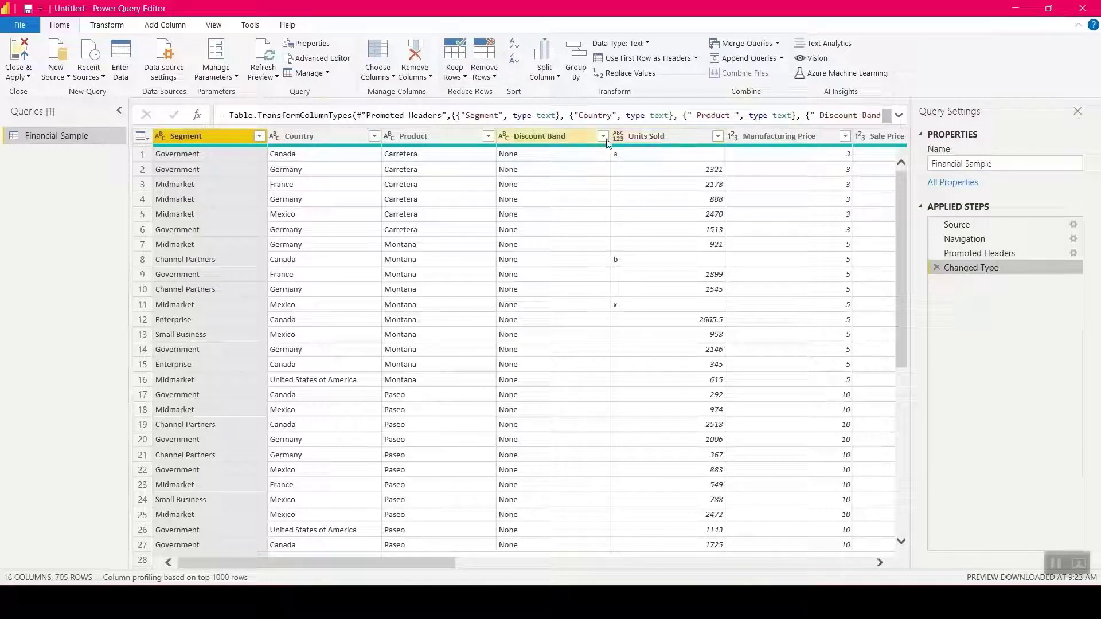
pyautogui.moveTo(405, 562); pyautogui.dragTo(546, 564)
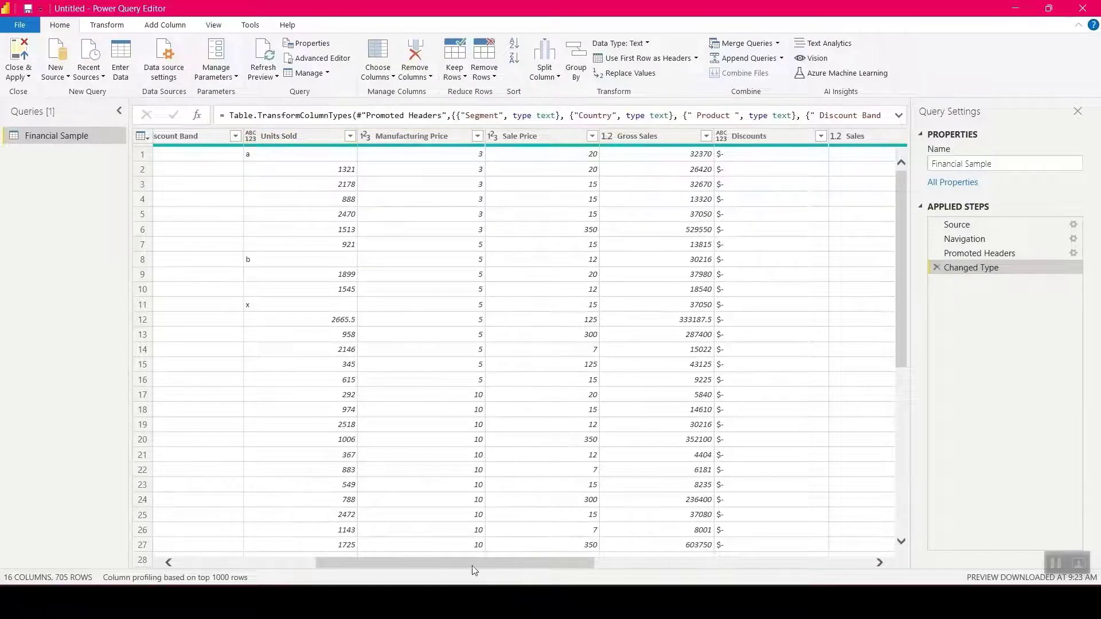
pyautogui.moveTo(510, 561); pyautogui.dragTo(652, 559)
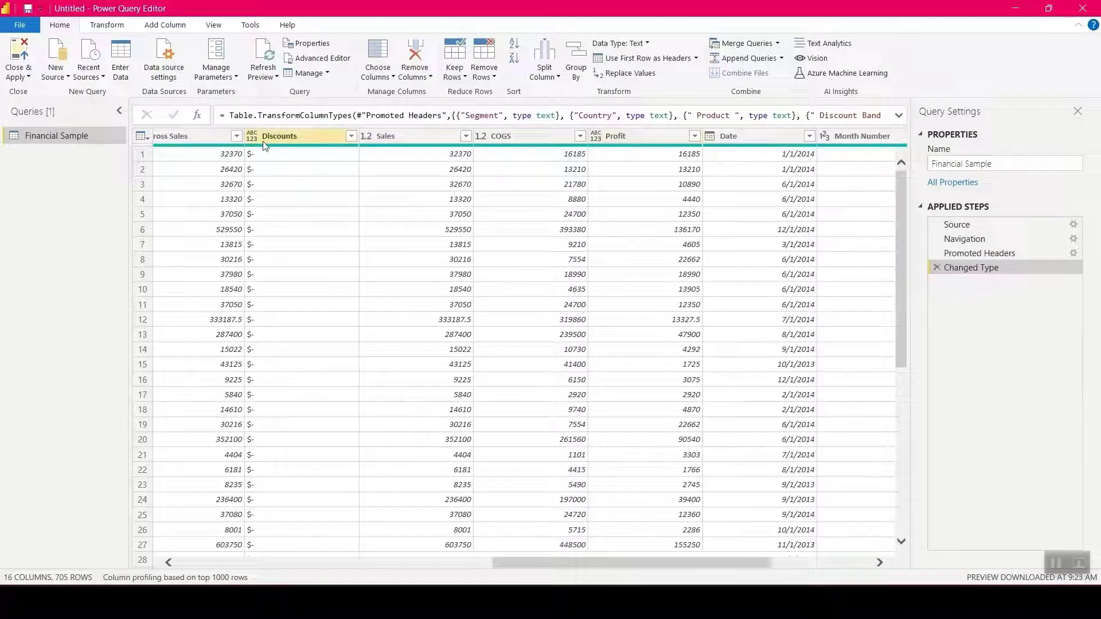
pyautogui.click(214, 24)
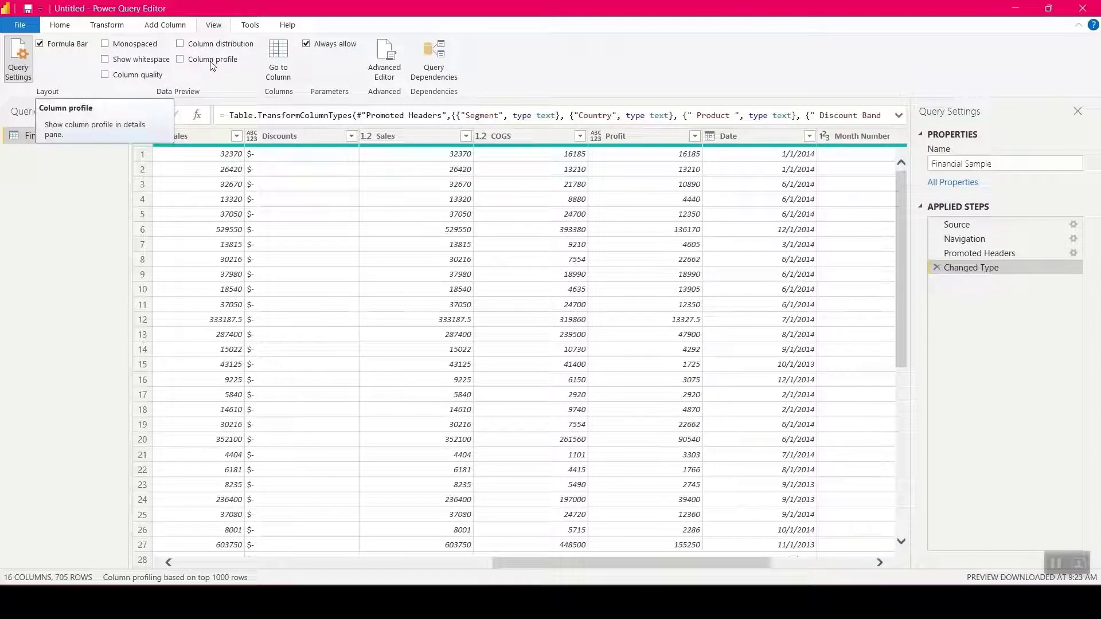
# Step: Turn on Column quality, Column distribution and Column profile, and scroll across the grid
pyautogui.click(159, 77)
pyautogui.click(216, 45)
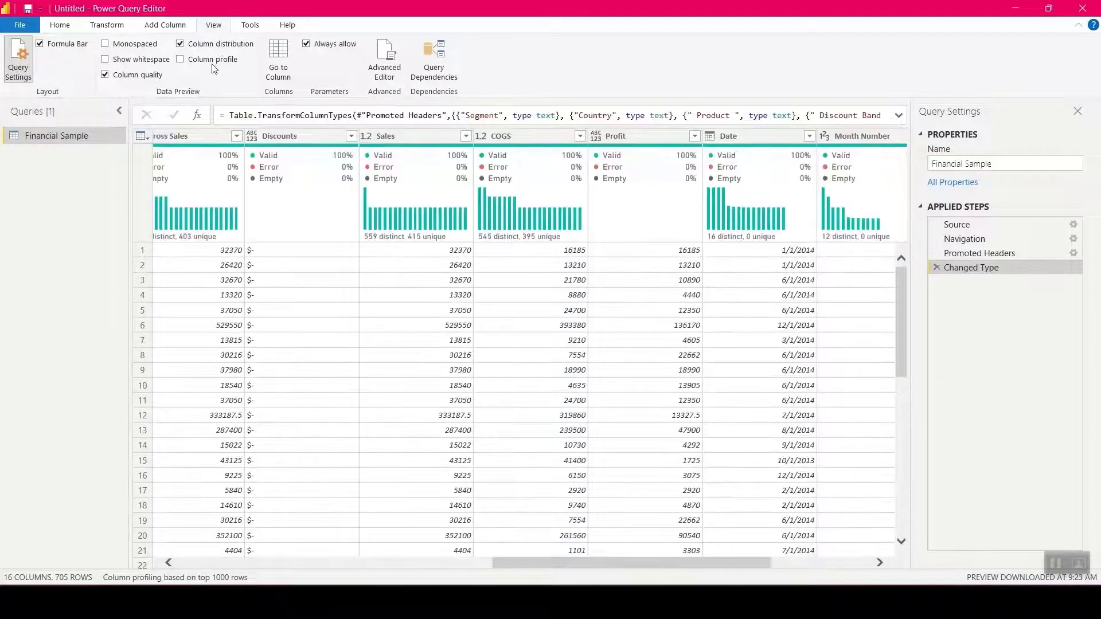
pyautogui.click(218, 61)
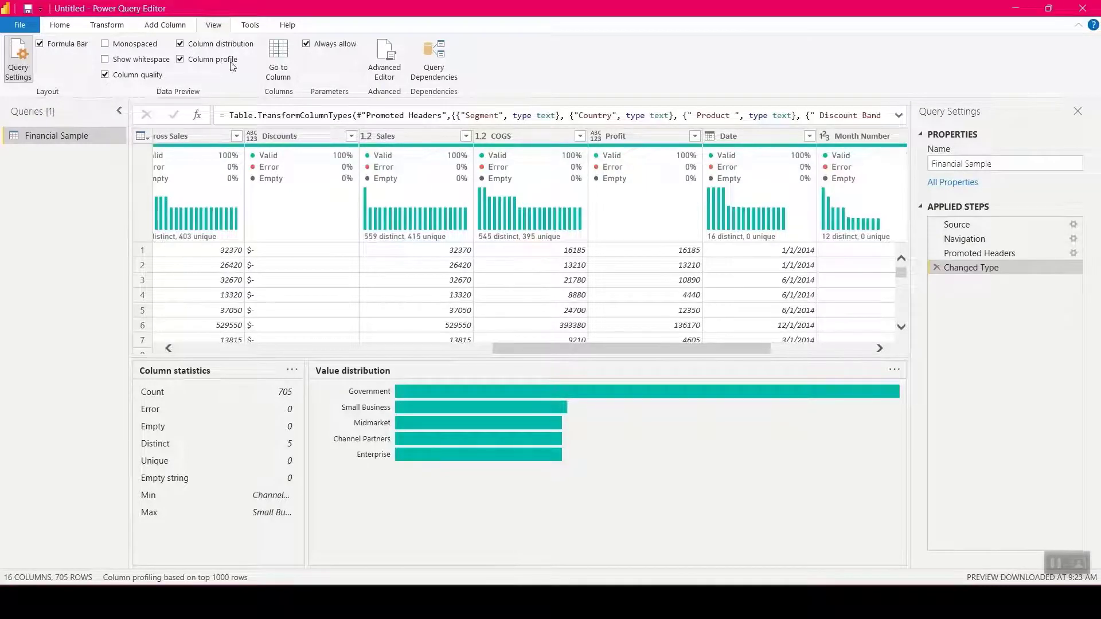
pyautogui.moveTo(506, 346); pyautogui.dragTo(159, 347)
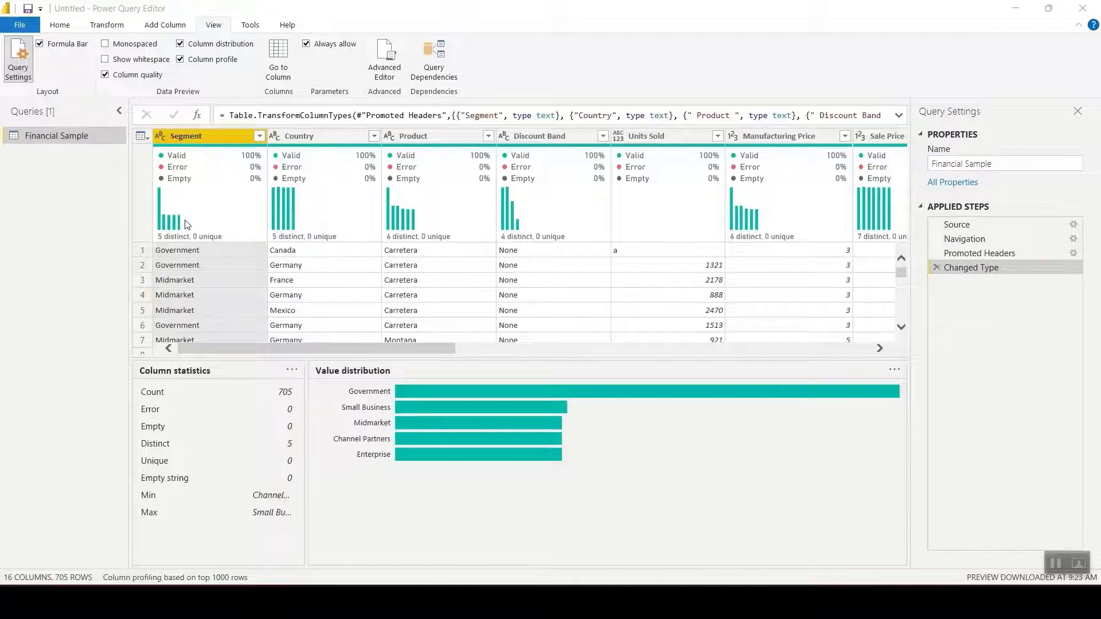
pyautogui.moveTo(188, 223)
# Step: Turn Column profile and Column distribution off, keeping the valid/error/empty percentages under the headers
pyautogui.click(181, 60)
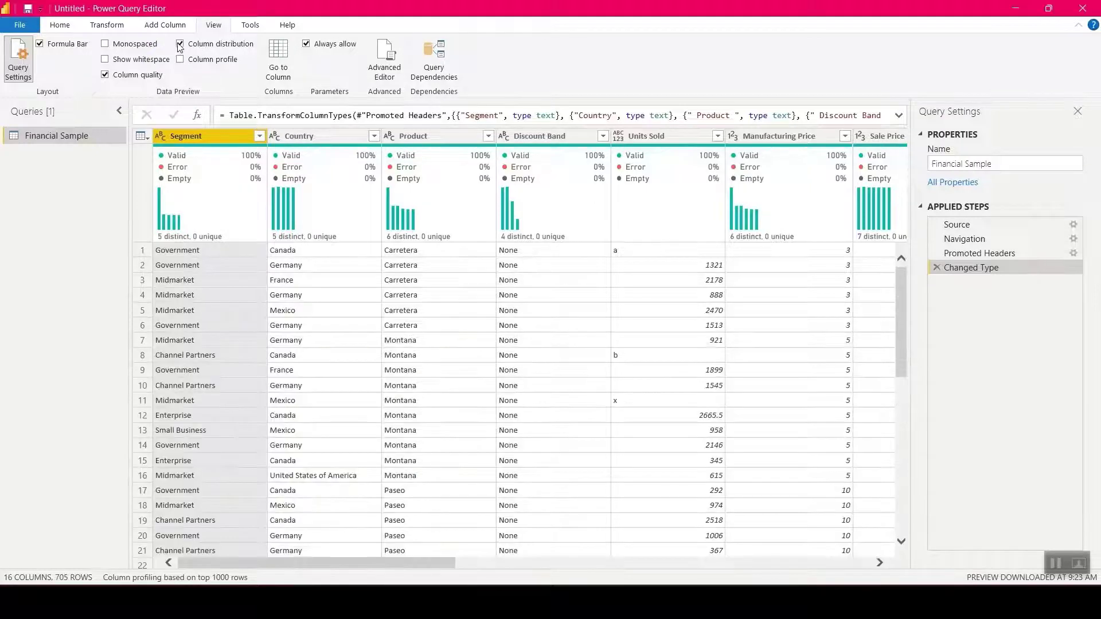
pyautogui.click(179, 44)
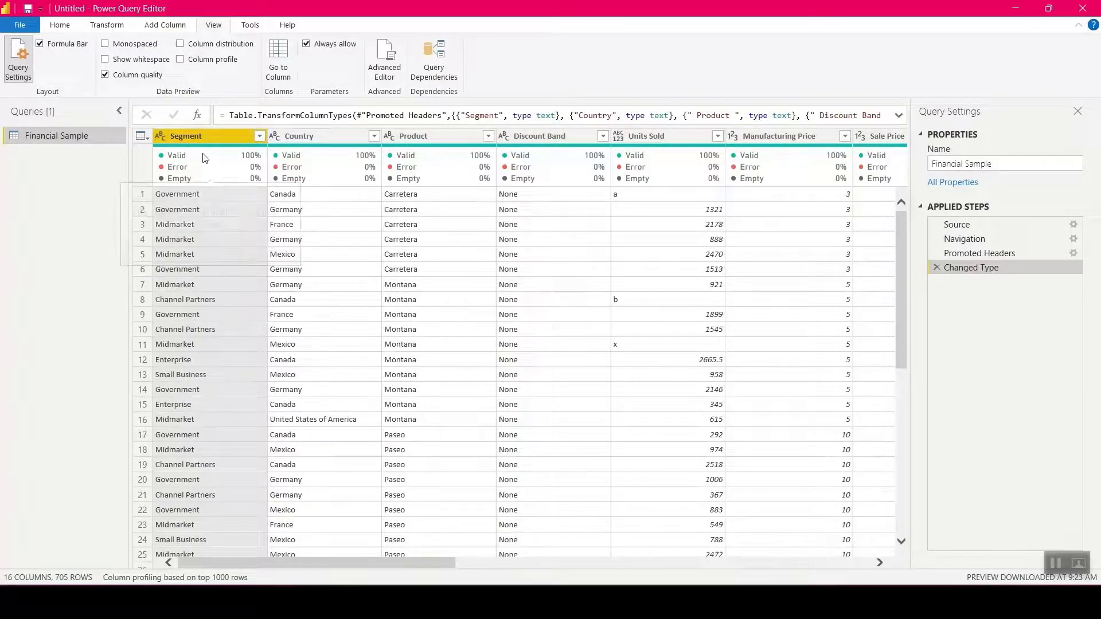
pyautogui.moveTo(194, 162)
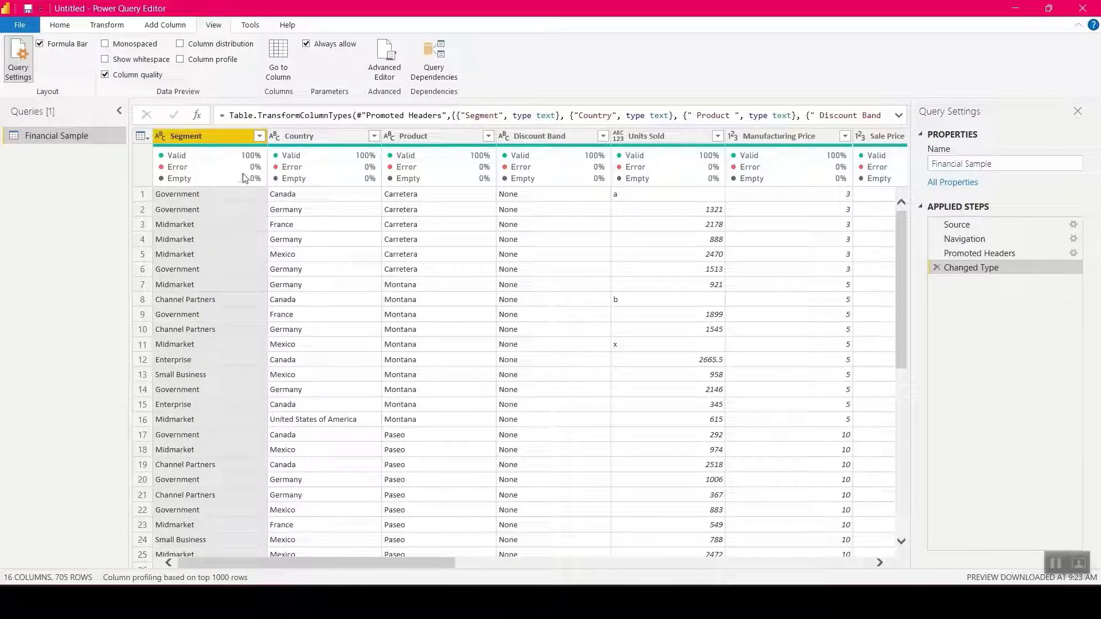
pyautogui.moveTo(255, 167)
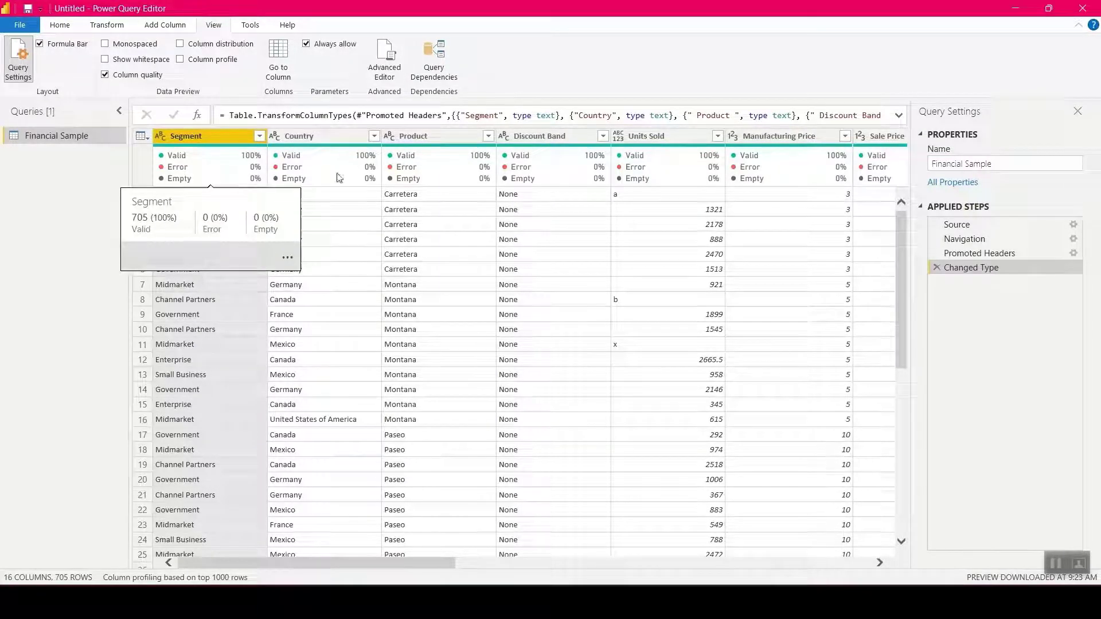
pyautogui.moveTo(737, 170)
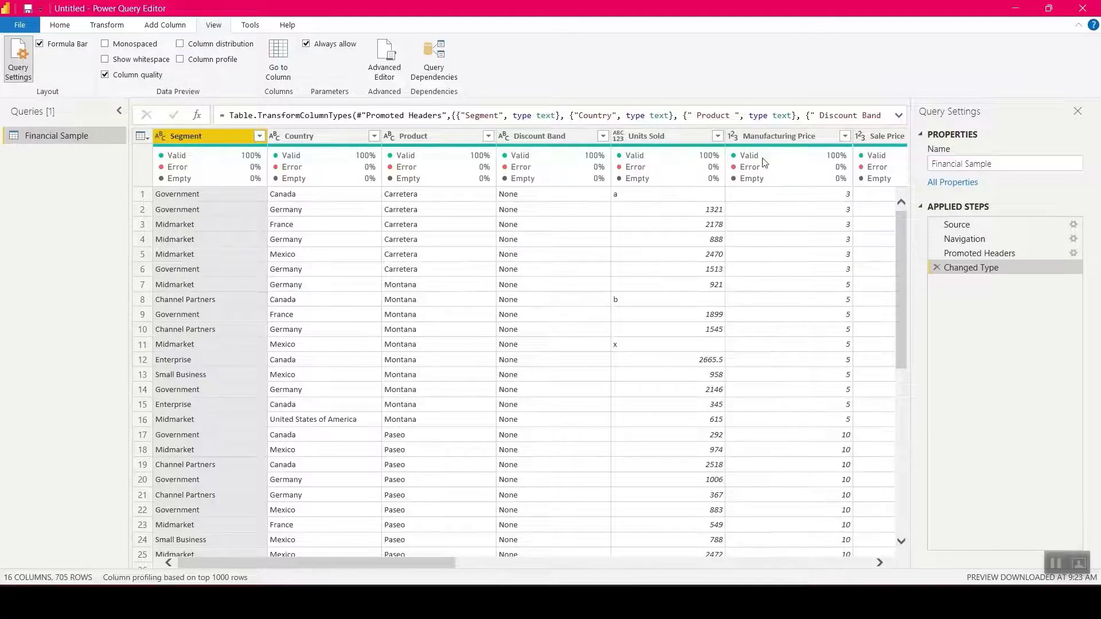
pyautogui.moveTo(797, 168)
# Step: Turn Column distribution and Column profile back on
pyautogui.click(180, 45)
pyautogui.moveTo(183, 208)
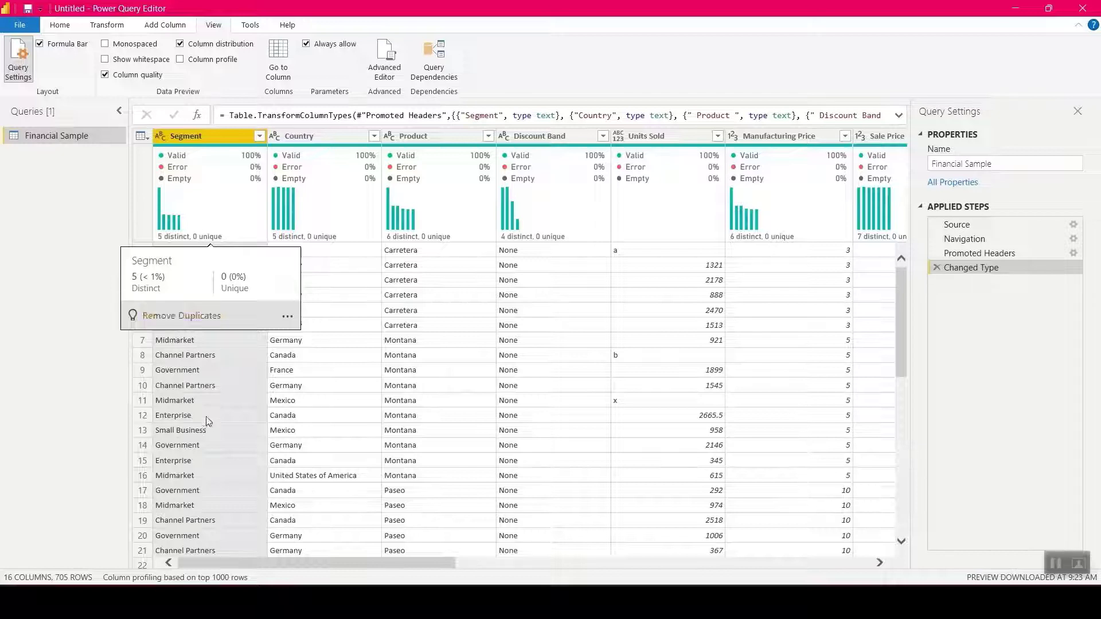
pyautogui.moveTo(201, 237)
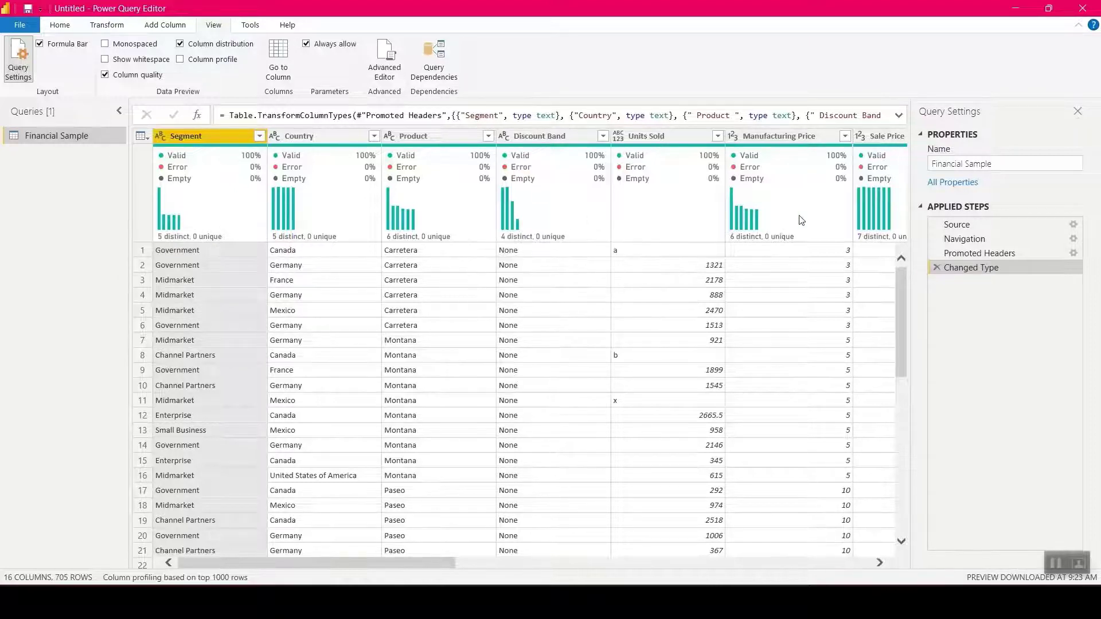
pyautogui.moveTo(835, 222)
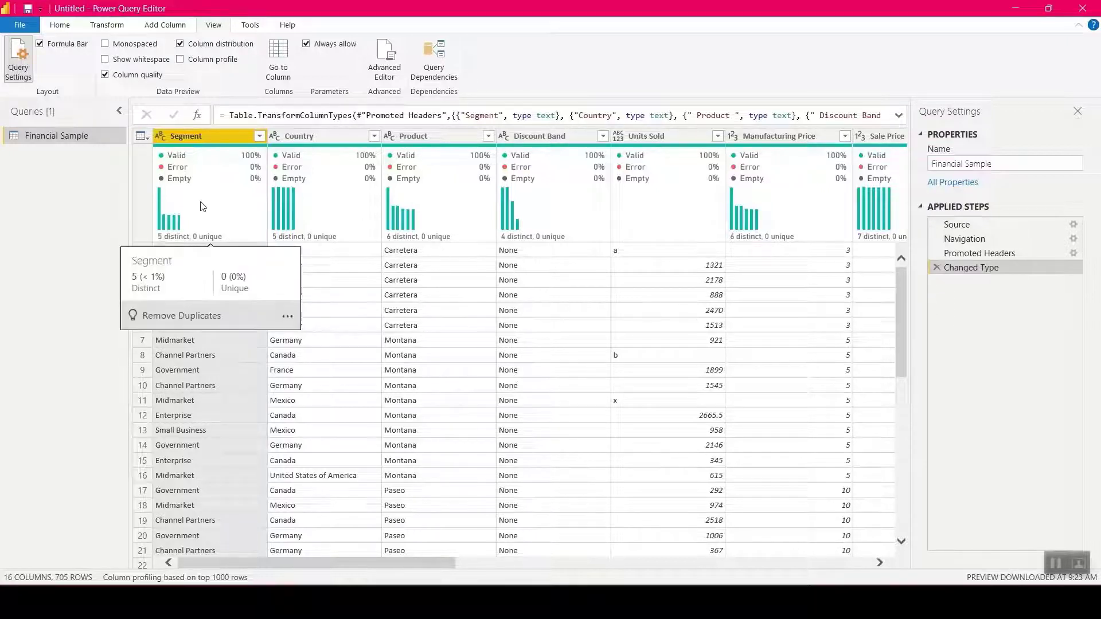
pyautogui.click(197, 59)
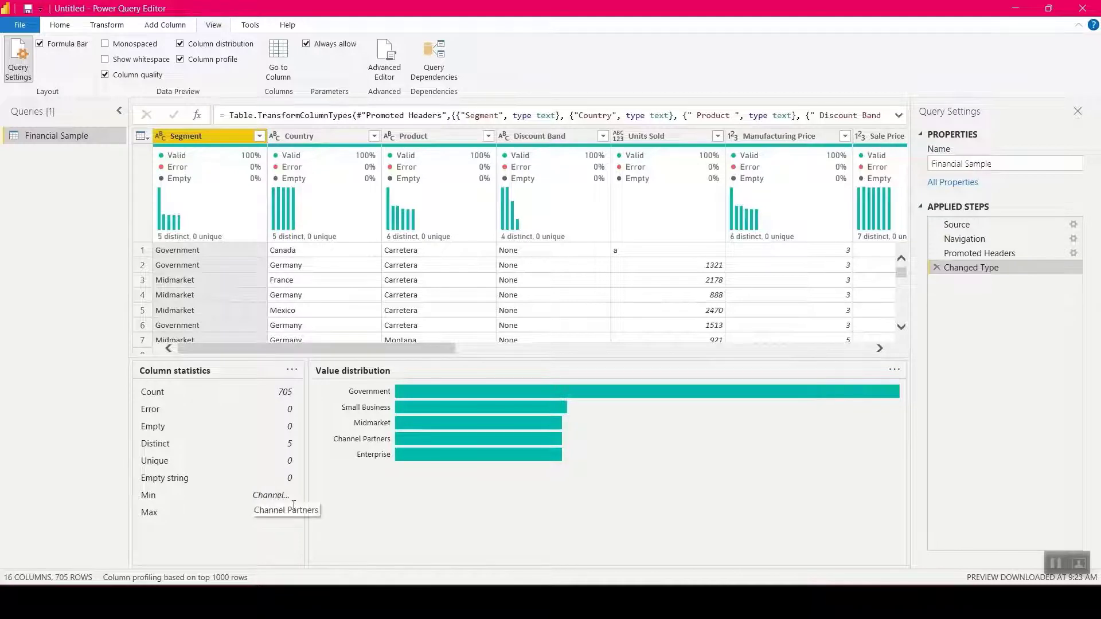
# Step: Profile Manufacturing Price, then Segment: 705 values, 5 distinct, Government 302 (42%)
pyautogui.moveTo(185, 179)
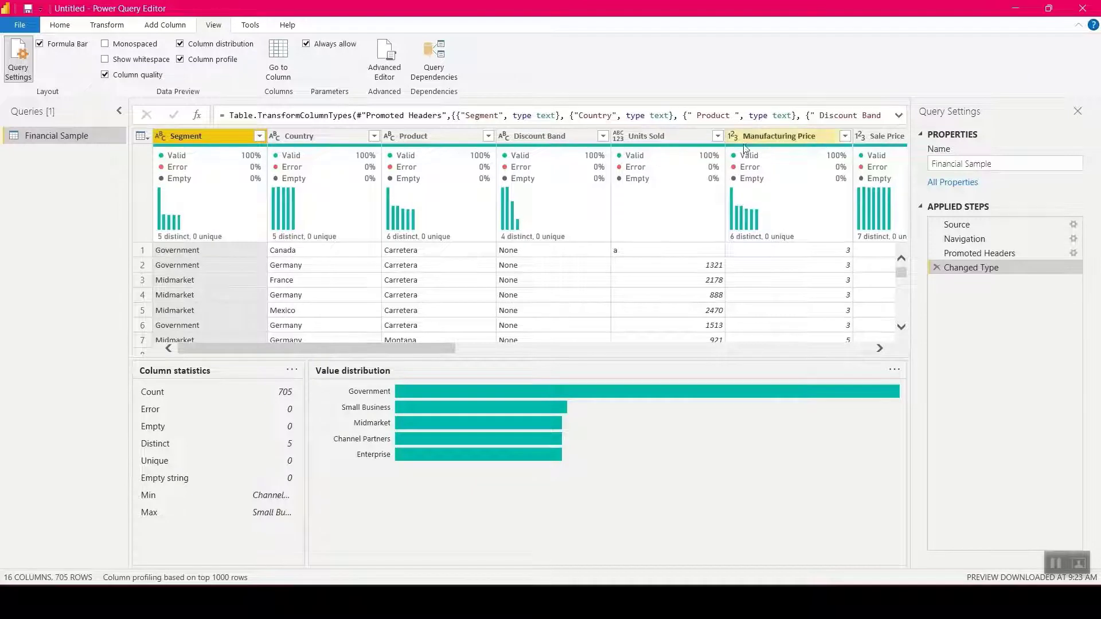
pyautogui.click(772, 136)
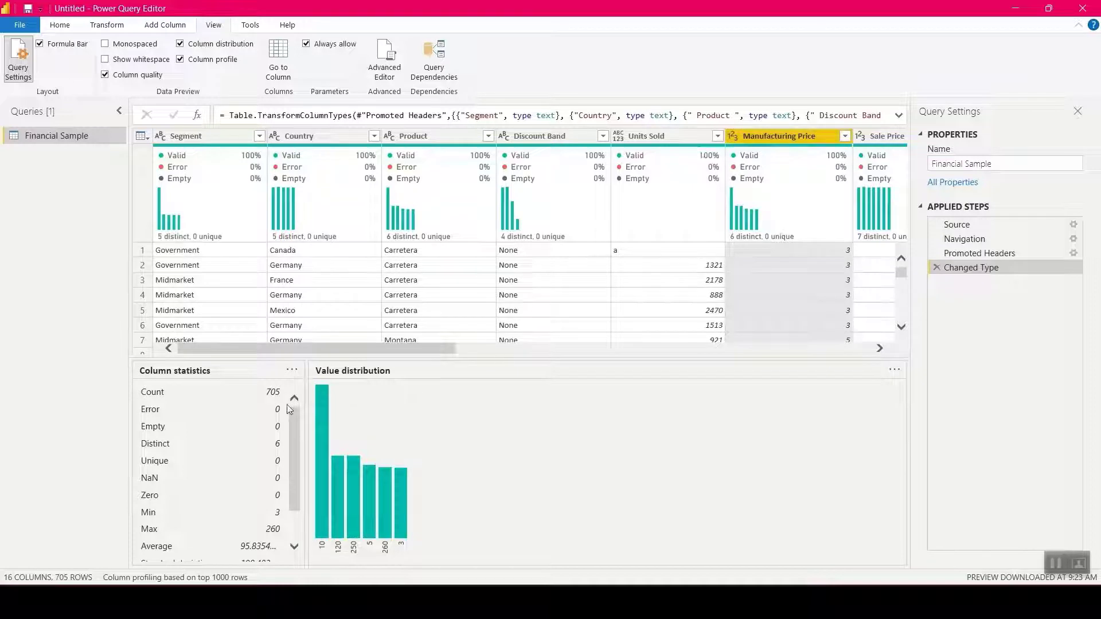
pyautogui.scroll(-3, 294, 487)
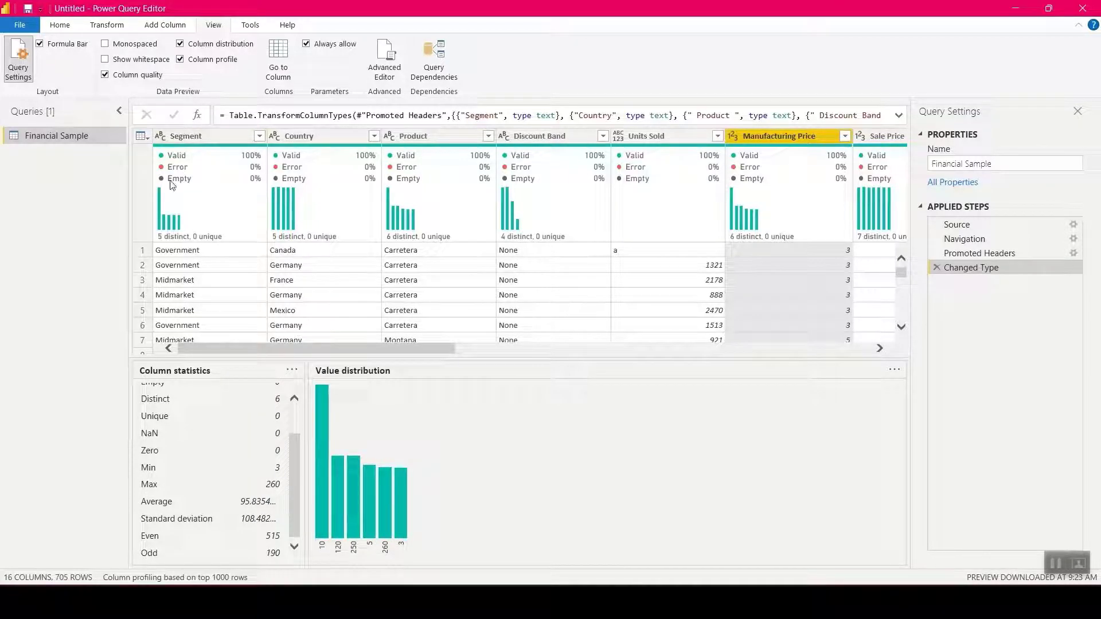
pyautogui.click(187, 136)
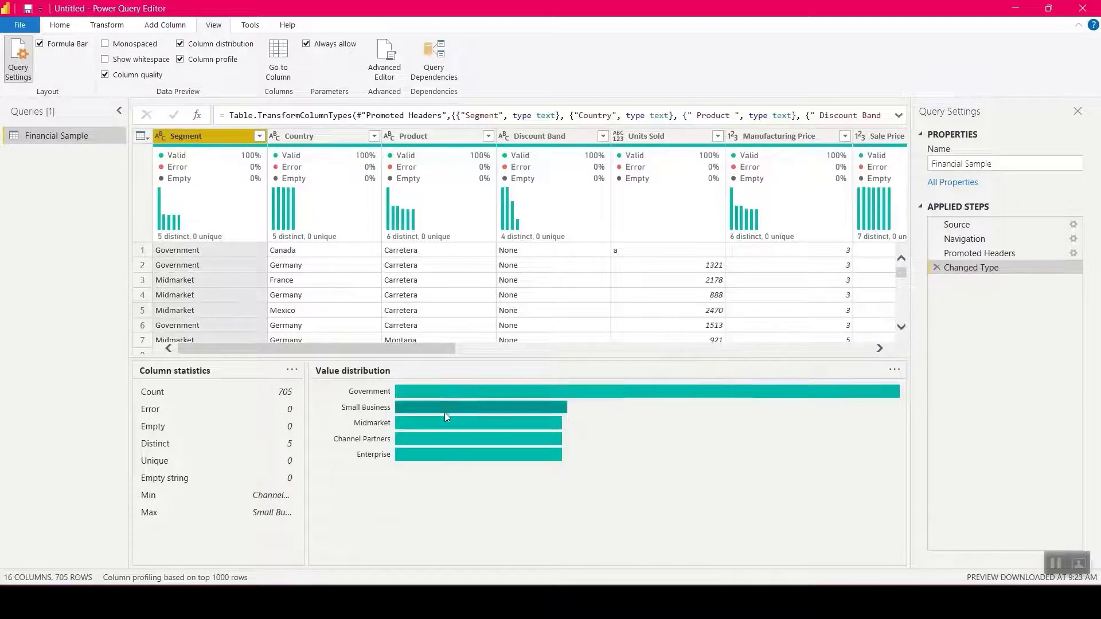
pyautogui.moveTo(481, 395)
pyautogui.moveTo(465, 414)
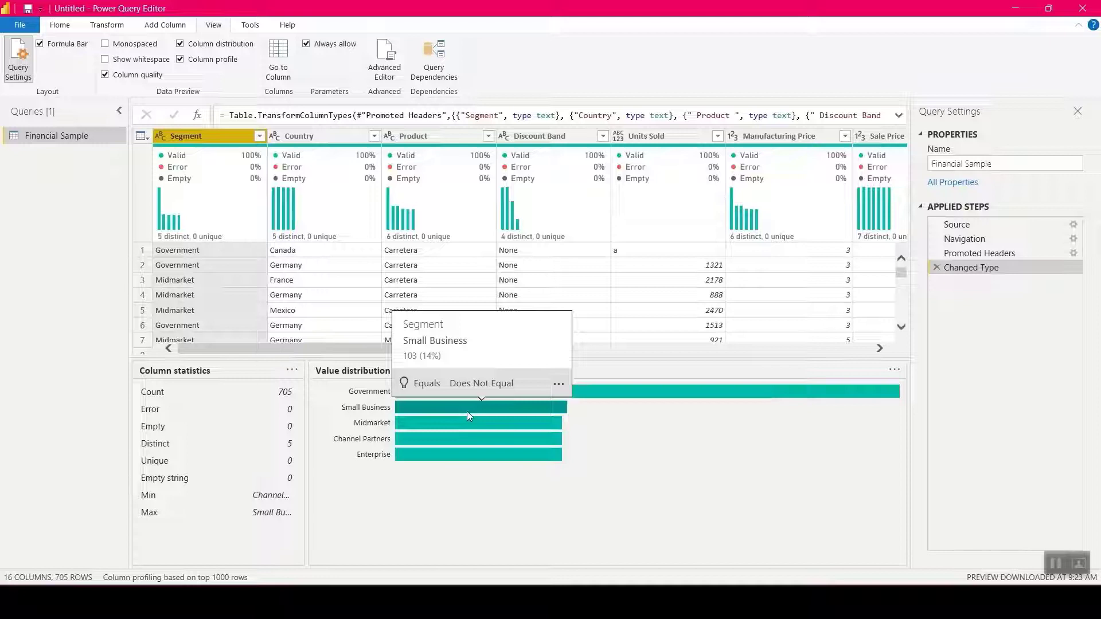
pyautogui.click(425, 383)
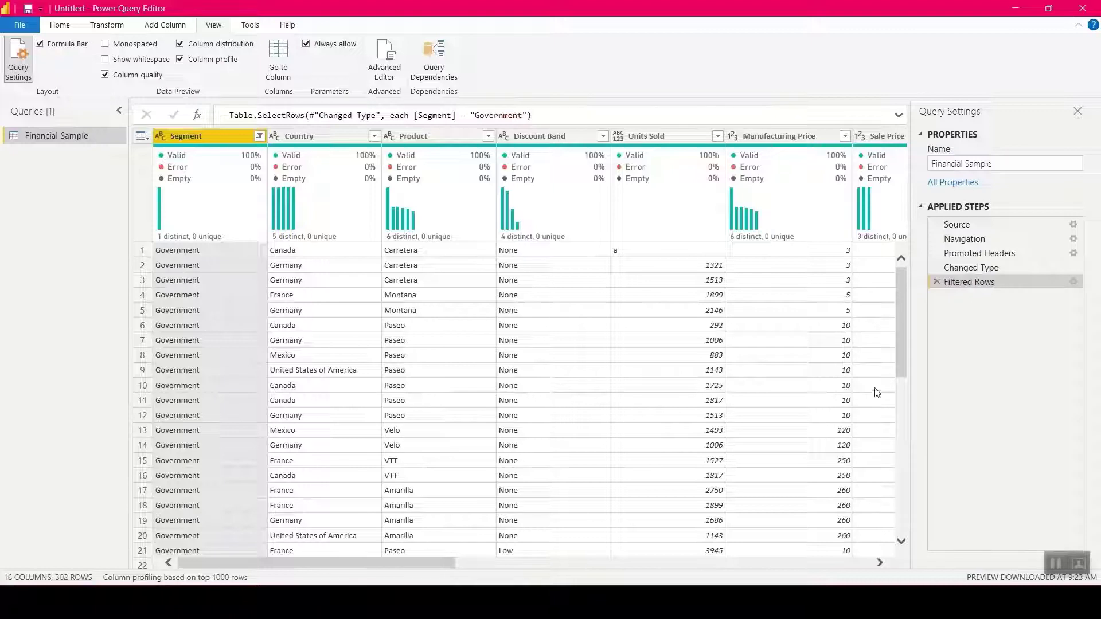
pyautogui.click(936, 283)
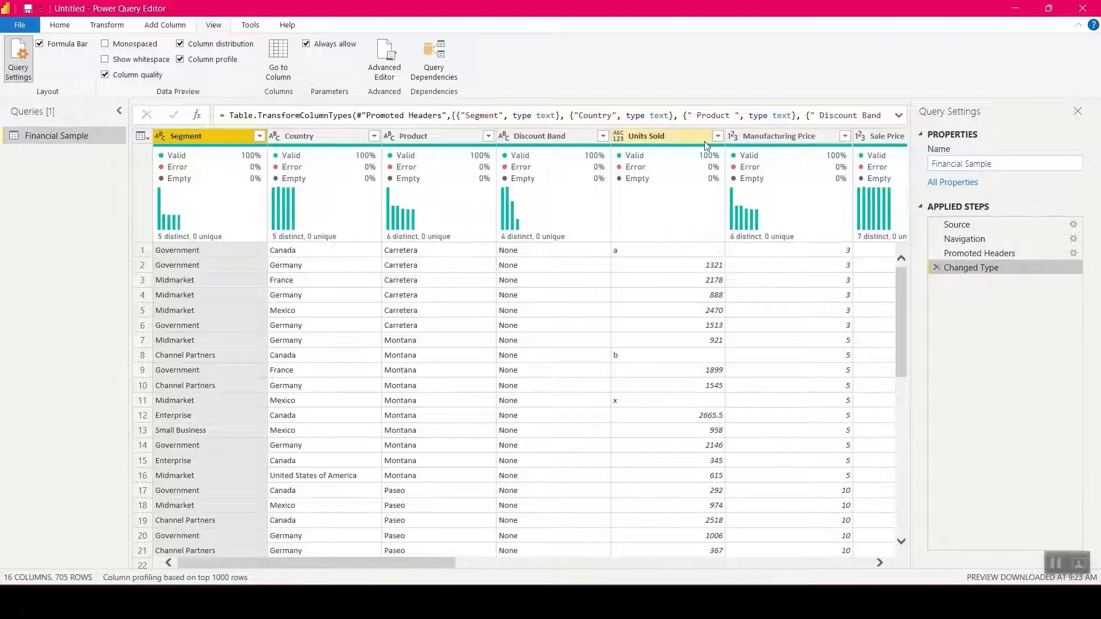
# Step: Change the Units Sold column to Whole Number from the Home tab's data type list
pyautogui.click(620, 136)
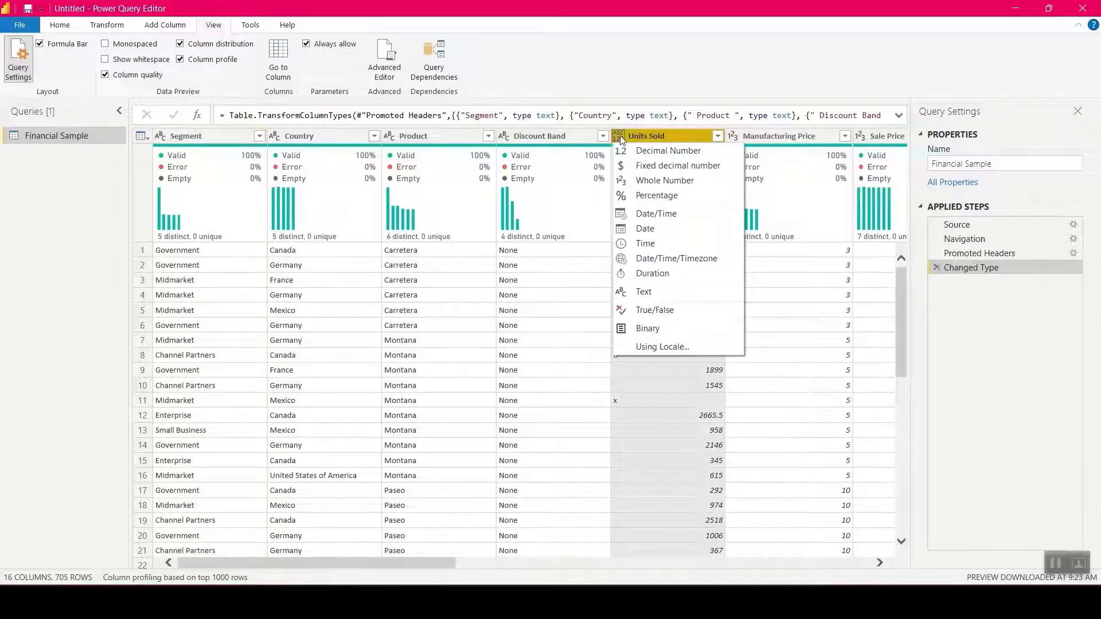
pyautogui.click(56, 29)
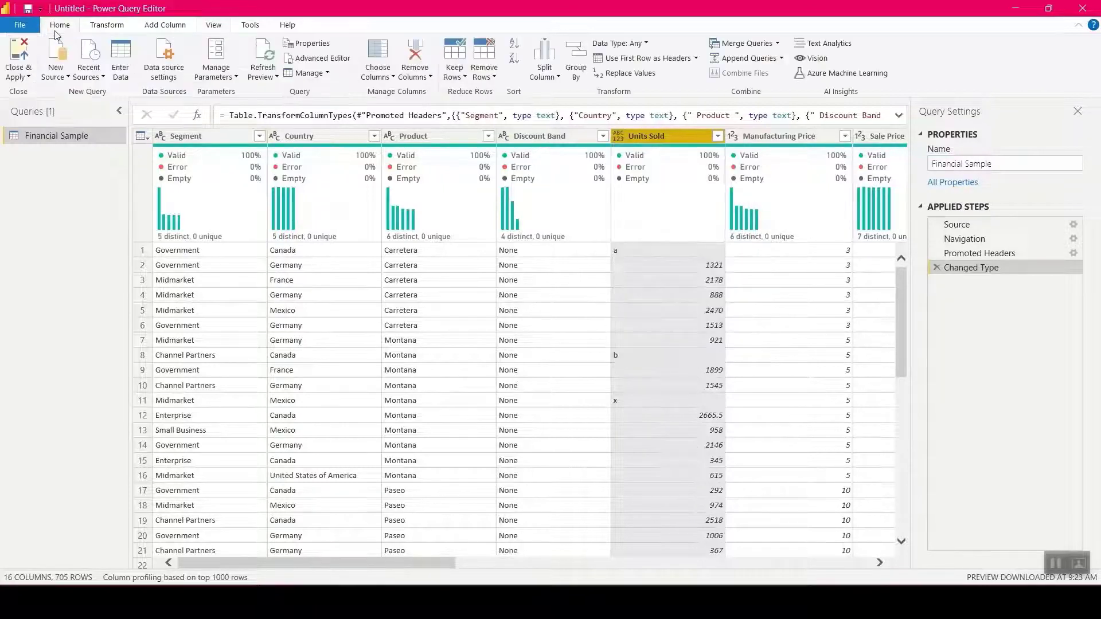
pyautogui.click(633, 135)
pyautogui.click(646, 43)
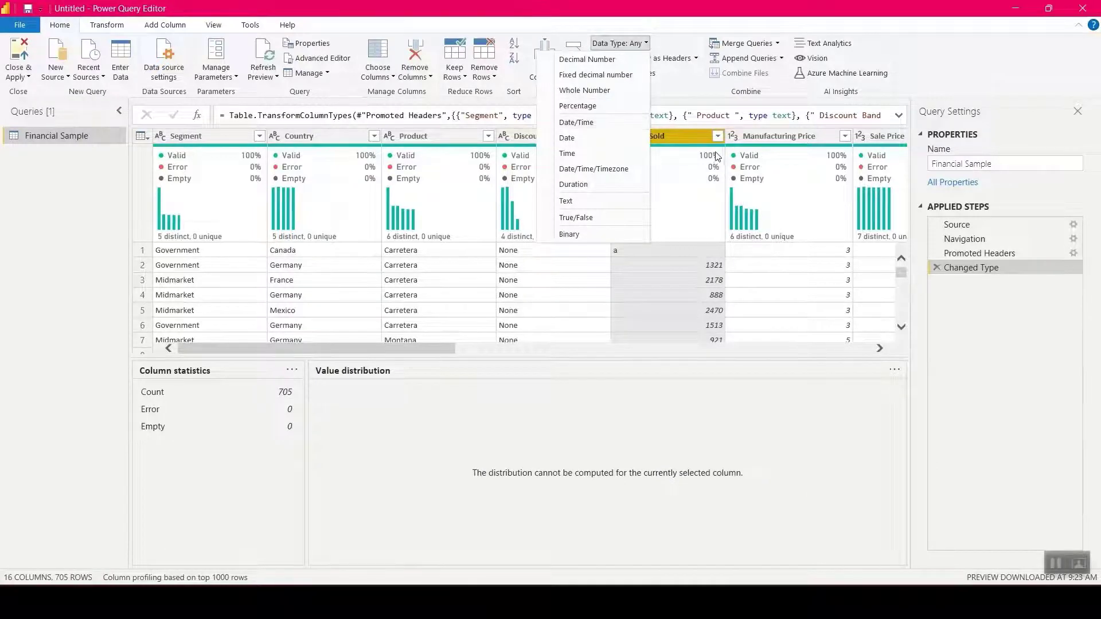
pyautogui.click(588, 93)
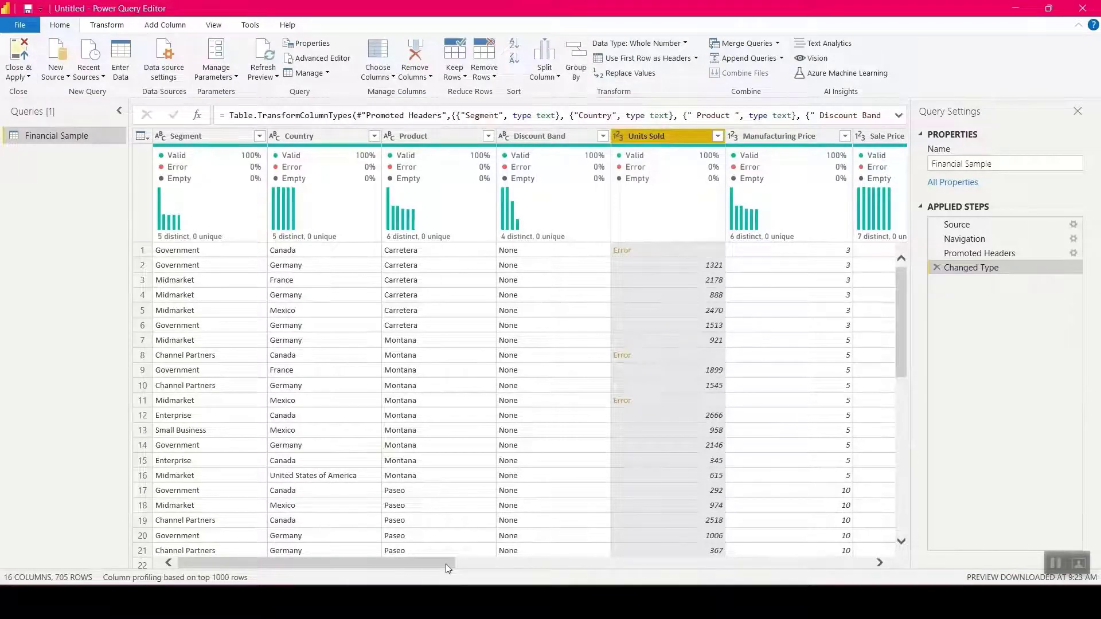
# Step: Set the Discounts column's data type to Decimal Number
pyautogui.moveTo(448, 568); pyautogui.dragTo(586, 568)
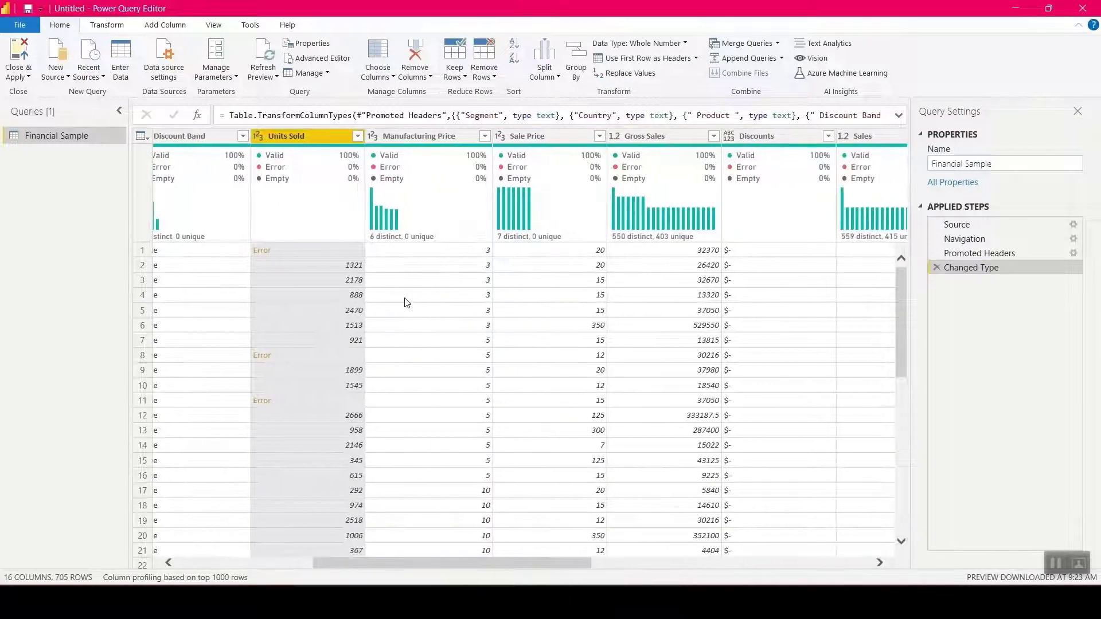
pyautogui.click(827, 136)
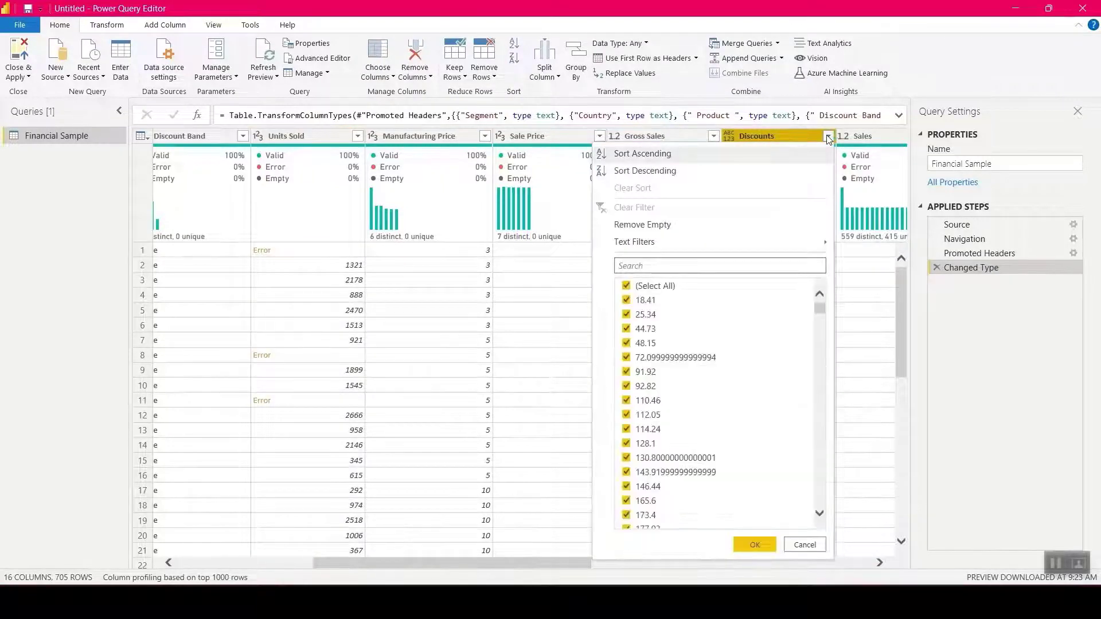
pyautogui.click(827, 138)
pyautogui.click(726, 138)
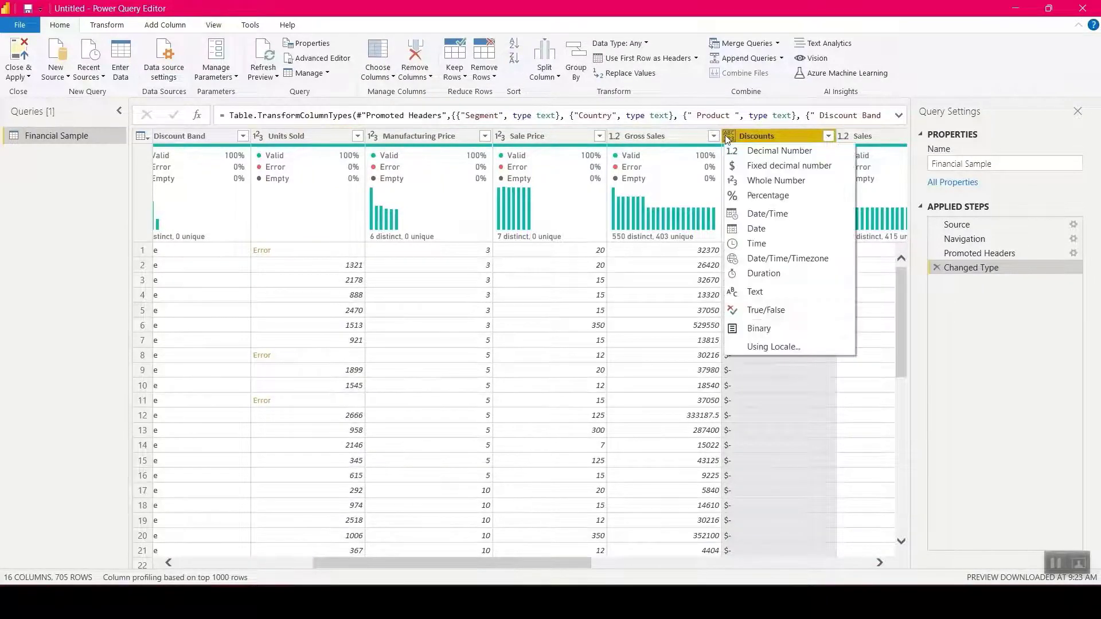
pyautogui.click(762, 151)
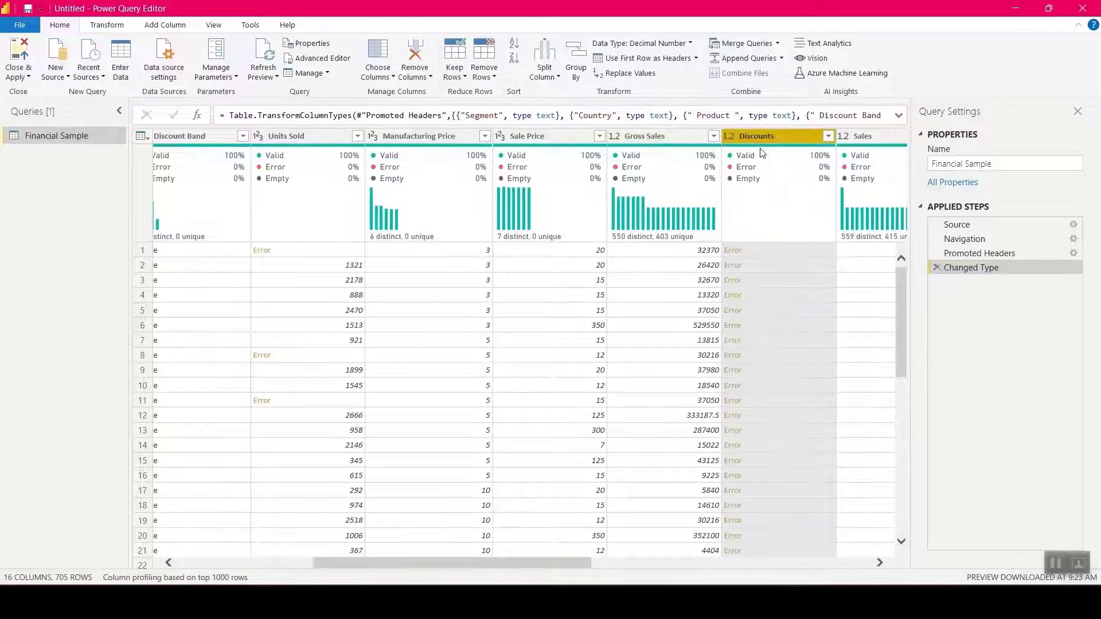
# Step: Set the Profit column's data type to Decimal Number
pyautogui.moveTo(576, 565); pyautogui.dragTo(723, 572)
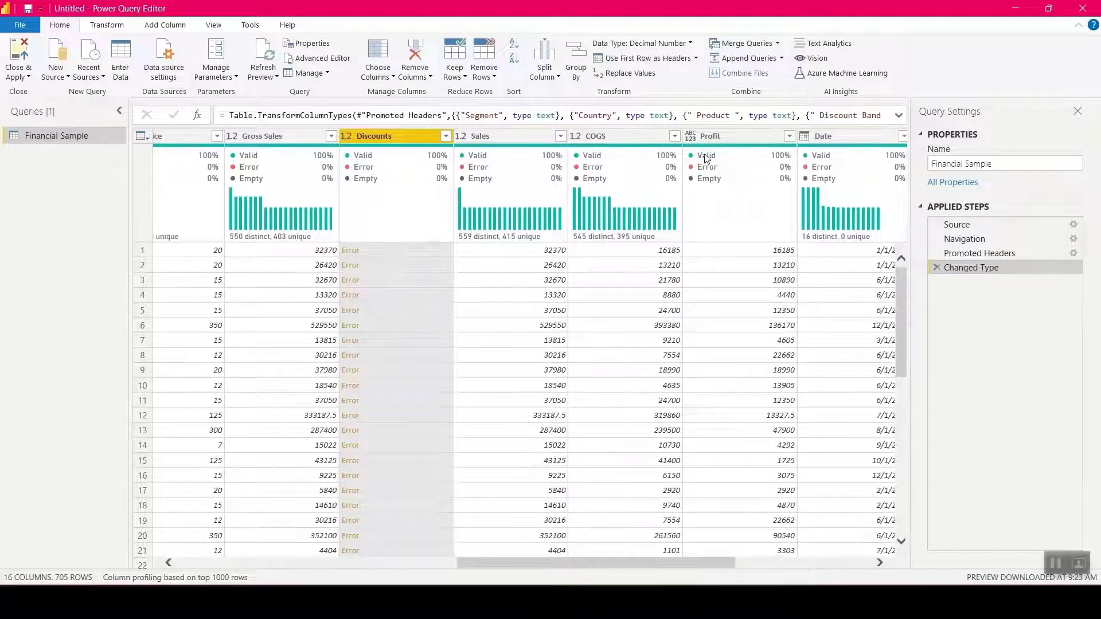
pyautogui.click(690, 137)
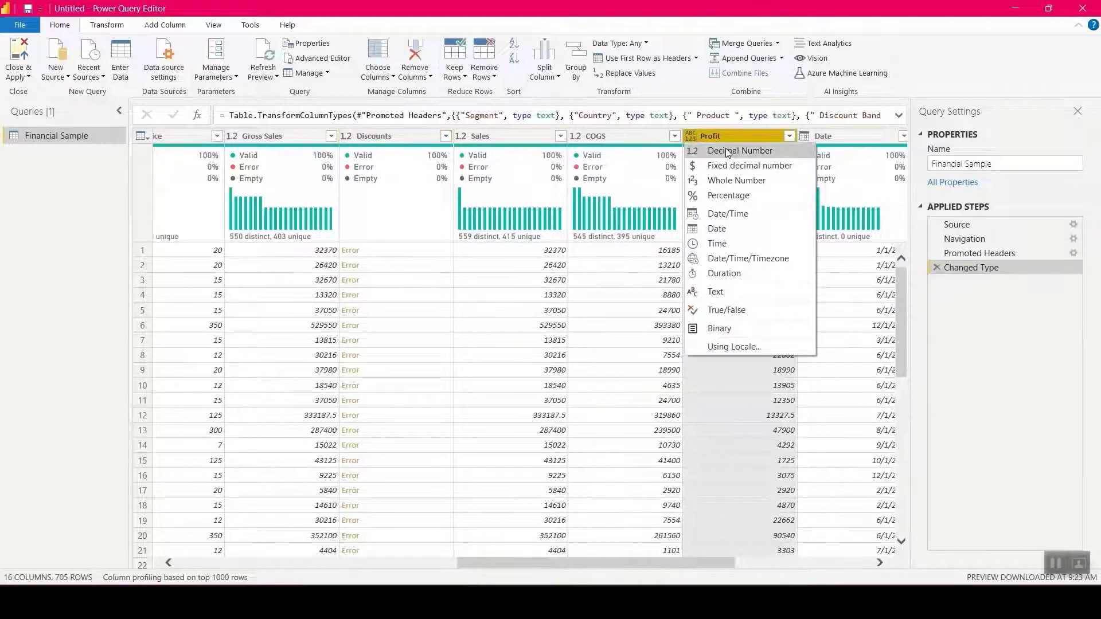
pyautogui.click(727, 151)
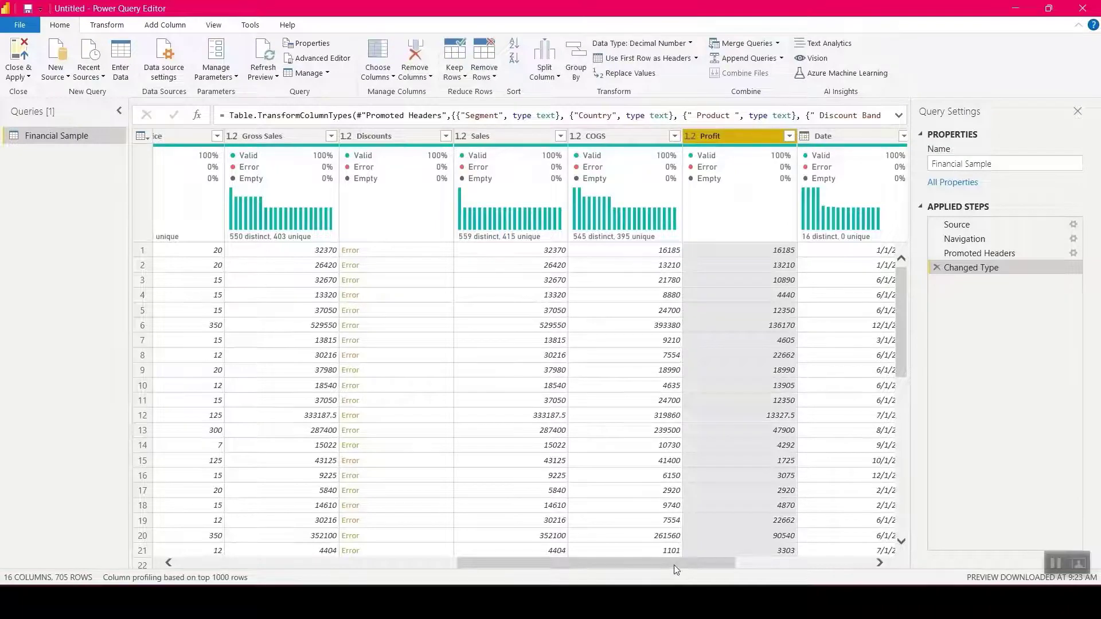
pyautogui.moveTo(675, 568); pyautogui.dragTo(460, 570)
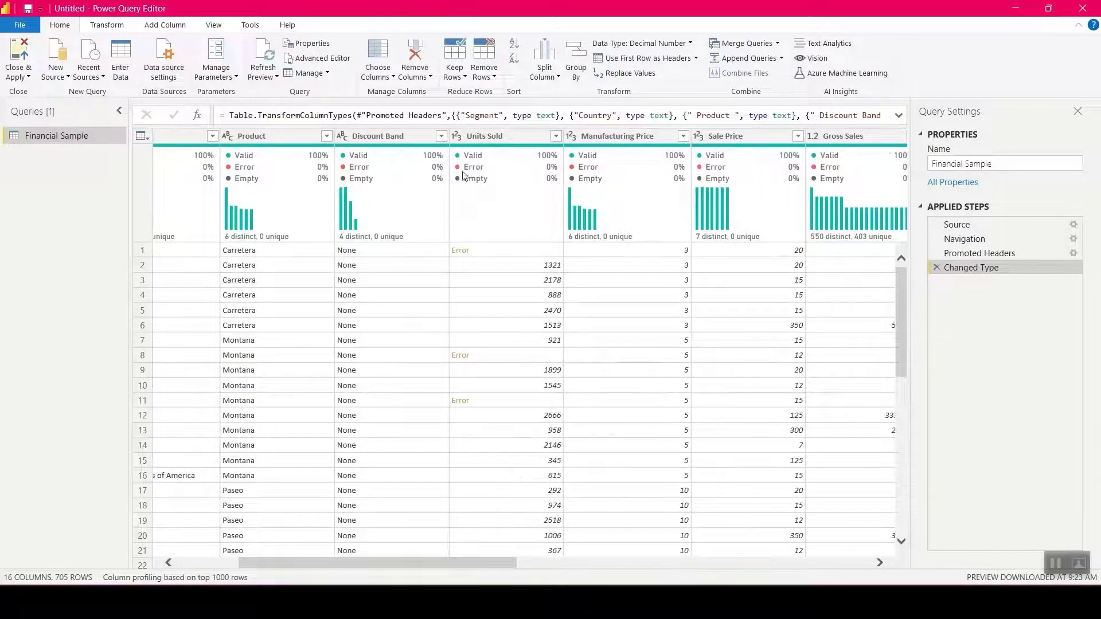
pyautogui.click(466, 137)
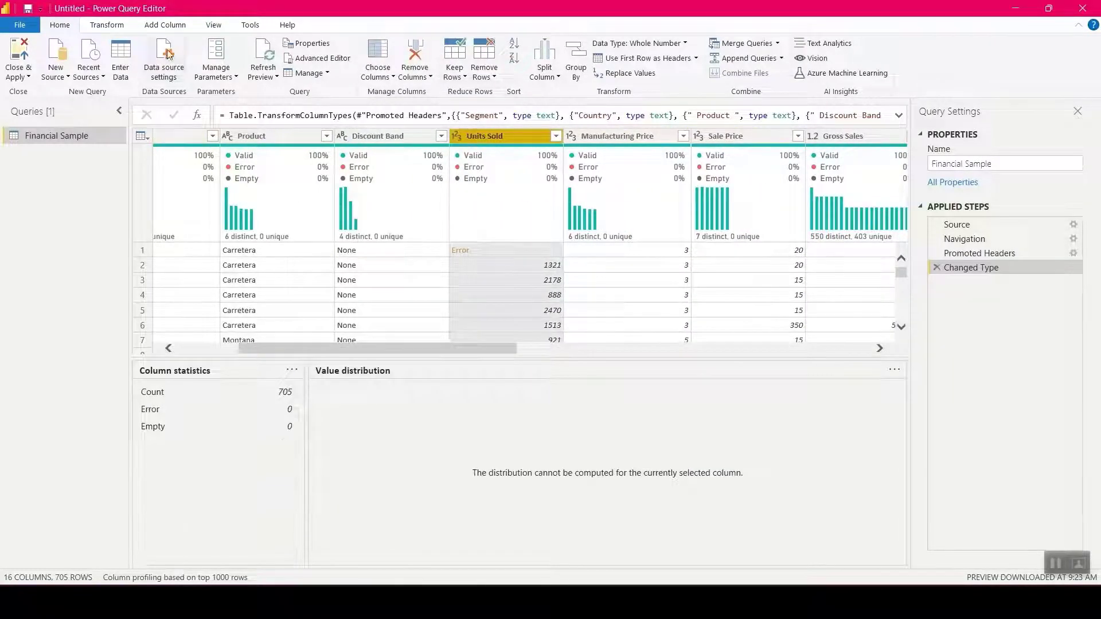
# Step: Use Transform > Replace Errors to turn Units Sold errors into 0
pyautogui.click(123, 25)
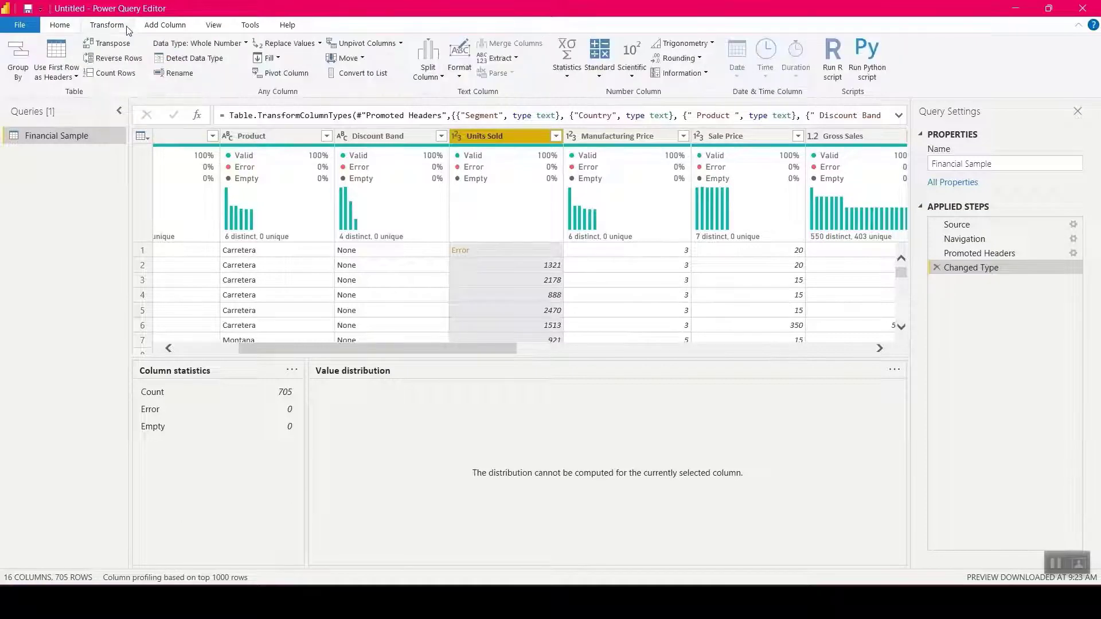
pyautogui.click(319, 43)
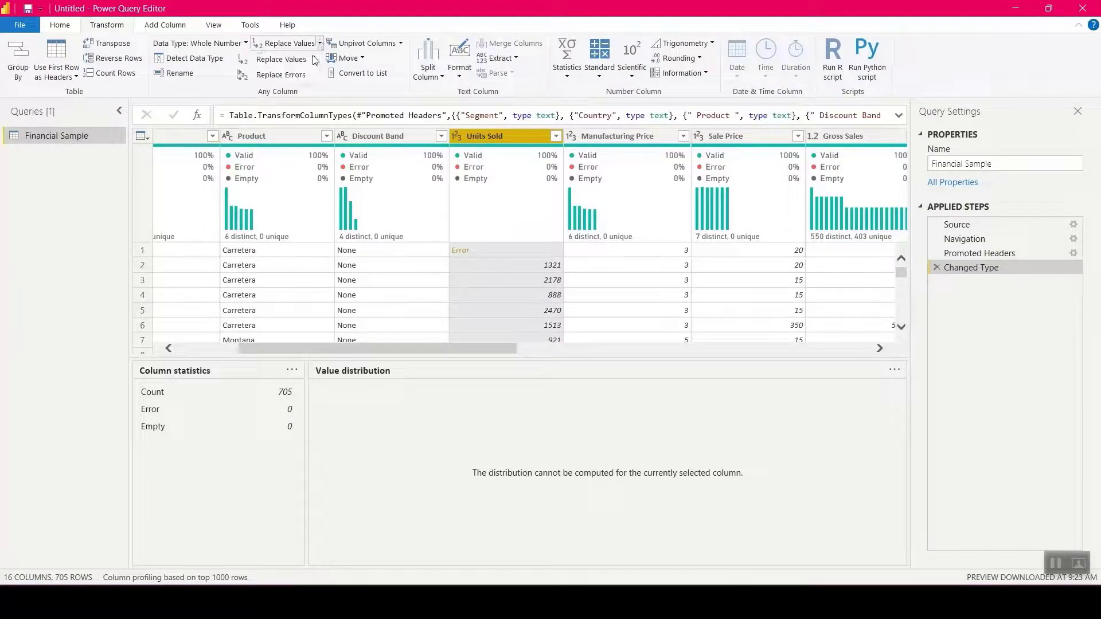
pyautogui.click(281, 75)
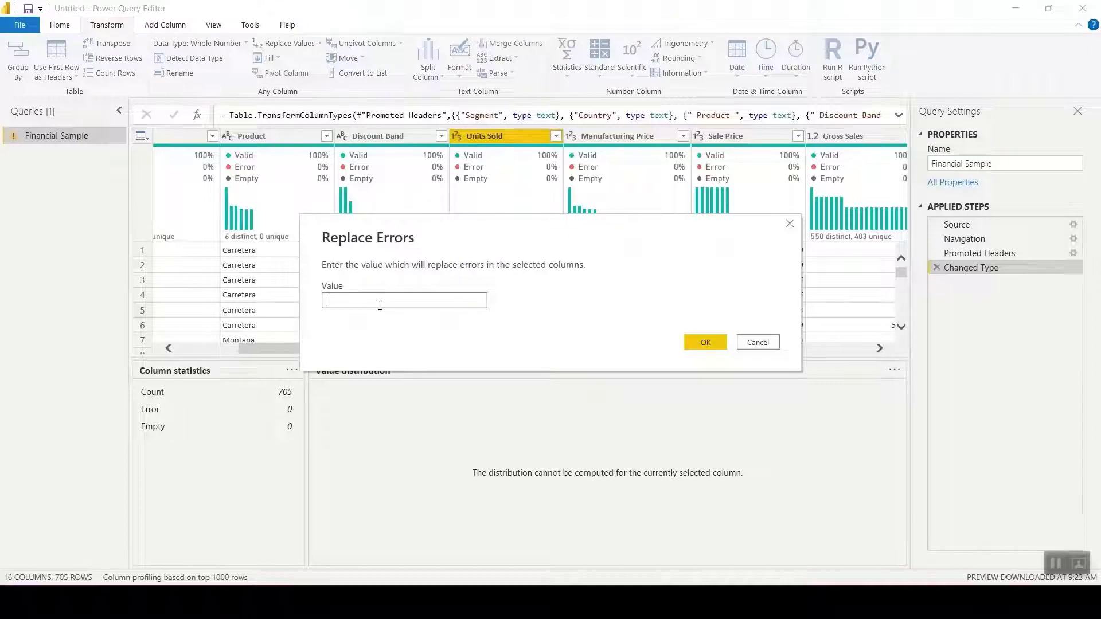
pyautogui.click(704, 343)
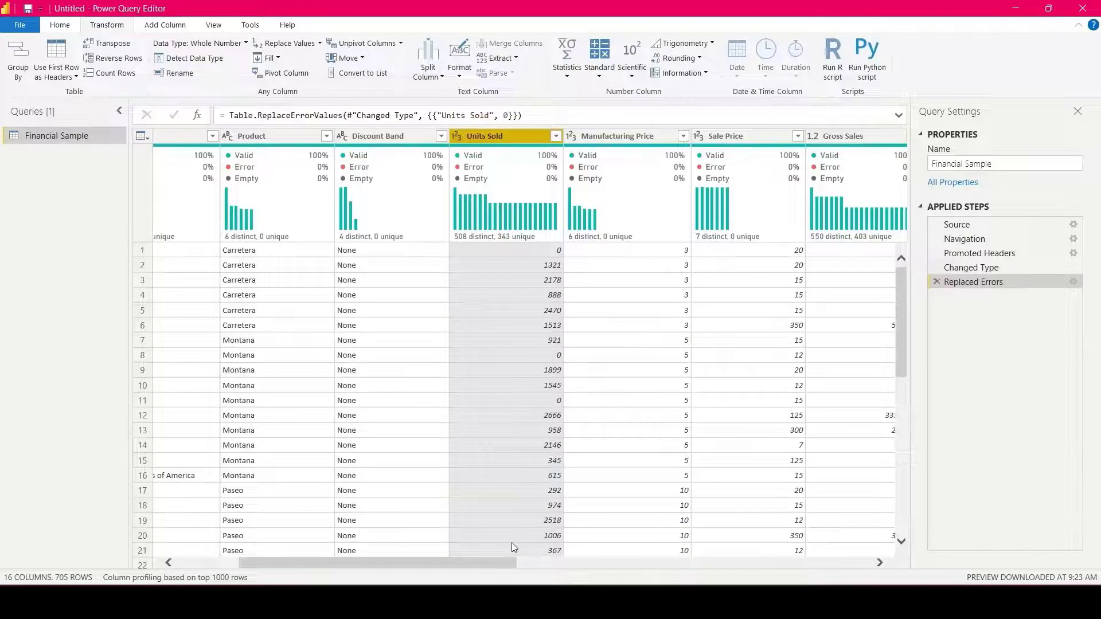
pyautogui.moveTo(498, 567); pyautogui.dragTo(606, 565)
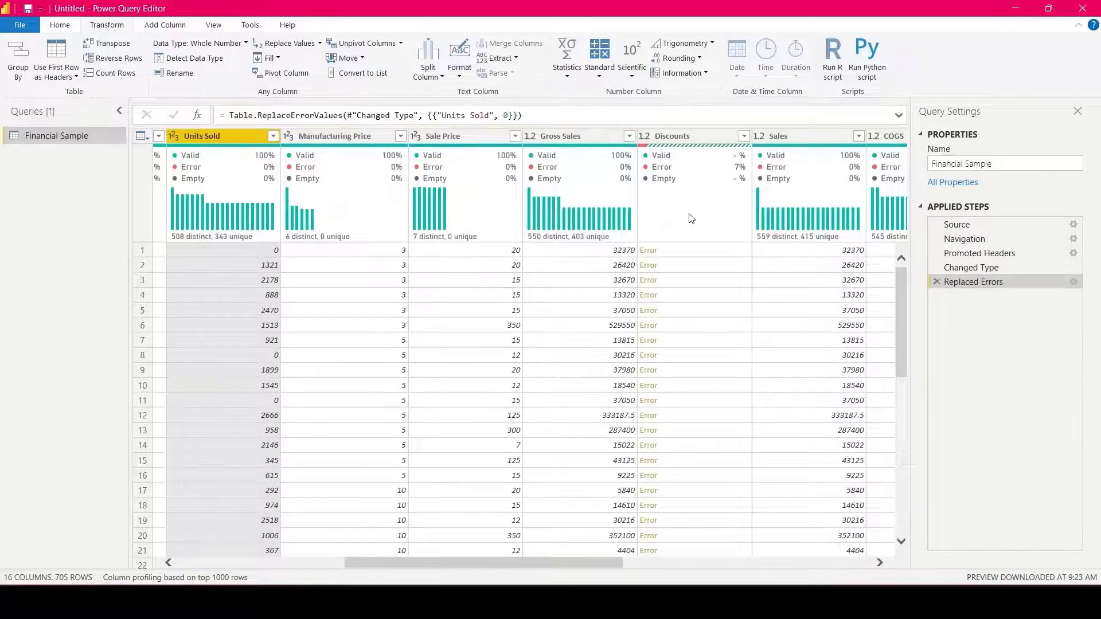
# Step: Replace the errors in the Discounts column with 0, adding step Replaced Errors1
pyautogui.moveTo(722, 169)
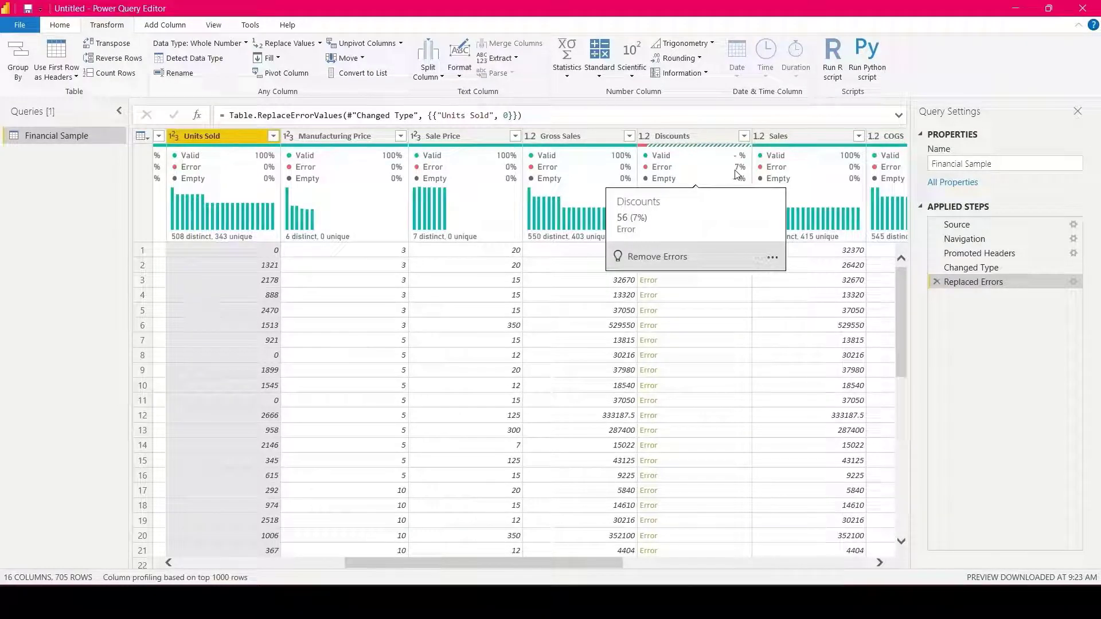
pyautogui.click(690, 139)
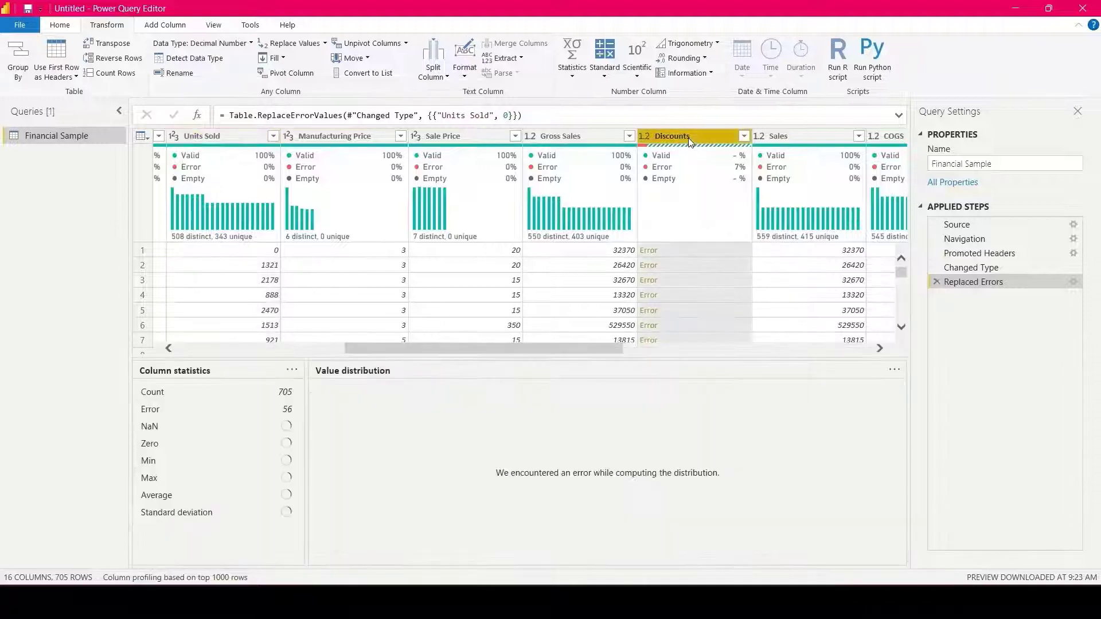
pyautogui.click(324, 43)
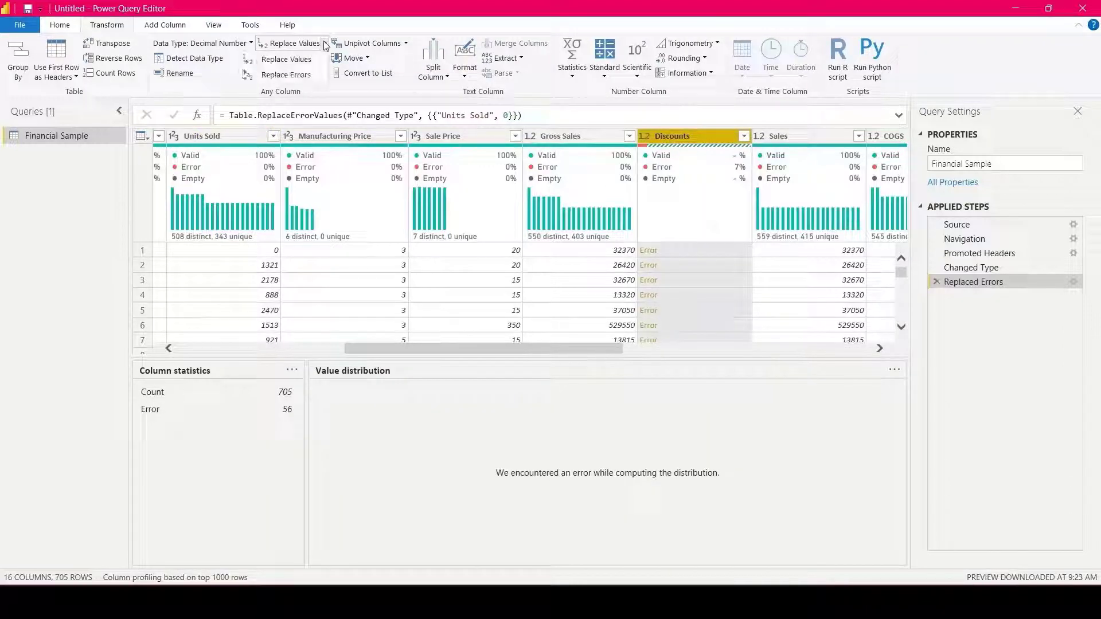
pyautogui.click(302, 75)
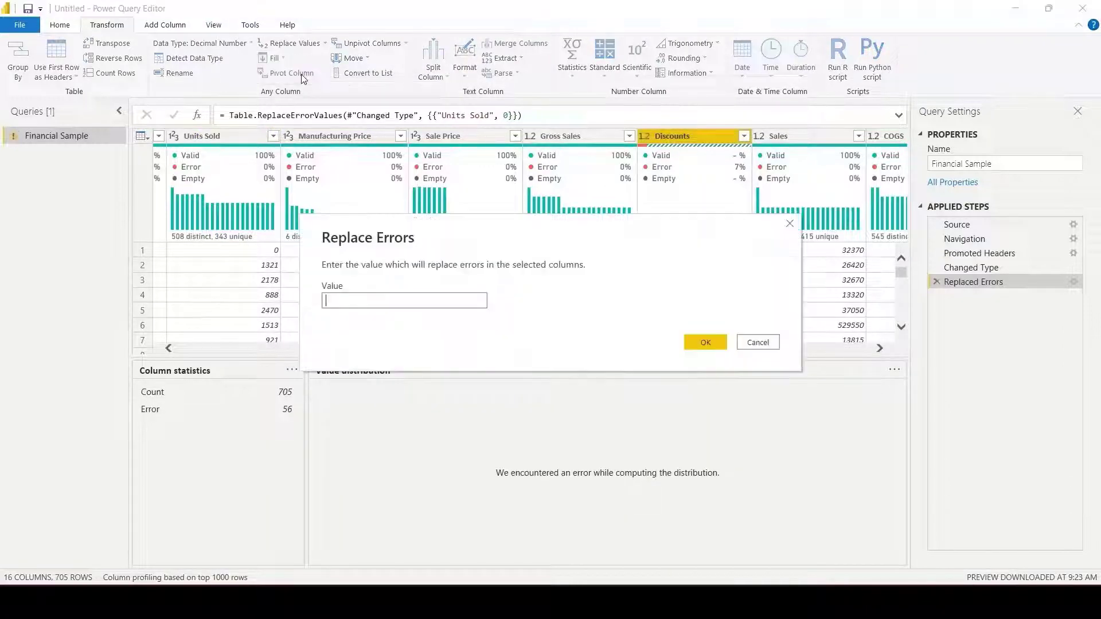
pyautogui.write('0')
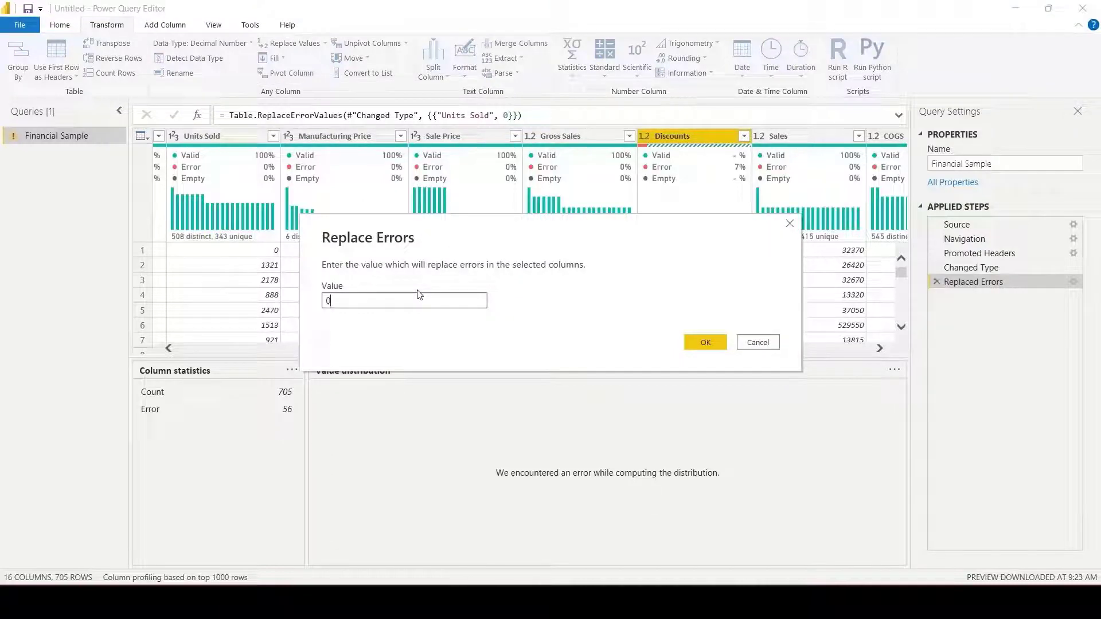
pyautogui.click(695, 341)
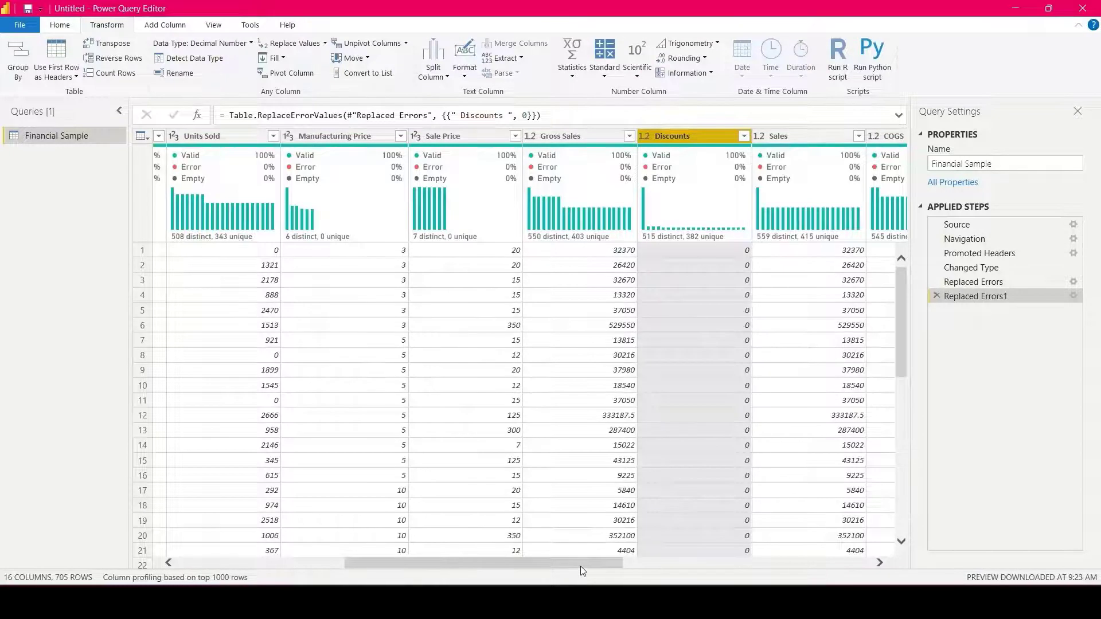
pyautogui.moveTo(583, 571); pyautogui.dragTo(736, 571)
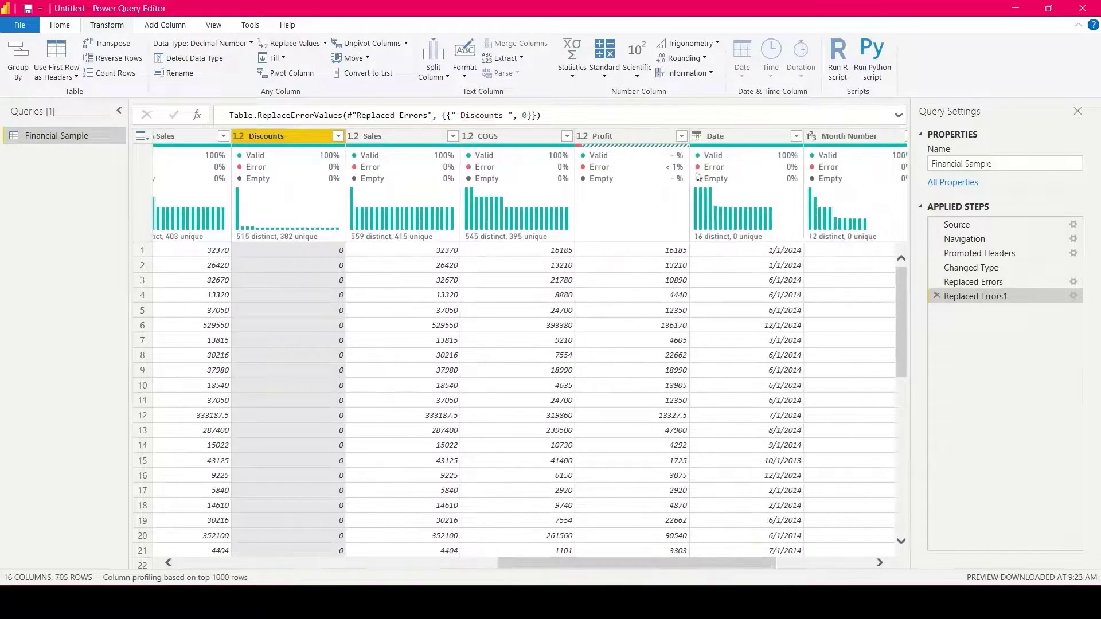
# Step: Rename the ' Profit ' column to 'Profit' without the extra spaces
pyautogui.doubleClick(625, 139)
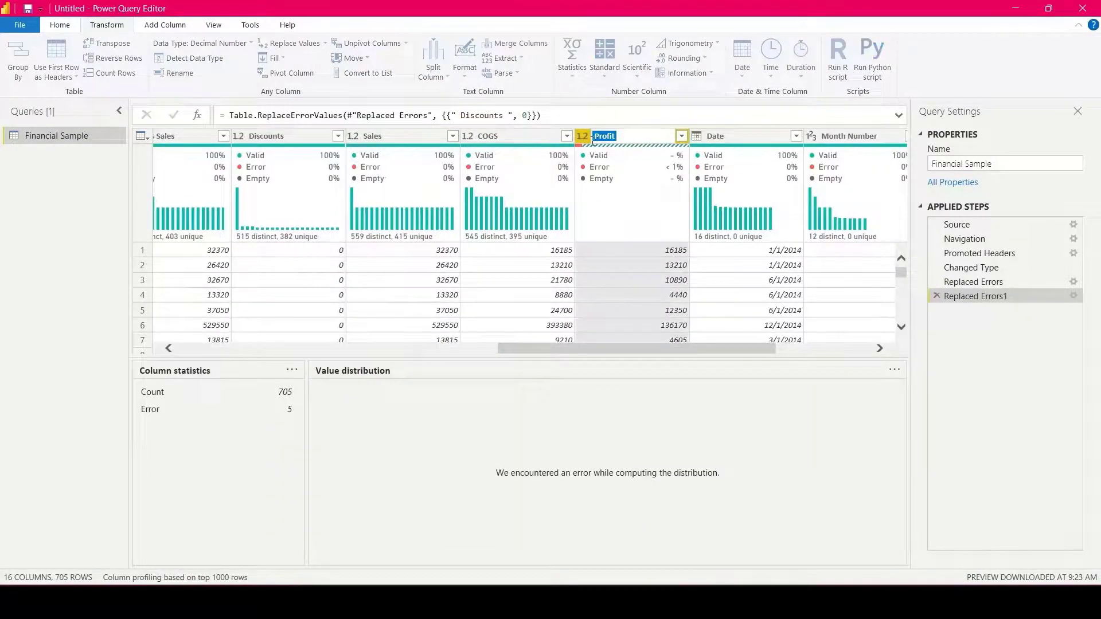
pyautogui.write('Profit')
pyautogui.press('Return')
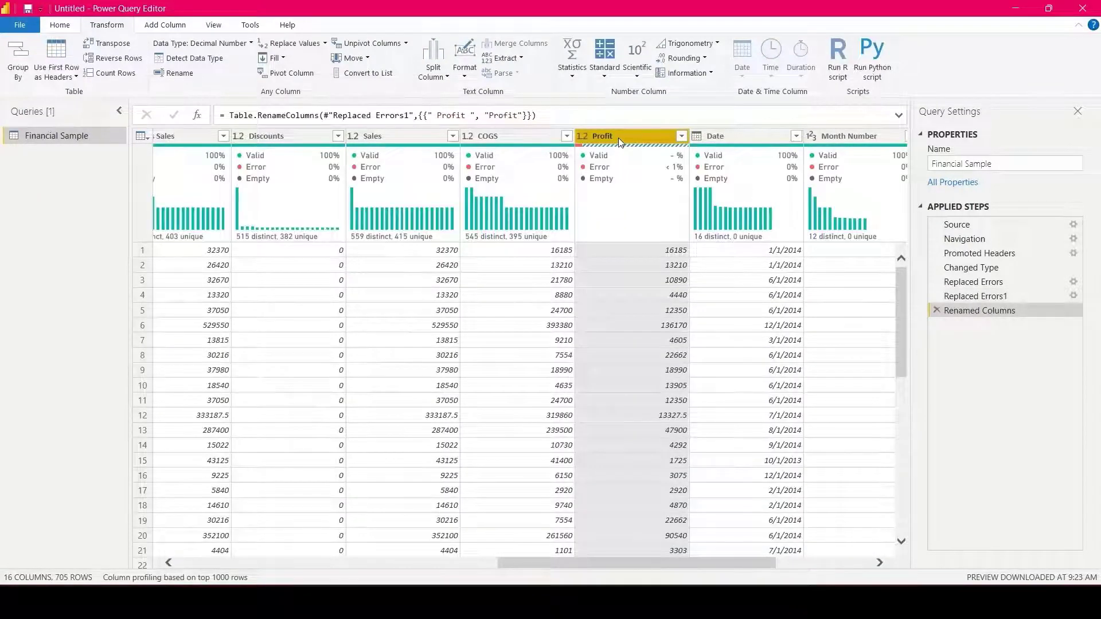
# Step: Replace errors in the Profit column with 0
pyautogui.click(324, 43)
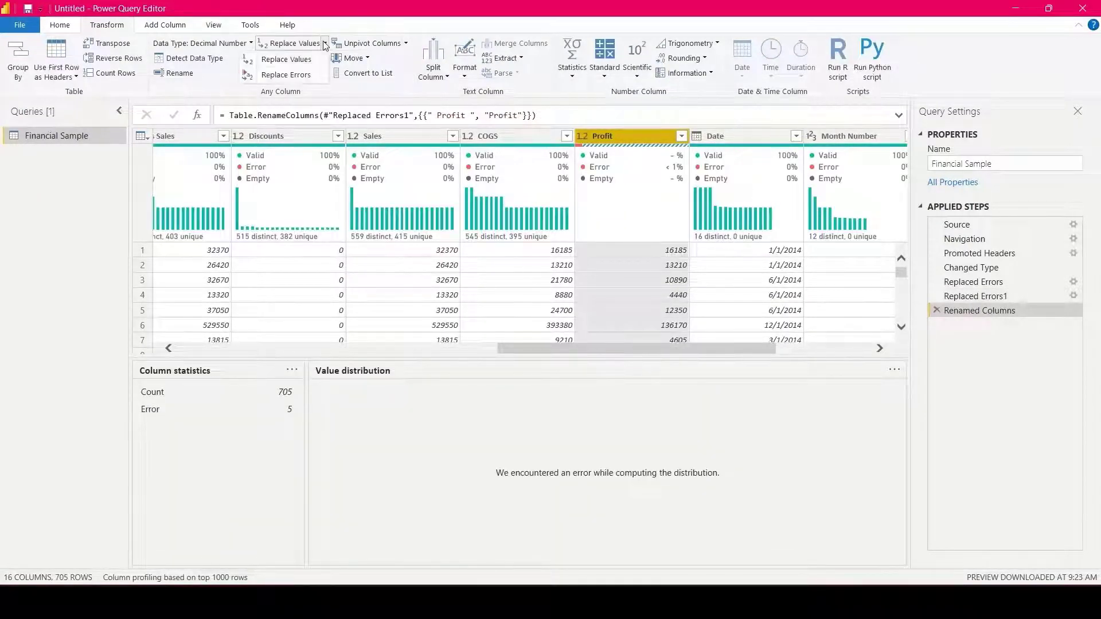
pyautogui.click(304, 73)
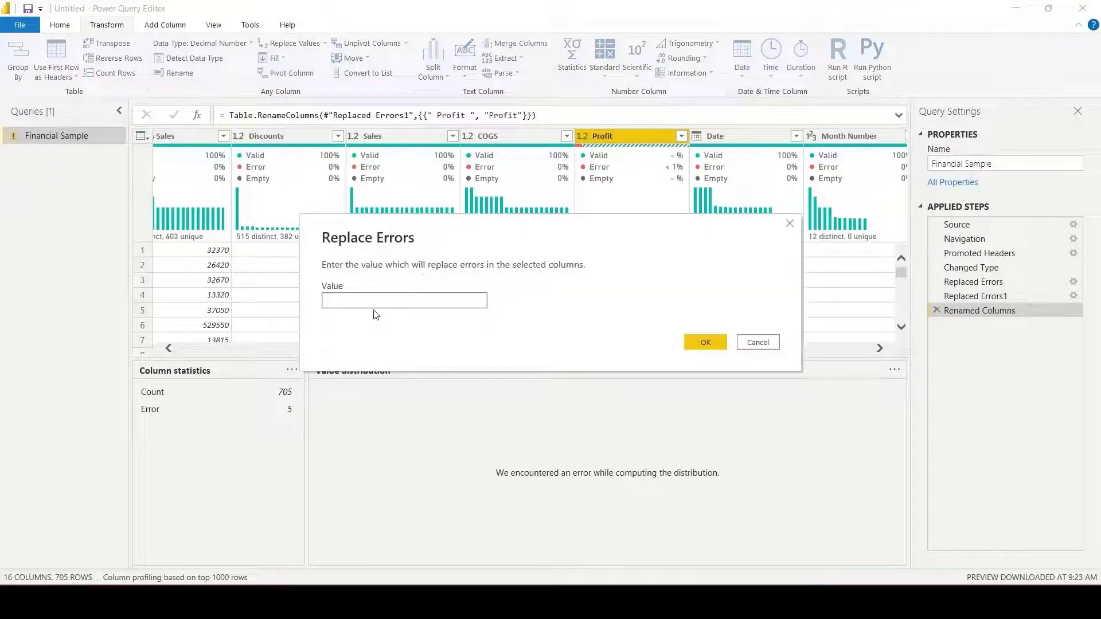
pyautogui.click(707, 344)
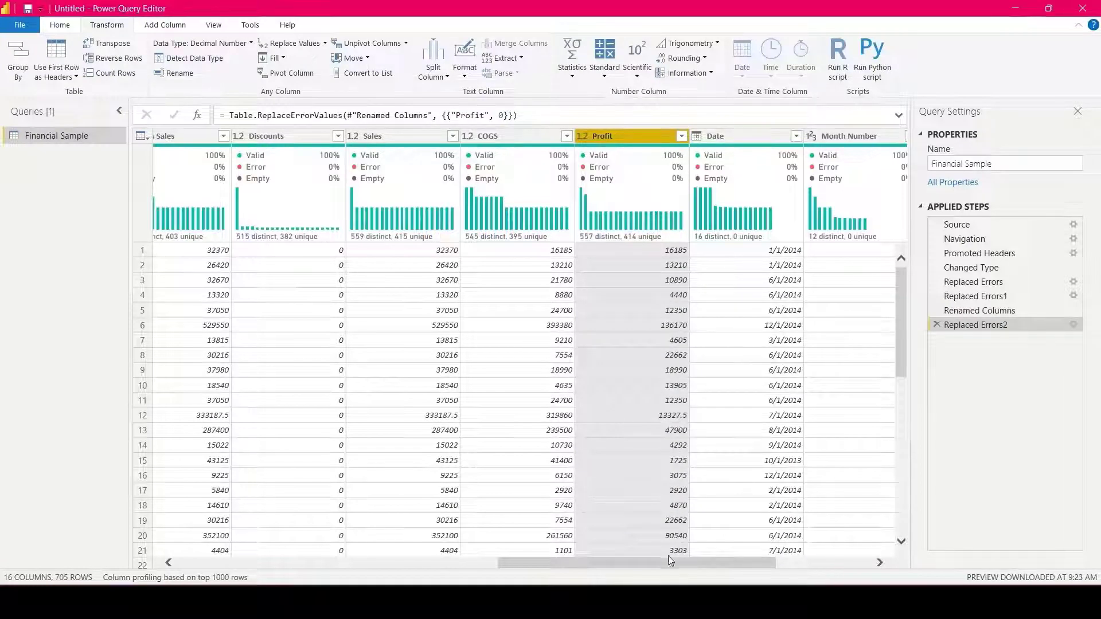
pyautogui.click(981, 311)
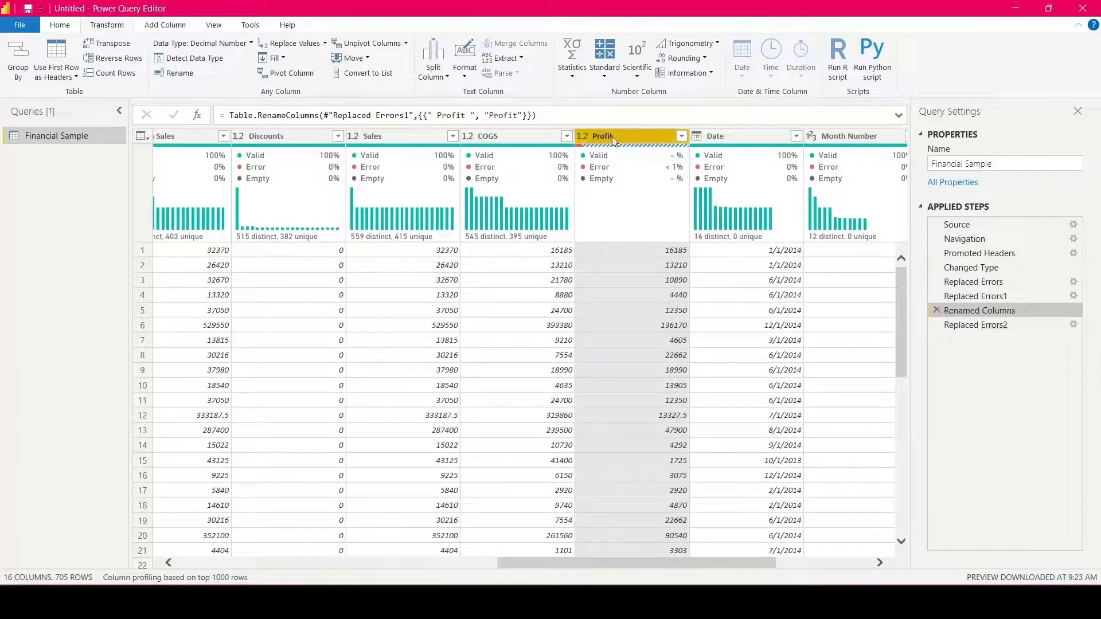
# Step: Delete the Renamed Columns step, then the broken Replaced Errors2 step
pyautogui.click(936, 310)
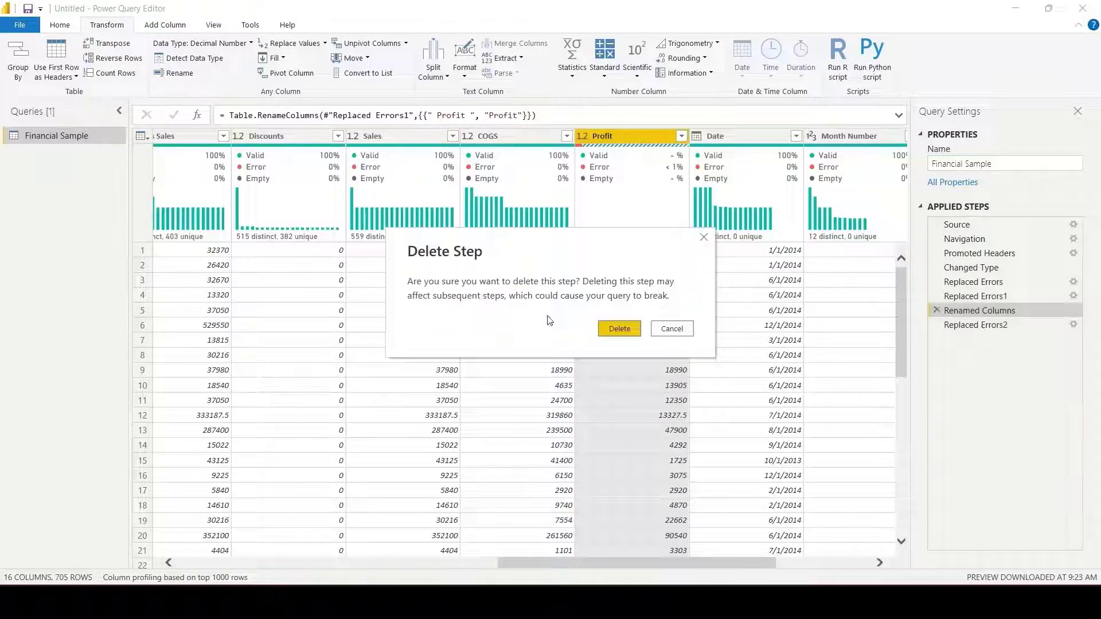
pyautogui.click(619, 331)
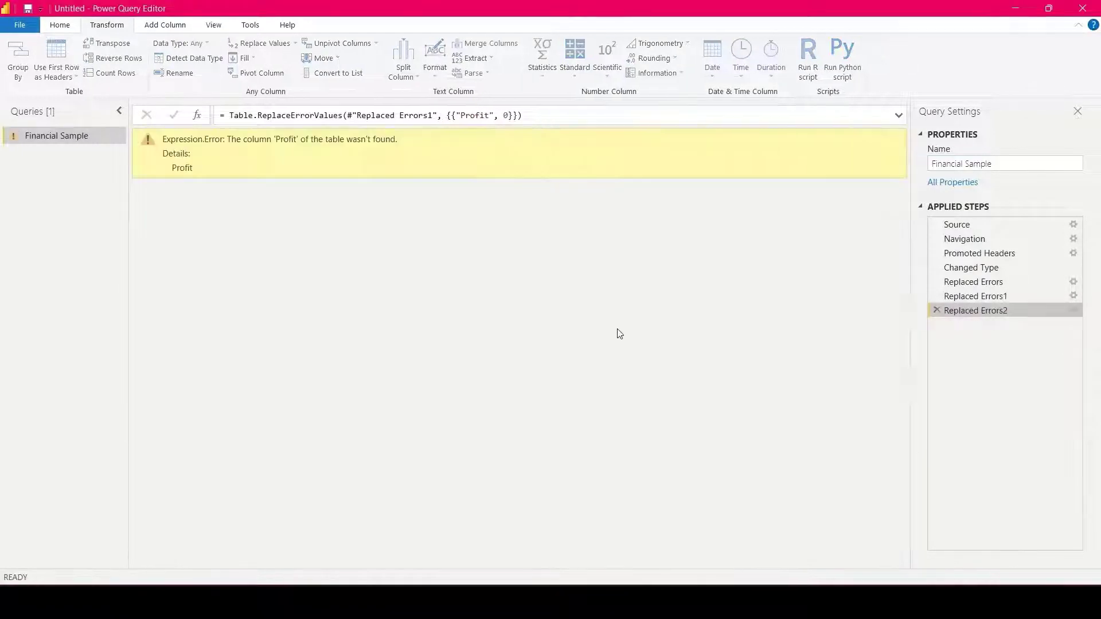
pyautogui.click(975, 296)
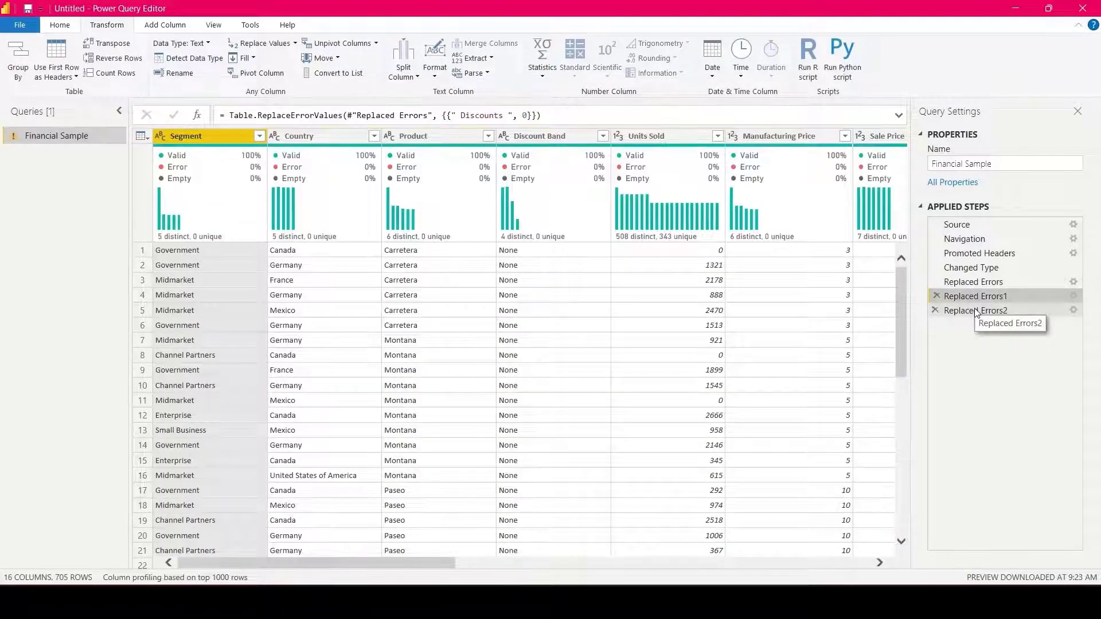
pyautogui.click(976, 311)
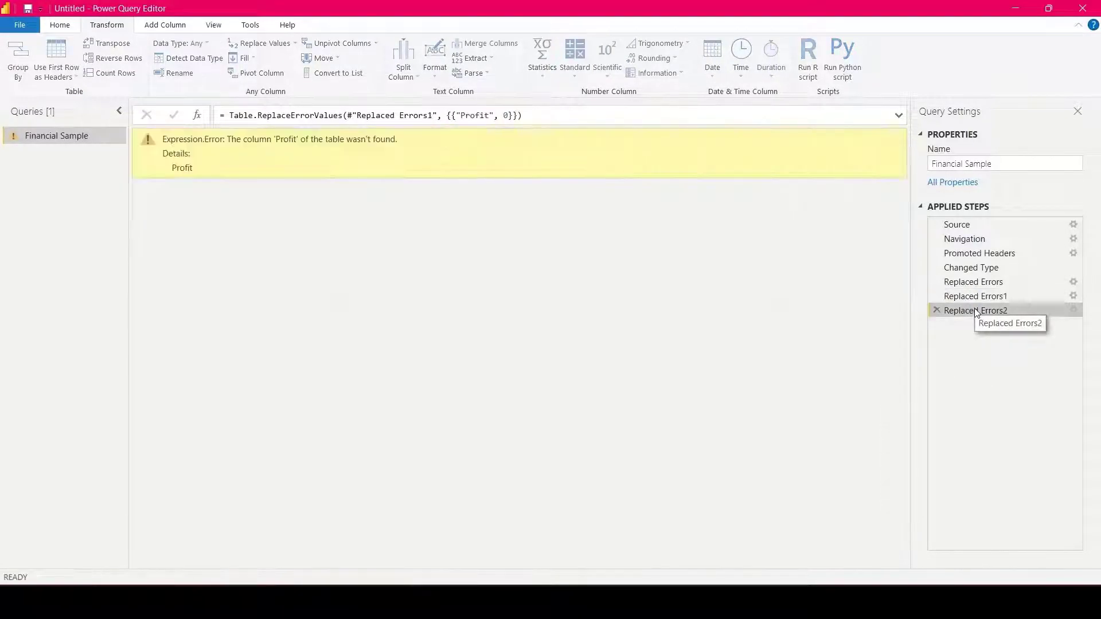
pyautogui.click(937, 310)
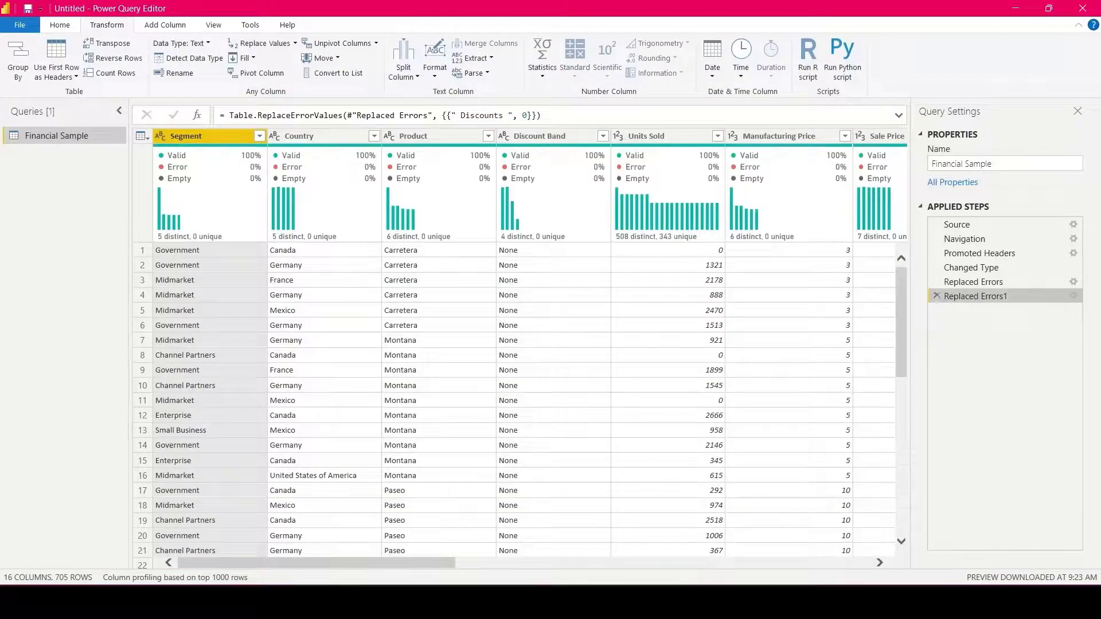
# Step: Replace errors in the original ' Profit ' column with 0, recreating step Replaced Errors2
pyautogui.moveTo(441, 563); pyautogui.dragTo(730, 559)
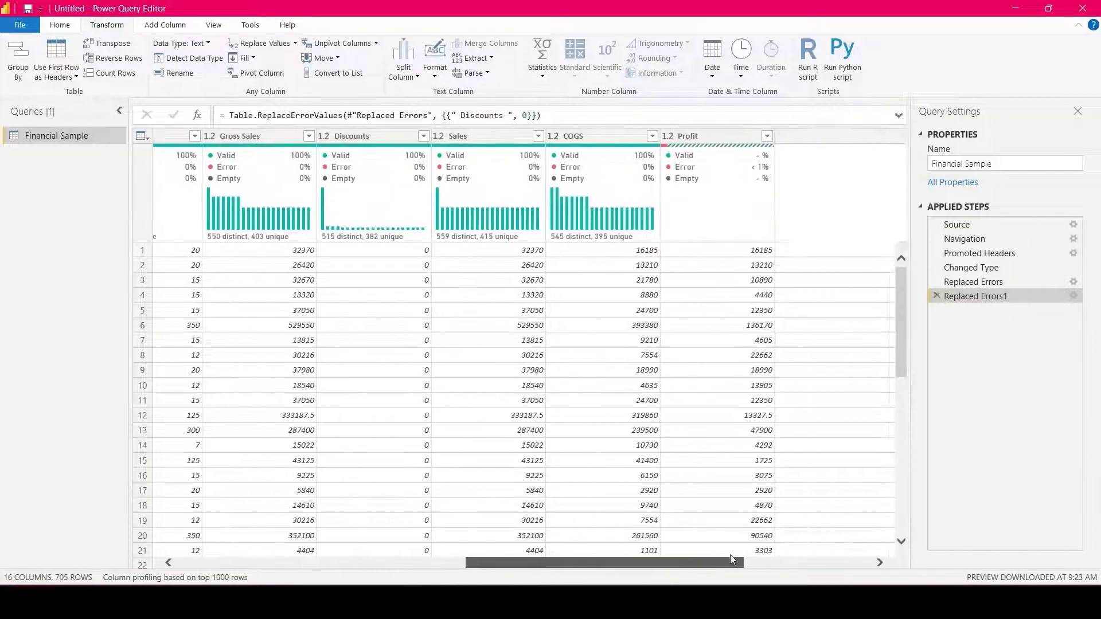
pyautogui.click(701, 135)
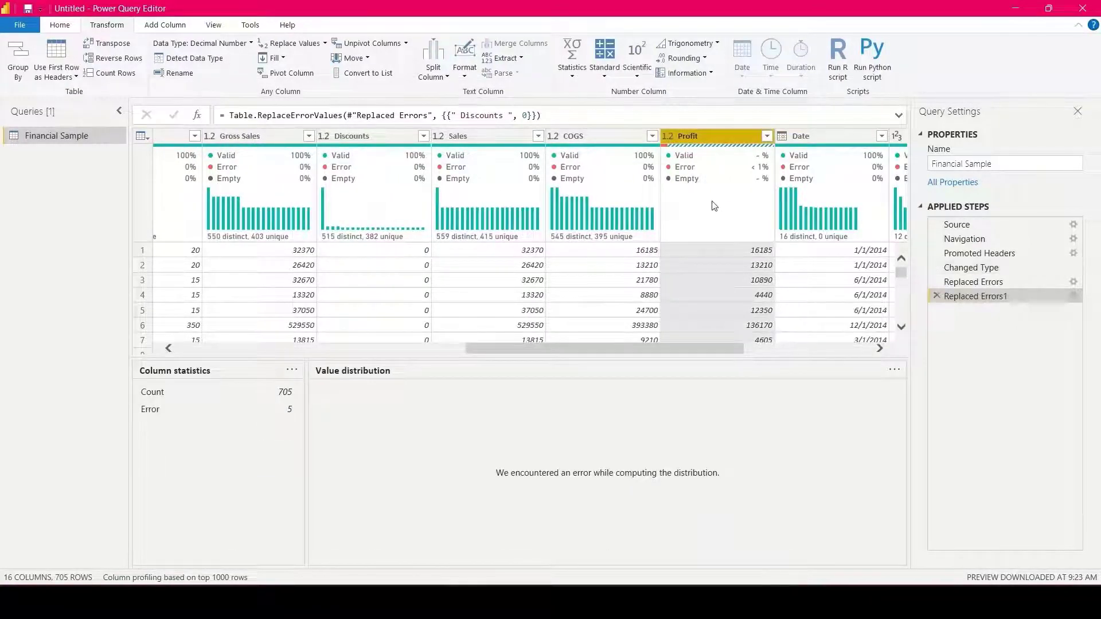
pyautogui.click(324, 44)
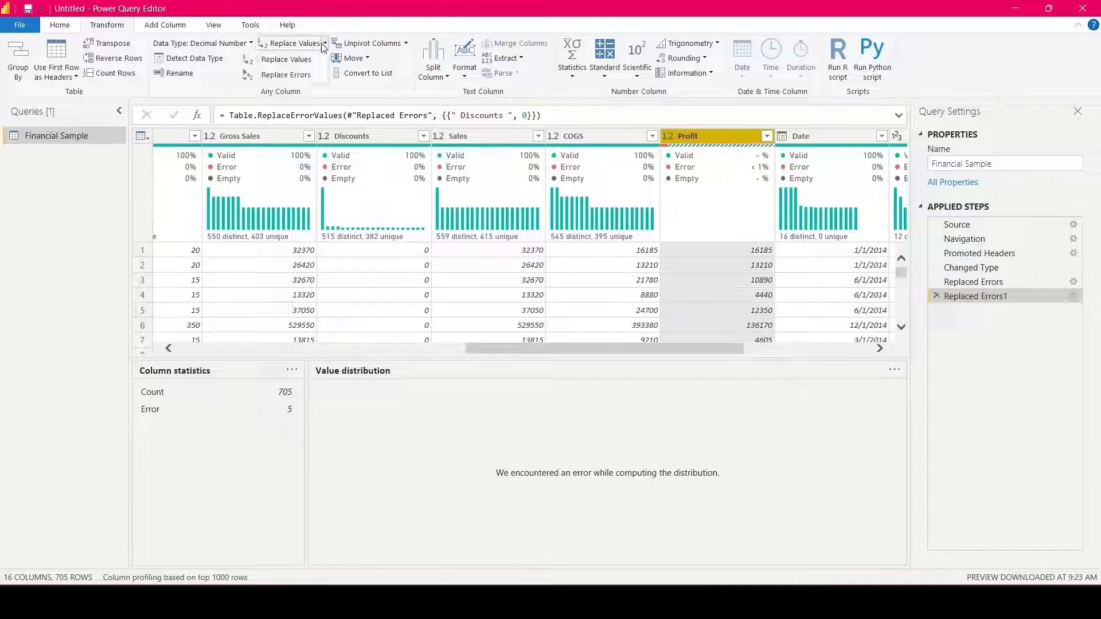
pyautogui.click(303, 75)
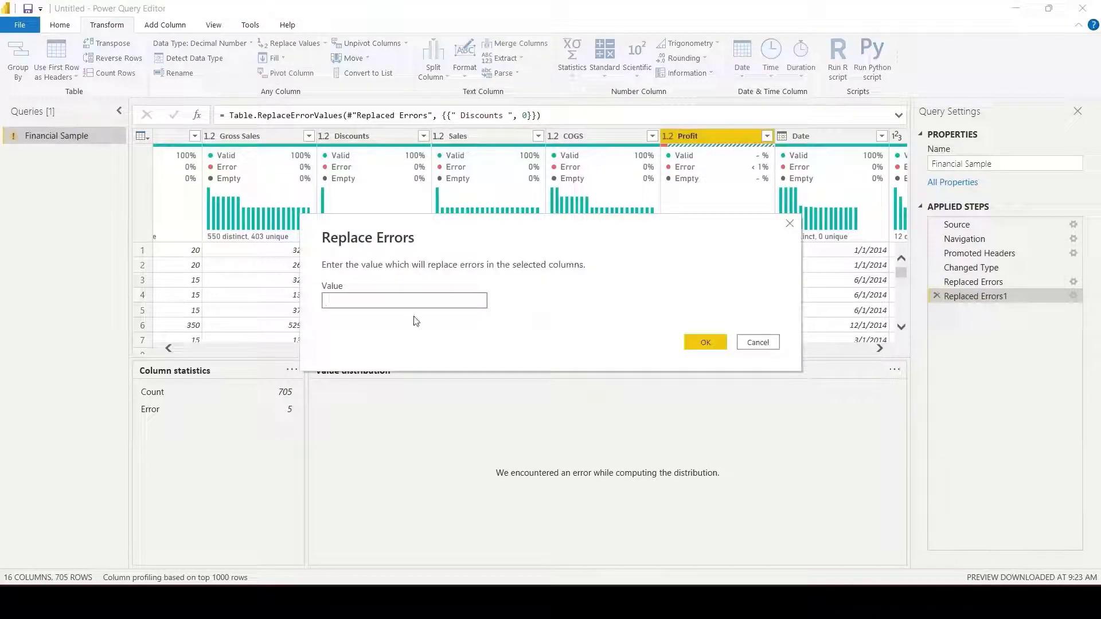
pyautogui.click(705, 342)
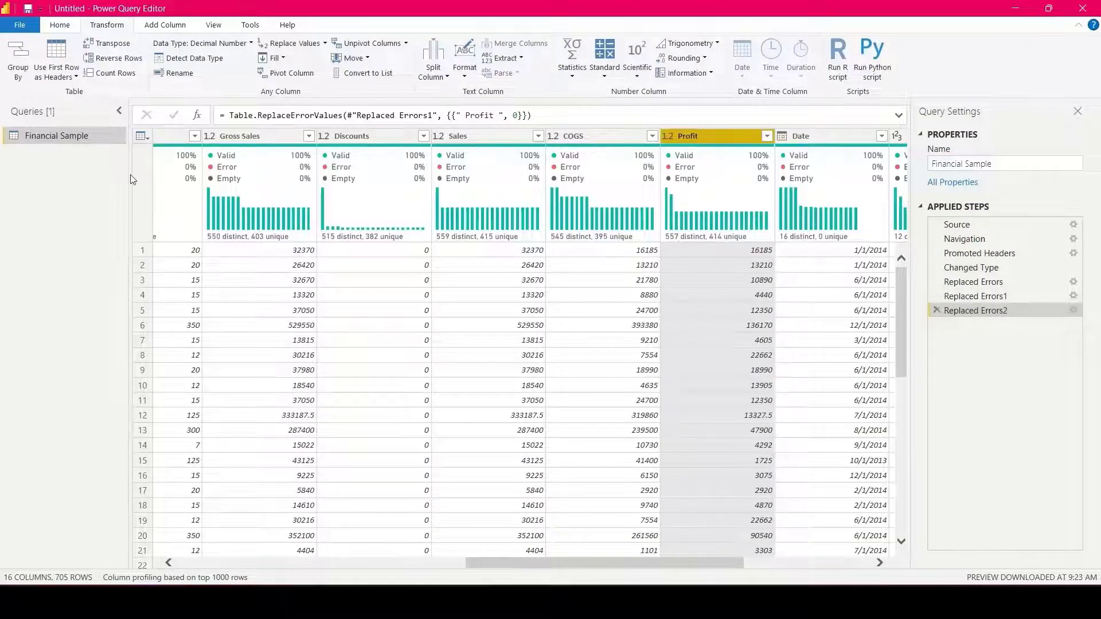
pyautogui.moveTo(477, 561); pyautogui.dragTo(388, 578)
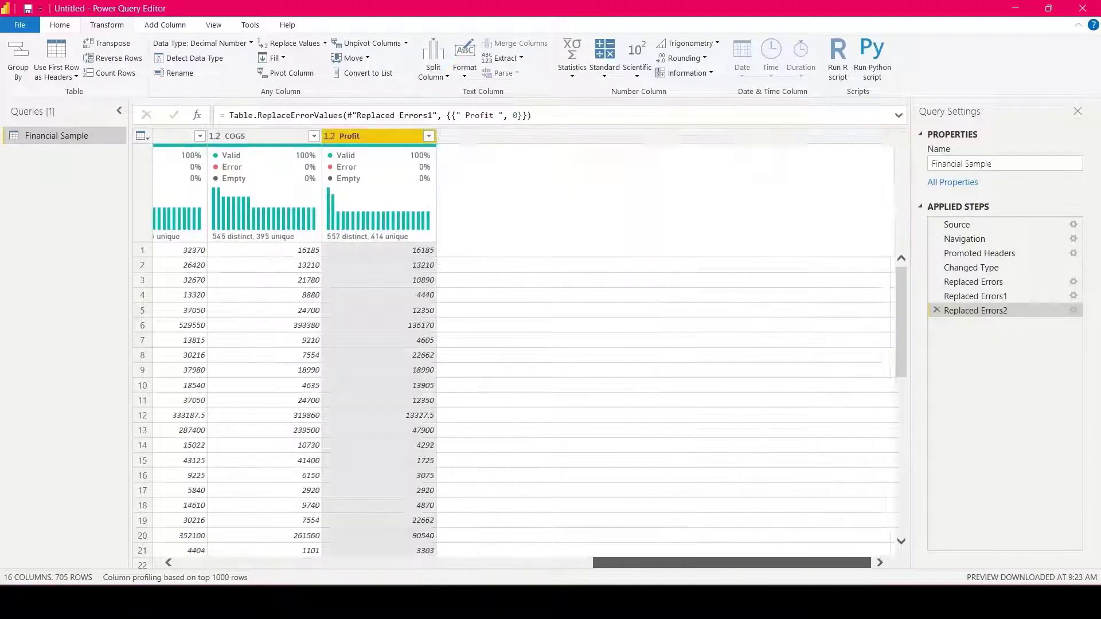
pyautogui.moveTo(552, 561); pyautogui.dragTo(179, 557)
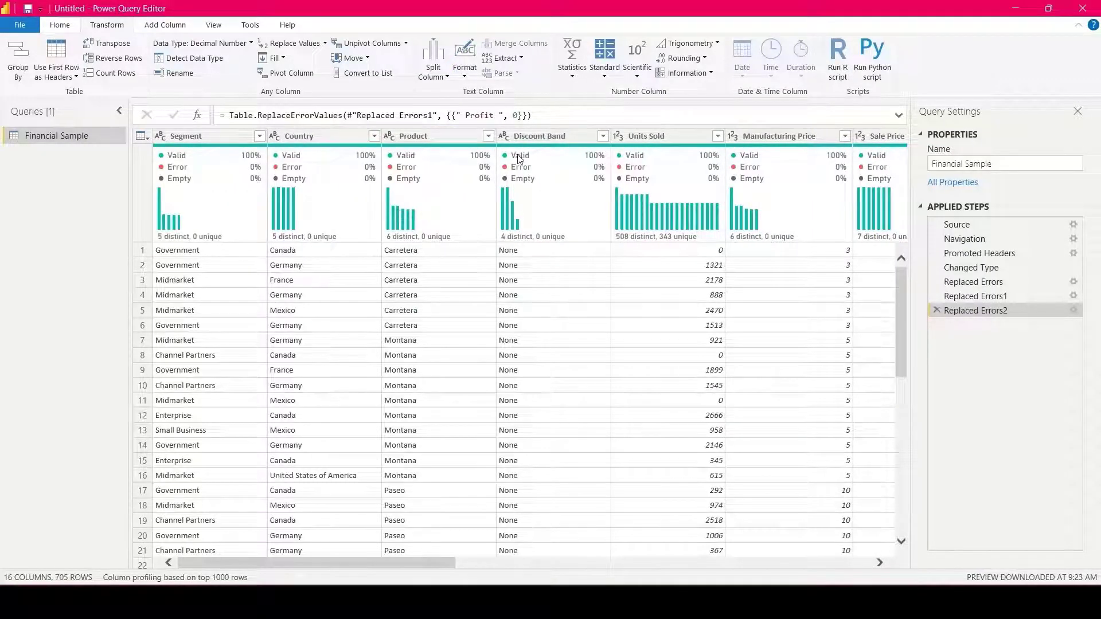
# Step: Turn on Column profile and select Discount Band to see its value distribution
pyautogui.moveTo(531, 200)
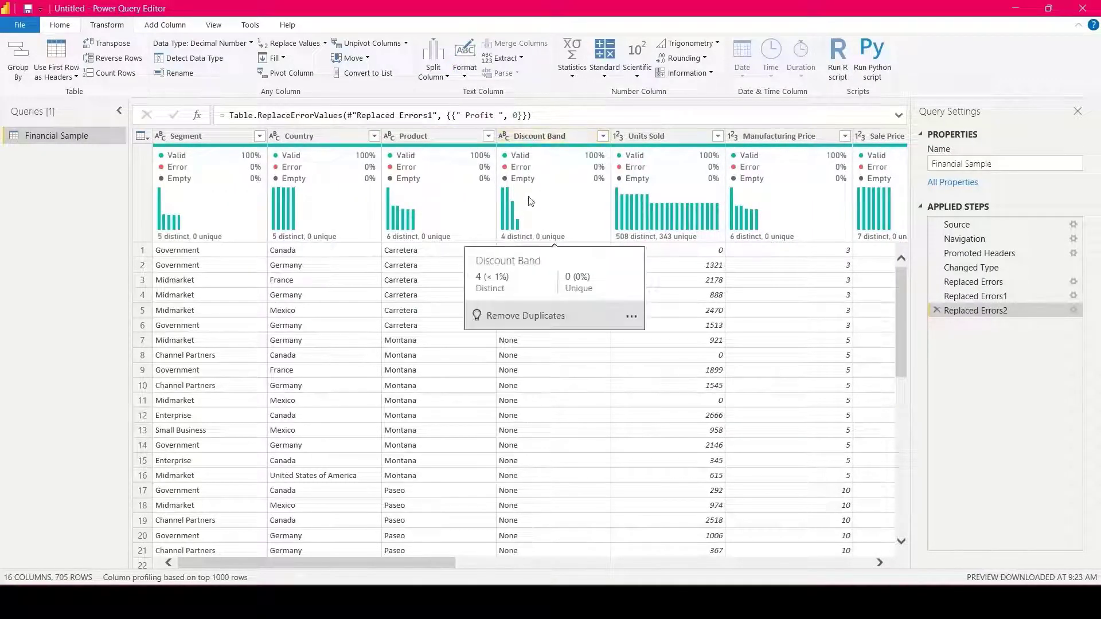
pyautogui.click(175, 26)
pyautogui.click(213, 25)
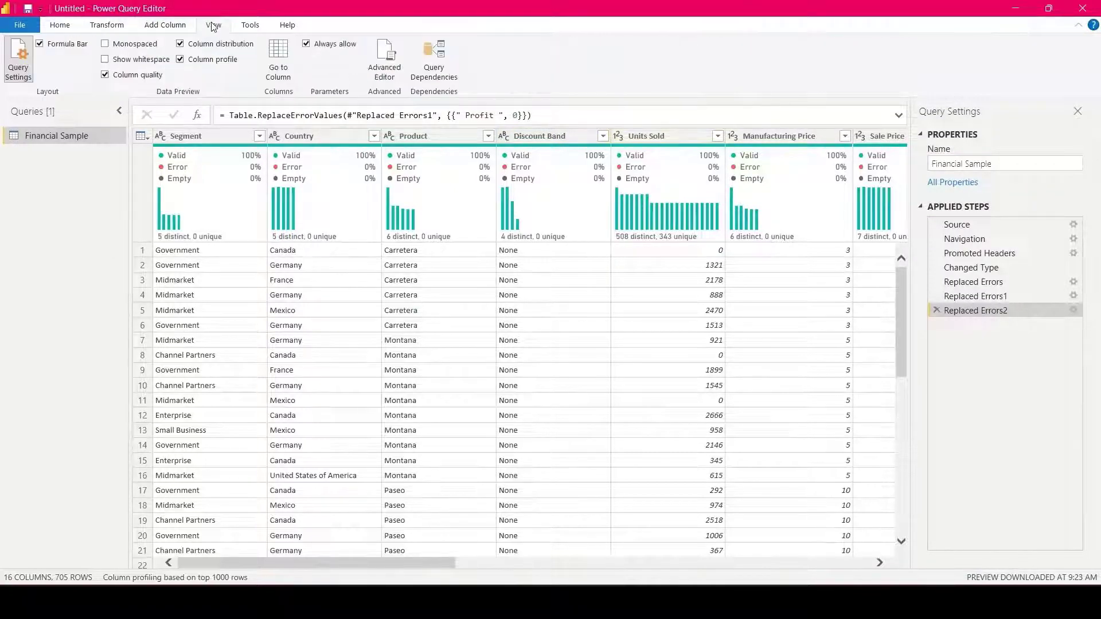
pyautogui.click(205, 61)
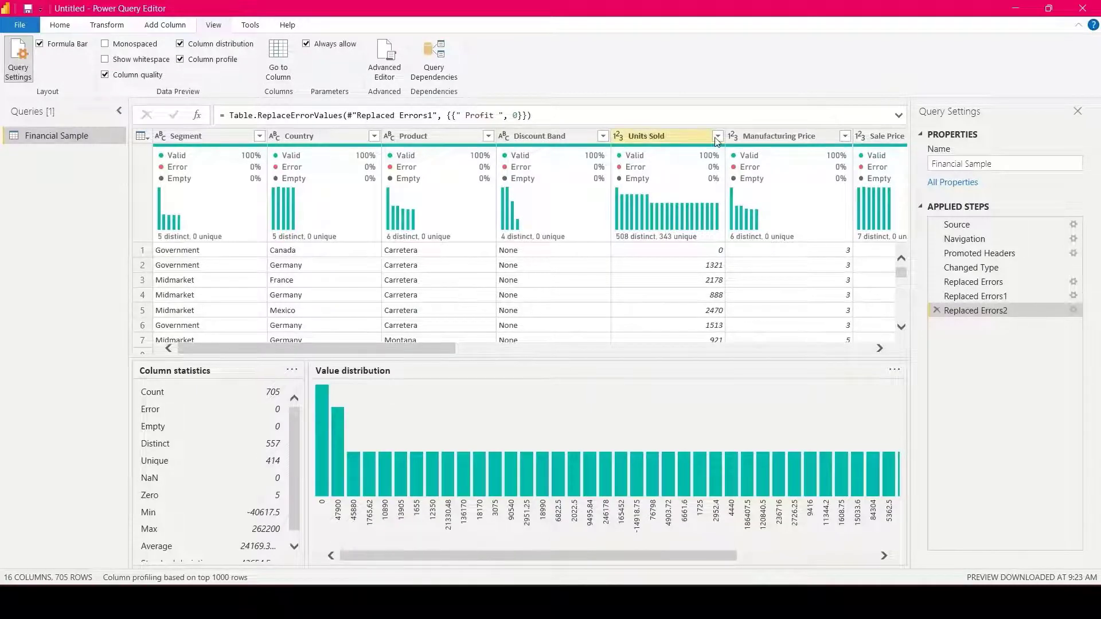
pyautogui.click(553, 136)
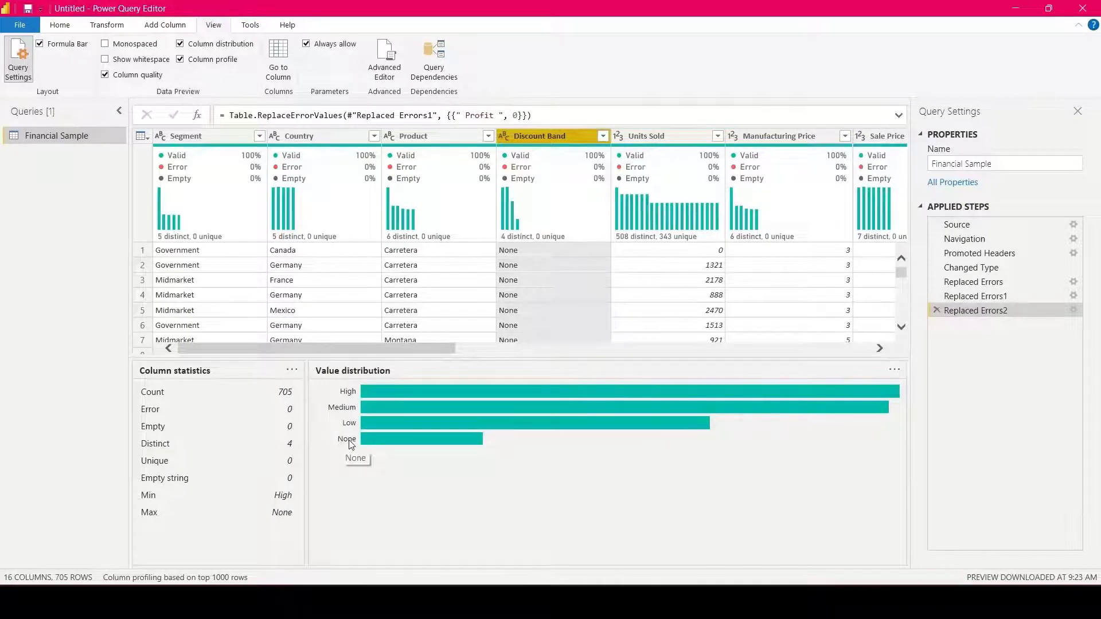
# Step: Replace every None value in Discount Band with NA
pyautogui.click(110, 26)
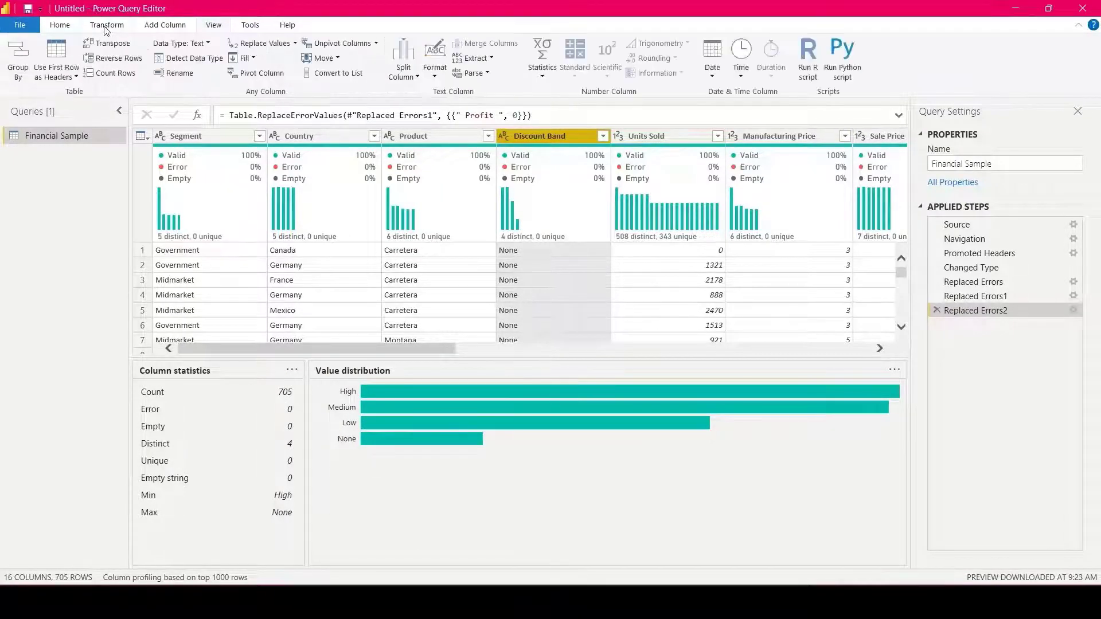
pyautogui.click(285, 46)
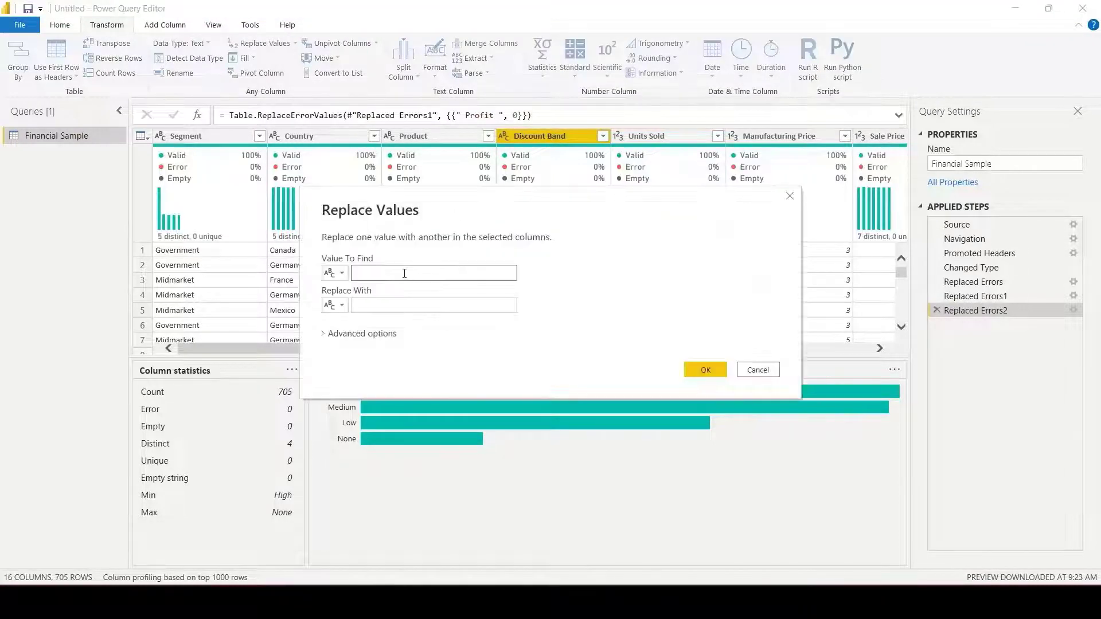
pyautogui.write('e')
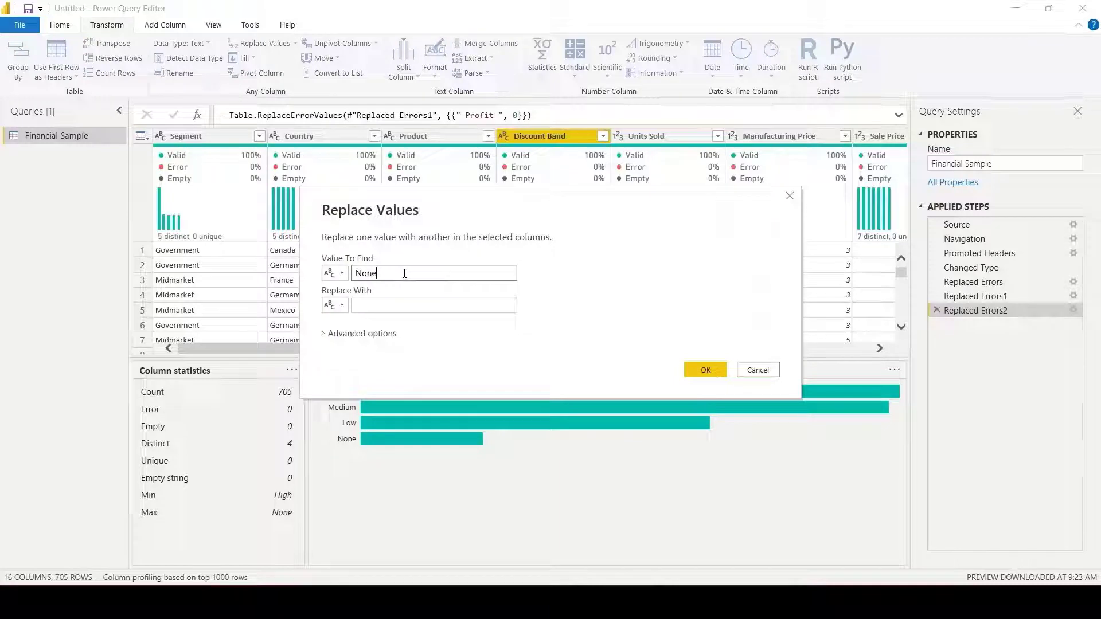
pyautogui.click(383, 304)
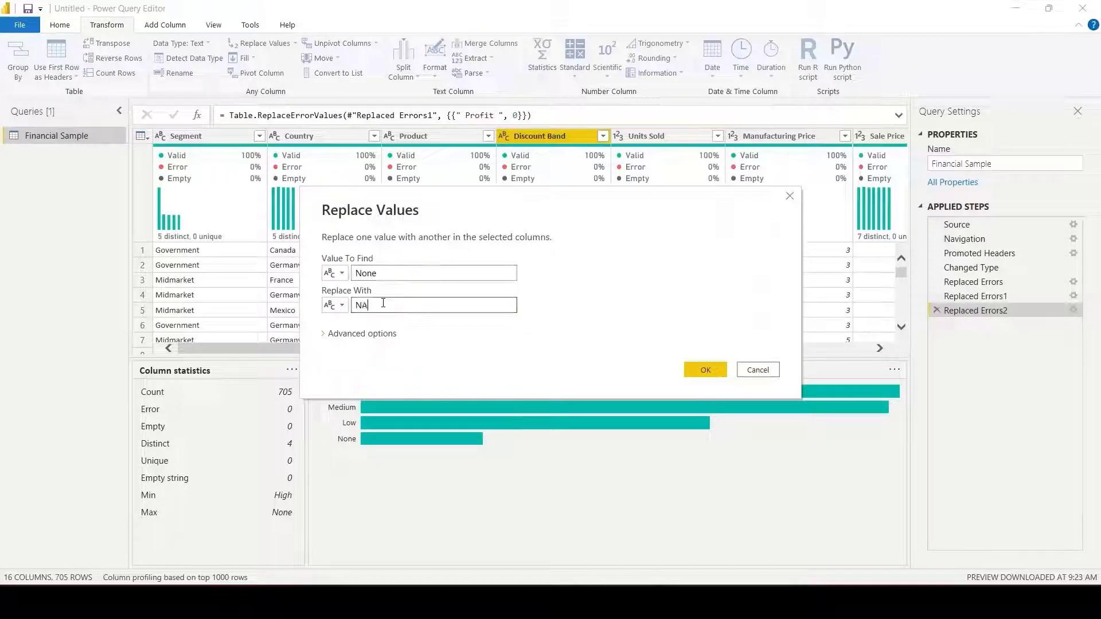
pyautogui.click(705, 369)
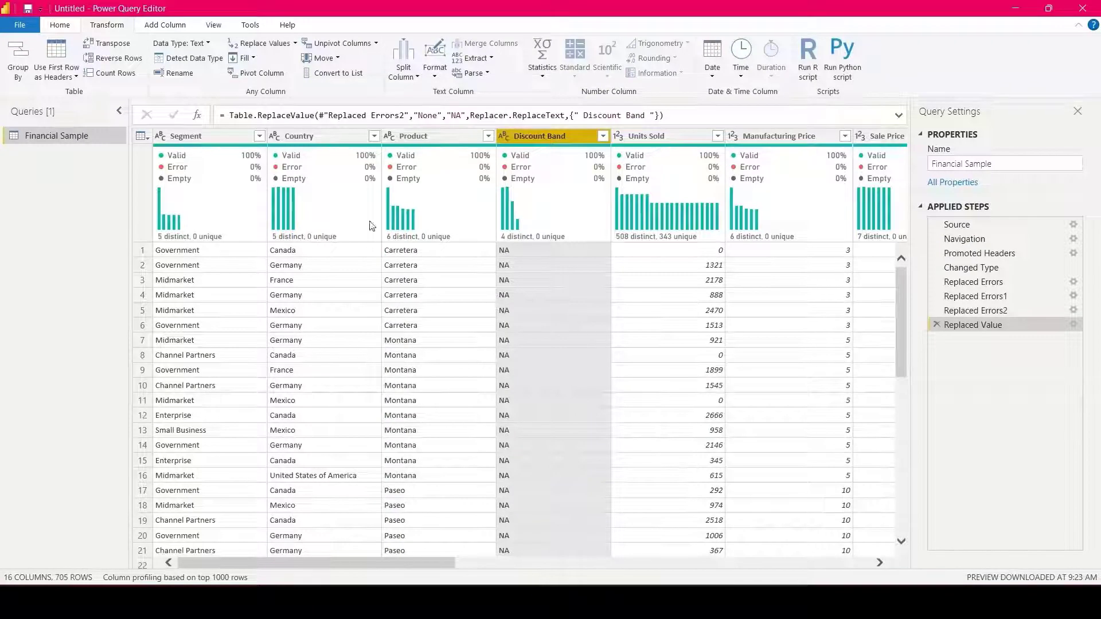
# Step: Turn off Column profile, Column distribution and Column quality so only the data grid shows
pyautogui.click(168, 27)
pyautogui.click(216, 28)
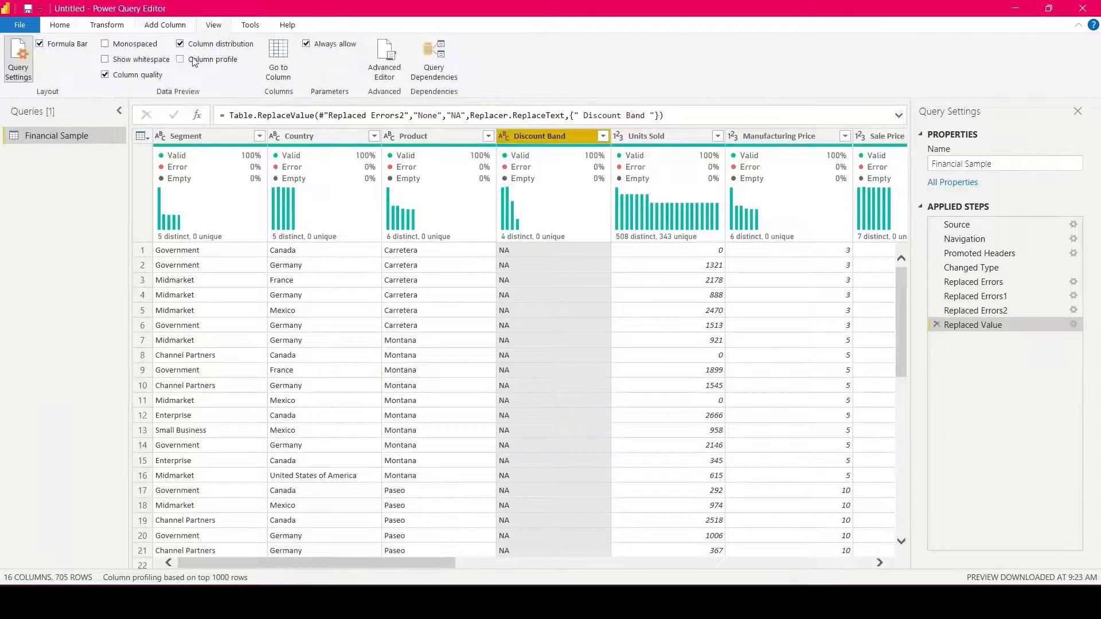
pyautogui.click(193, 61)
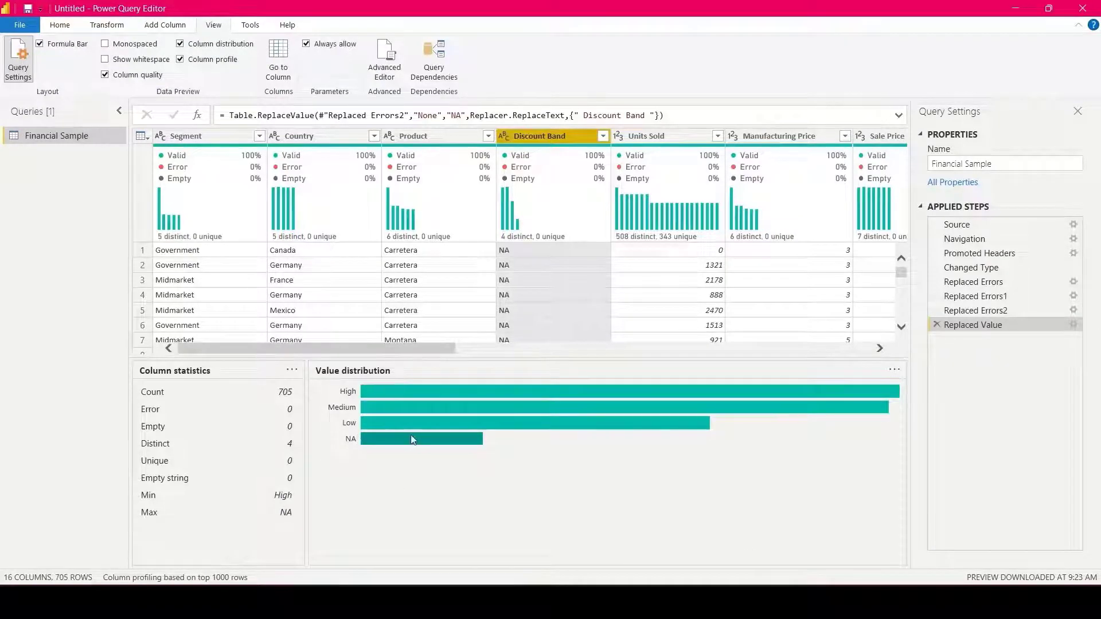
pyautogui.click(182, 60)
pyautogui.click(180, 45)
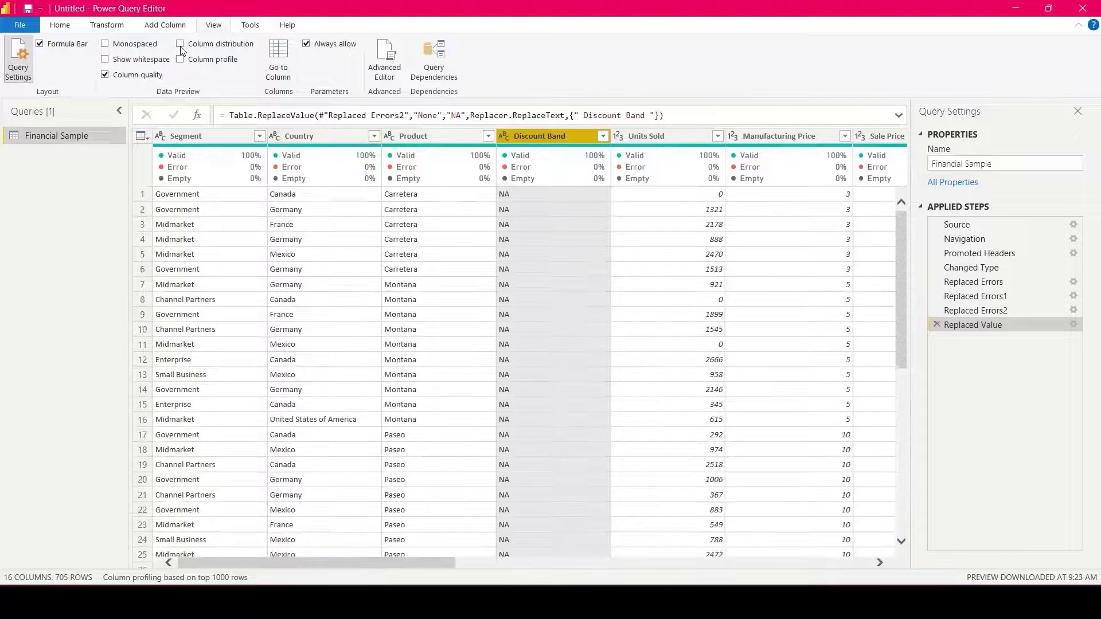
pyautogui.click(133, 74)
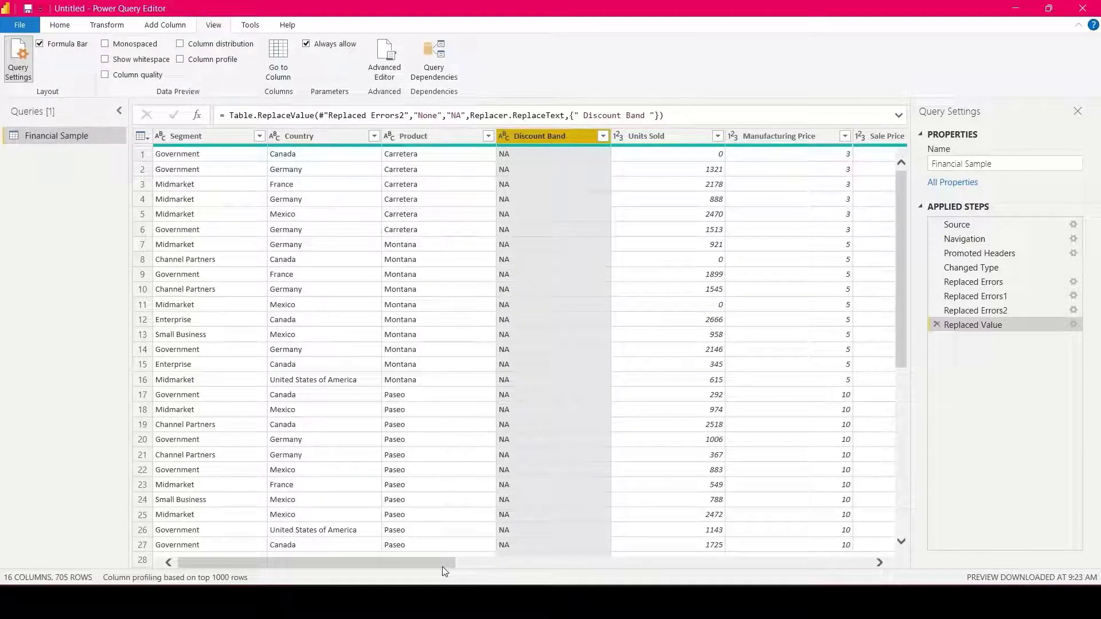
pyautogui.moveTo(442, 566); pyautogui.dragTo(359, 548)
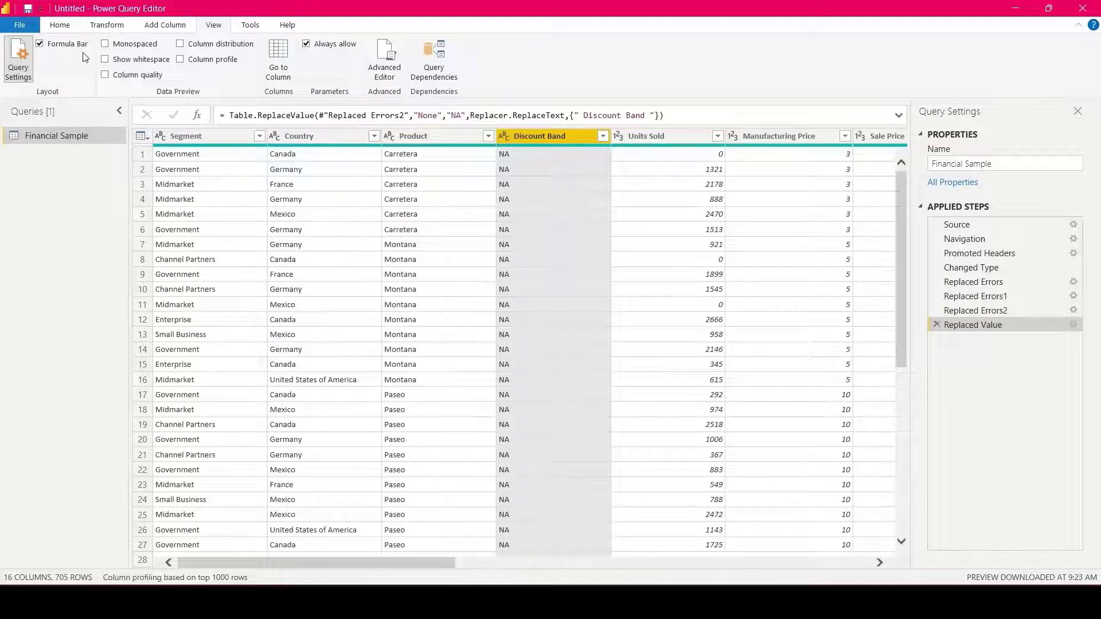
pyautogui.click(65, 28)
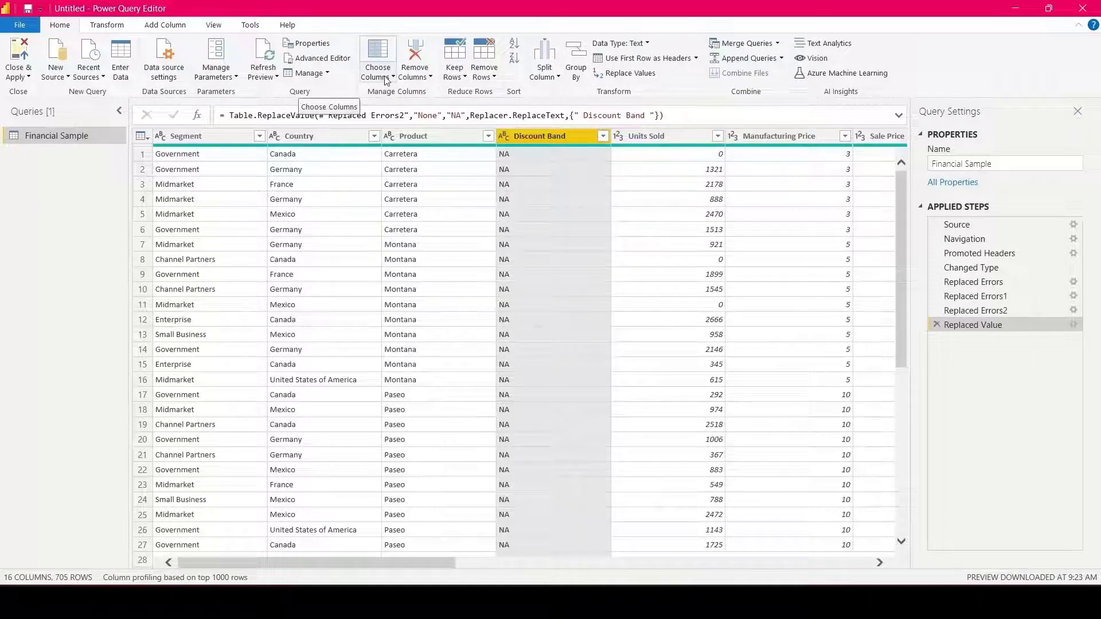
# Step: Use Choose Columns to drop Gross Sales and COGS, leaving 14 columns
pyautogui.click(365, 54)
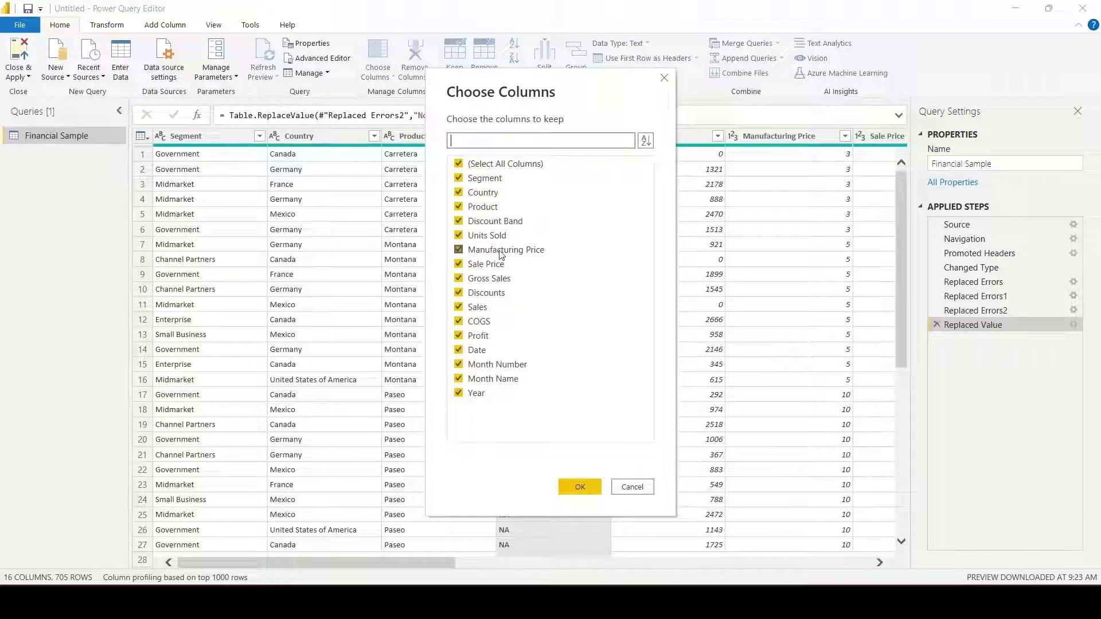
pyautogui.click(459, 278)
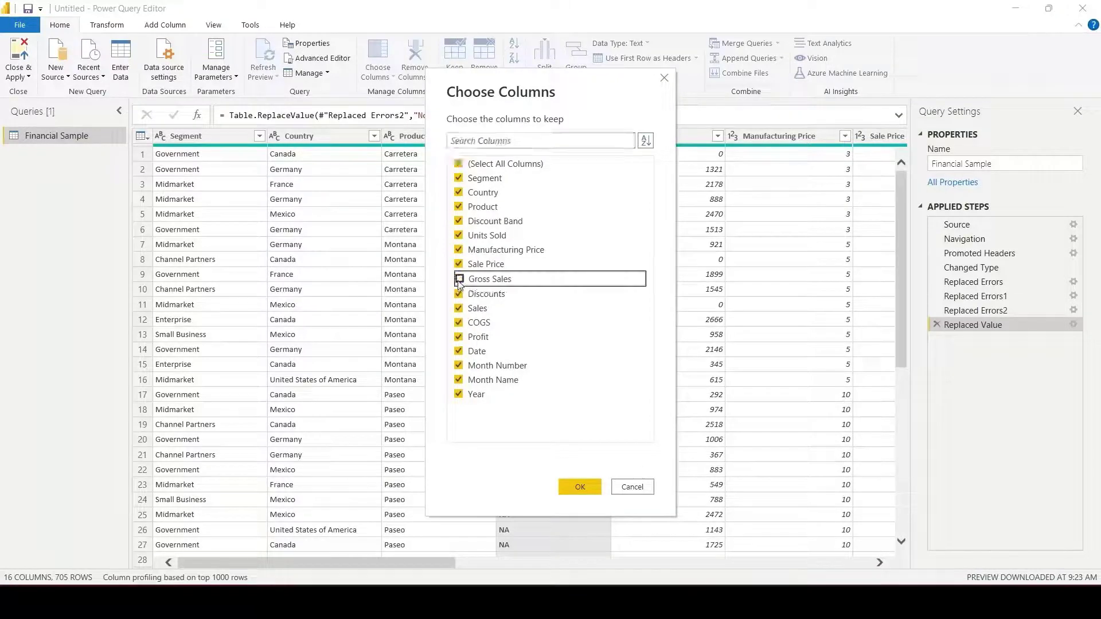
pyautogui.click(458, 322)
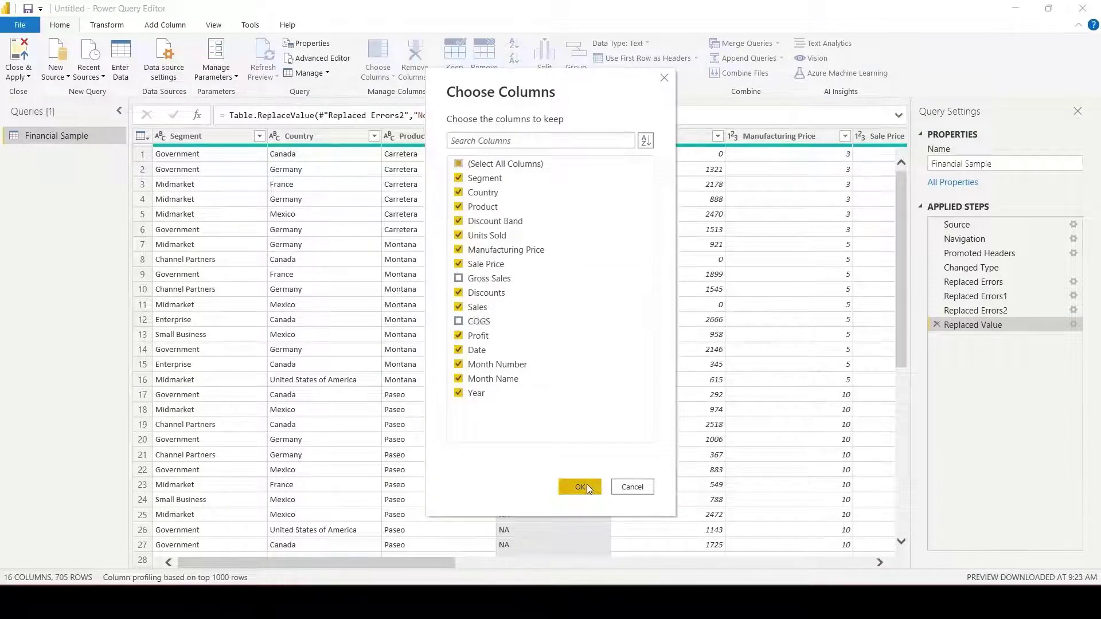
pyautogui.click(585, 486)
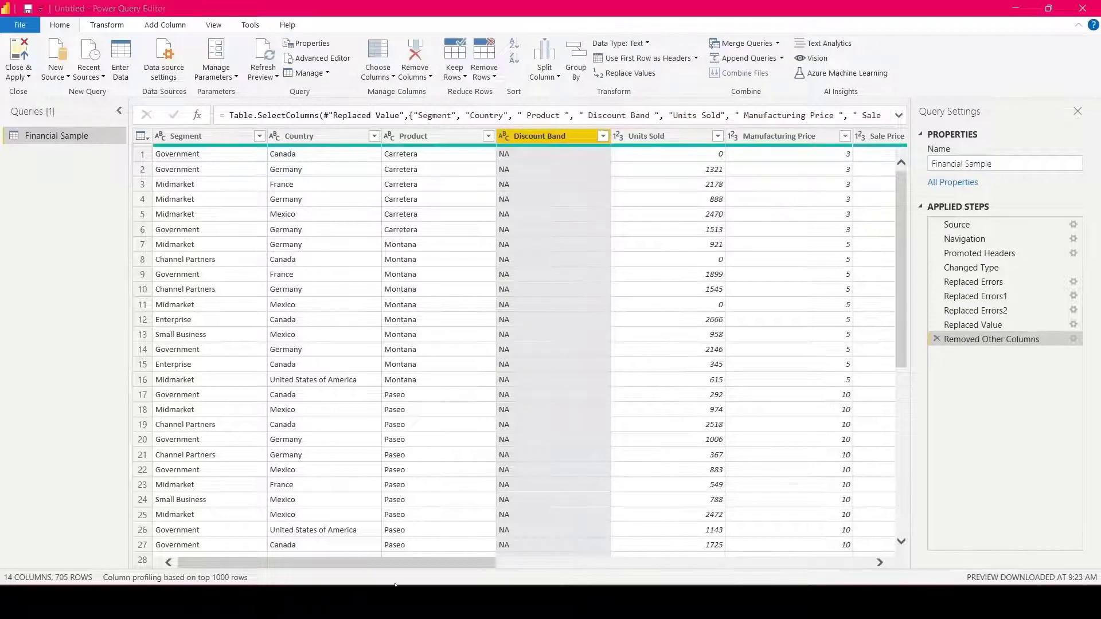
pyautogui.moveTo(436, 566); pyautogui.dragTo(683, 554)
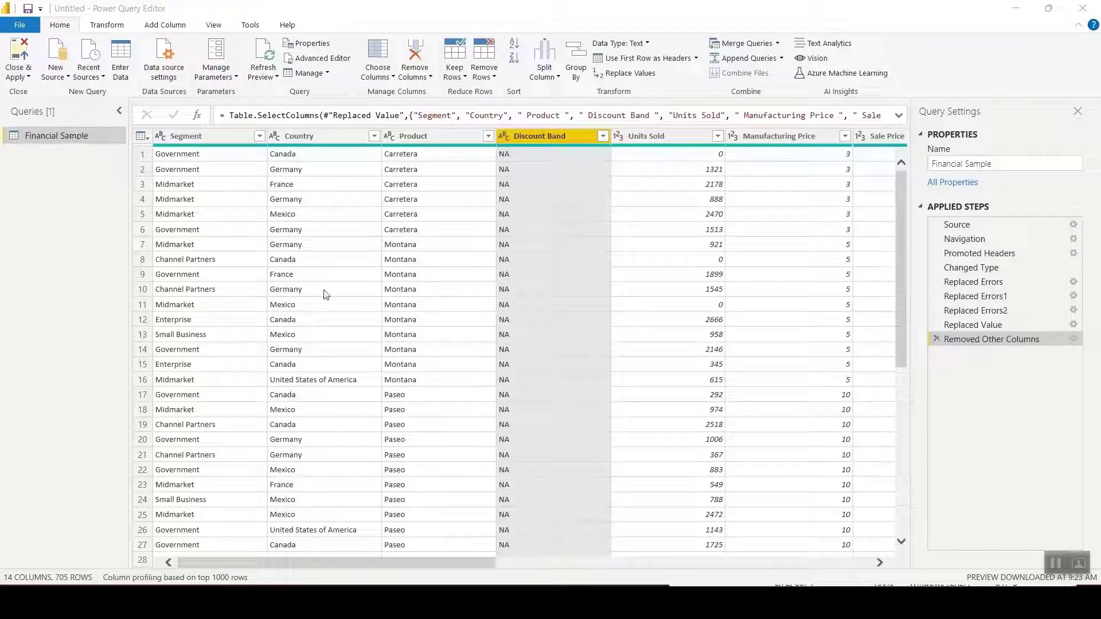
pyautogui.click(152, 26)
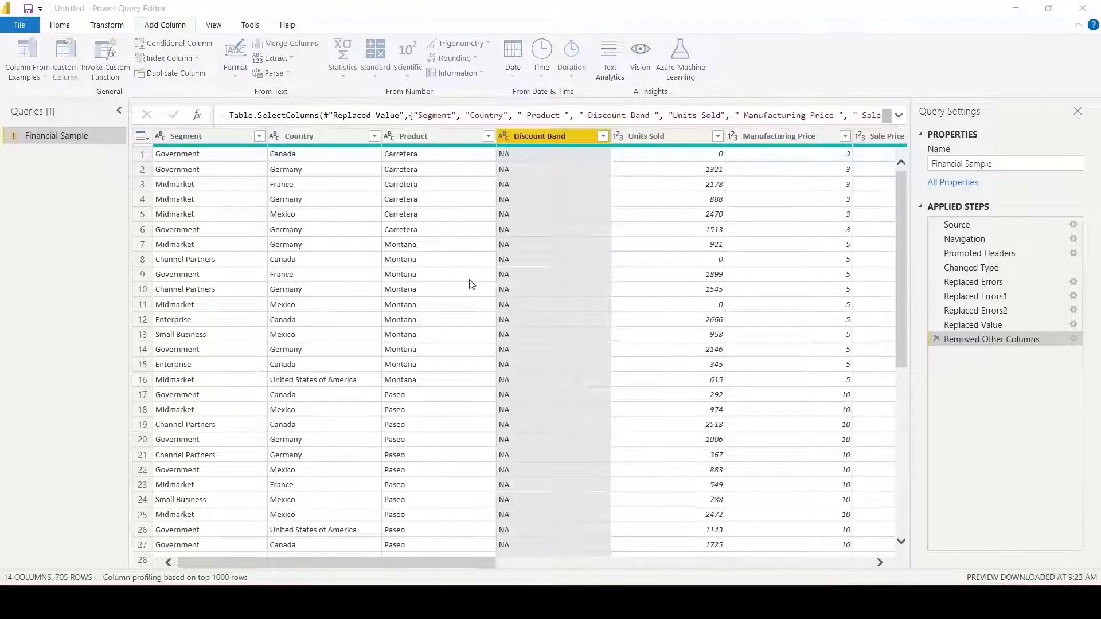
# Step: Add a custom column DayOfWeek with the formula Date.DayOfWeekName([Date])
pyautogui.doubleClick(349, 224)
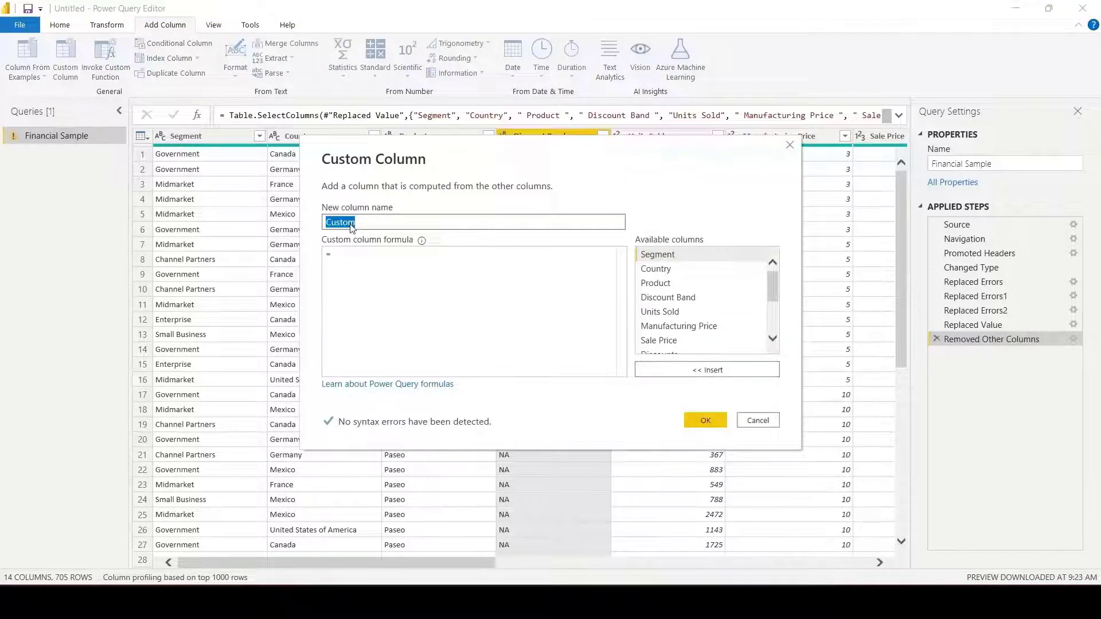
pyautogui.write('DayOfWeek')
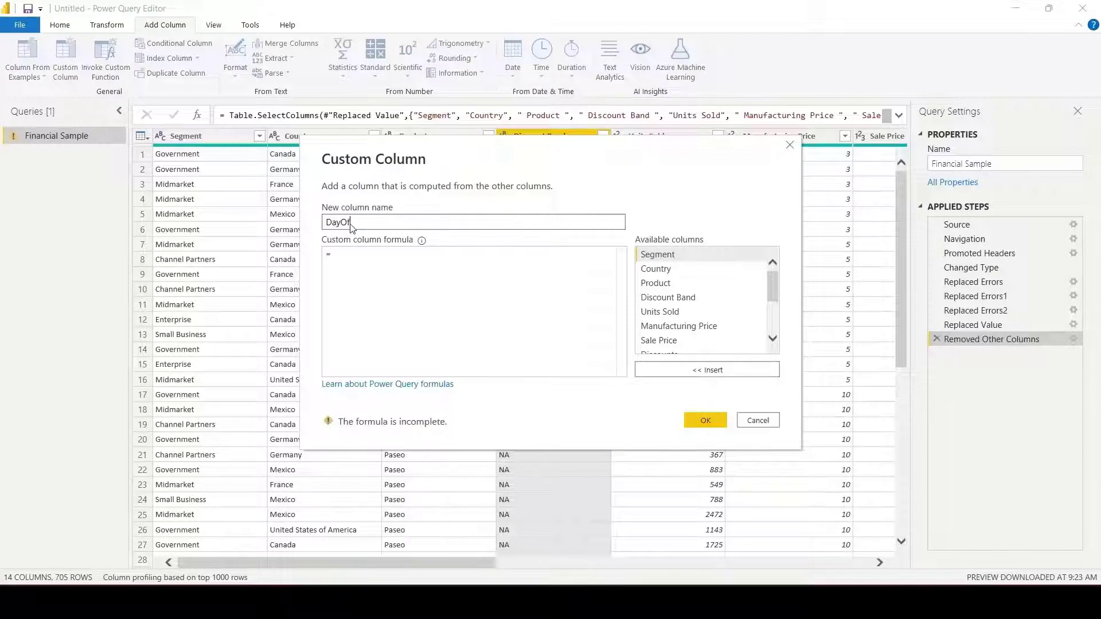
pyautogui.click(345, 261)
pyautogui.write('date')
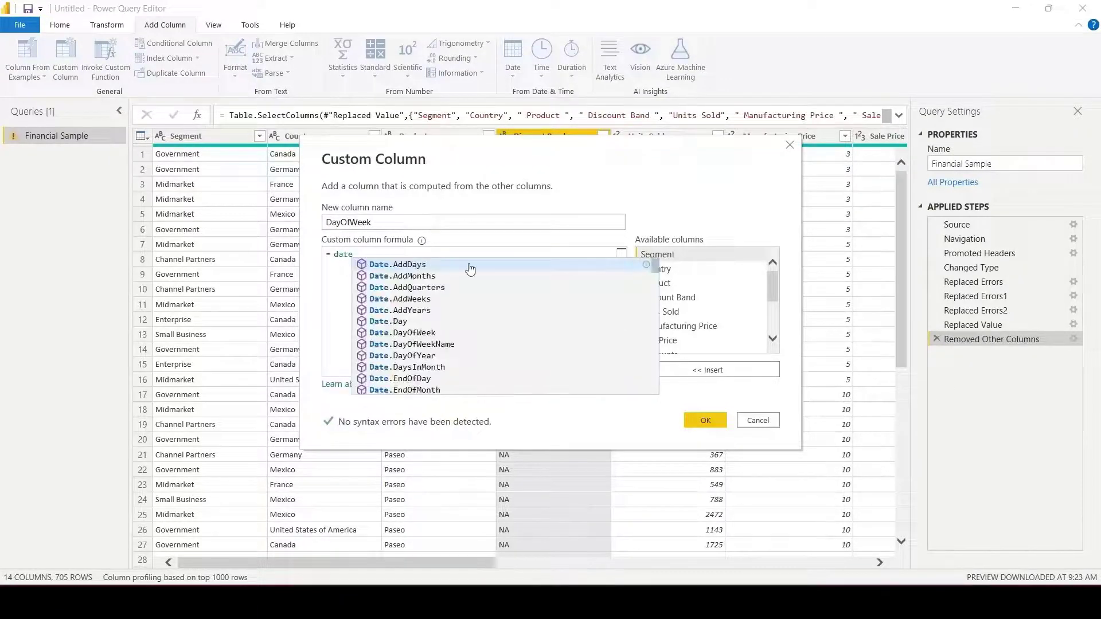
pyautogui.click(446, 345)
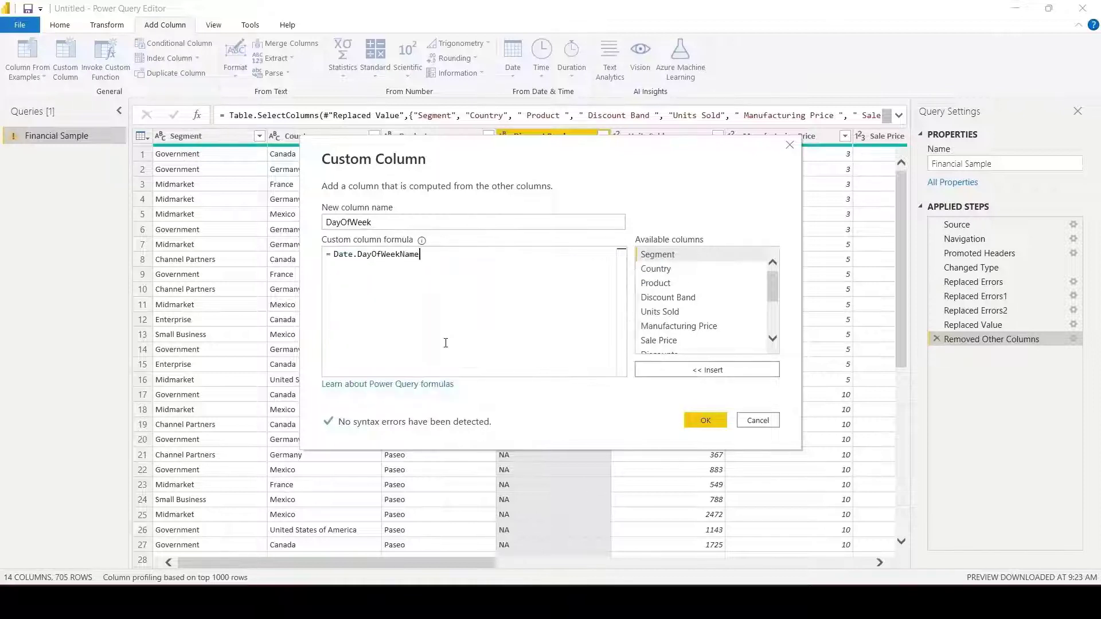
pyautogui.write('(')
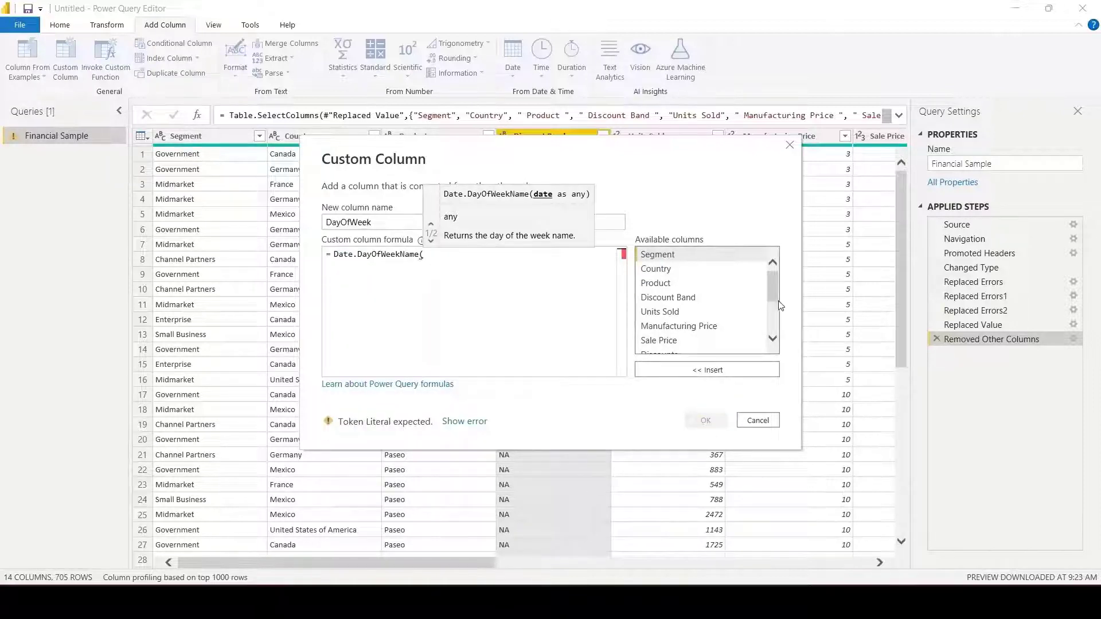
pyautogui.scroll(-3, 775, 297)
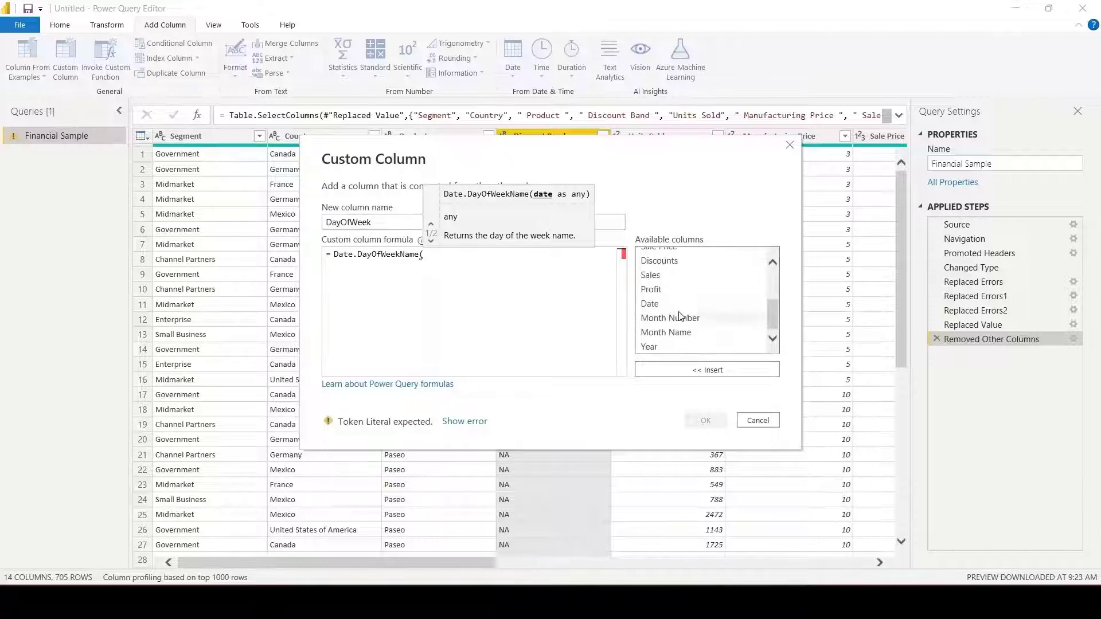
pyautogui.doubleClick(672, 306)
pyautogui.write(')')
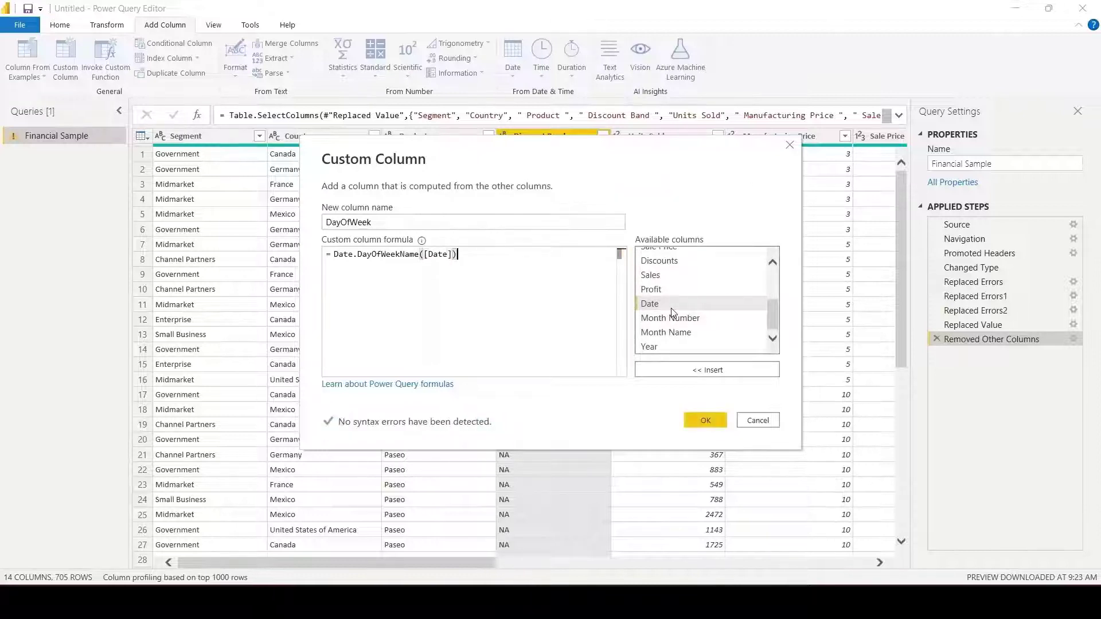
pyautogui.click(705, 421)
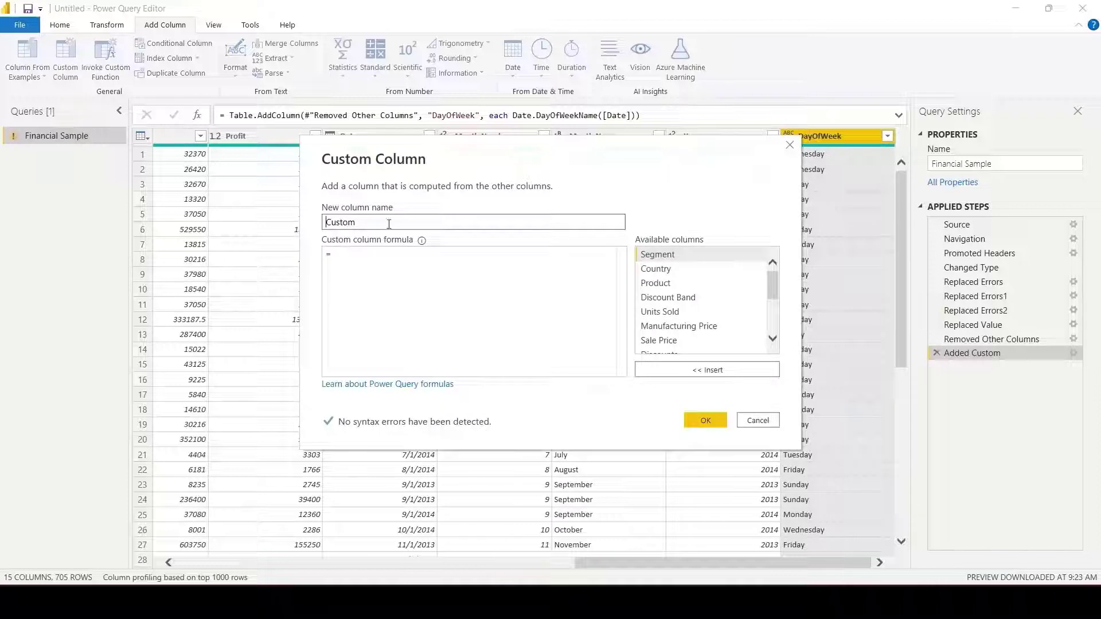
# Step: Add a custom column EndOfMonth with the formula Date.EndOfMonth([Date])
pyautogui.write('E')
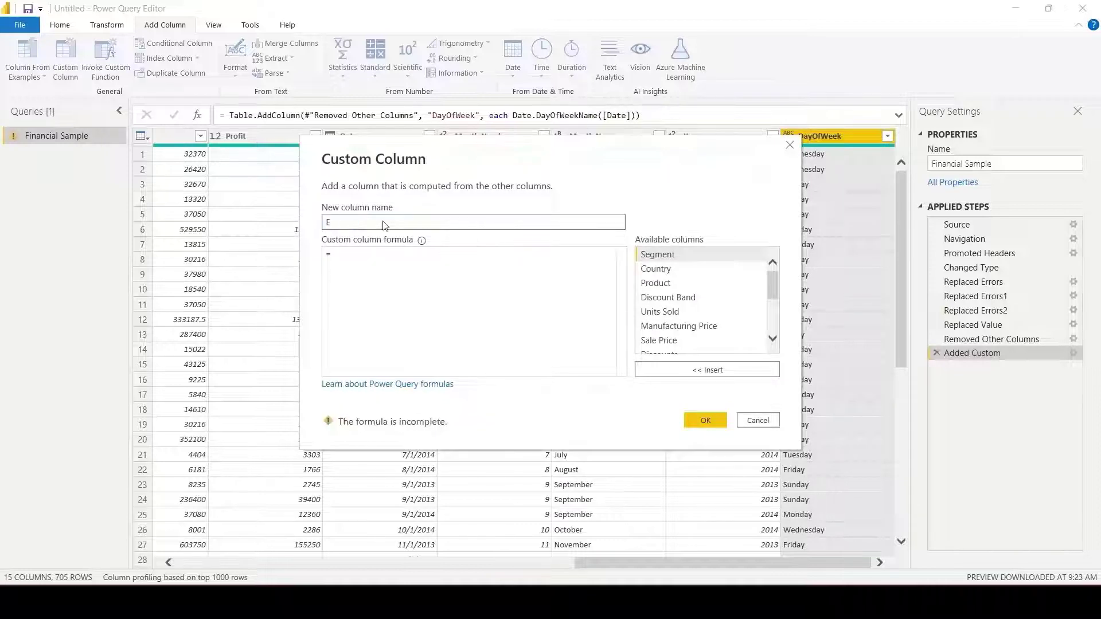
pyautogui.write('ndOfMonth')
pyautogui.click(383, 258)
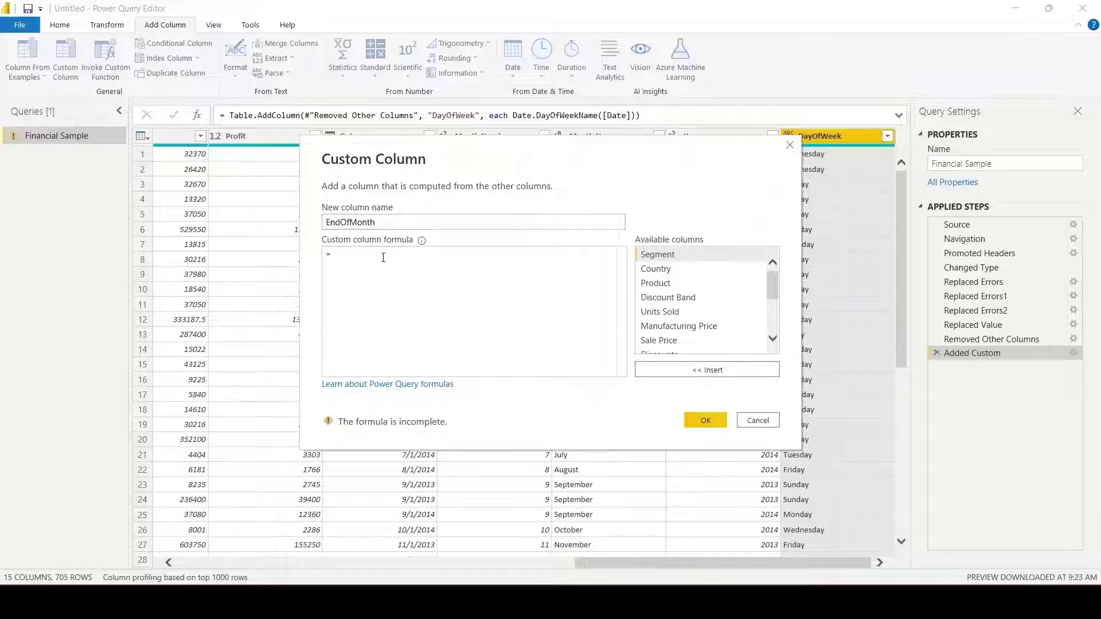
pyautogui.write('date')
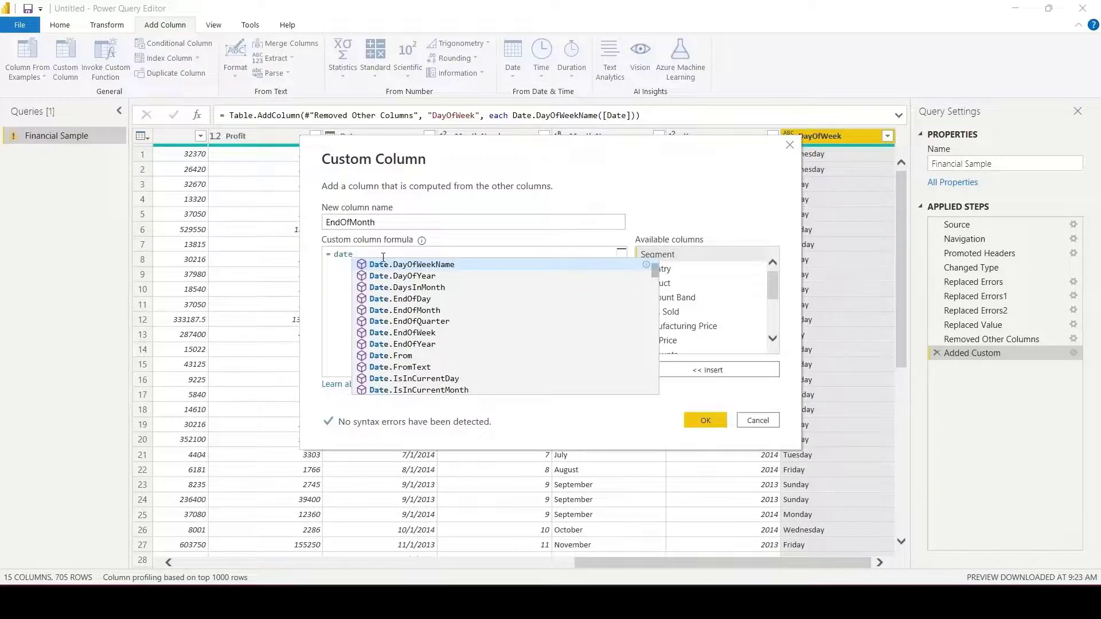
pyautogui.click(431, 312)
pyautogui.write('(')
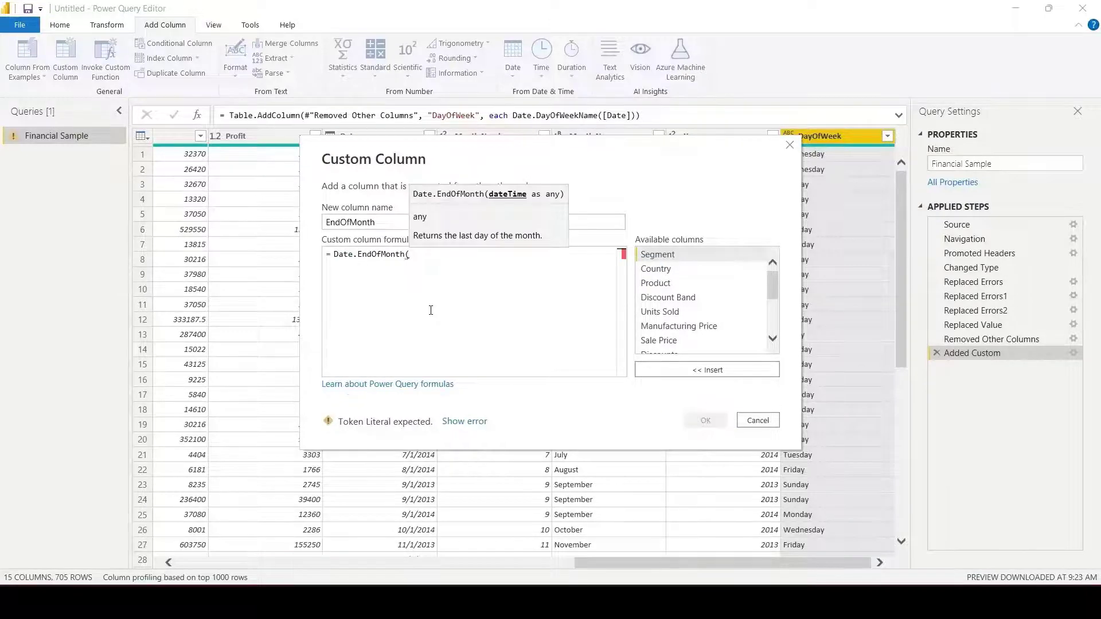
pyautogui.moveTo(772, 290); pyautogui.dragTo(771, 305)
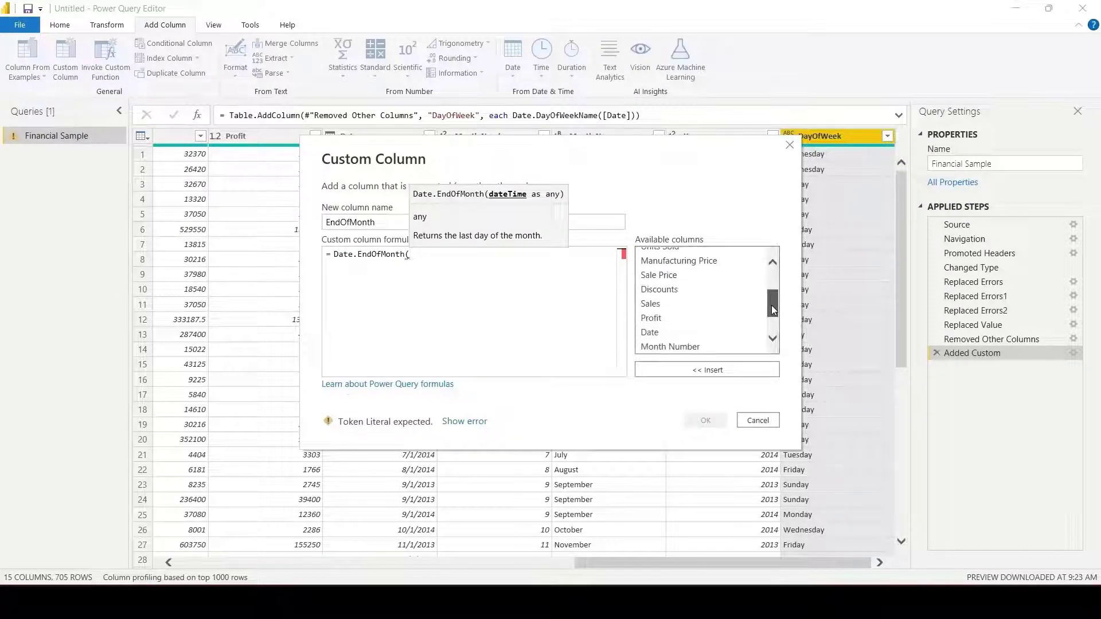
pyautogui.doubleClick(658, 332)
pyautogui.write(')')
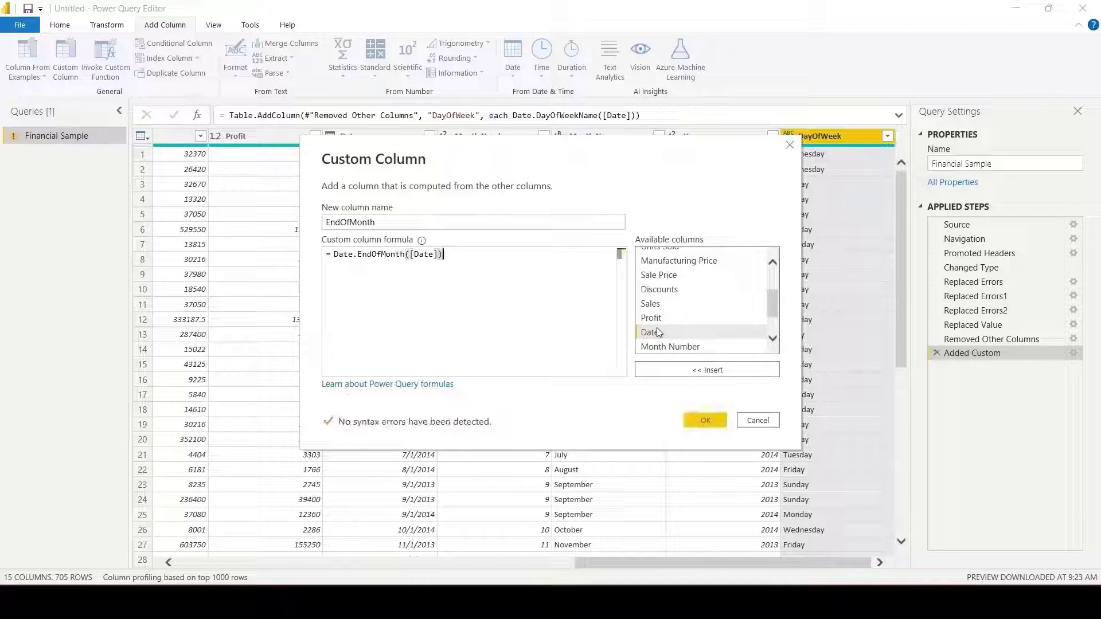
pyautogui.click(706, 422)
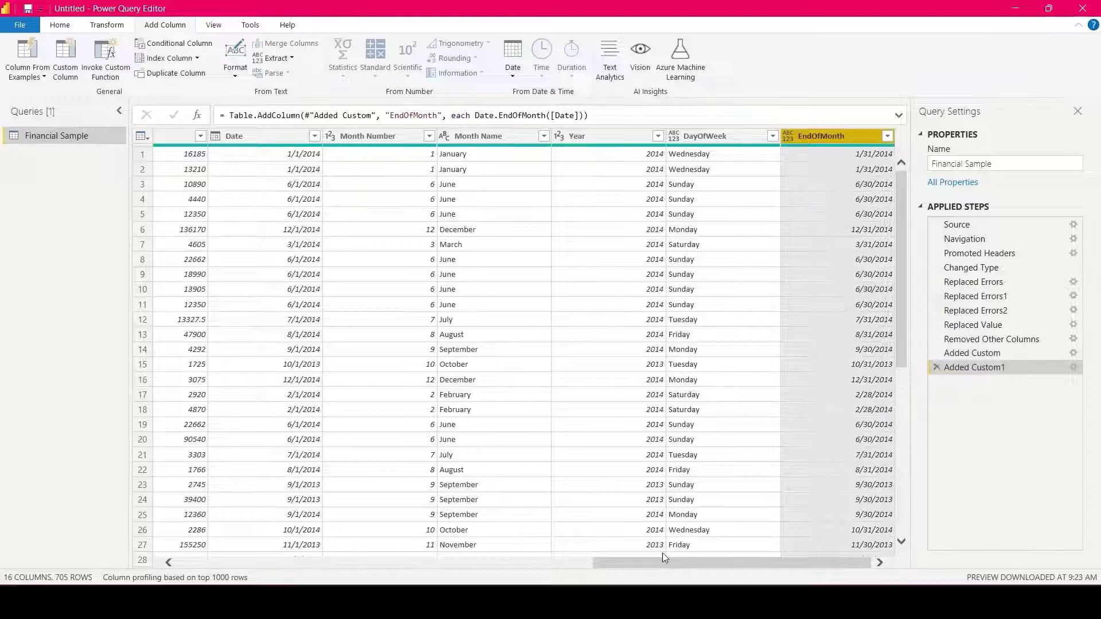
# Step: Create a new query that references Financial Sample
pyautogui.moveTo(658, 566); pyautogui.dragTo(209, 573)
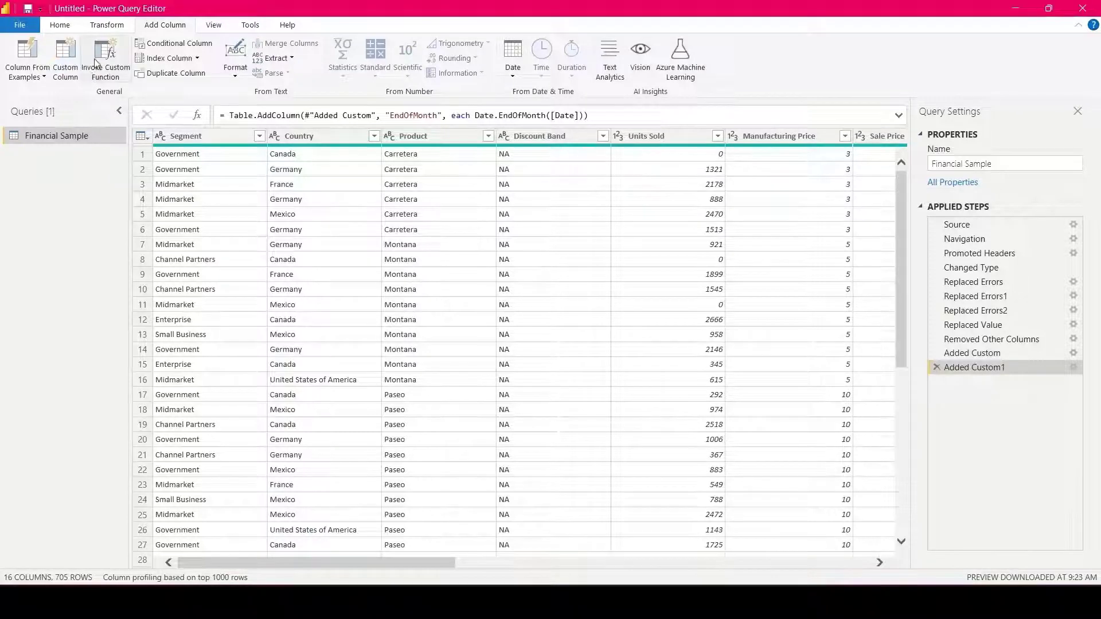
pyautogui.click(100, 27)
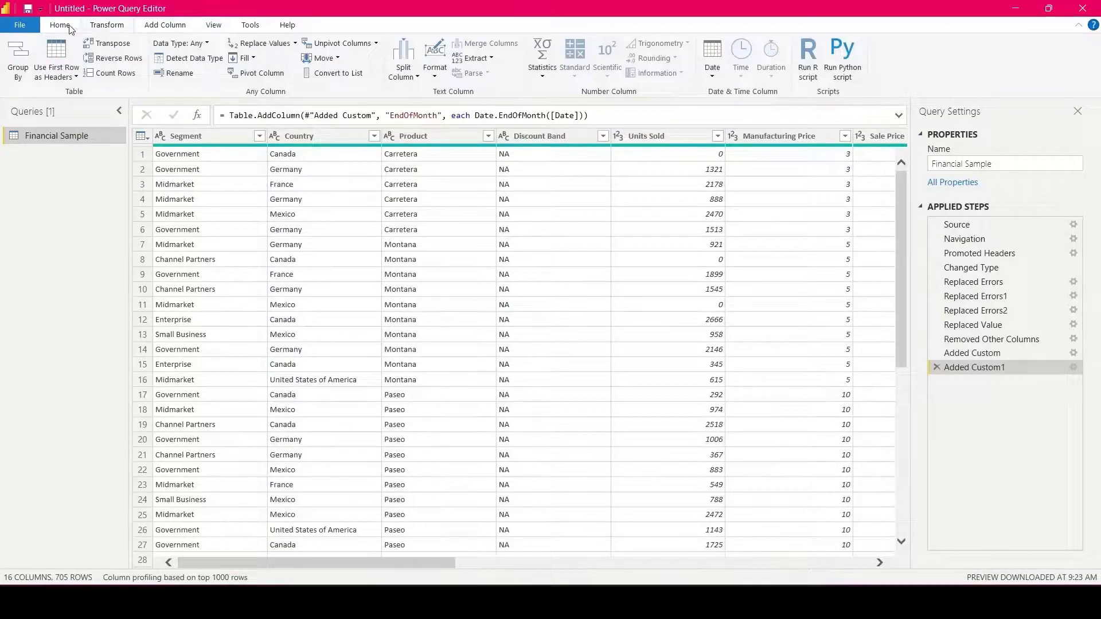
pyautogui.click(70, 27)
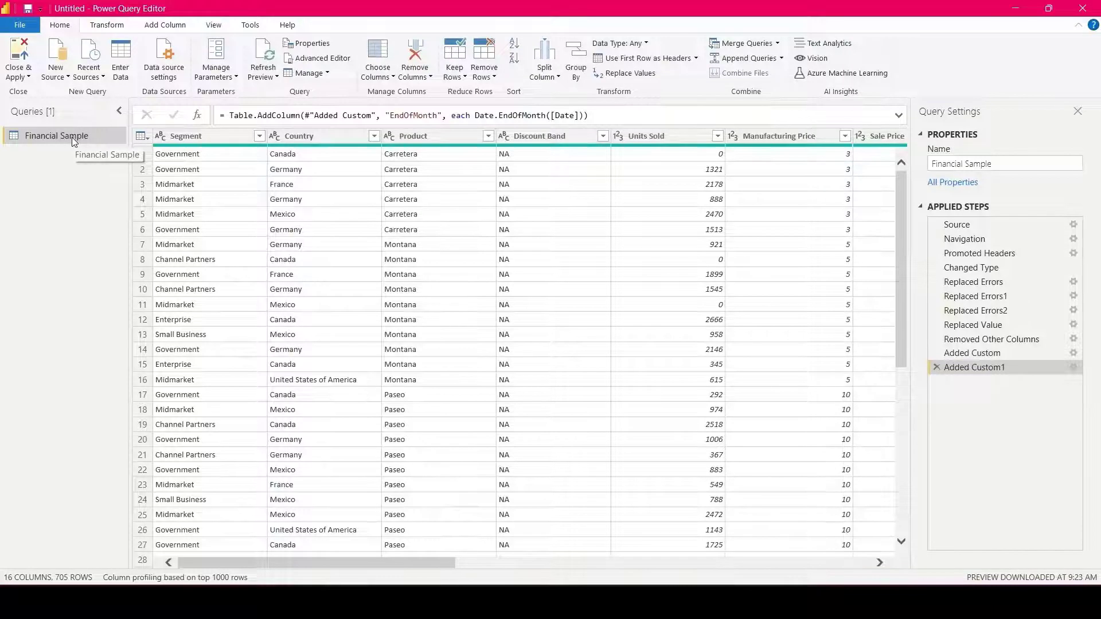
pyautogui.rightClick(73, 142)
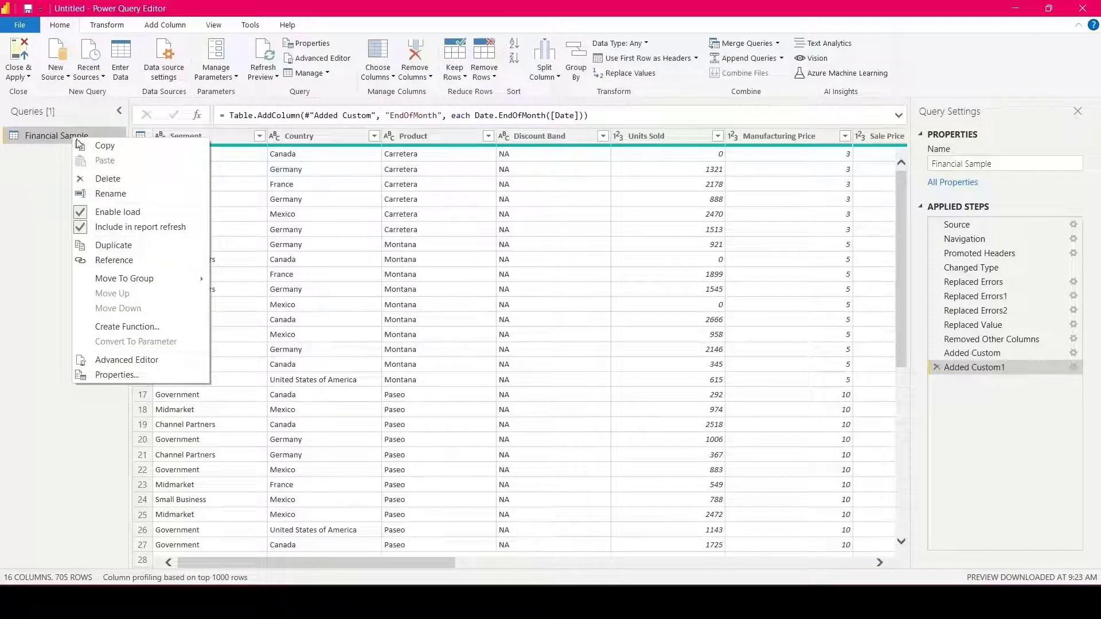
pyautogui.click(113, 260)
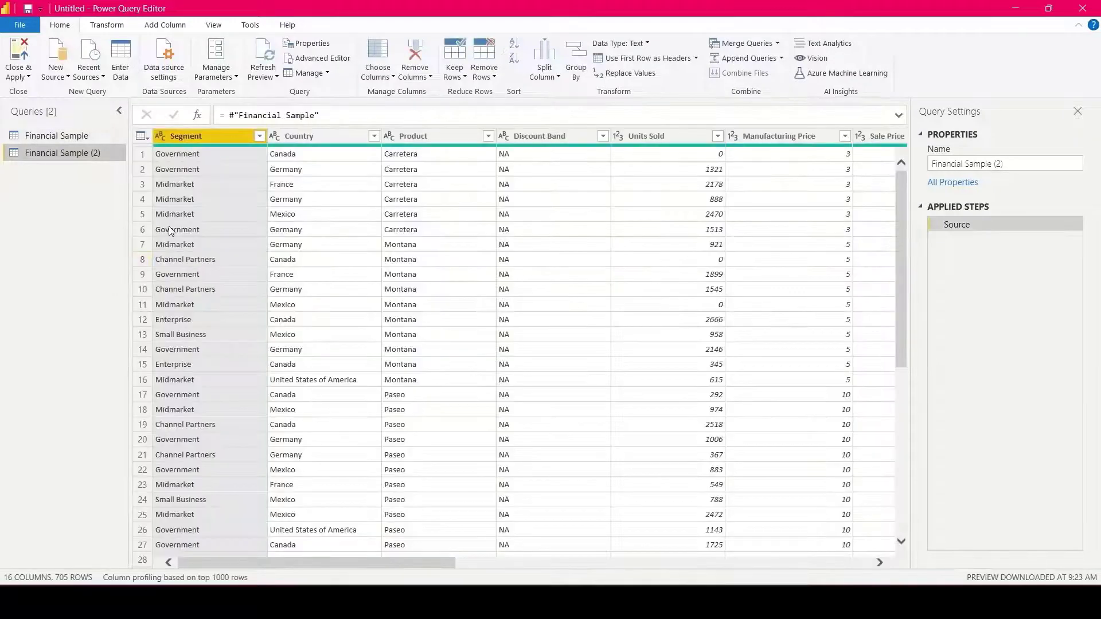
# Step: Rename the Financial Sample (2) query to Summary
pyautogui.rightClick(103, 153)
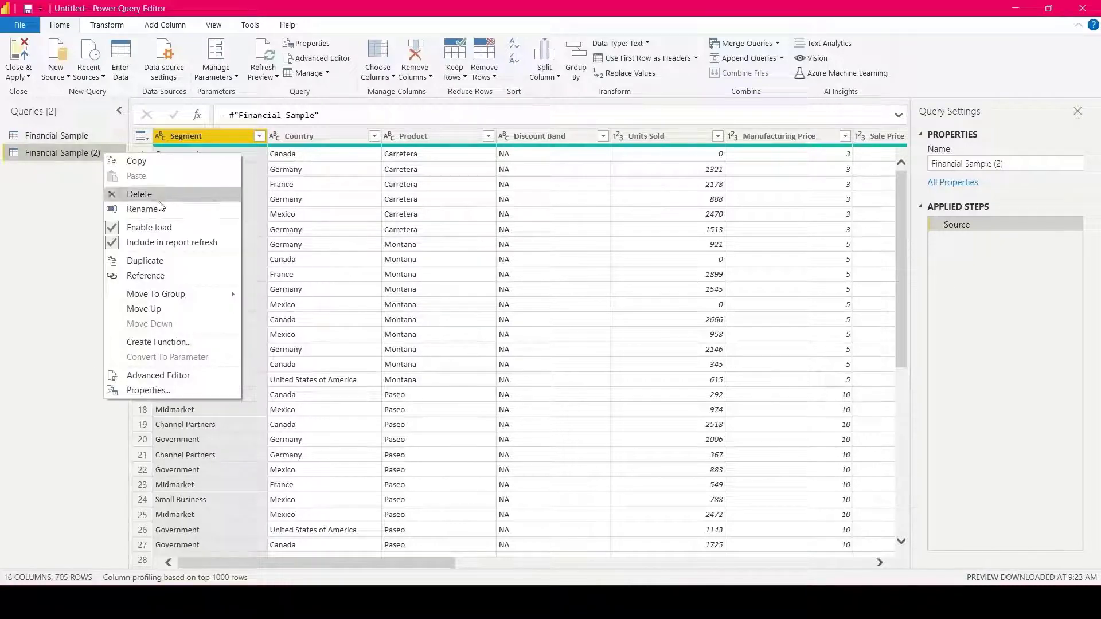
pyautogui.click(142, 209)
pyautogui.press('Escape')
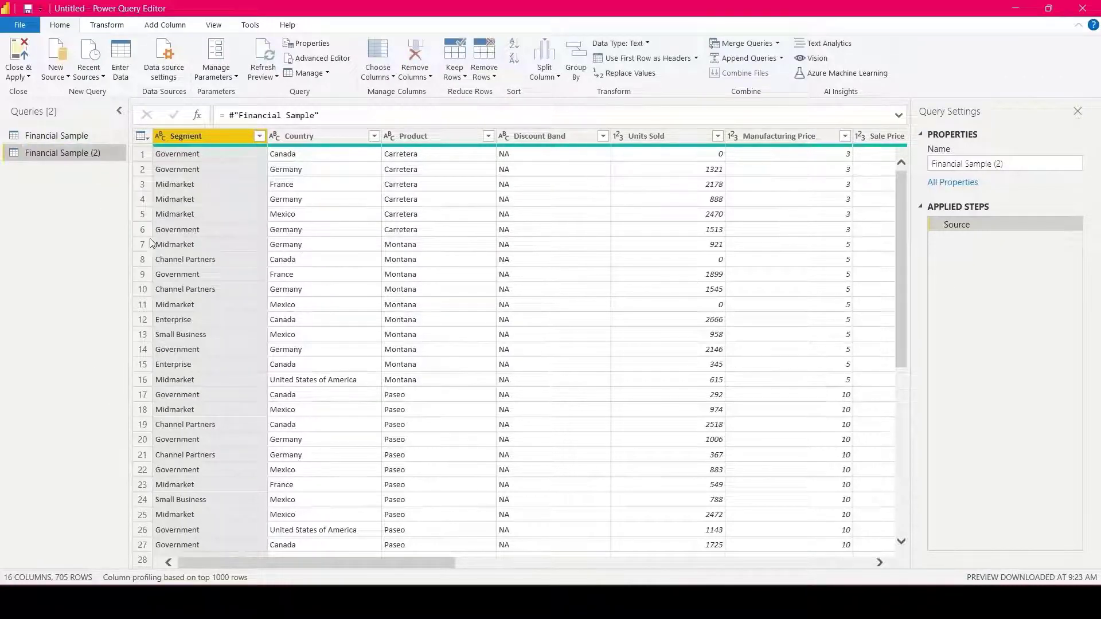
pyautogui.rightClick(97, 151)
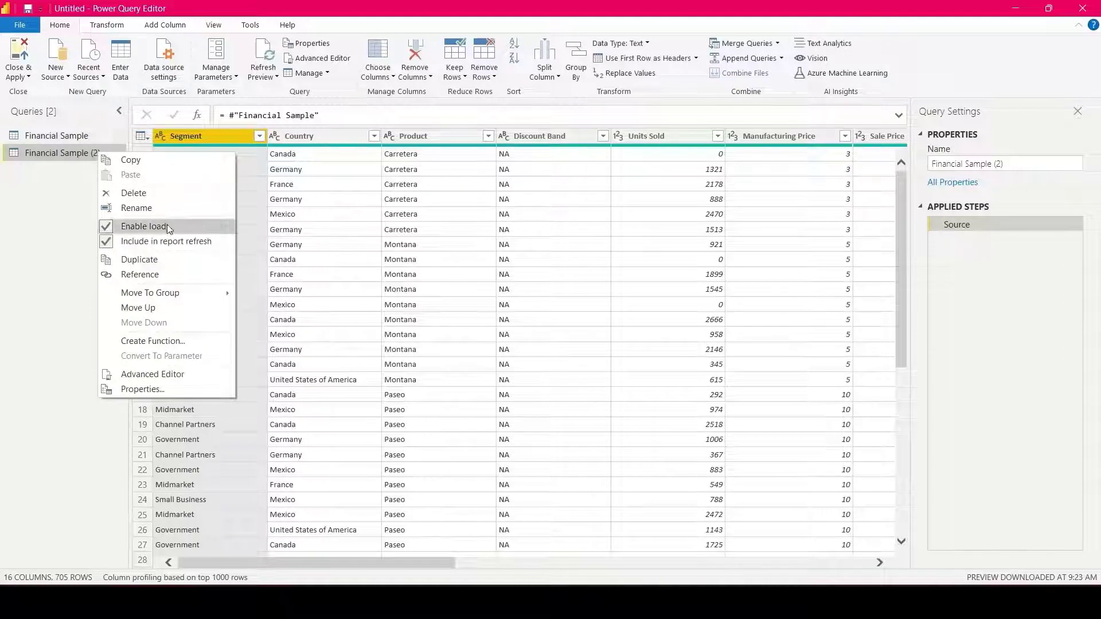
pyautogui.click(143, 208)
pyautogui.write('Summary')
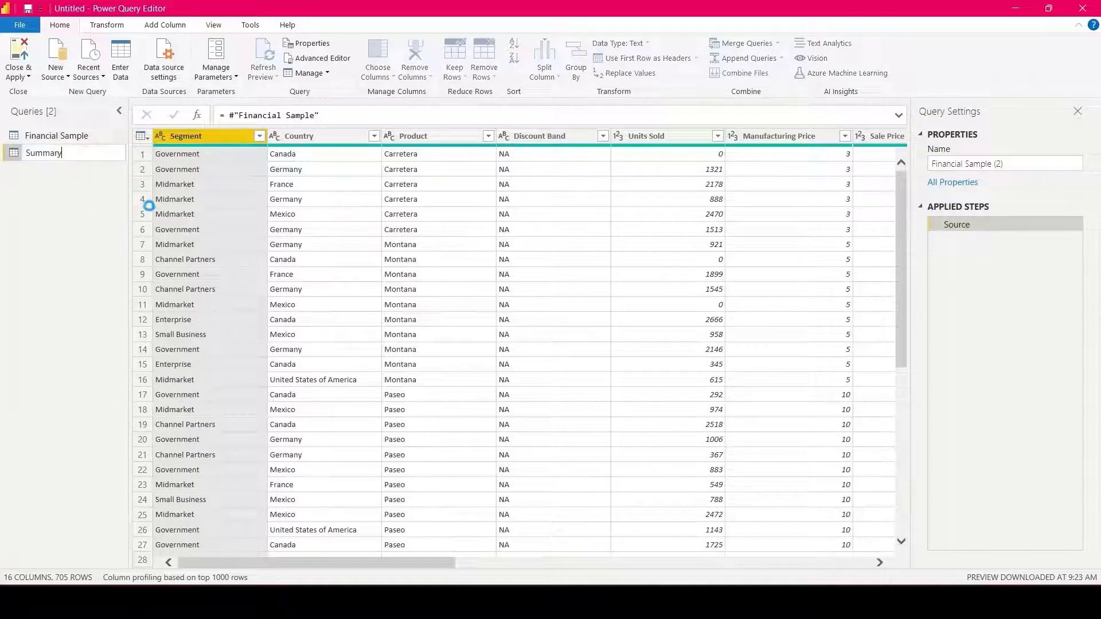
pyautogui.press('Return')
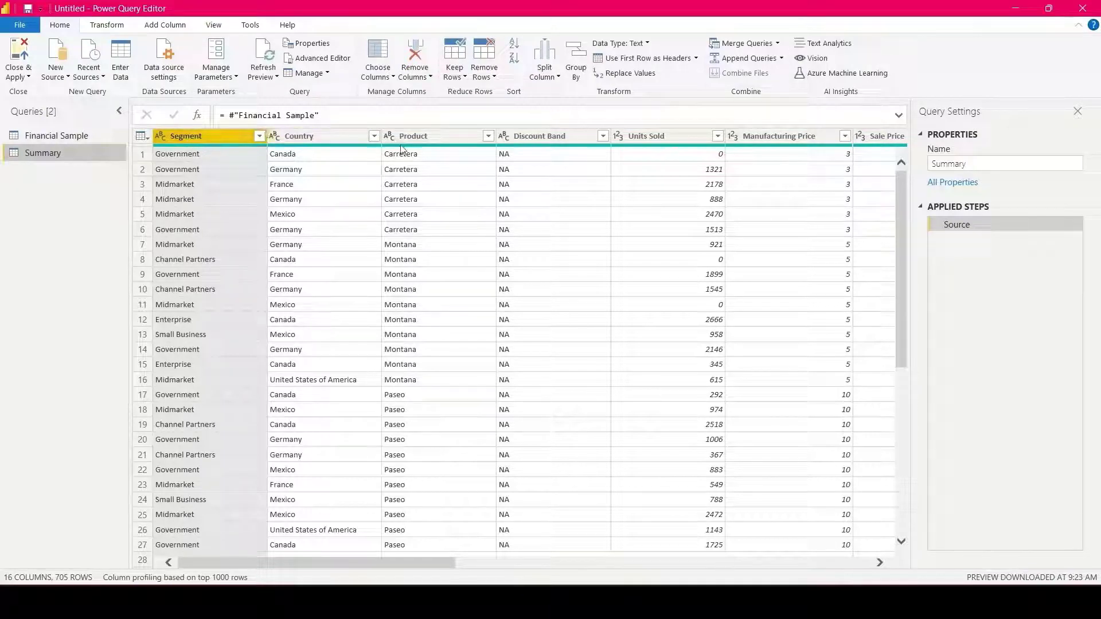
# Step: In Advanced Group By, group by Segment, Country and Product
pyautogui.click(107, 25)
pyautogui.click(16, 50)
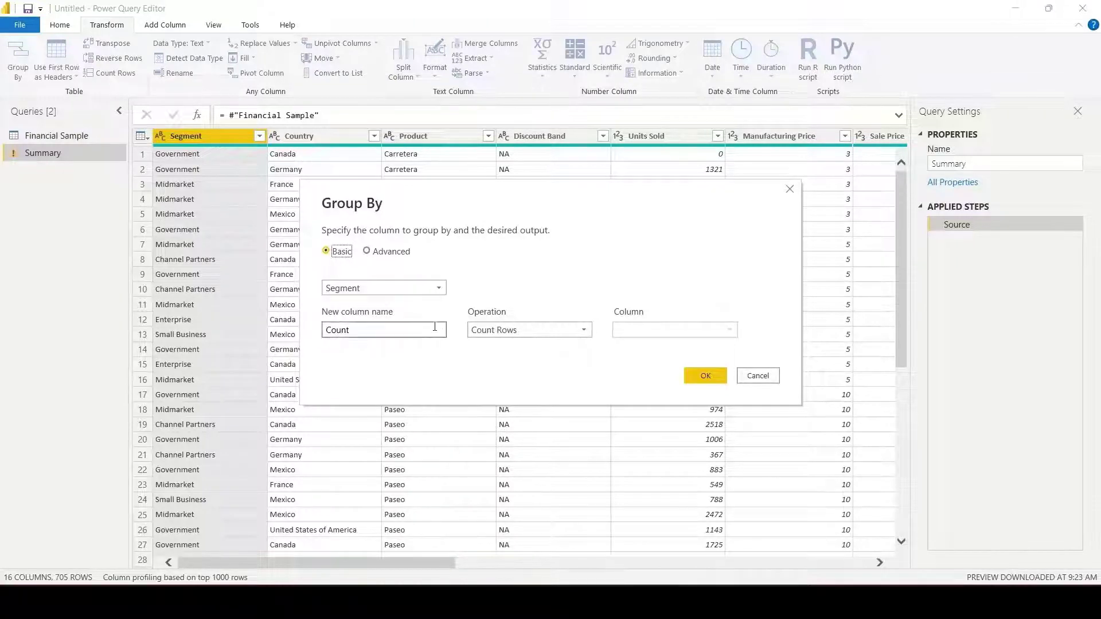
pyautogui.click(391, 252)
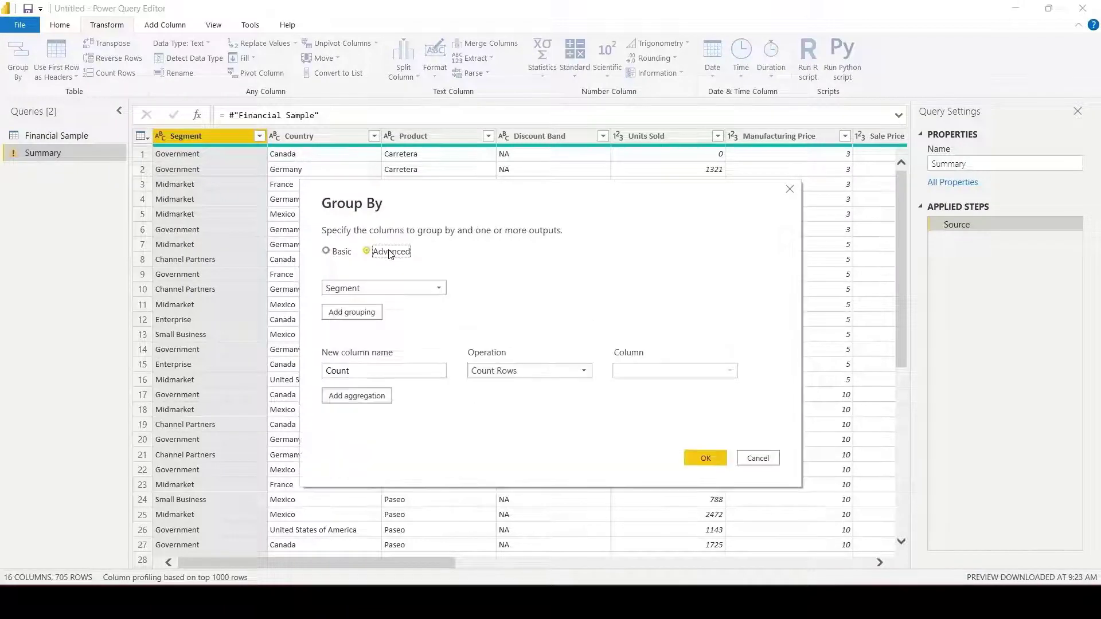
pyautogui.click(372, 312)
pyautogui.click(370, 311)
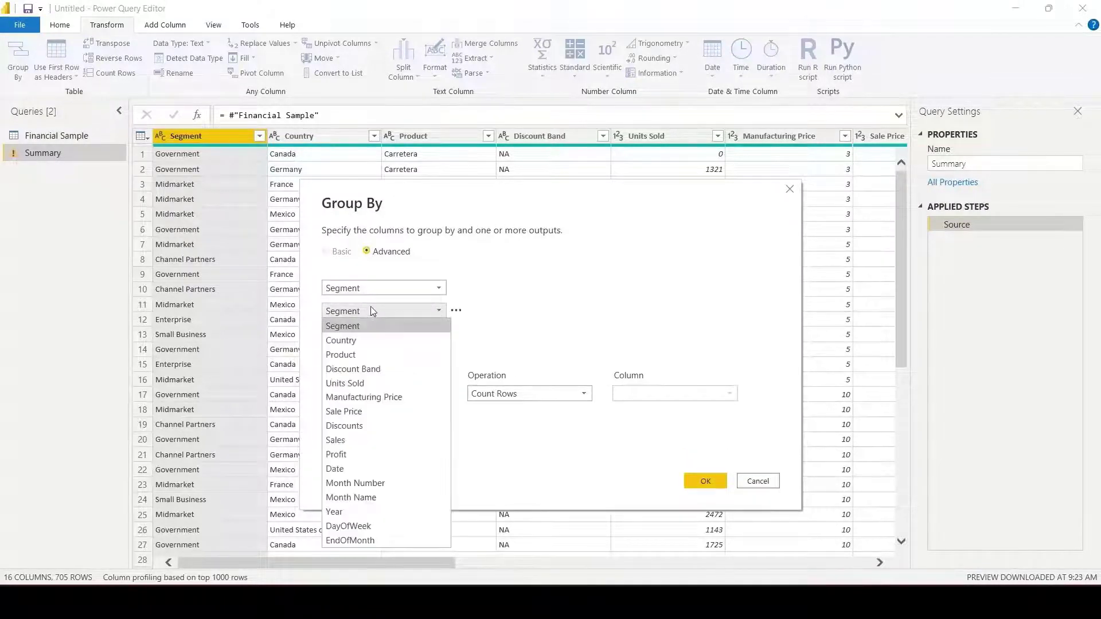
pyautogui.click(358, 341)
pyautogui.click(358, 341)
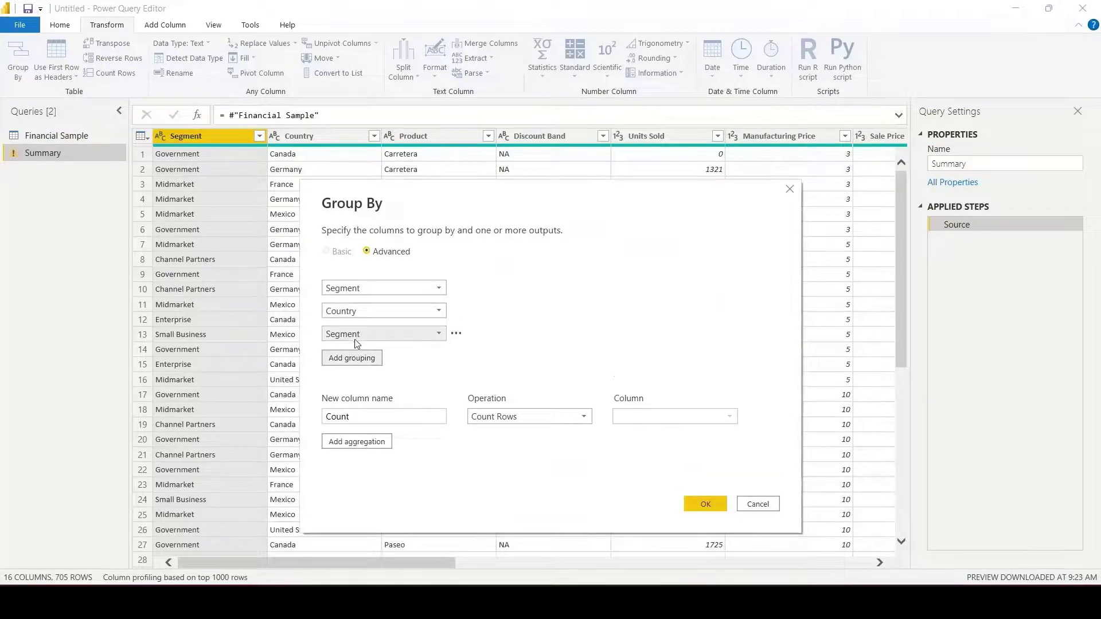
pyautogui.click(353, 337)
pyautogui.click(342, 376)
# Step: Add a TotalProfit aggregation summing Profit and apply the grouping
pyautogui.doubleClick(383, 418)
pyautogui.write('S')
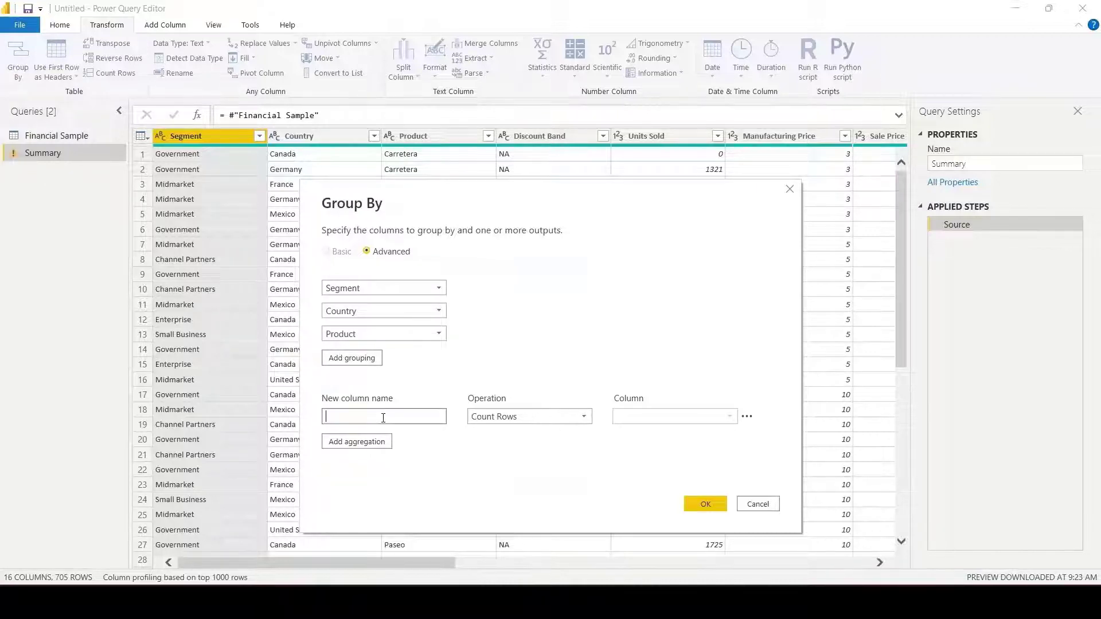
pyautogui.write('To')
pyautogui.click(527, 417)
pyautogui.press('Escape')
pyautogui.press('Escape')
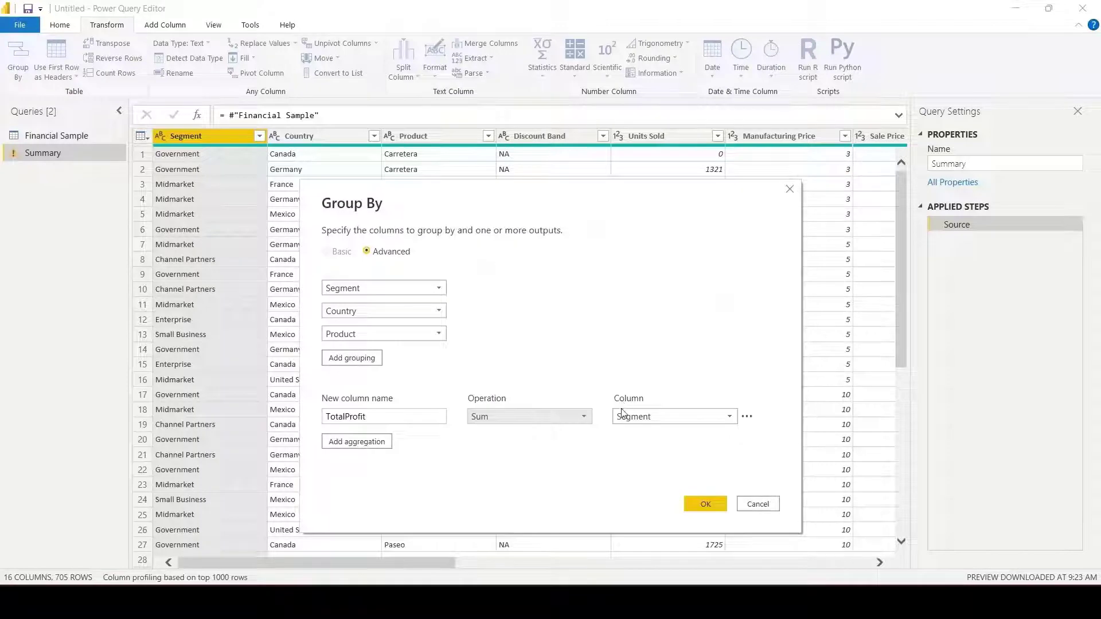
pyautogui.click(625, 416)
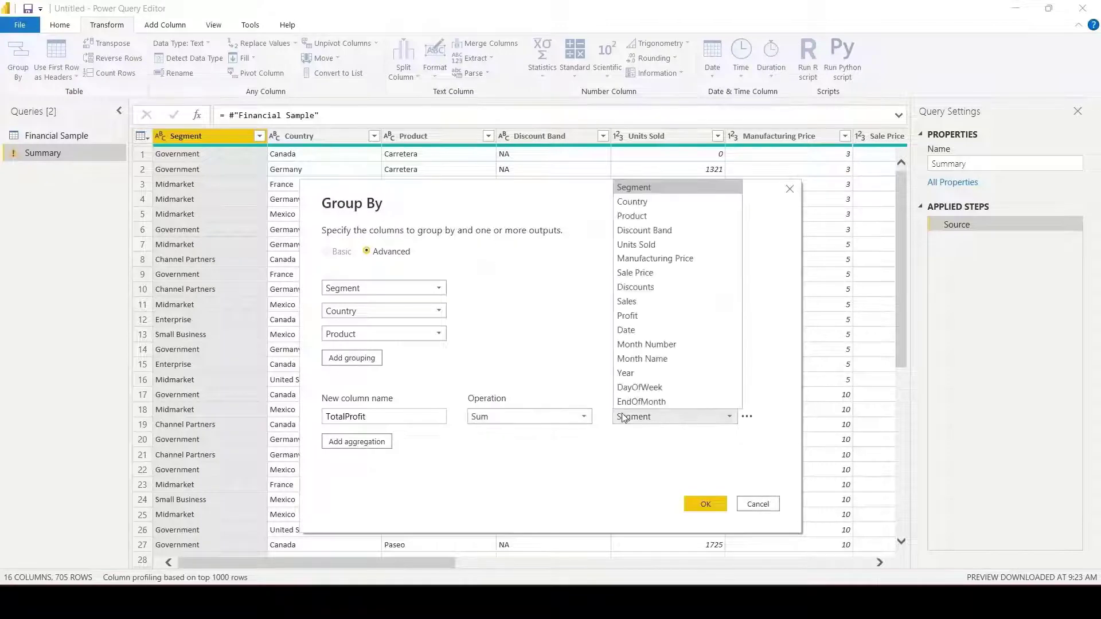
pyautogui.click(627, 314)
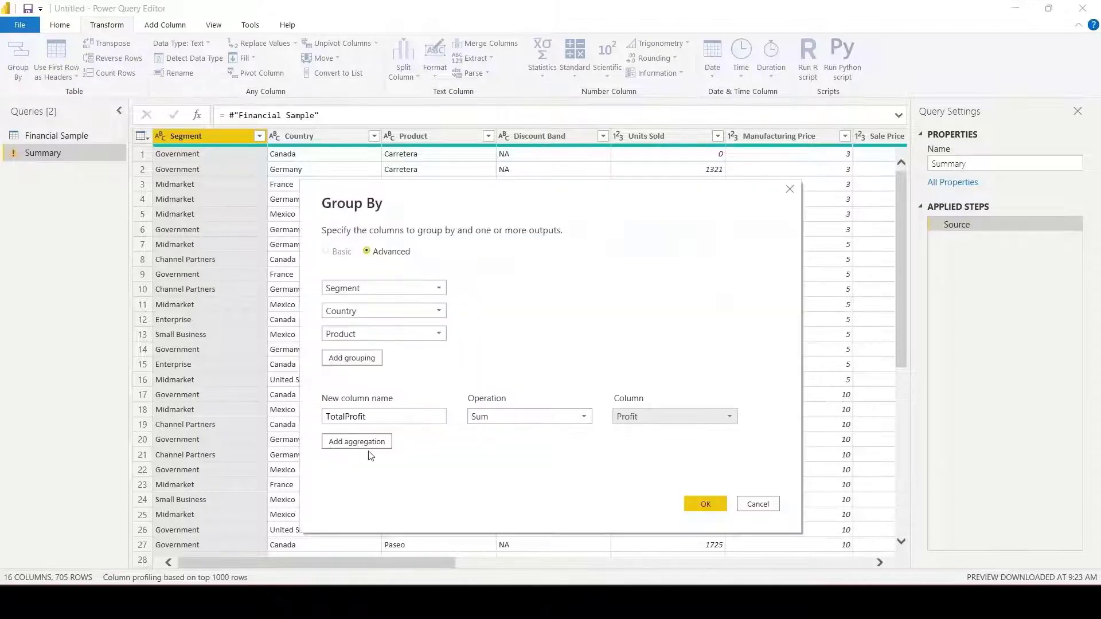
pyautogui.click(697, 502)
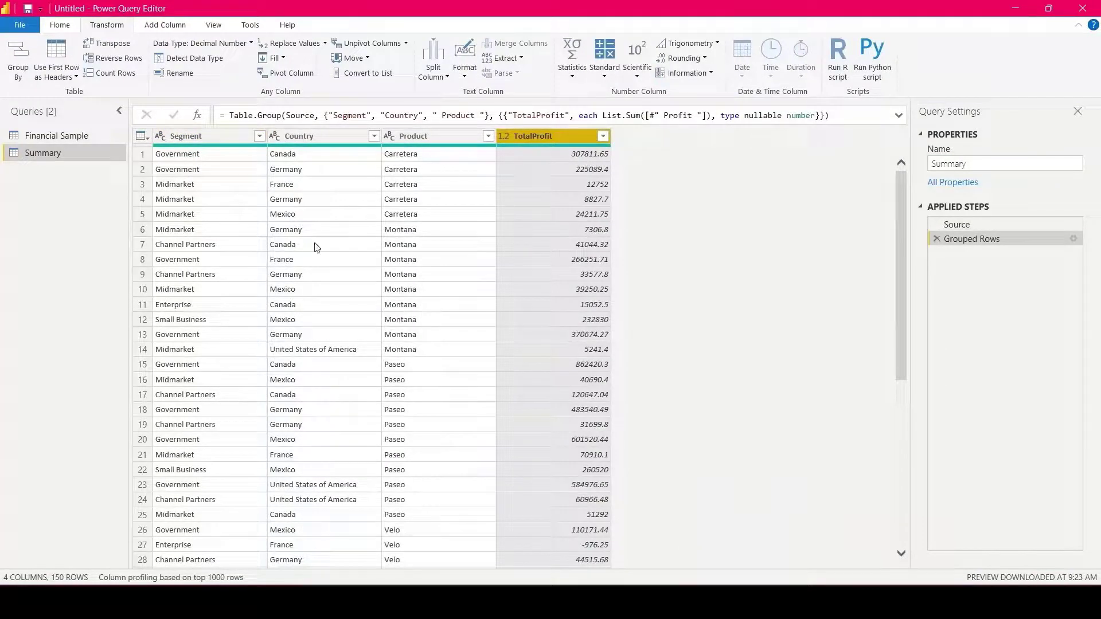
# Step: Transpose the table, then delete the Transposed Table step and select the Country column
pyautogui.click(140, 136)
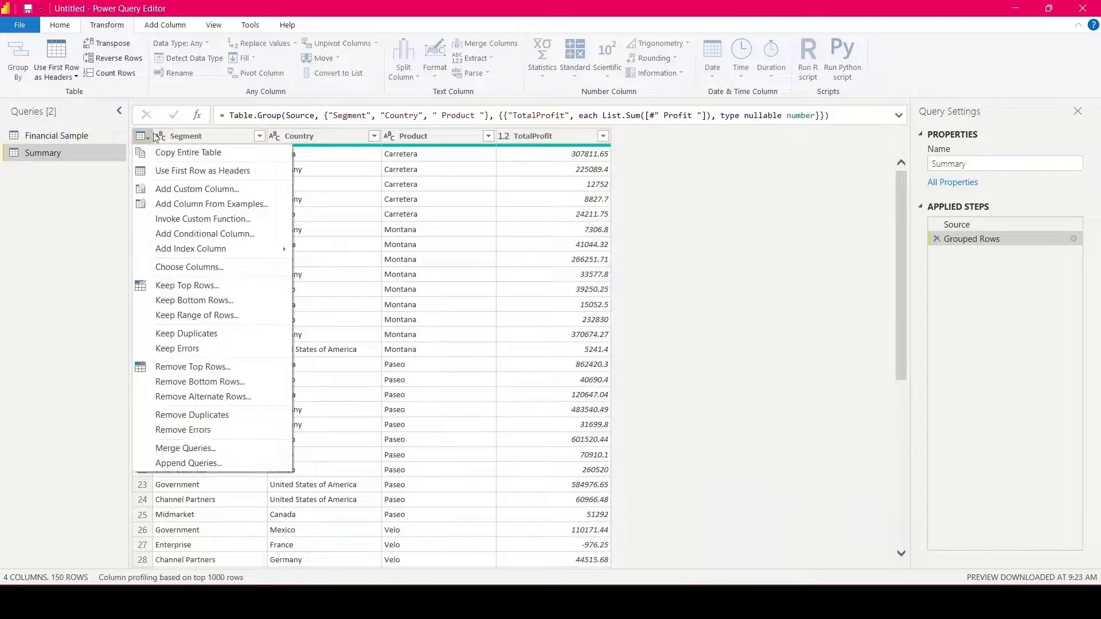
pyautogui.click(676, 254)
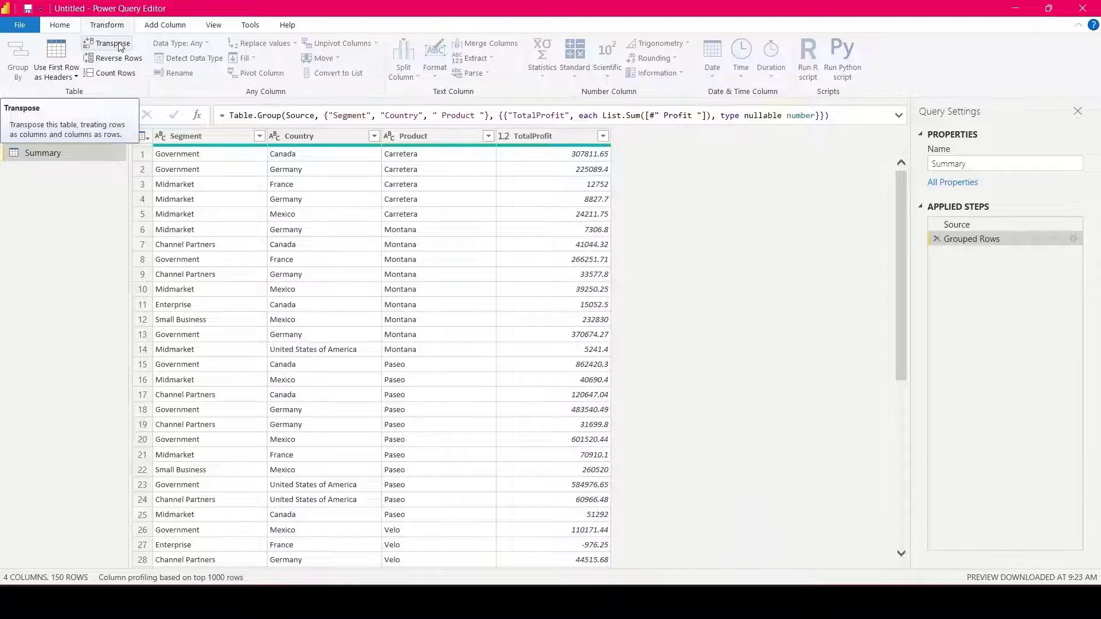
pyautogui.click(119, 47)
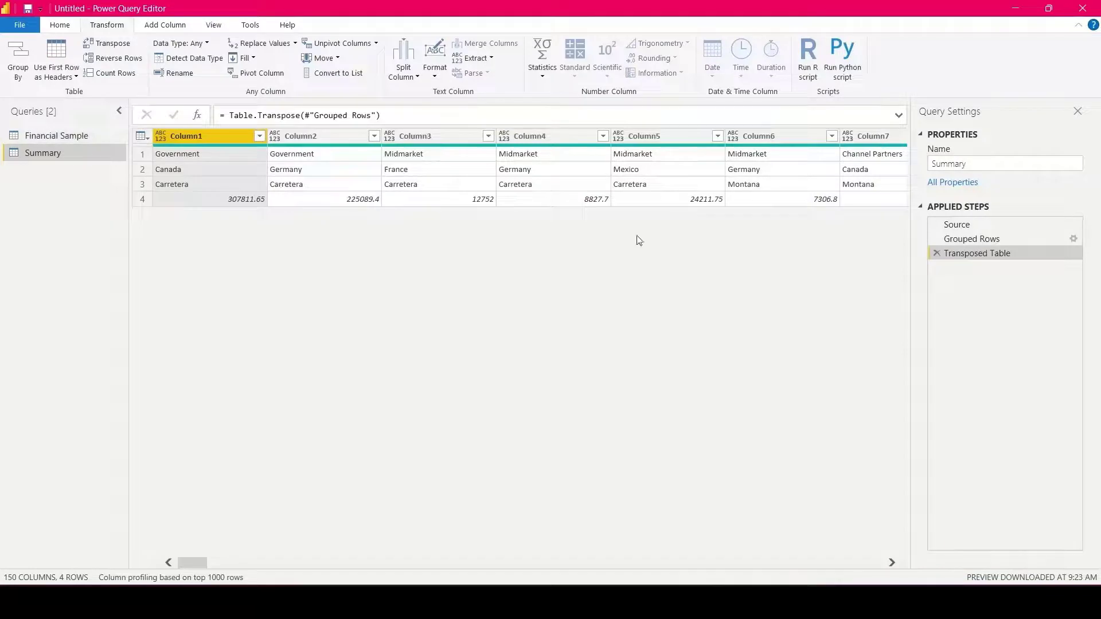
pyautogui.click(934, 253)
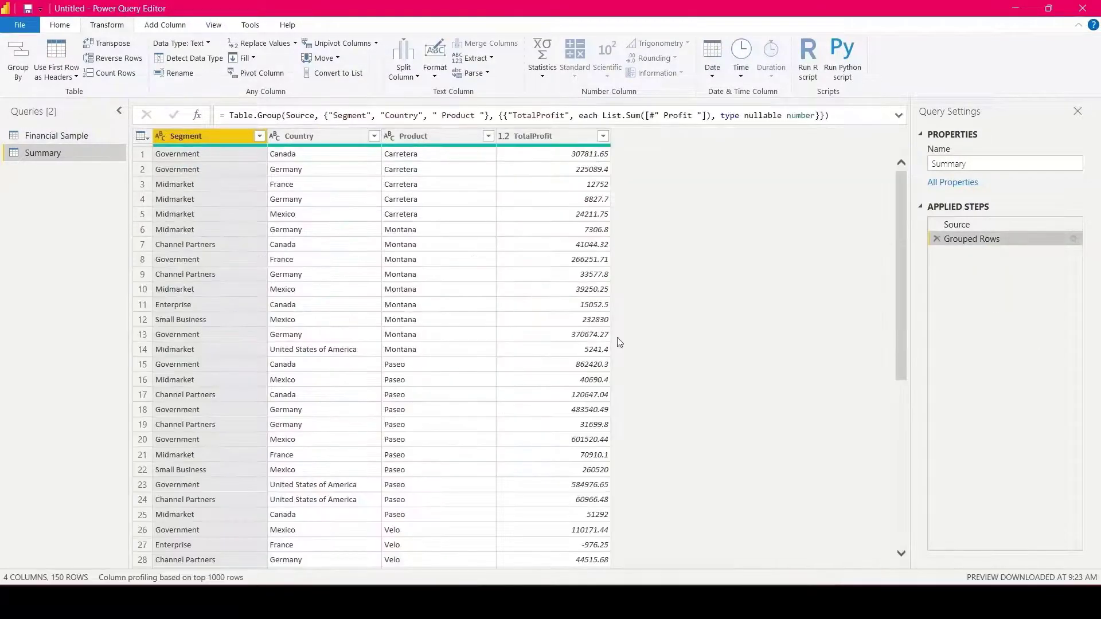
pyautogui.click(306, 137)
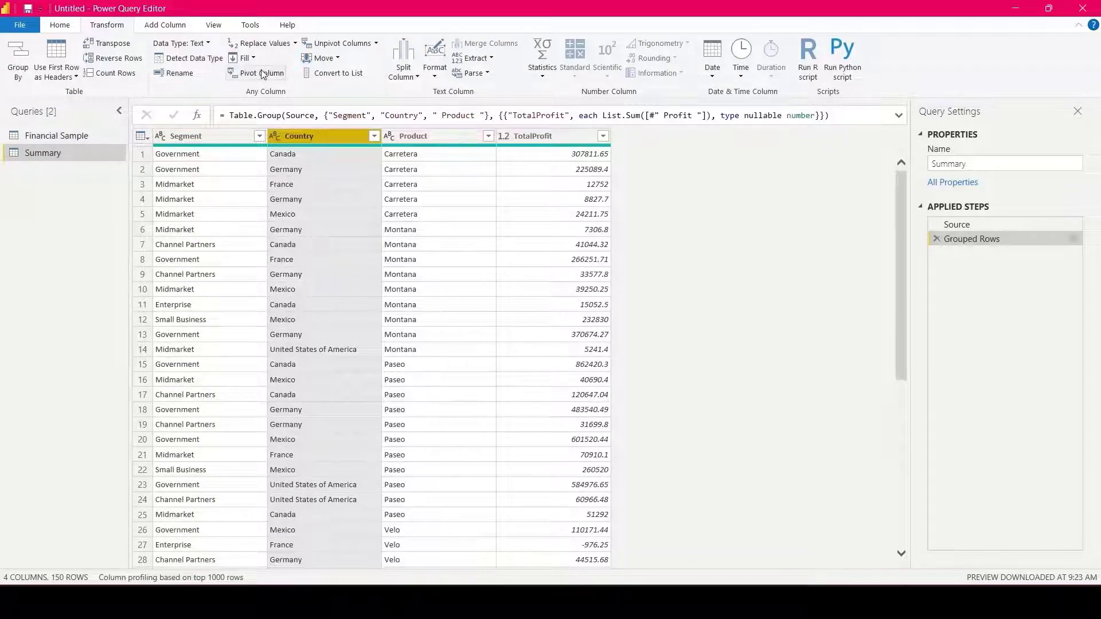
# Step: Pivot Country into separate columns using TotalProfit as the summed values
pyautogui.click(376, 43)
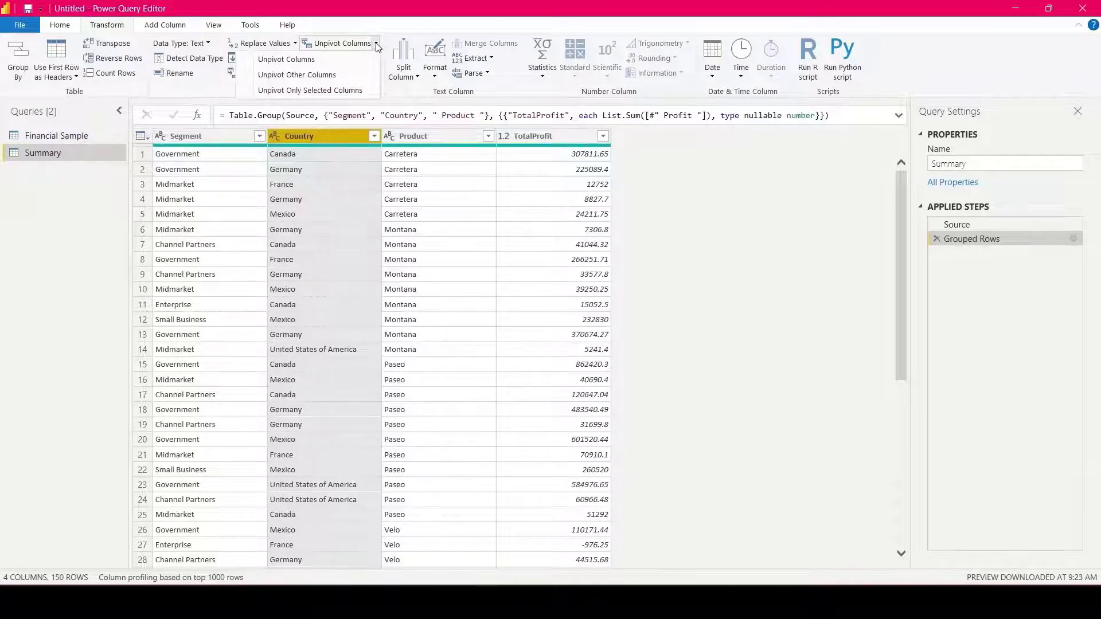
pyautogui.click(285, 135)
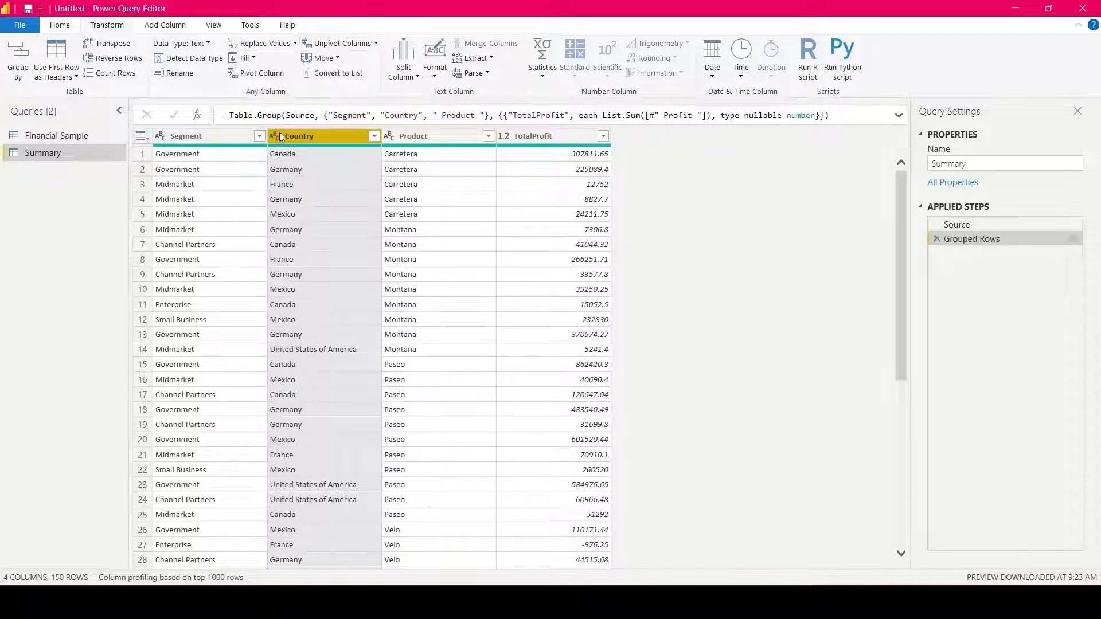
pyautogui.click(256, 74)
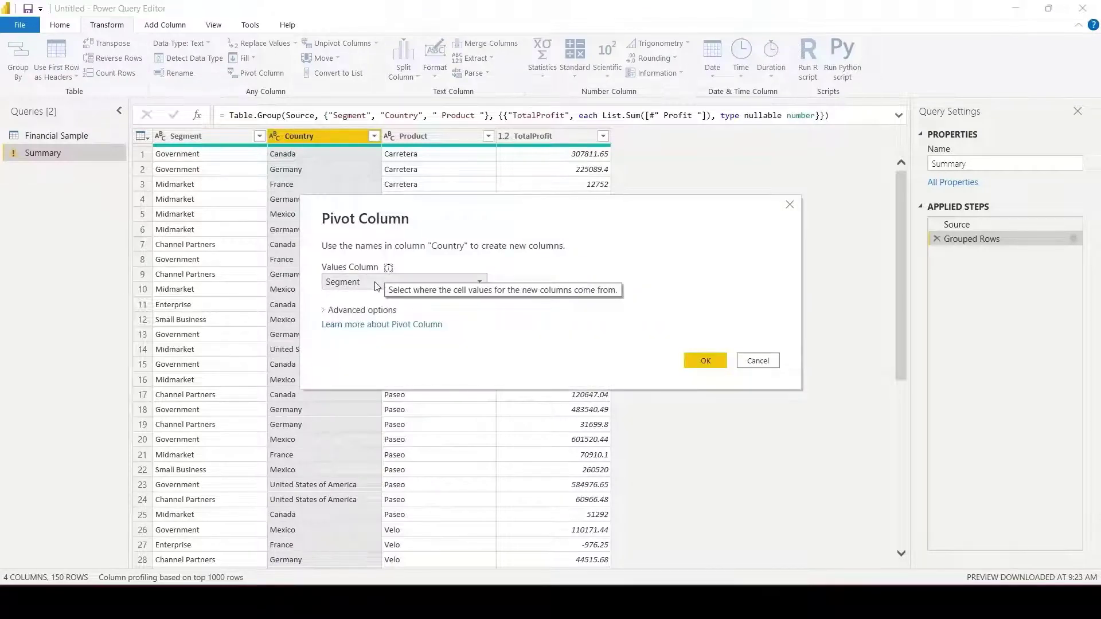
pyautogui.click(377, 282)
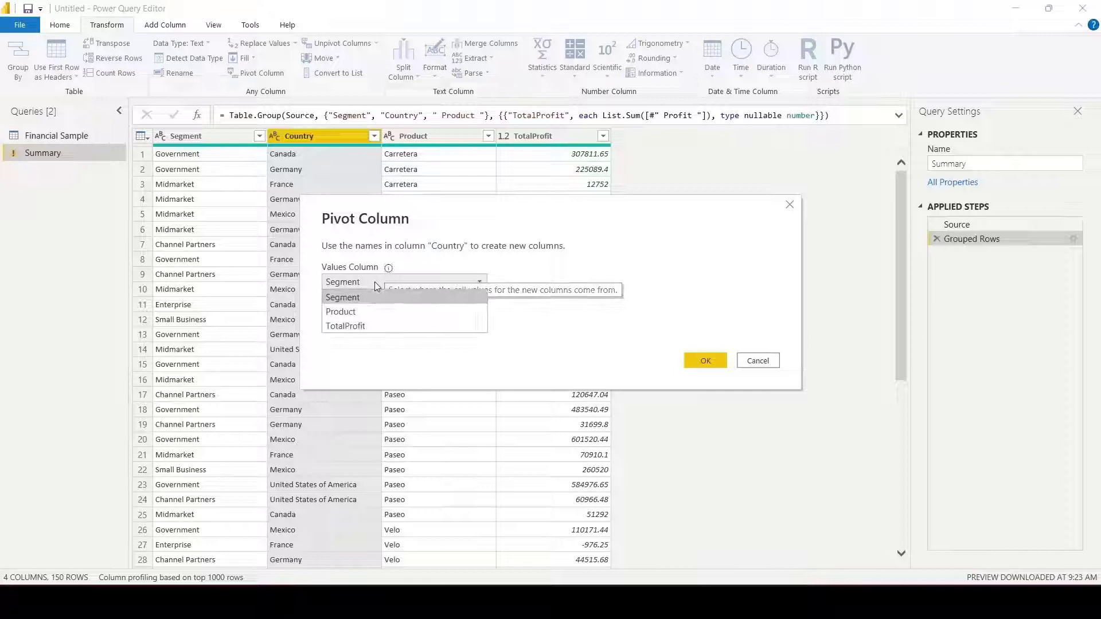
pyautogui.click(356, 324)
pyautogui.press('Return')
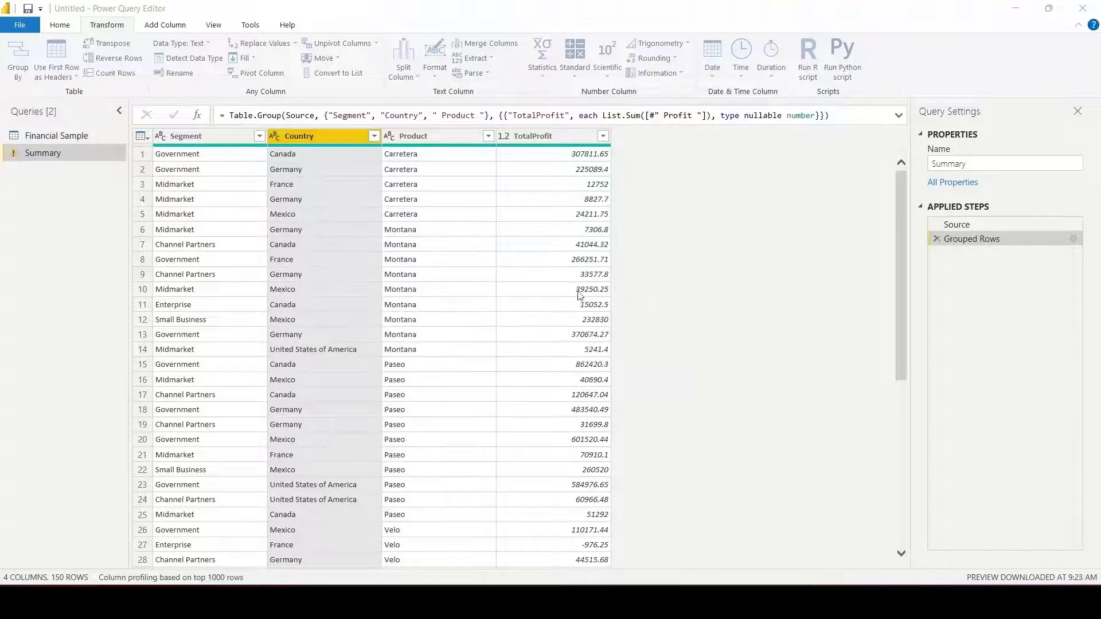
pyautogui.click(707, 362)
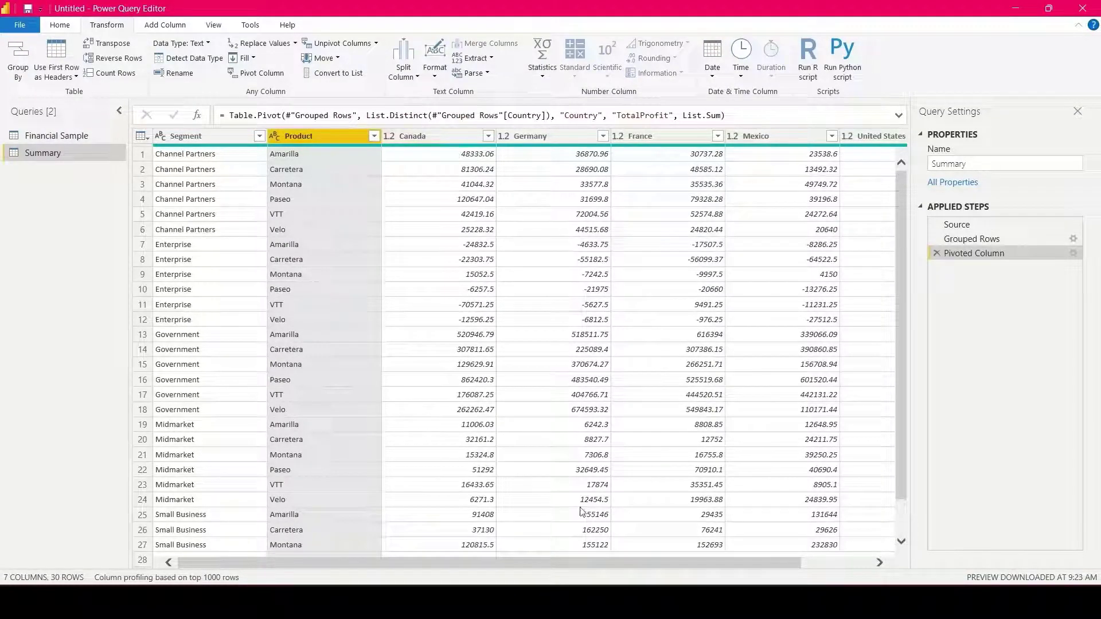
pyautogui.moveTo(566, 562); pyautogui.dragTo(420, 550)
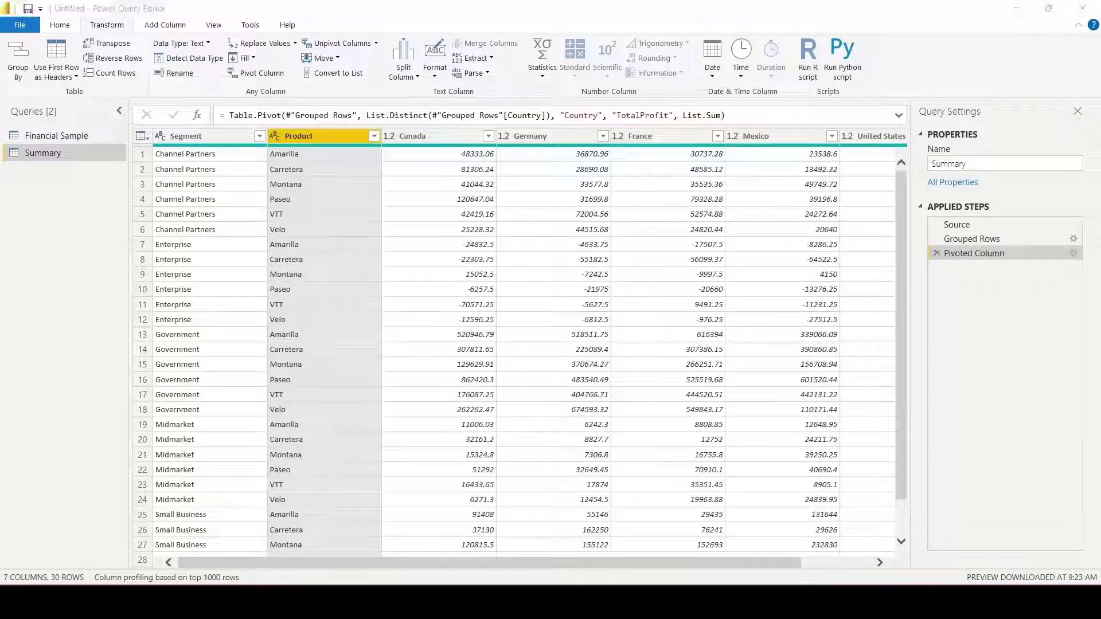
pyautogui.click(55, 26)
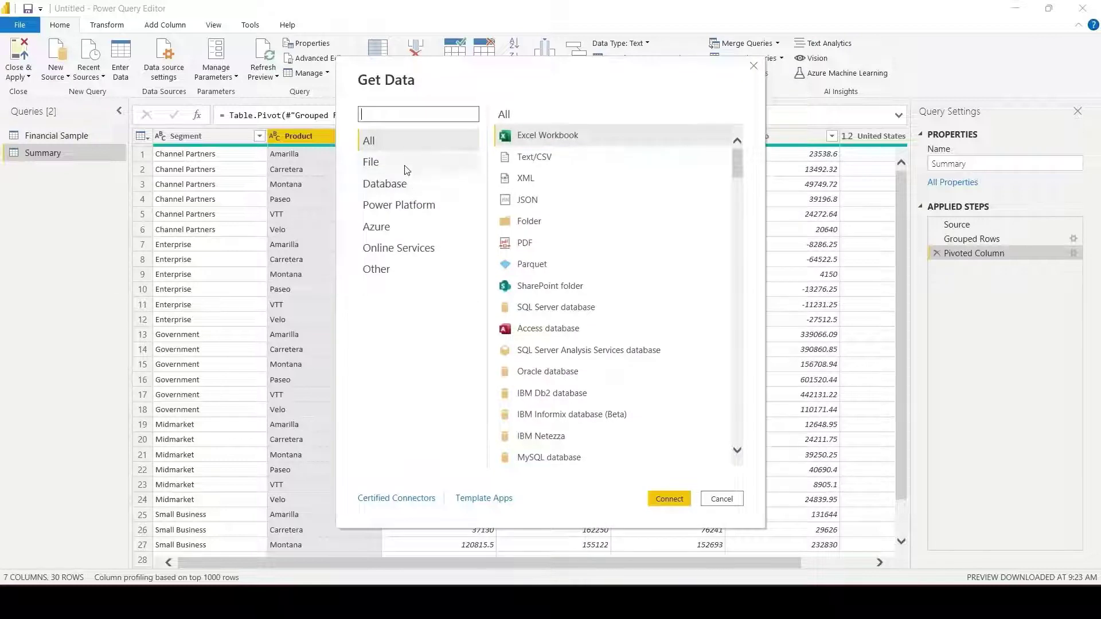
# Step: Import Sheet1 from the JSONSample Excel workbook as a new query
pyautogui.click(405, 169)
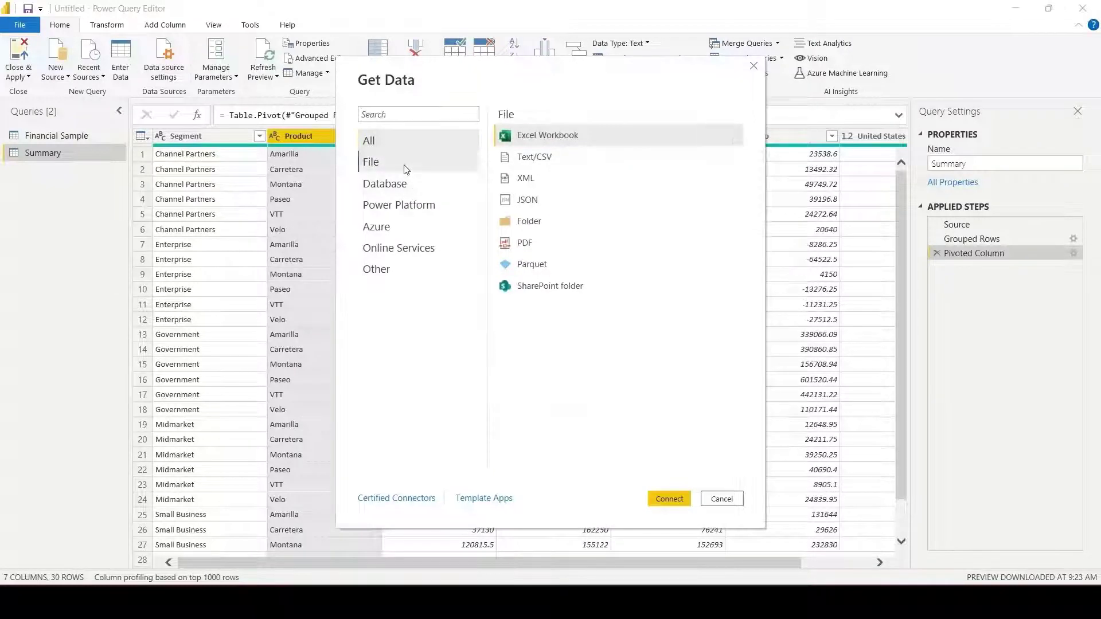
pyautogui.click(543, 137)
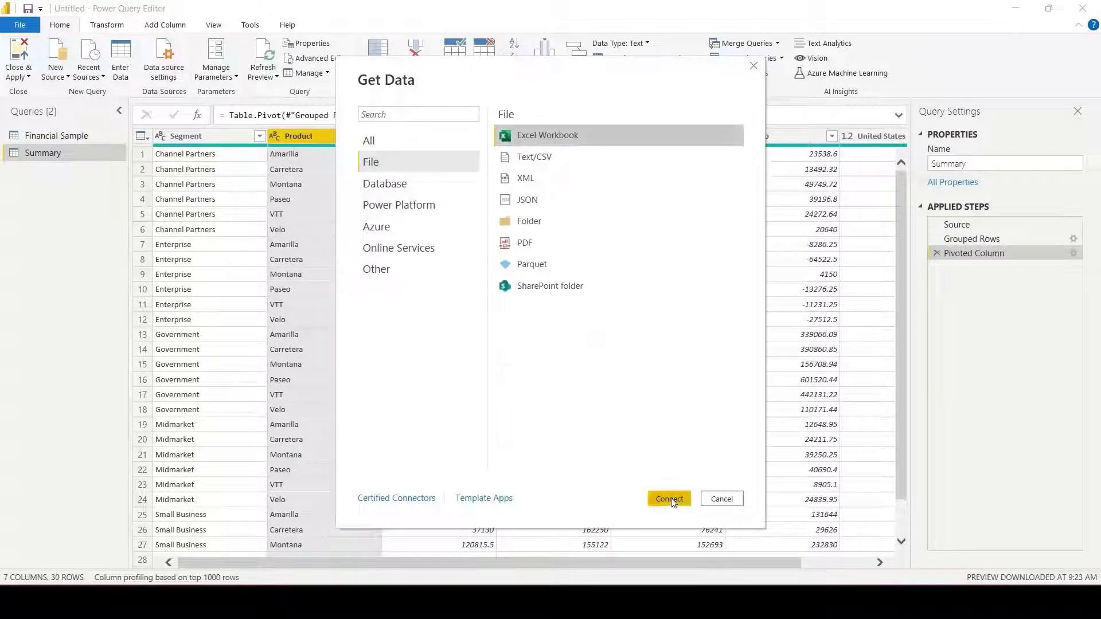
pyautogui.click(671, 499)
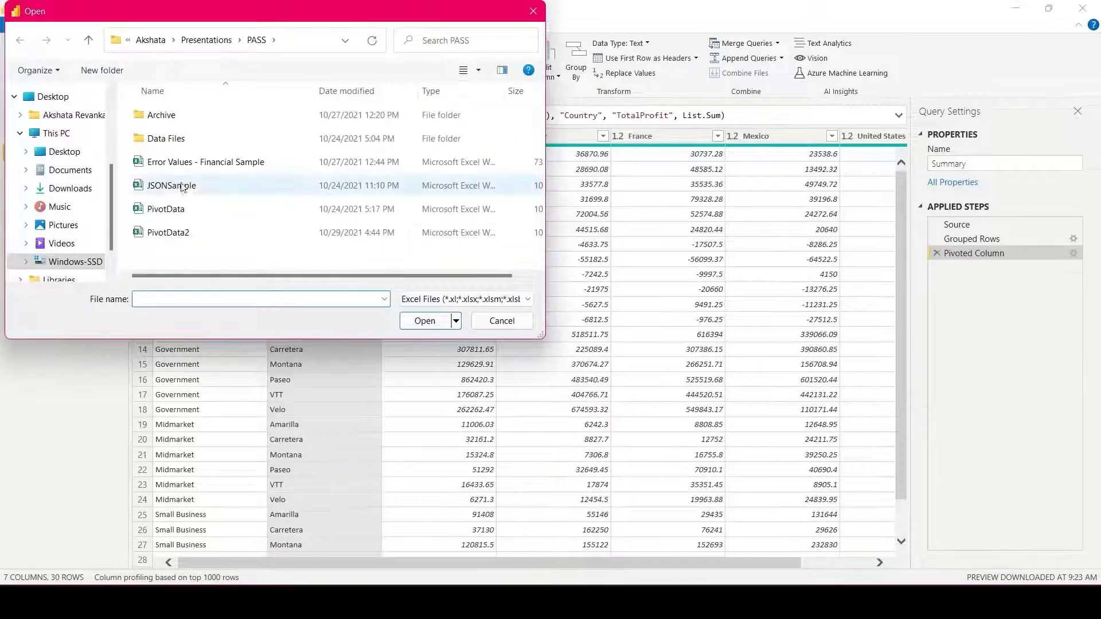
pyautogui.click(182, 186)
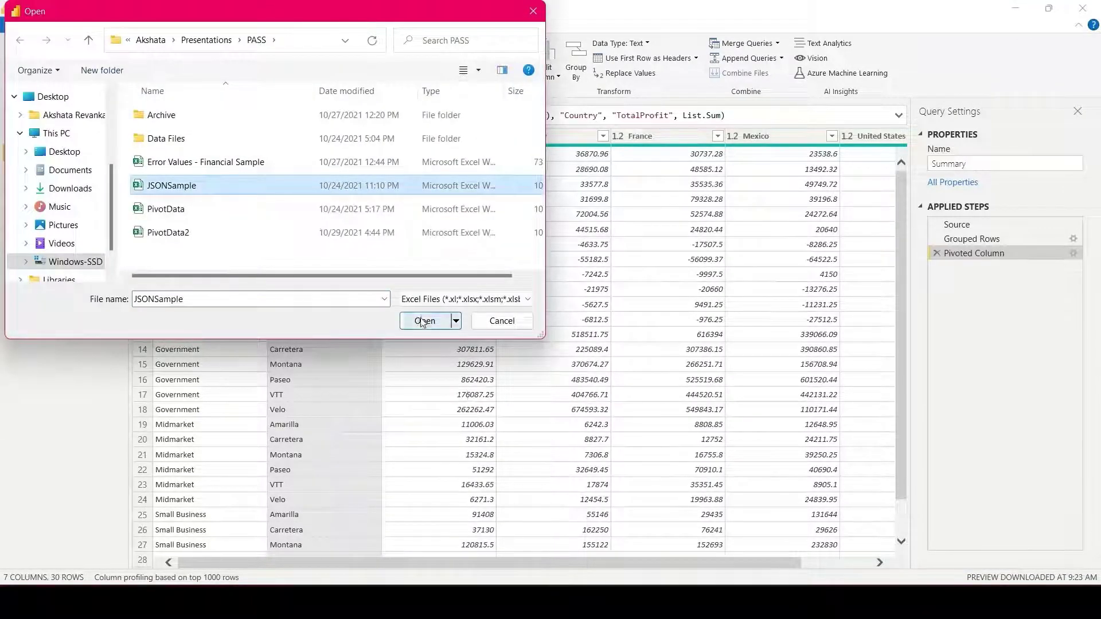
pyautogui.click(422, 322)
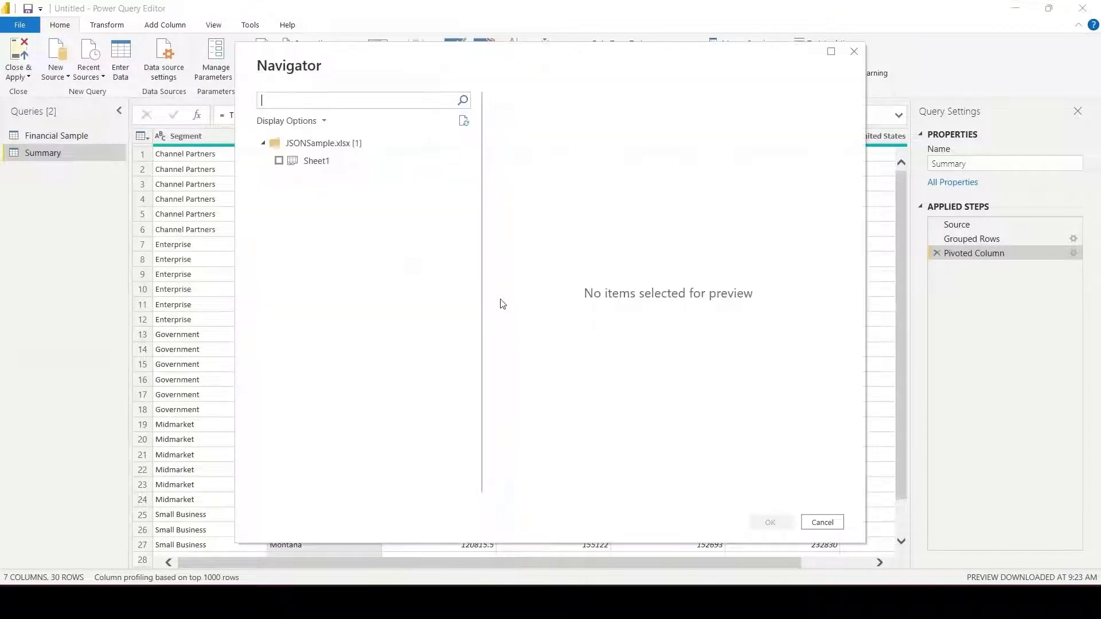
pyautogui.click(317, 161)
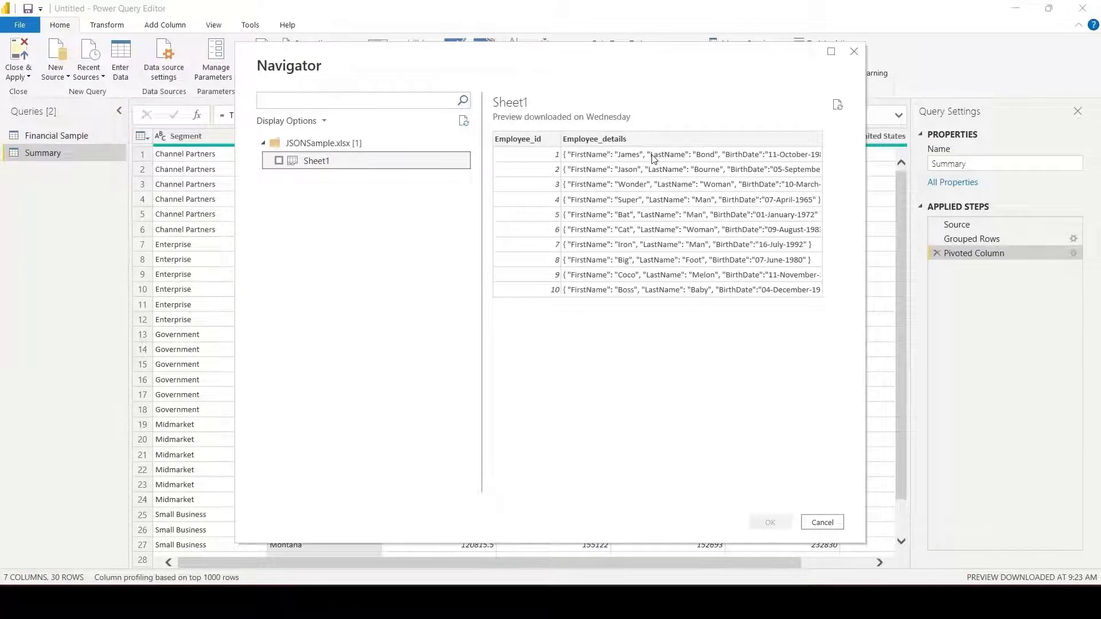
pyautogui.click(279, 161)
pyautogui.click(770, 522)
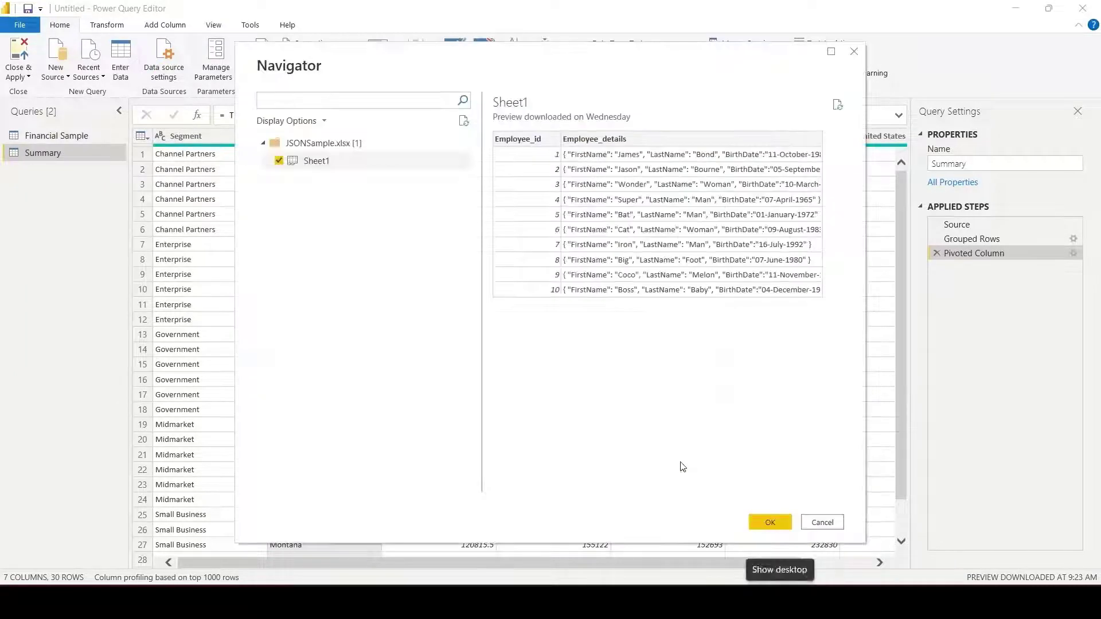
pyautogui.click(770, 521)
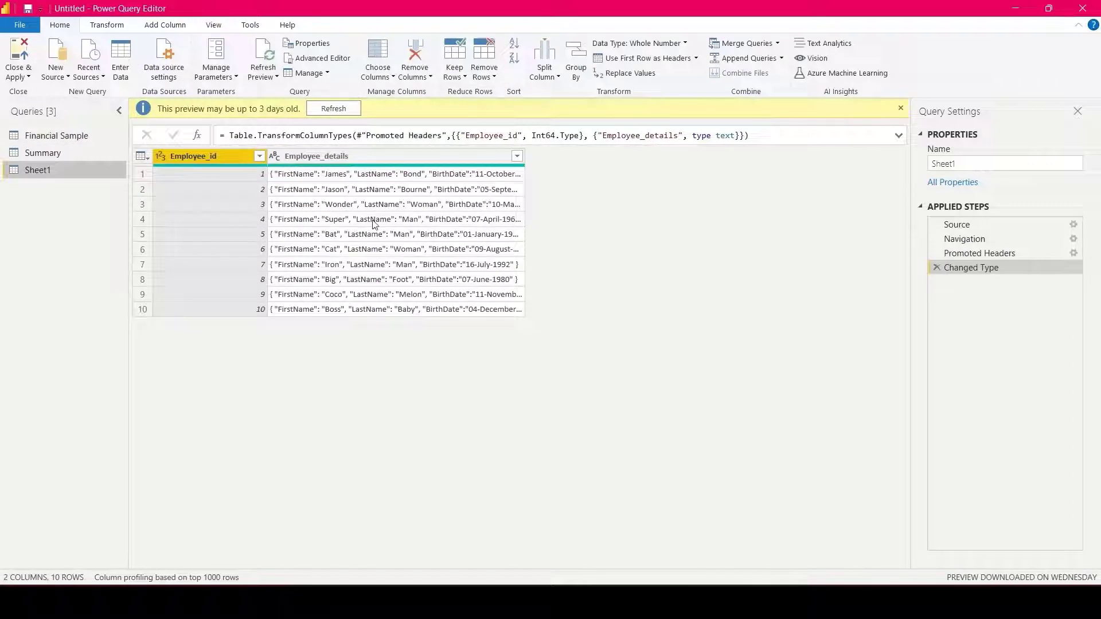
# Step: Refresh the preview, parse Employee_details as JSON and expand it into FirstName, LastName and BirthDate
pyautogui.click(351, 111)
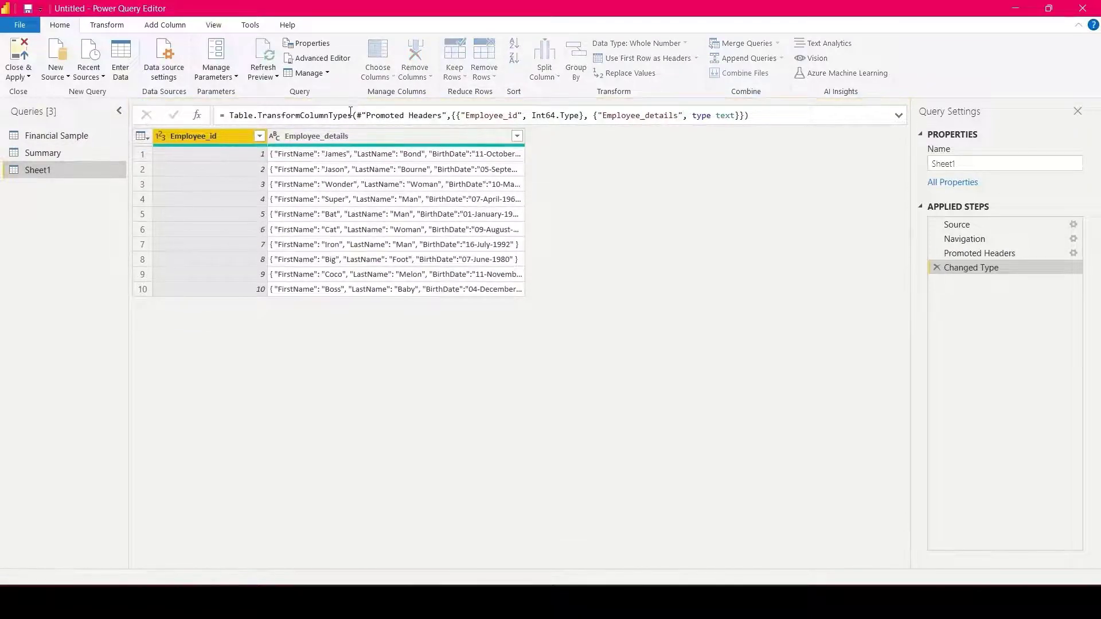
pyautogui.click(457, 136)
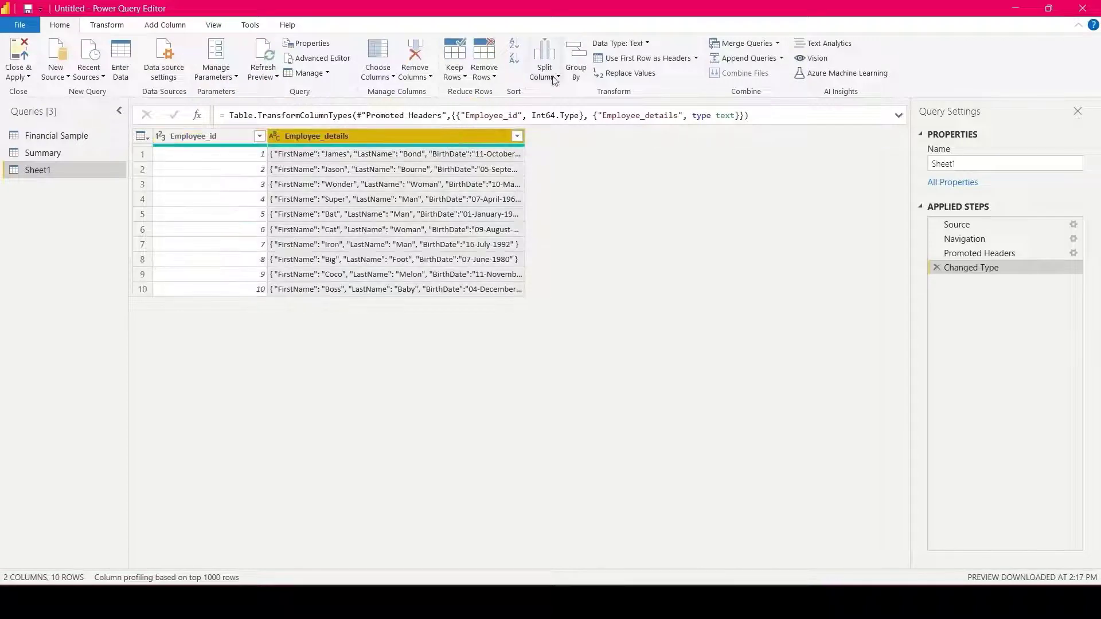
pyautogui.click(112, 26)
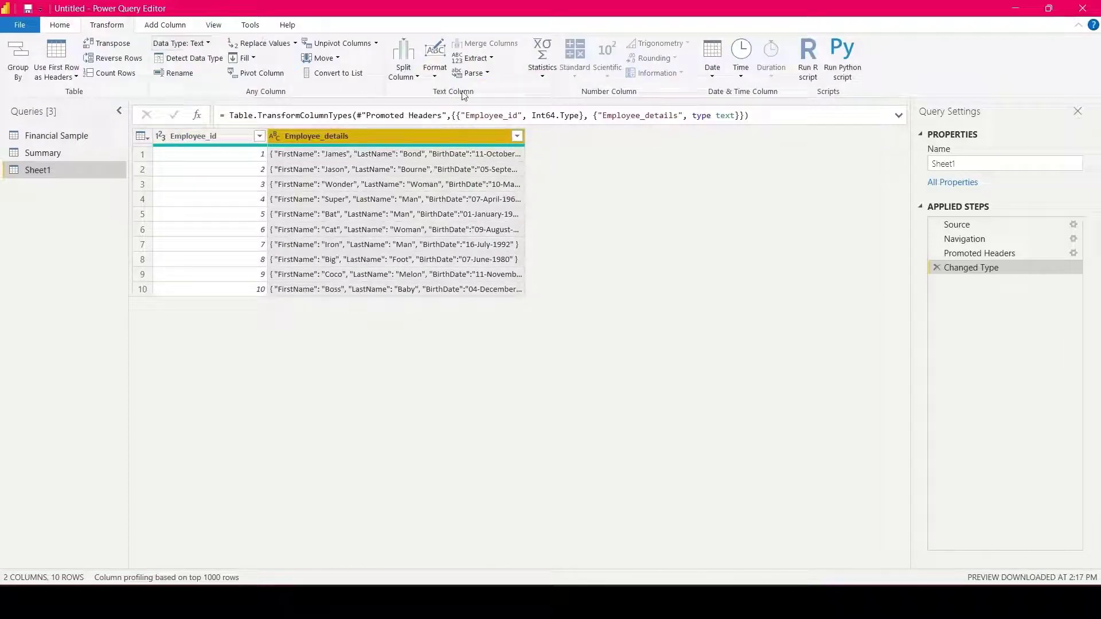
pyautogui.click(473, 73)
pyautogui.click(474, 104)
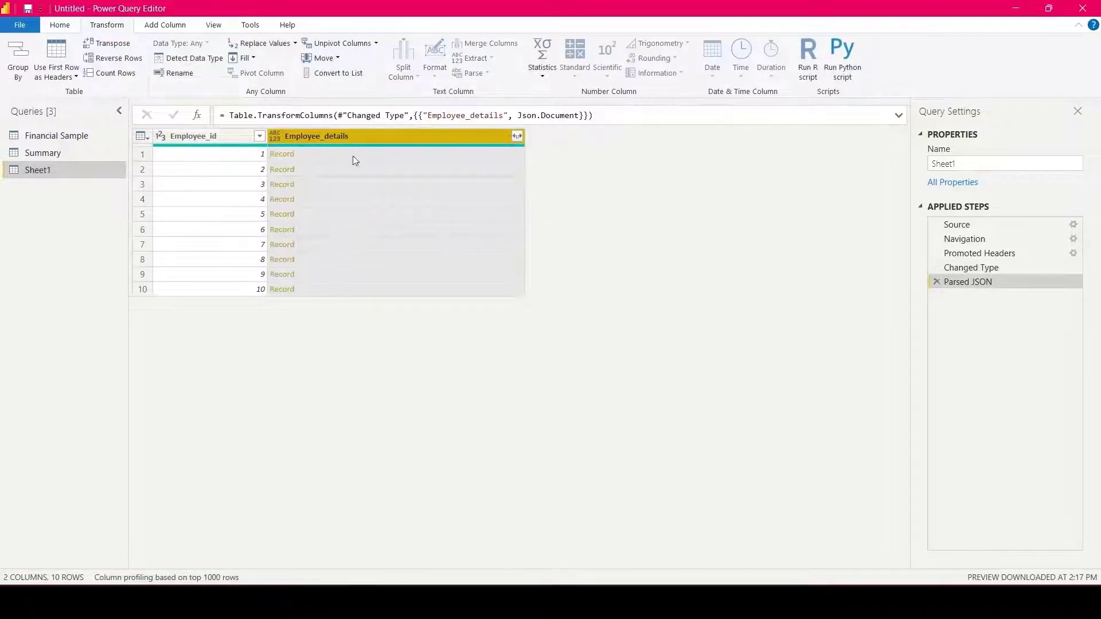
pyautogui.click(516, 136)
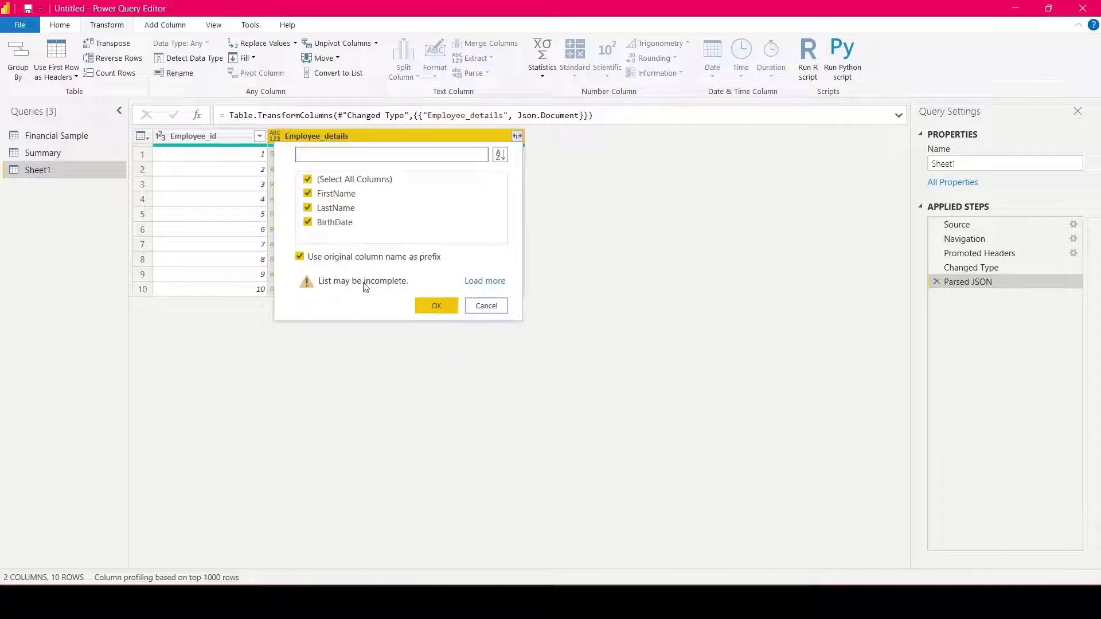
pyautogui.click(434, 308)
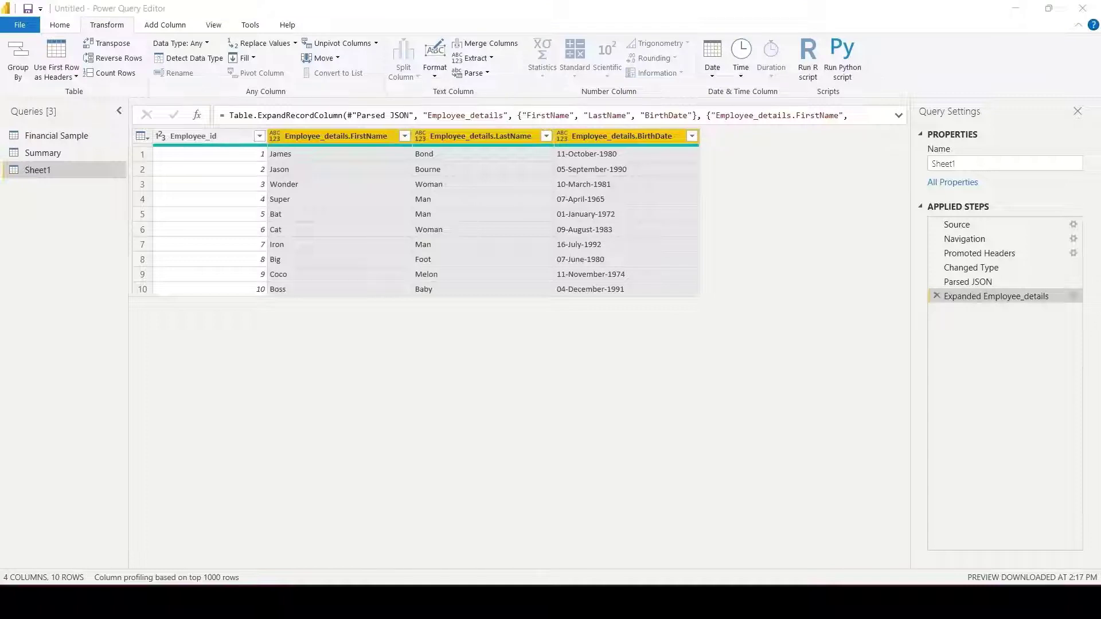
# Step: Minimise Power Query Editor and Power BI Desktop to reach the slide deck and Data Files folder
pyautogui.click(1015, 8)
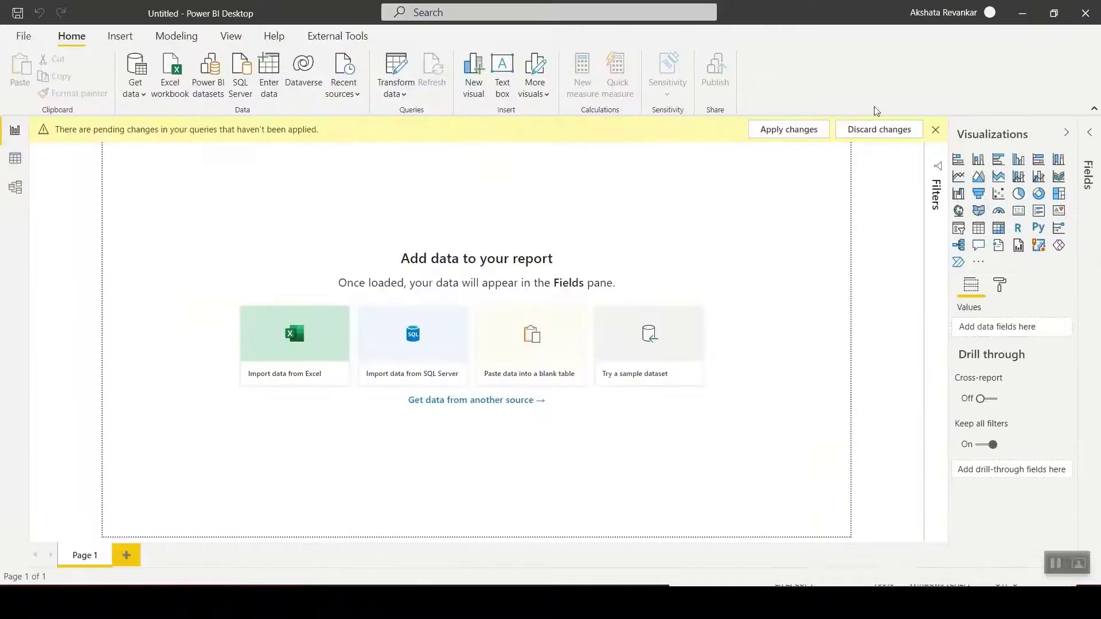
pyautogui.click(1022, 13)
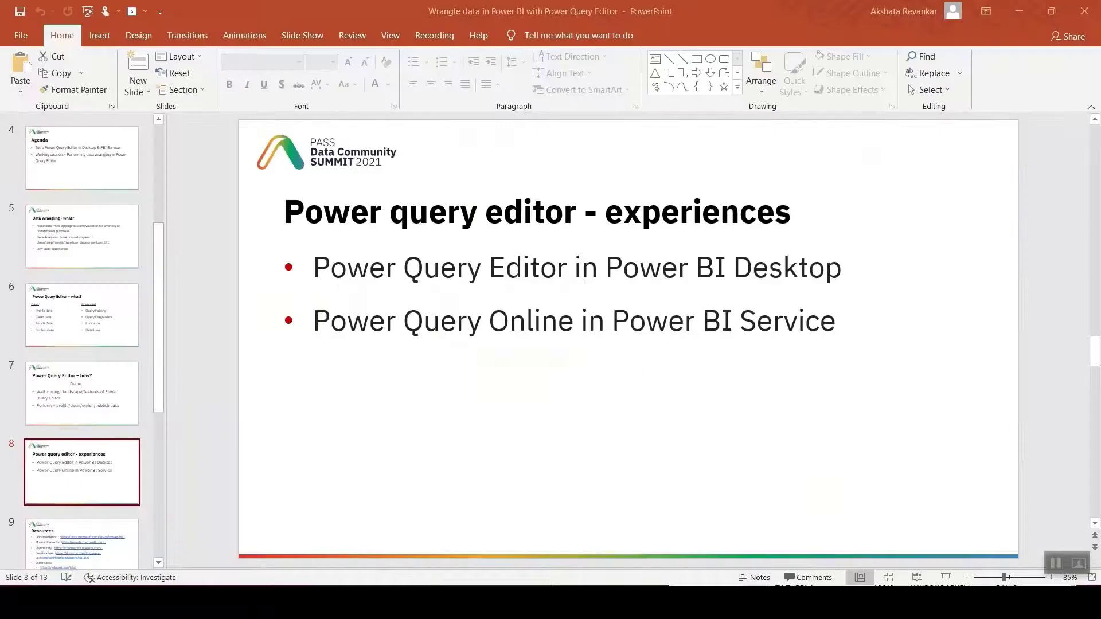
pyautogui.click(1018, 11)
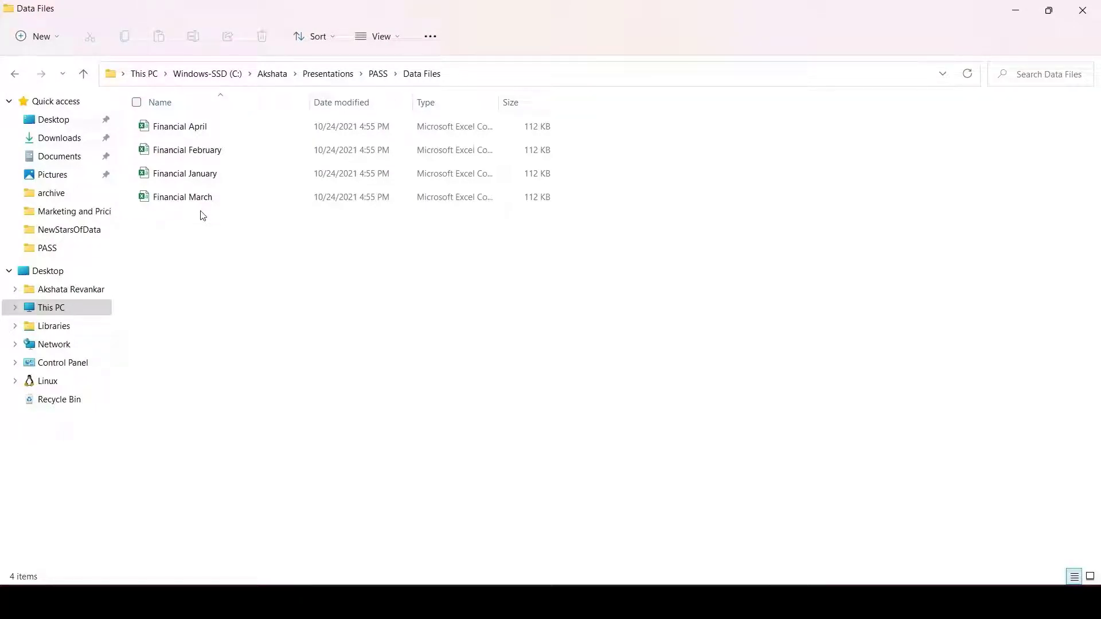
# Step: Check the Data Files folder path, then minimise File Explorer and PowerPoint to return to Power Query Editor
pyautogui.click(467, 74)
pyautogui.hotkey('ctrl', 'c')
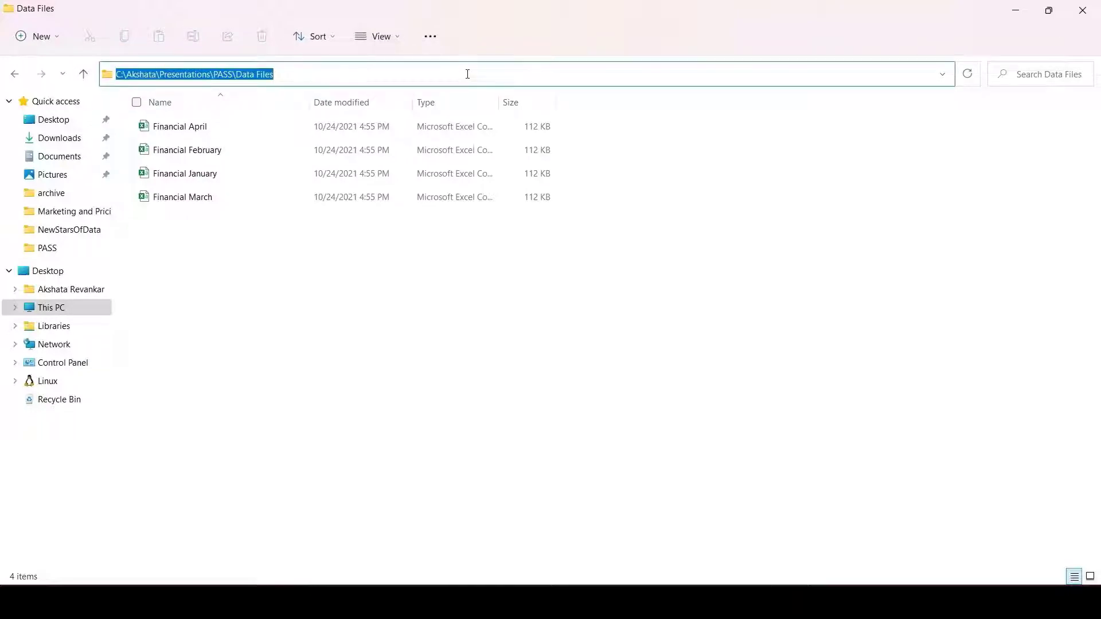
pyautogui.click(677, 602)
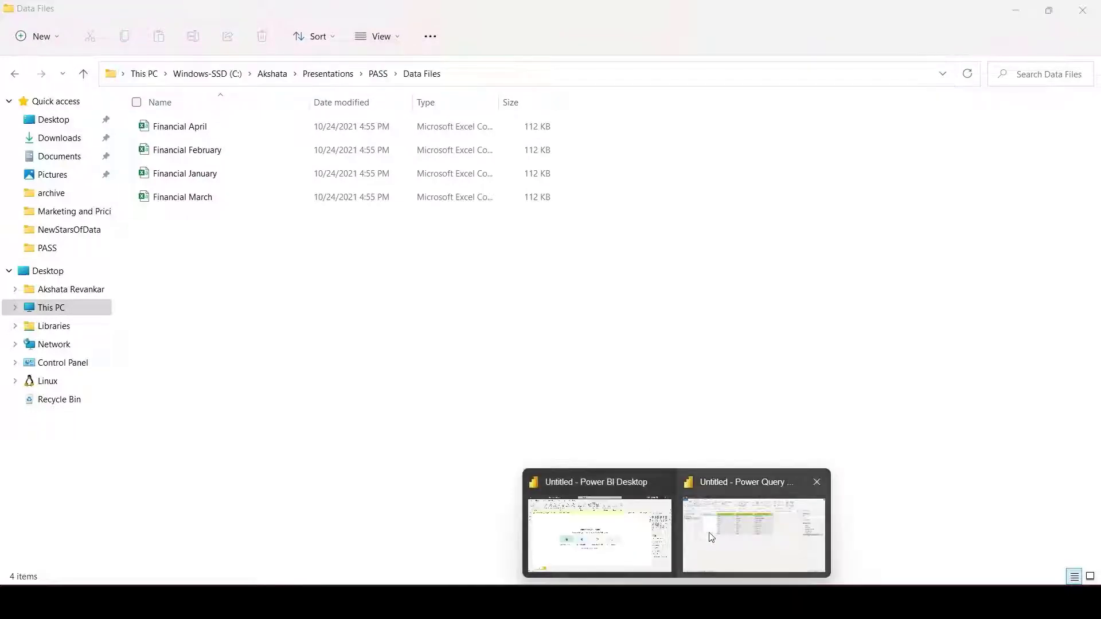
pyautogui.click(1017, 17)
pyautogui.click(1020, 11)
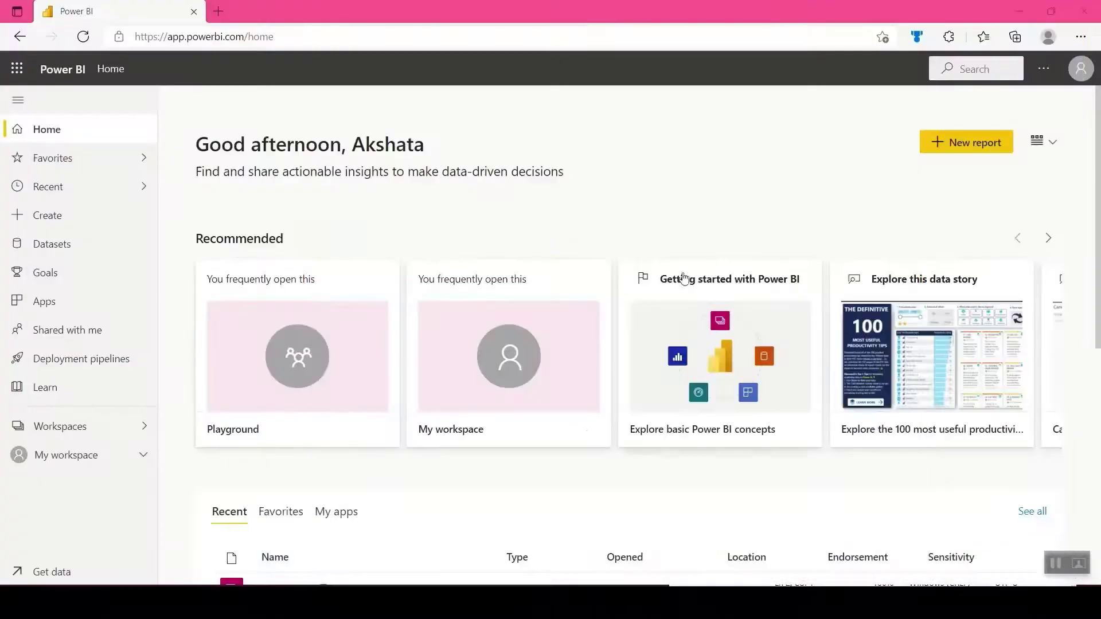
pyautogui.click(723, 534)
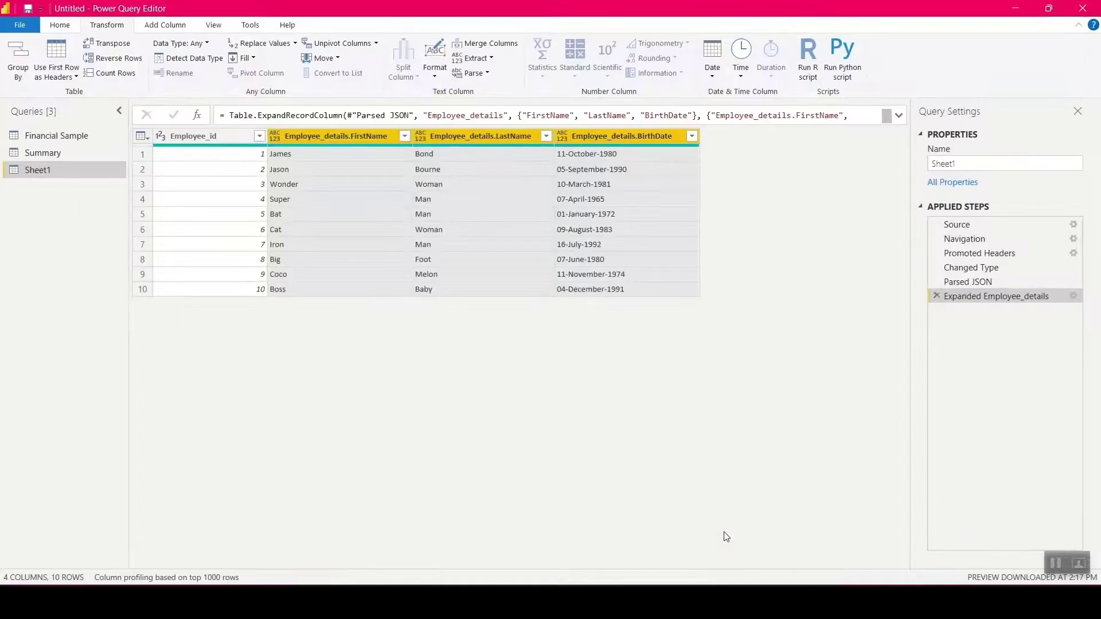
# Step: Dismiss the Create Table window and add a Folder source using the pasted Data Files path
pyautogui.click(55, 25)
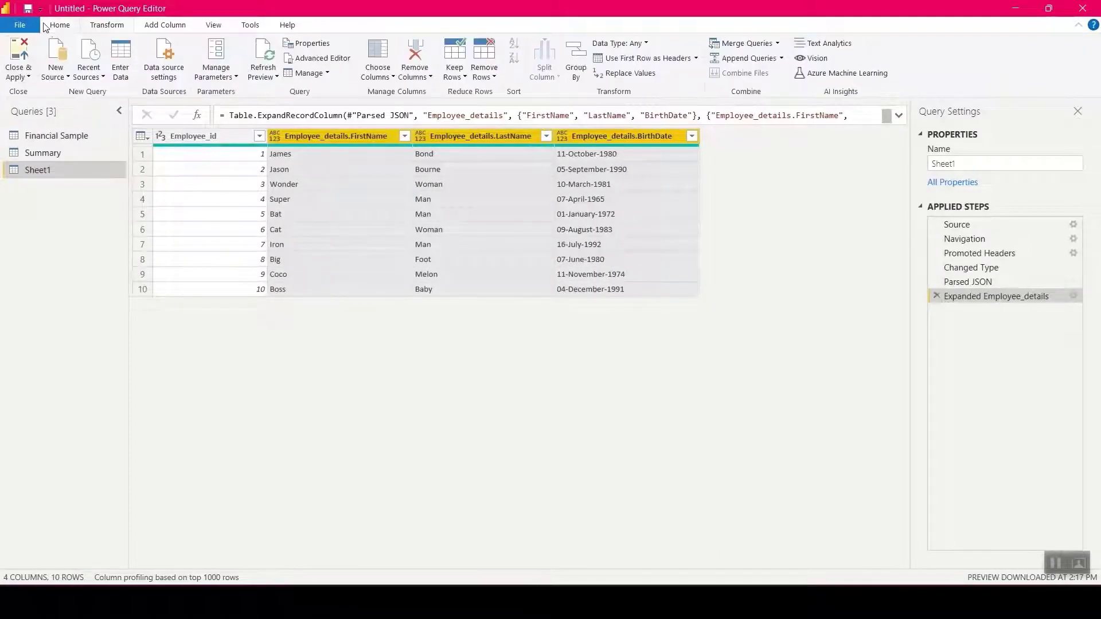
pyautogui.click(113, 52)
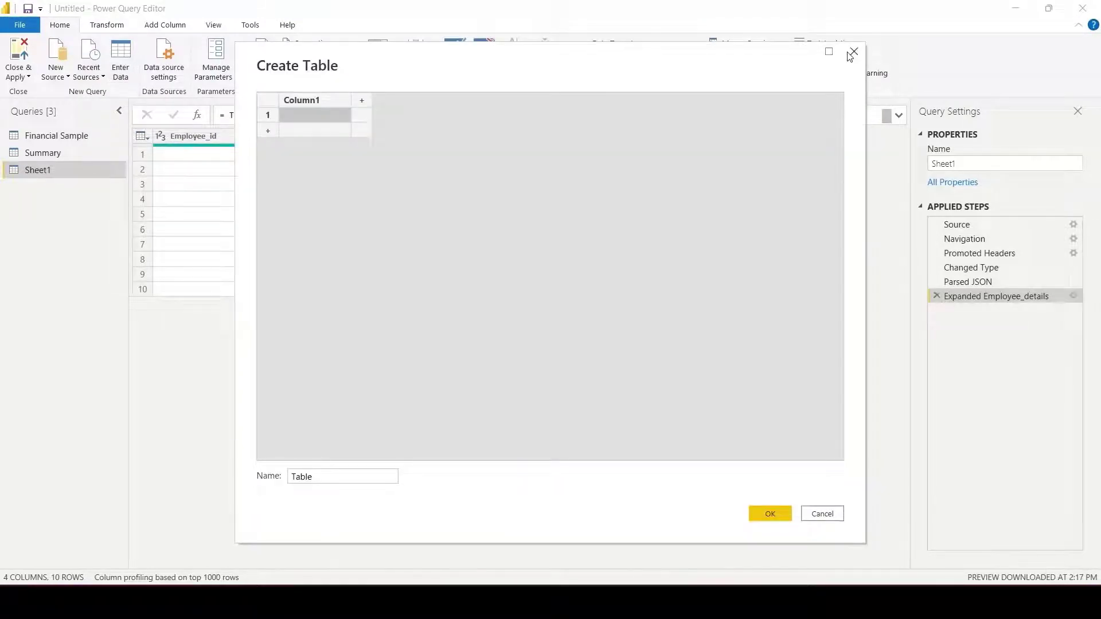
pyautogui.click(854, 51)
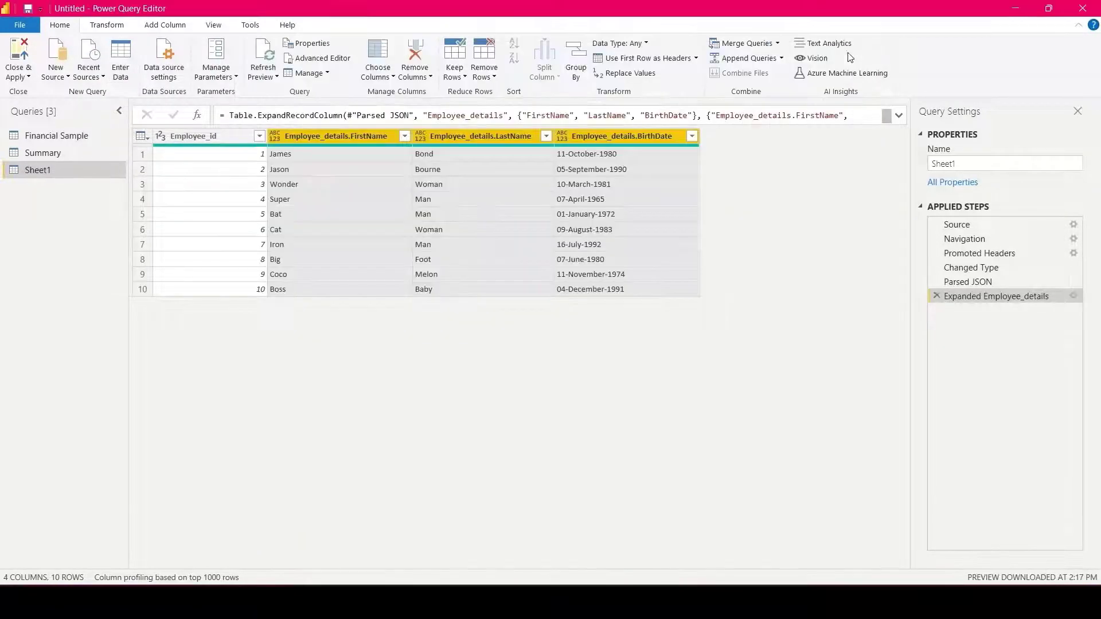
pyautogui.click(58, 52)
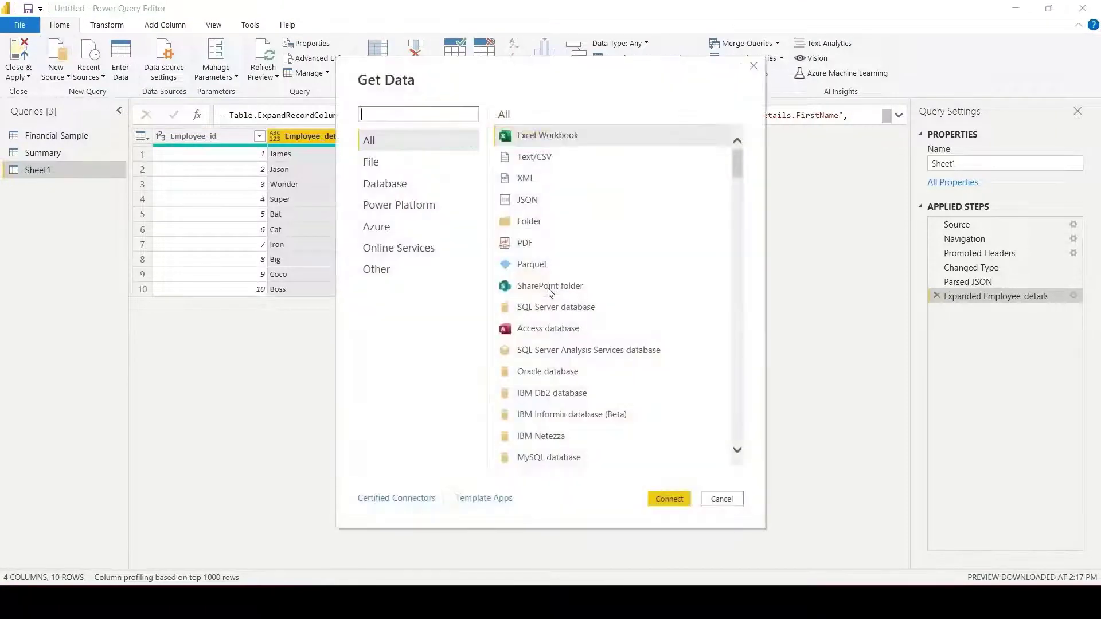
pyautogui.click(393, 165)
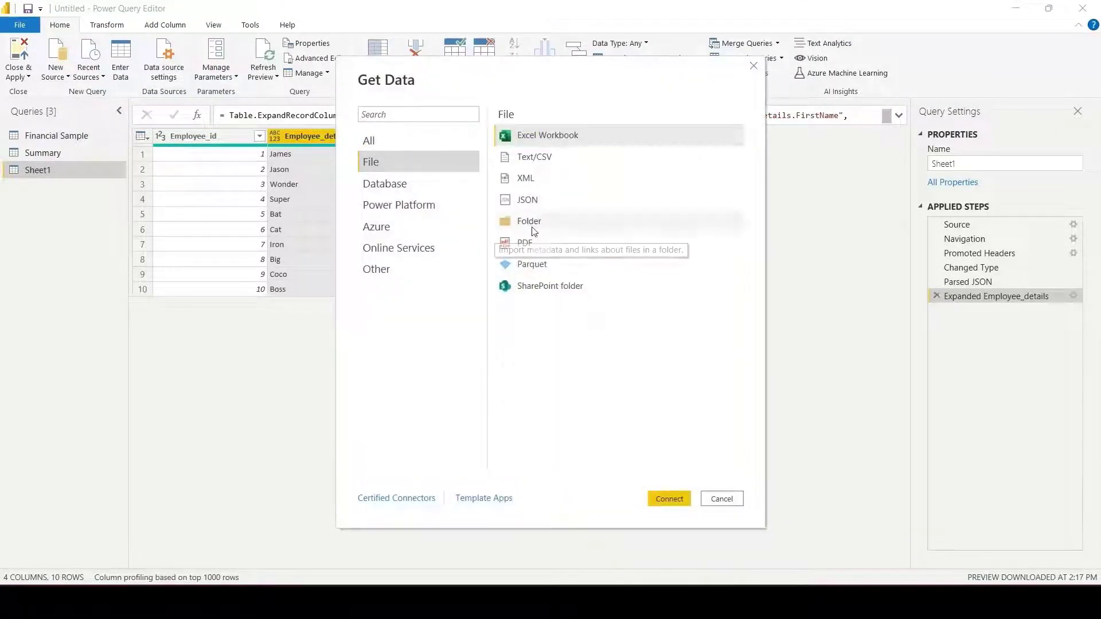
pyautogui.click(534, 224)
pyautogui.click(675, 501)
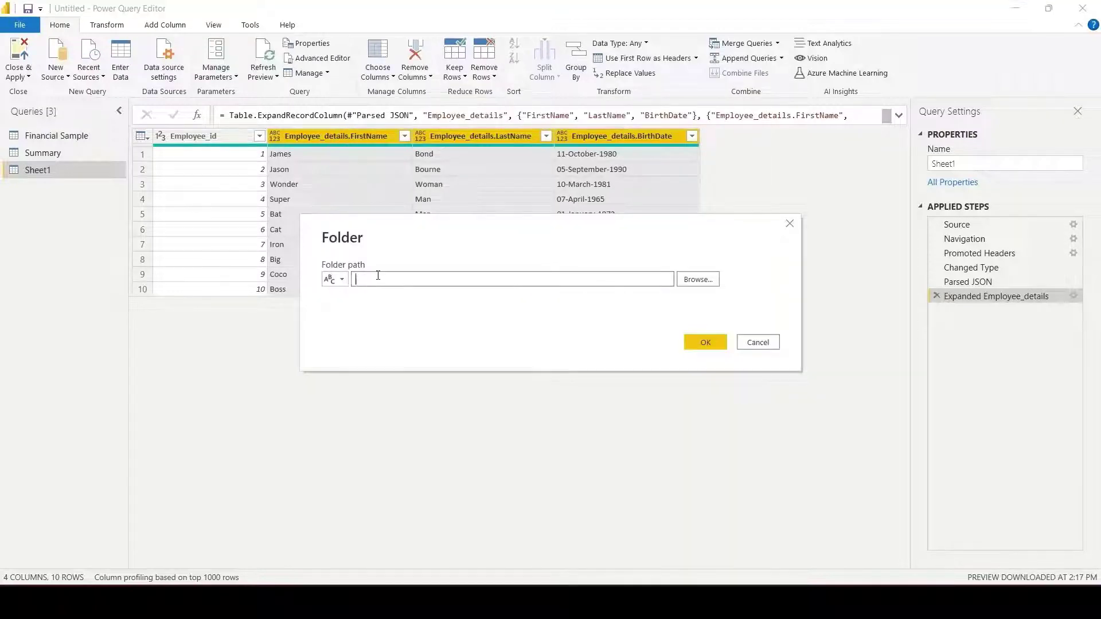
pyautogui.hotkey('ctrl', 'v')
pyautogui.click(709, 342)
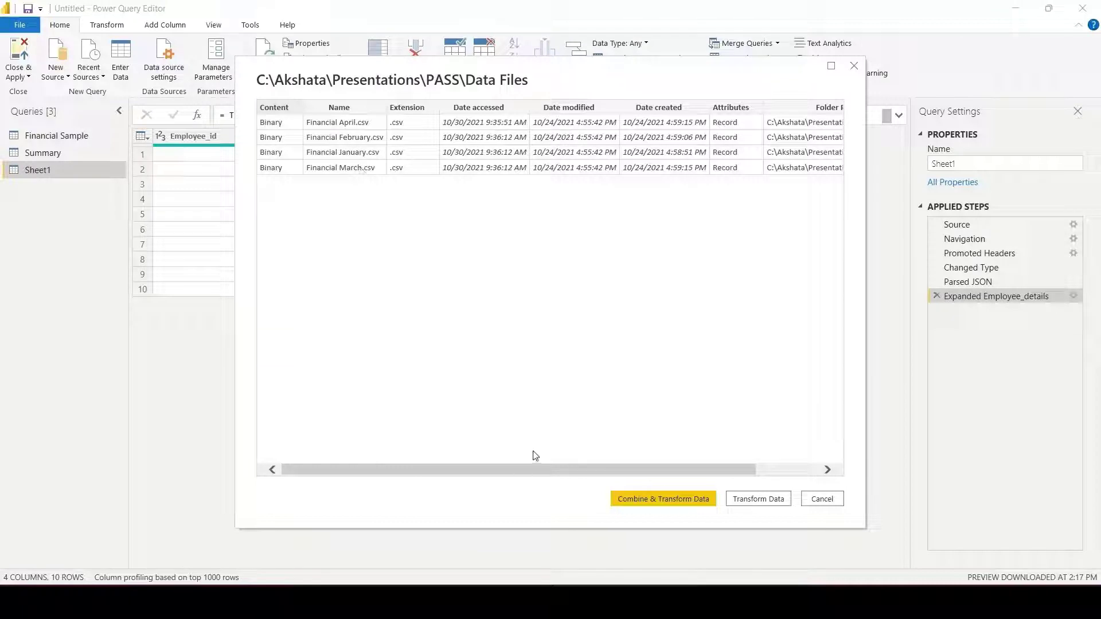
# Step: Combine and transform the four Financial CSV files with Financial April.csv as the sample file
pyautogui.click(657, 499)
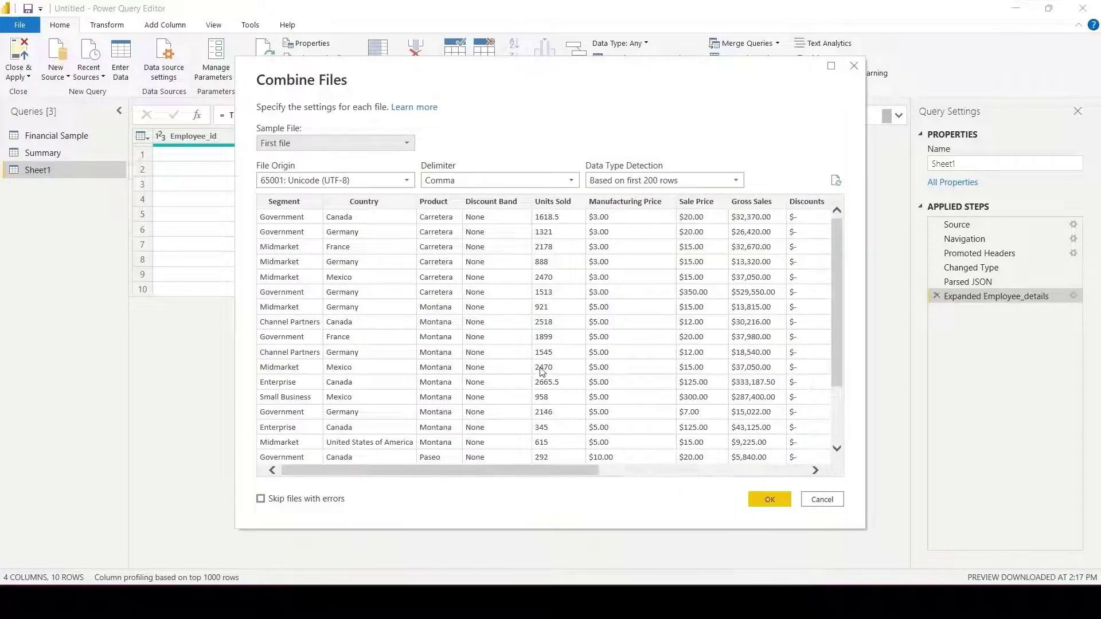
pyautogui.moveTo(514, 469); pyautogui.dragTo(462, 486)
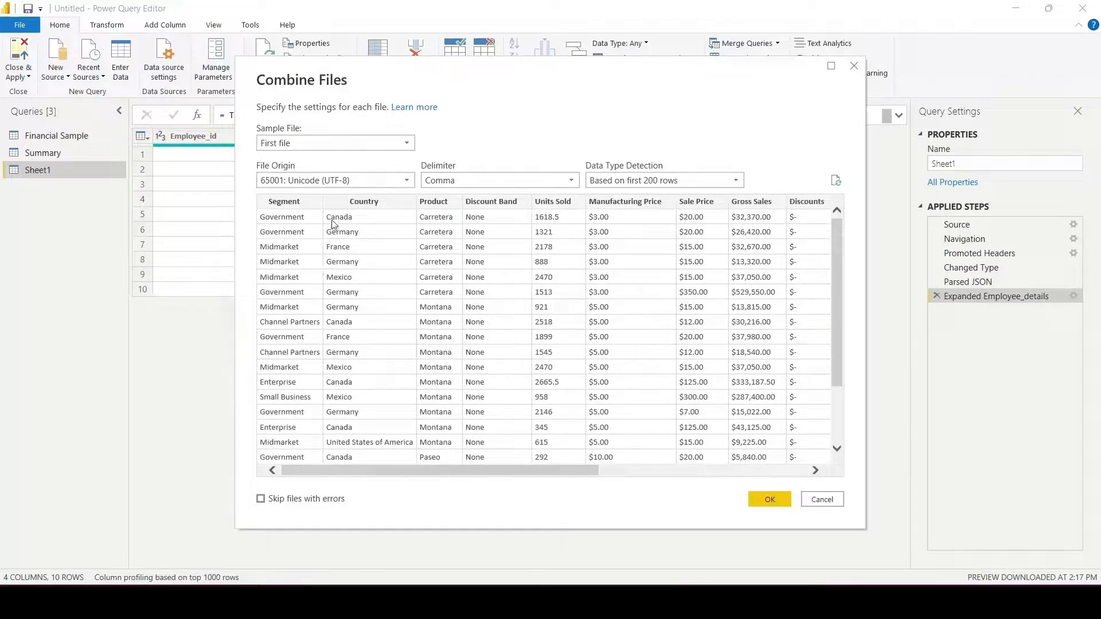
pyautogui.click(314, 143)
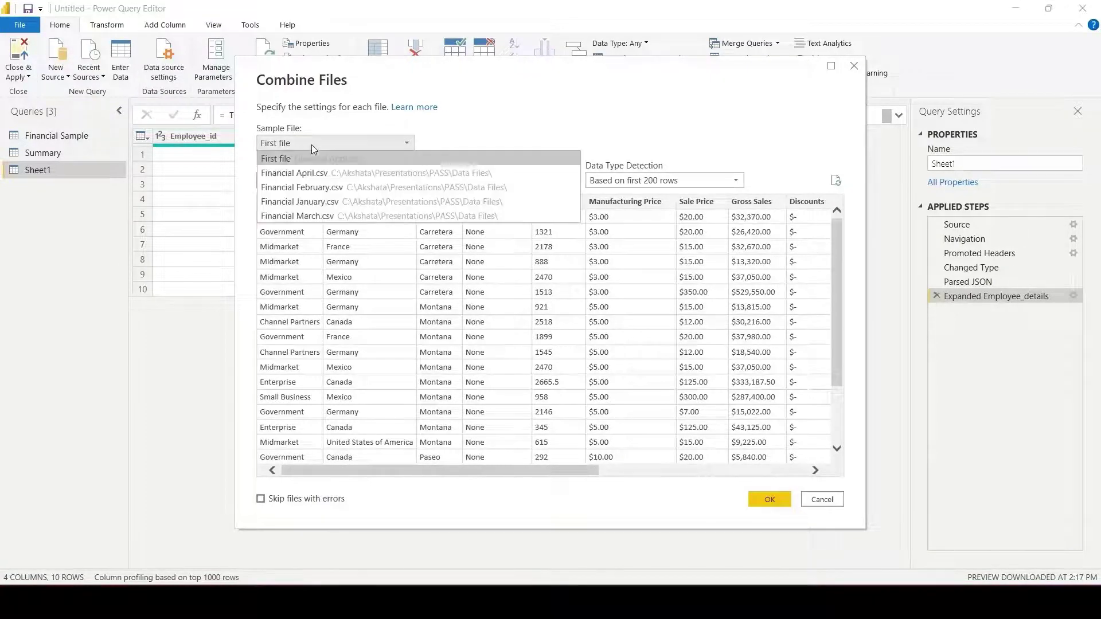
pyautogui.press('Escape')
pyautogui.press('Escape')
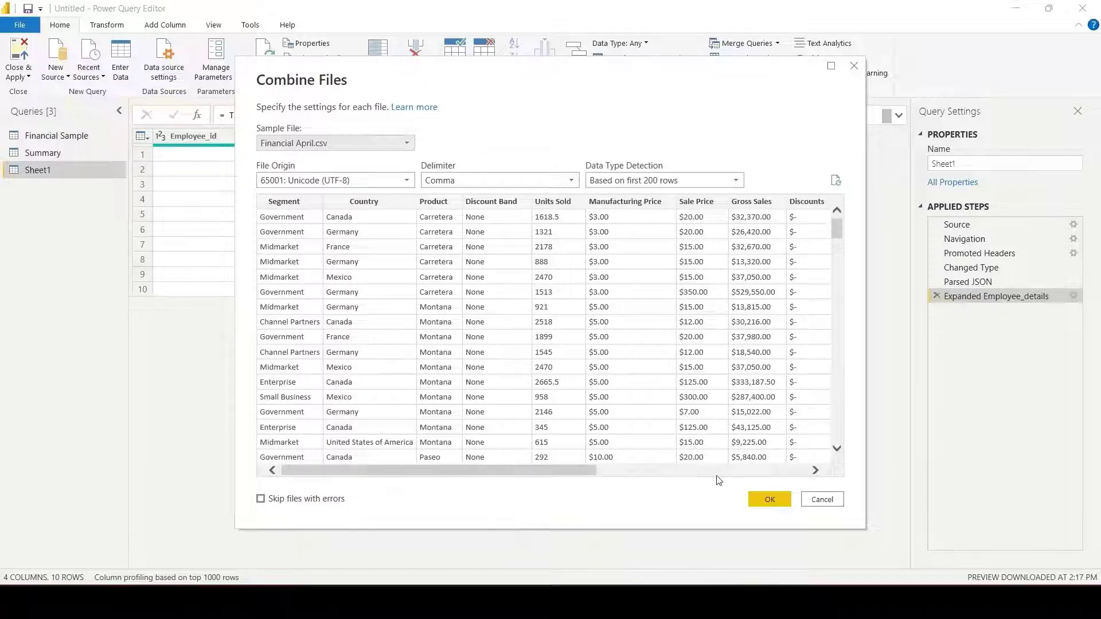
pyautogui.click(769, 499)
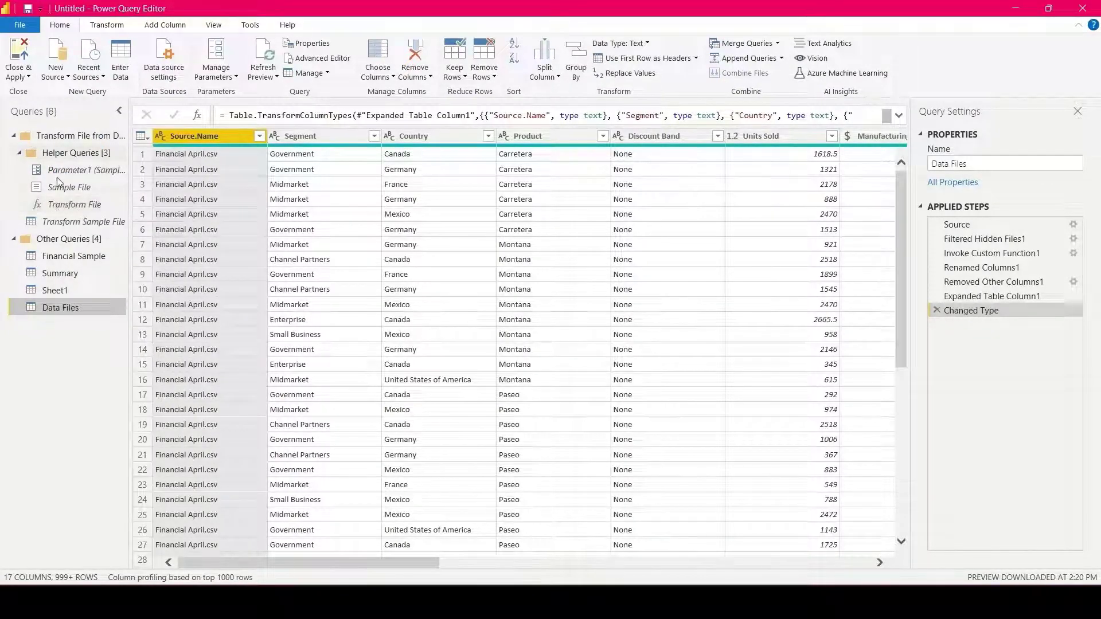
# Step: Collapse the 'Transform File from Data Files' group and select the Data Files query
pyautogui.click(13, 137)
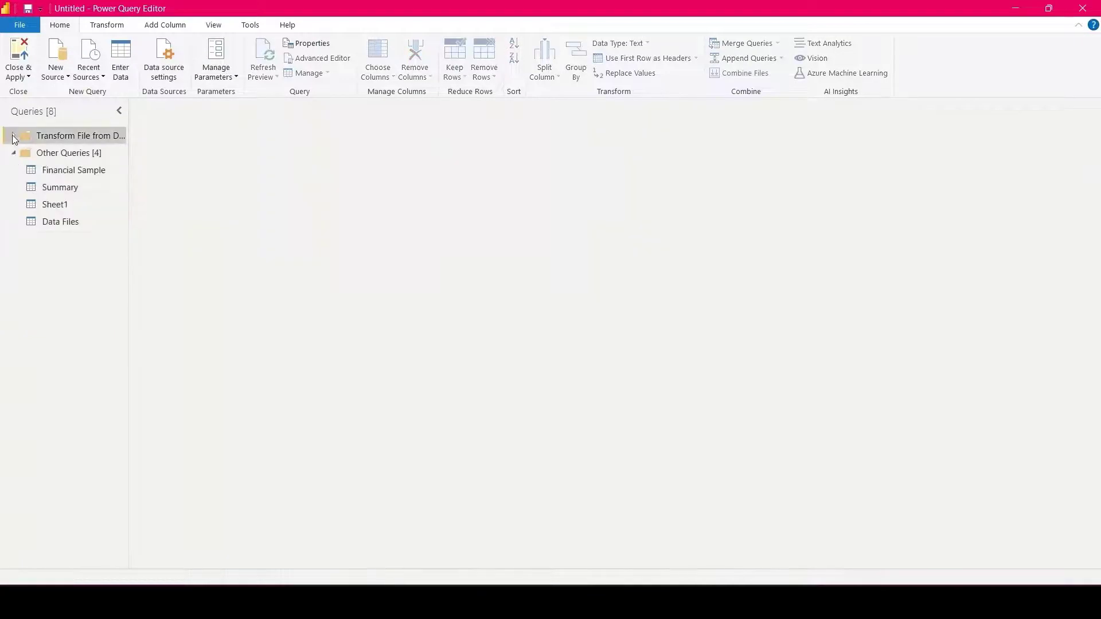
pyautogui.click(67, 222)
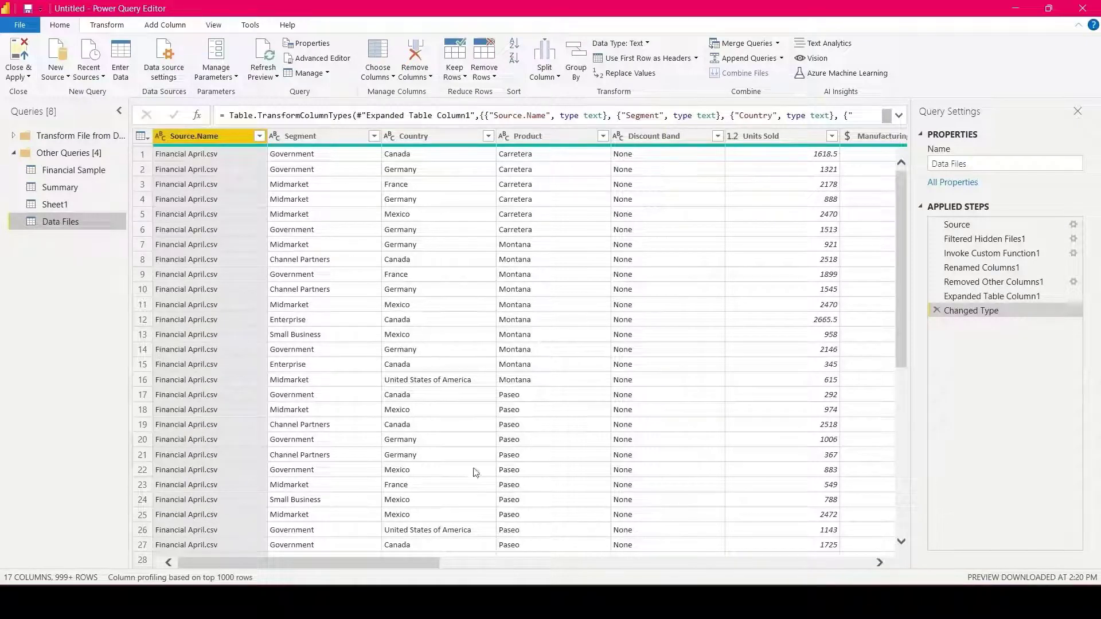
pyautogui.moveTo(423, 560); pyautogui.dragTo(252, 537)
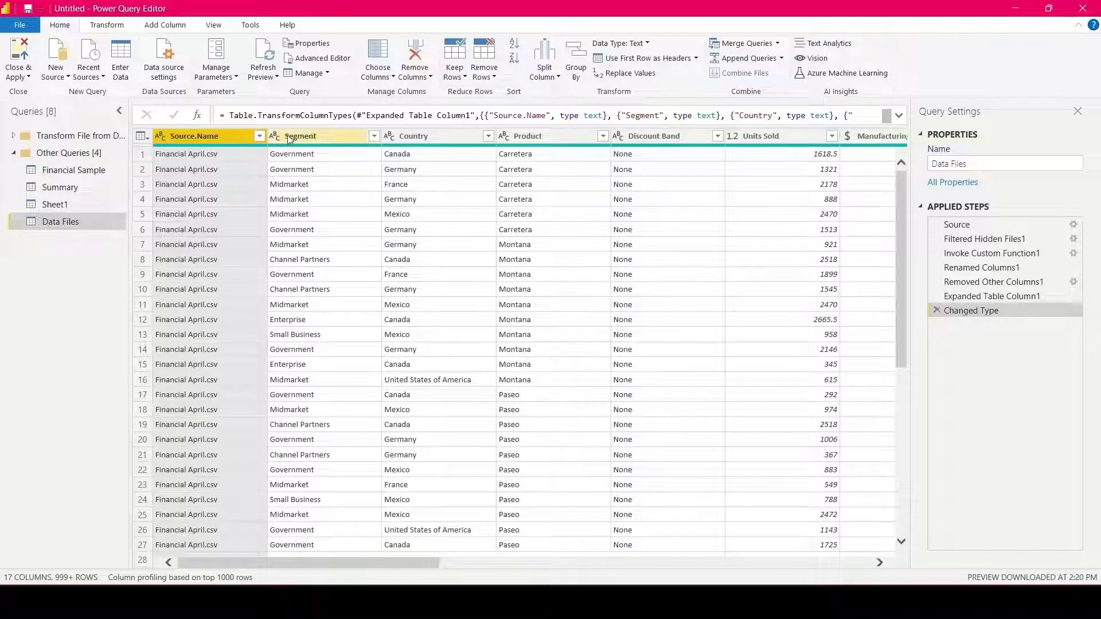
# Step: Start a new Text parameter named Segment with suggested values as a list
pyautogui.click(236, 79)
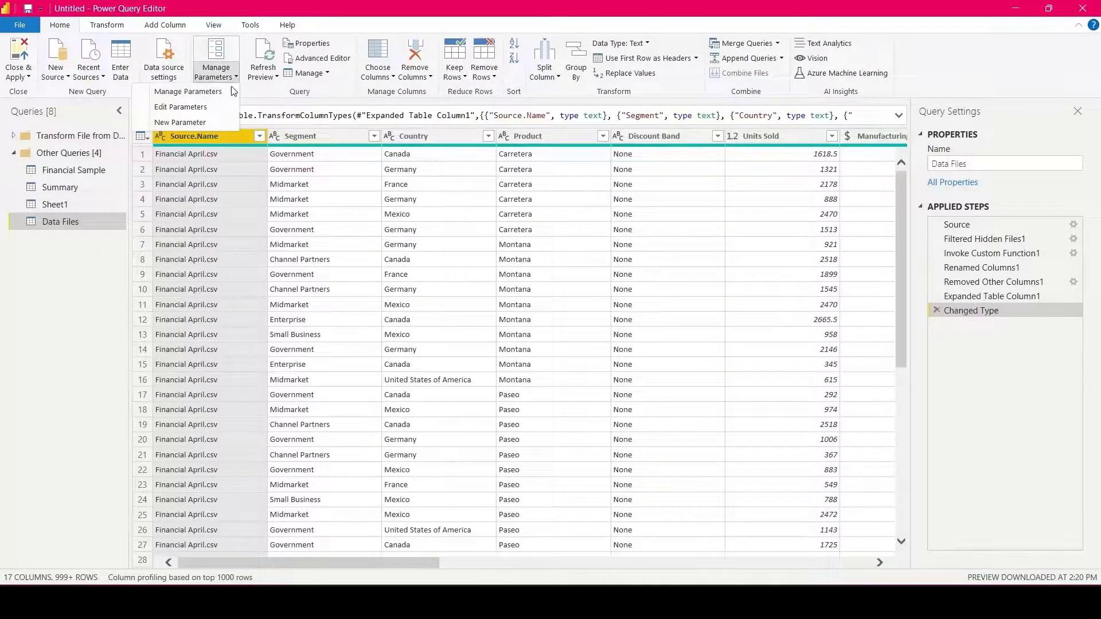
pyautogui.click(211, 122)
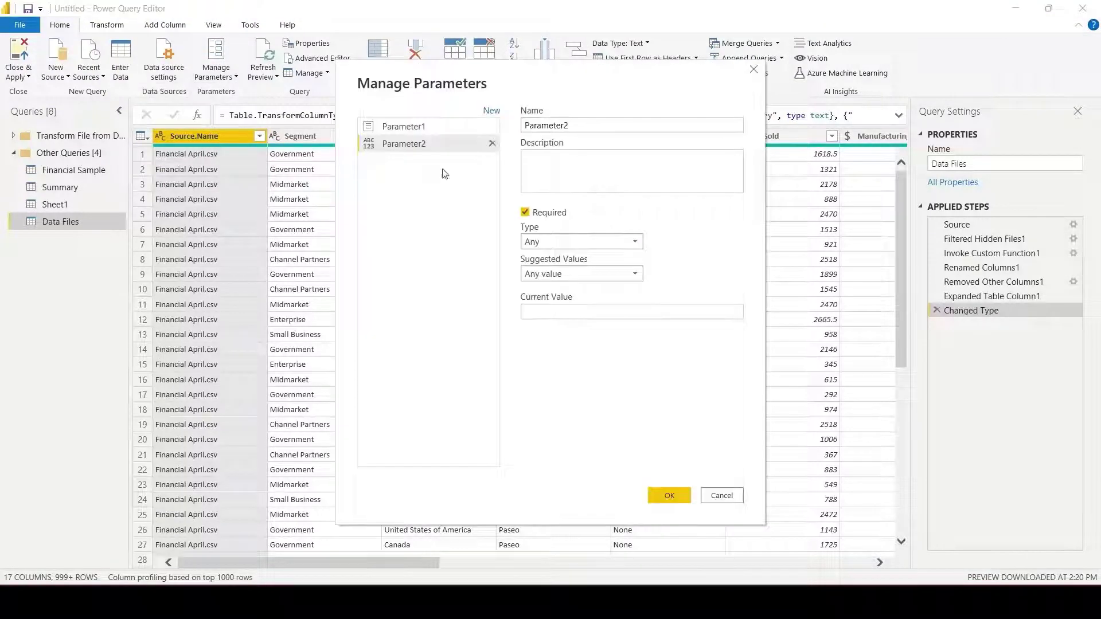
pyautogui.doubleClick(566, 126)
pyautogui.write('Segment')
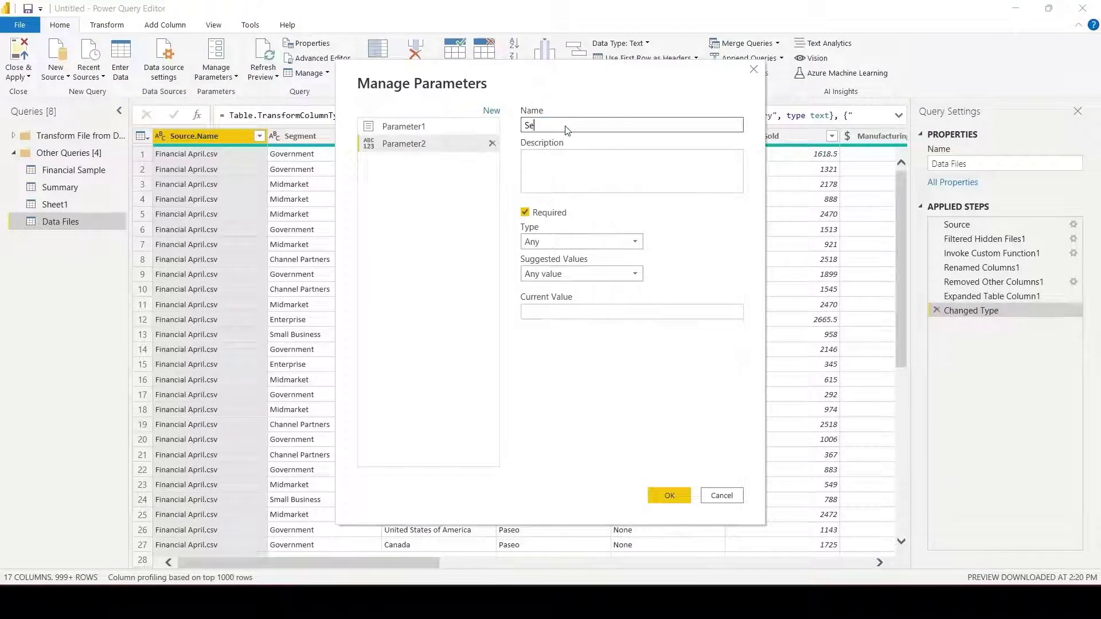
pyautogui.click(560, 239)
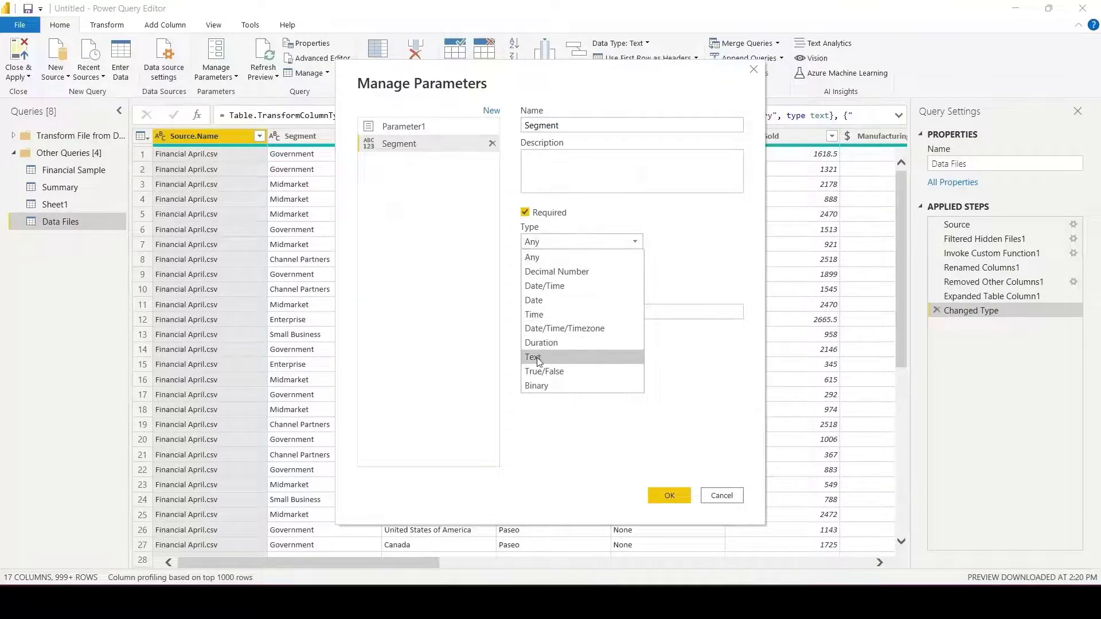
pyautogui.click(539, 357)
pyautogui.click(551, 274)
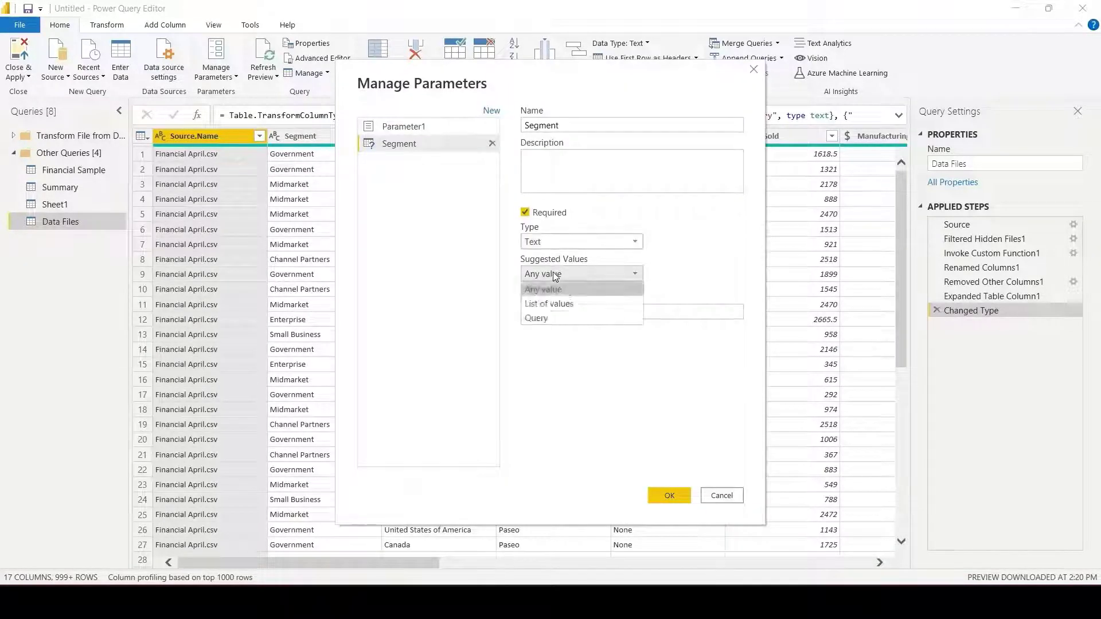
pyautogui.click(555, 304)
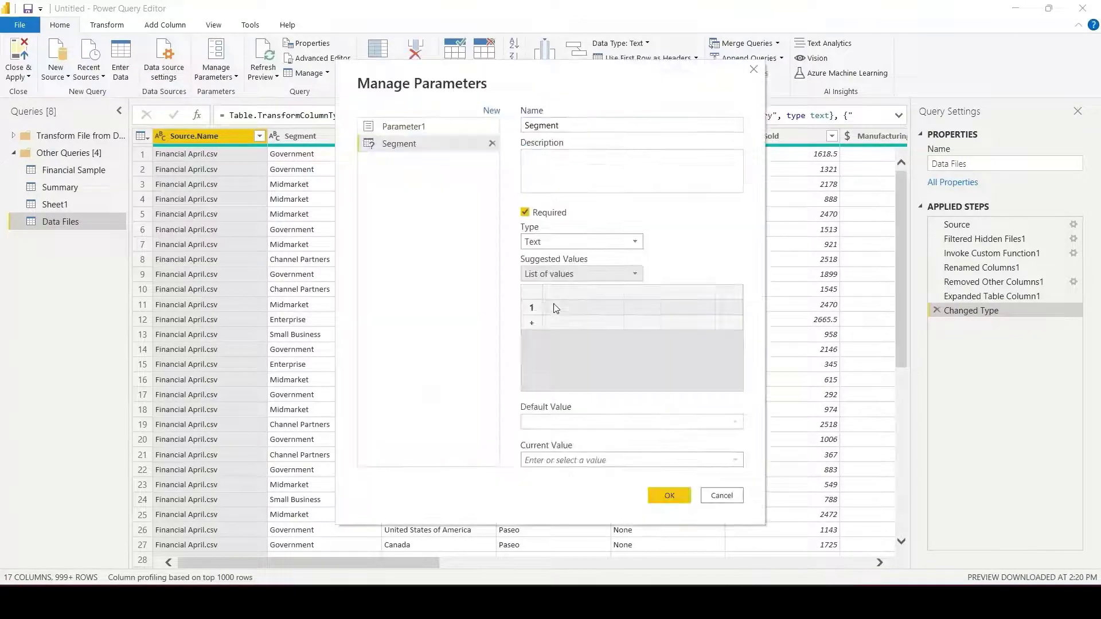
# Step: List Government and Midmarket as allowed values, with Government as default and current value
pyautogui.click(578, 310)
pyautogui.write('Government')
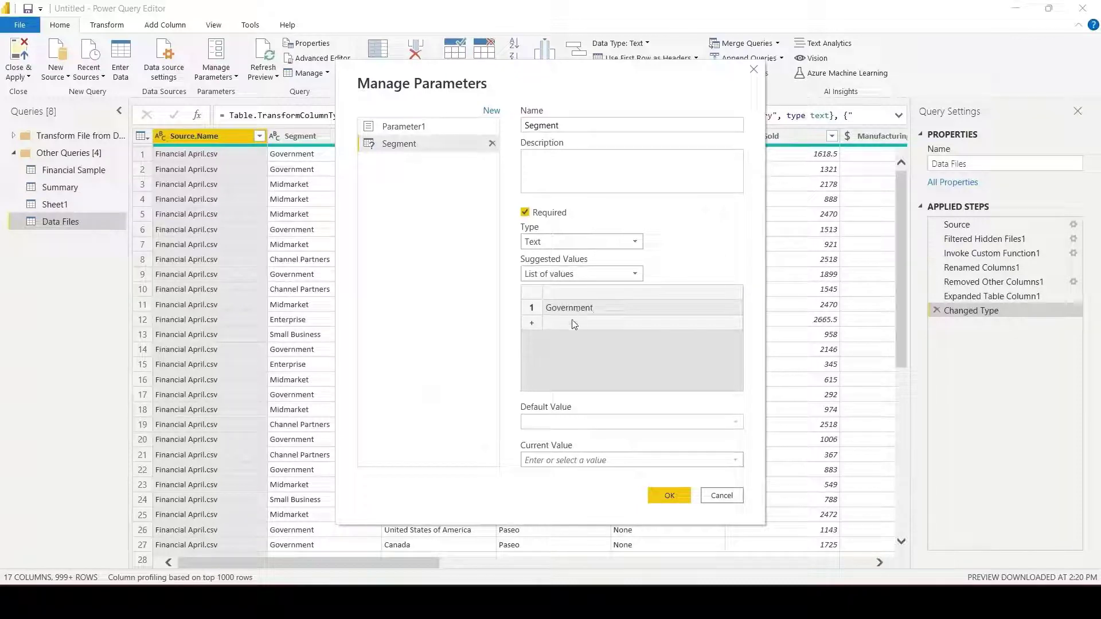
pyautogui.click(570, 323)
pyautogui.write('Midma')
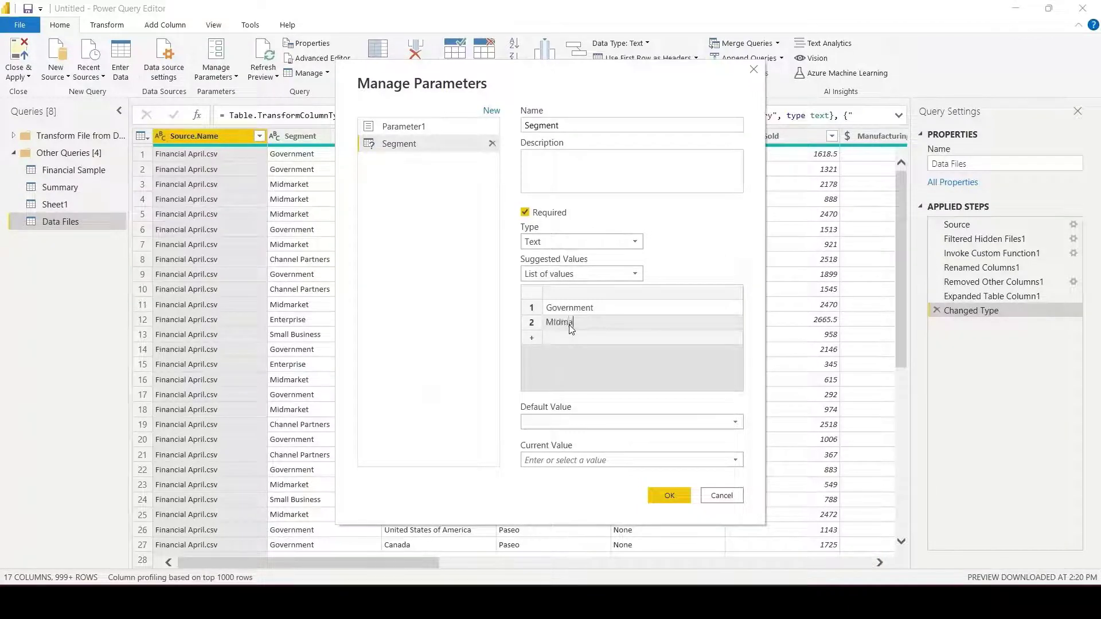
pyautogui.write('rket')
pyautogui.click(639, 427)
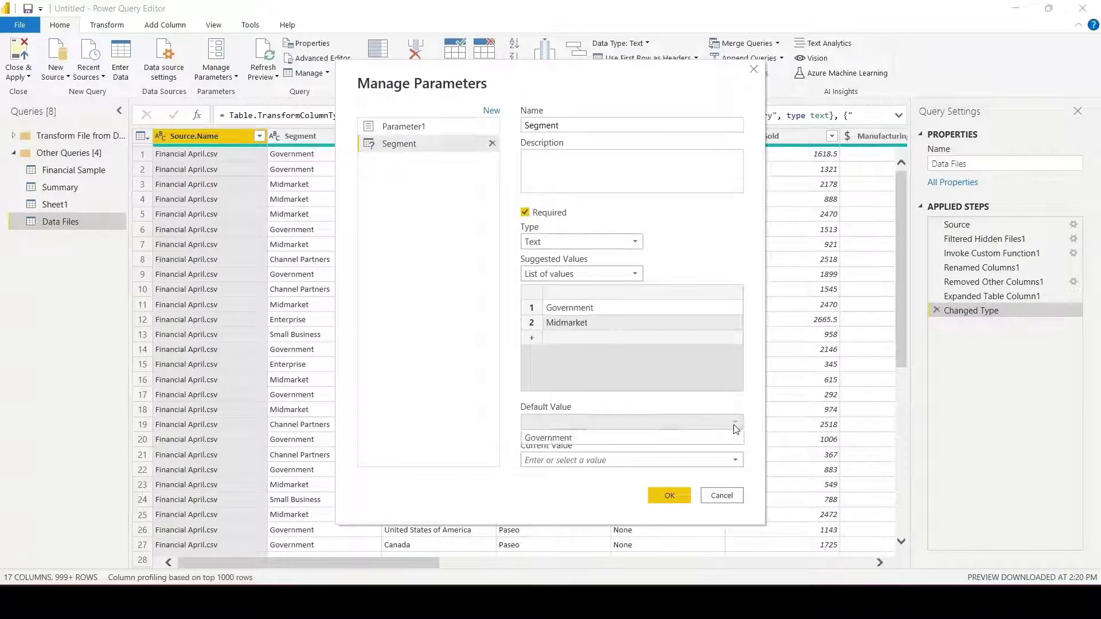
pyautogui.click(627, 438)
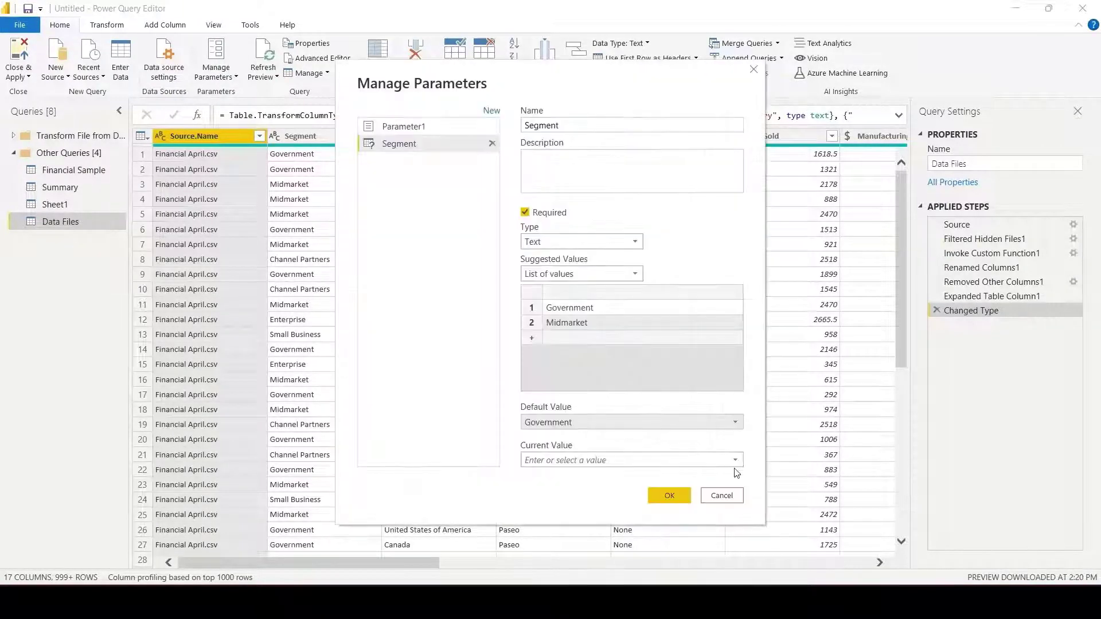
pyautogui.click(734, 459)
pyautogui.click(624, 476)
pyautogui.press('Return')
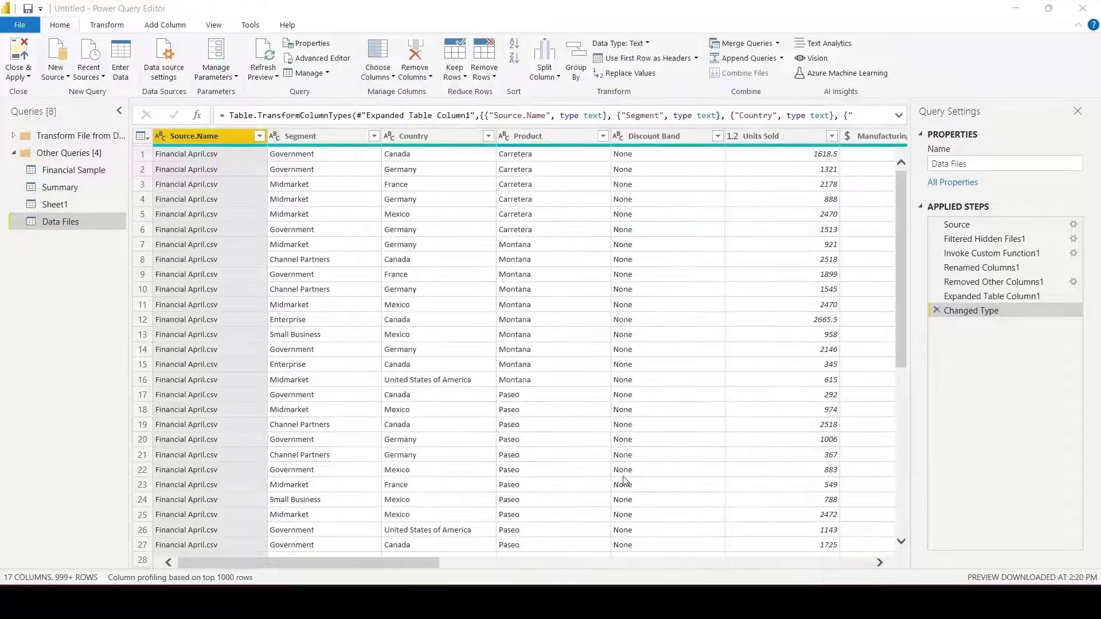
# Step: Save the parameter and filter Data Files to rows where Segment equals the Segment parameter
pyautogui.click(671, 495)
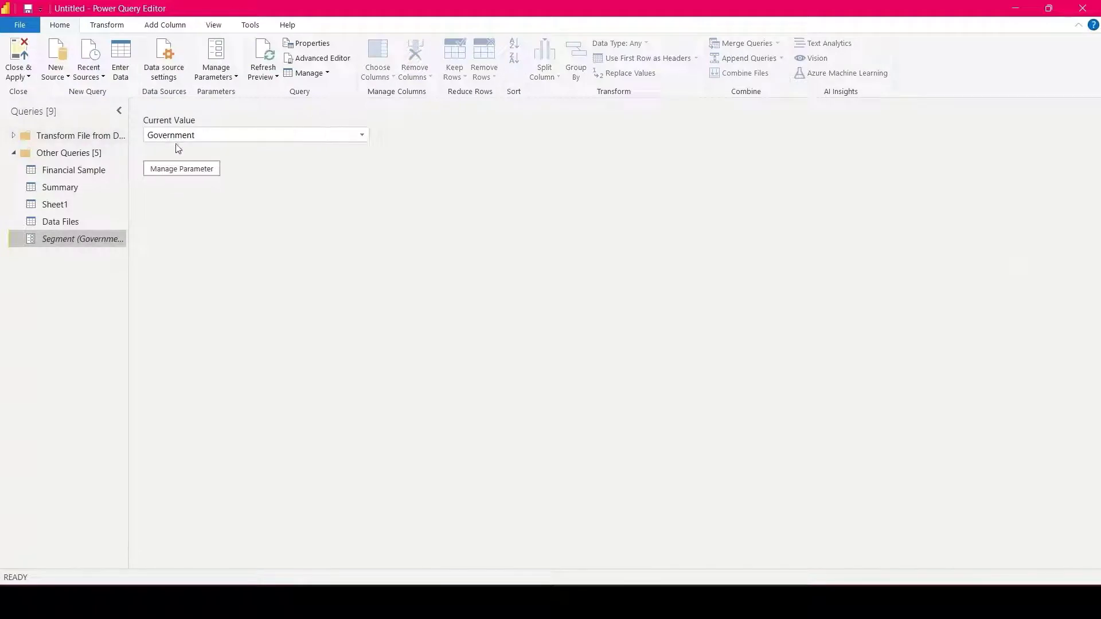
pyautogui.click(52, 223)
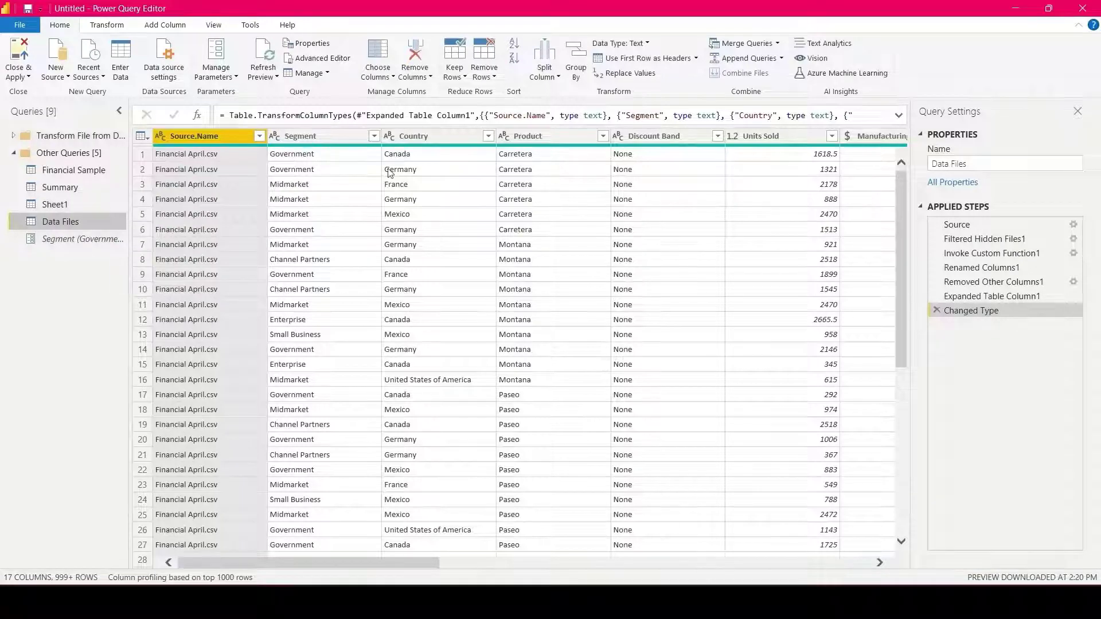
pyautogui.click(373, 136)
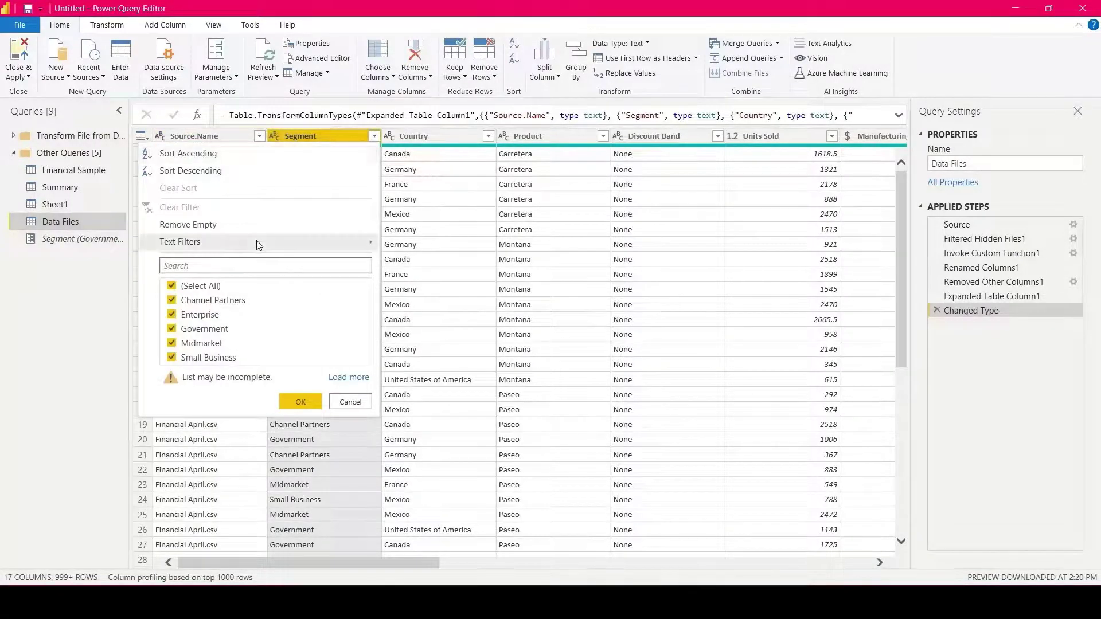
pyautogui.moveTo(257, 242)
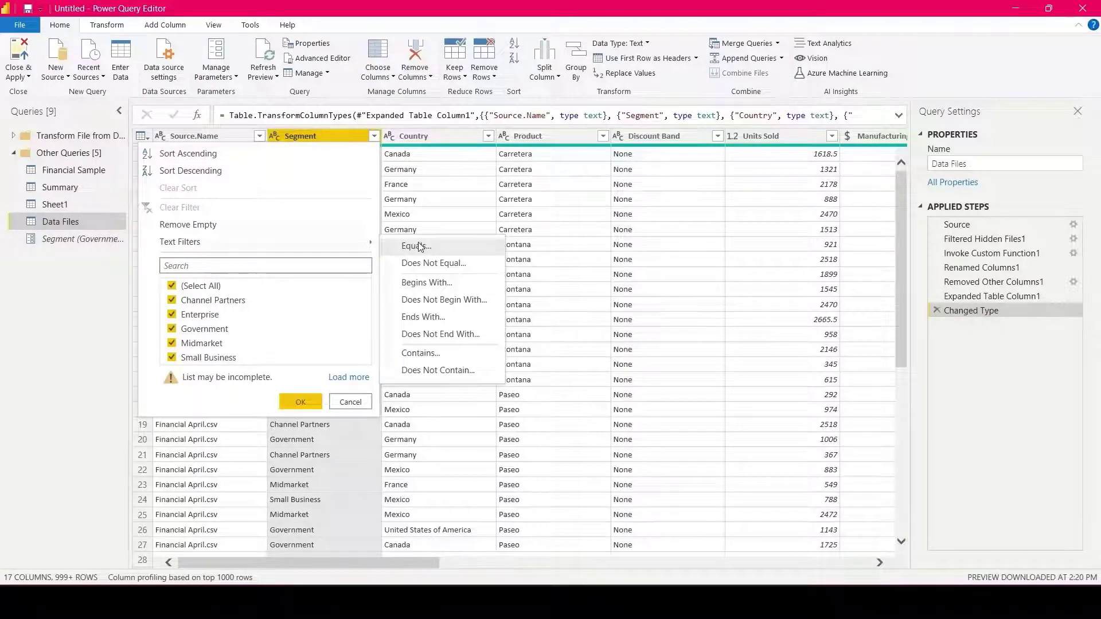
pyautogui.click(417, 246)
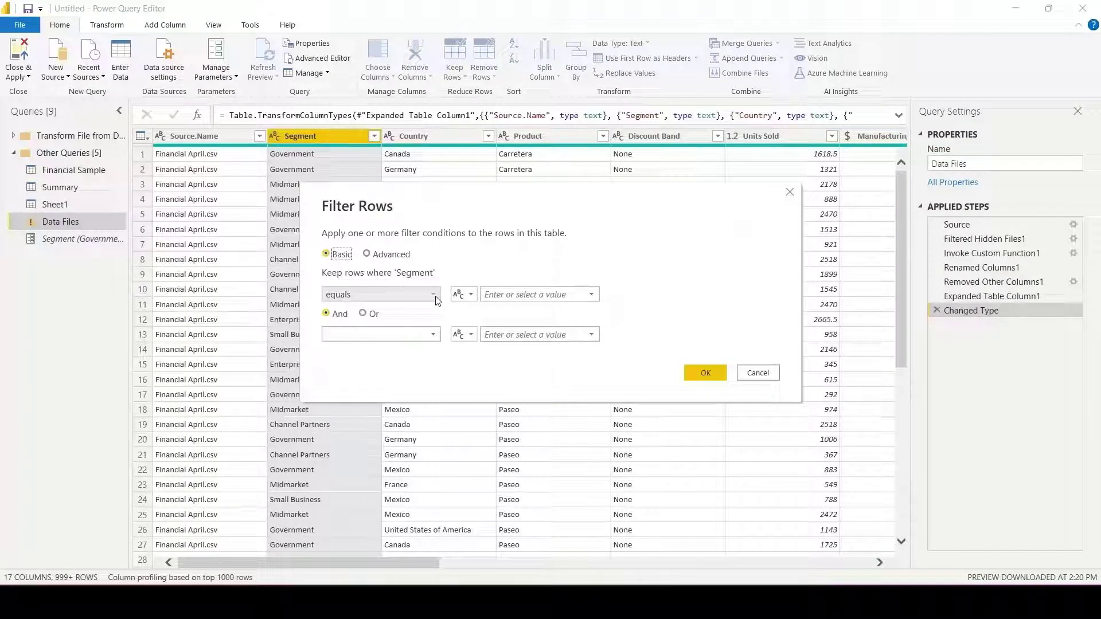
pyautogui.click(469, 294)
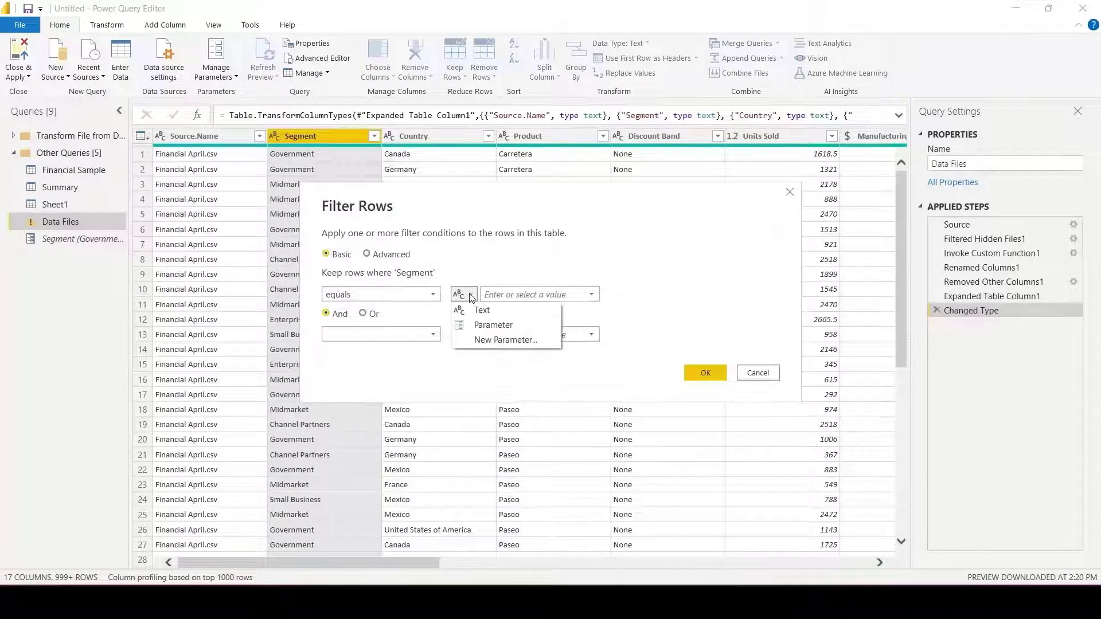
pyautogui.click(481, 324)
pyautogui.click(591, 294)
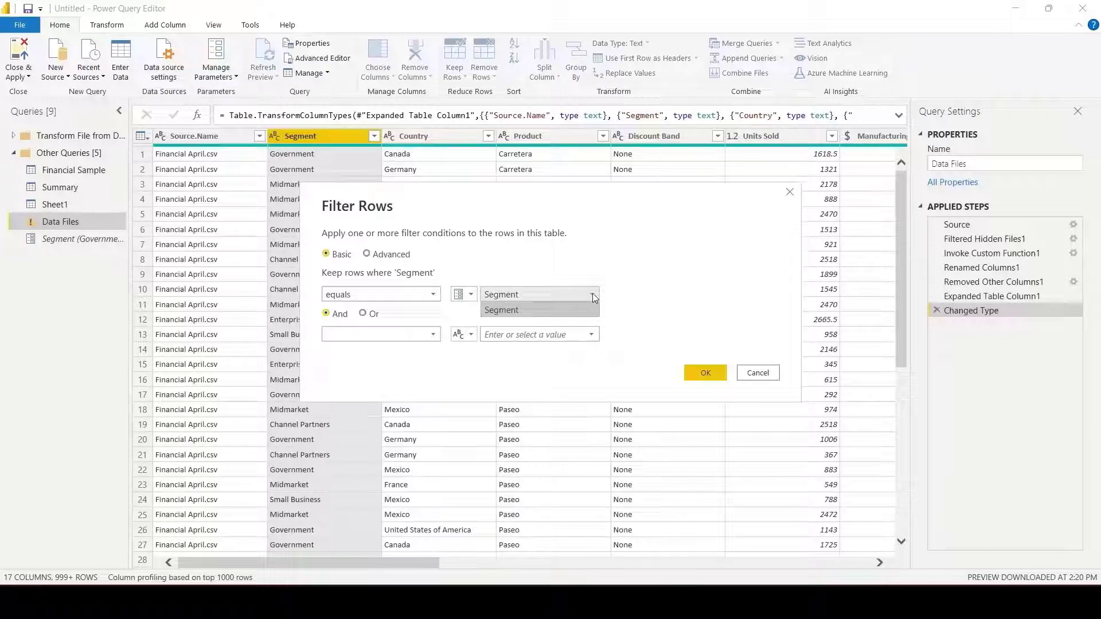
pyautogui.click(593, 294)
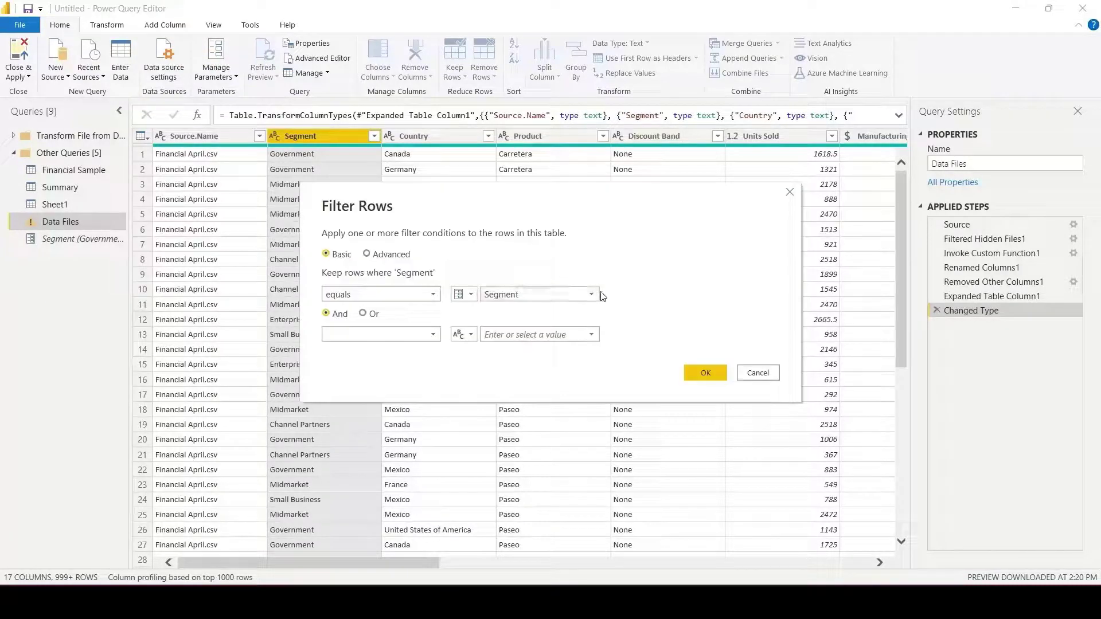
pyautogui.click(708, 370)
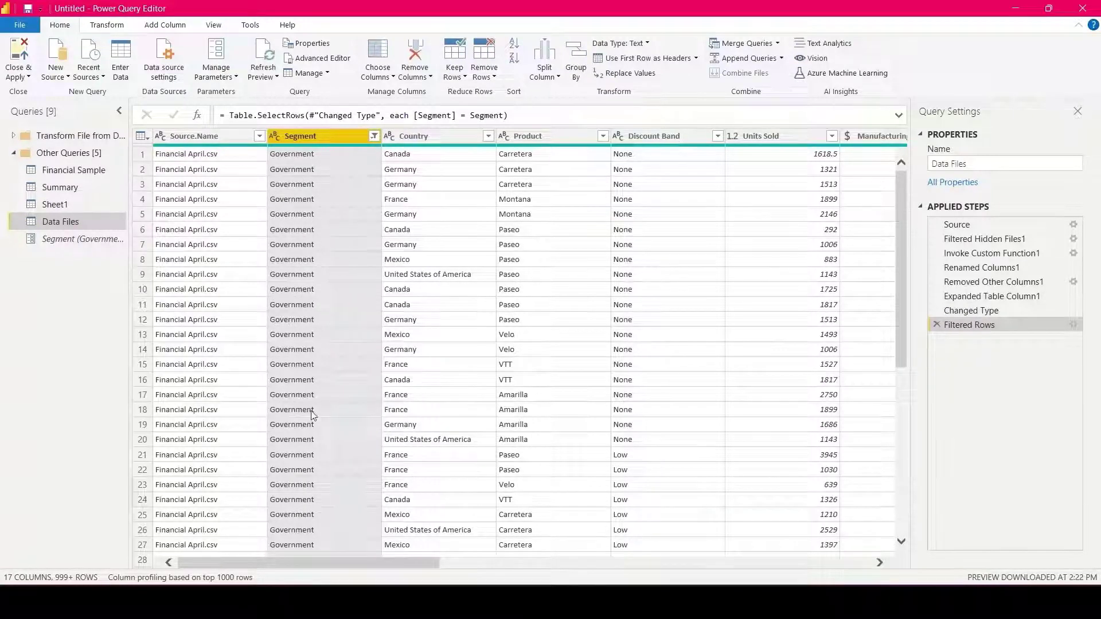
# Step: Switch the Segment parameter's current value to Midmarket and check the Data Files rows
pyautogui.click(83, 238)
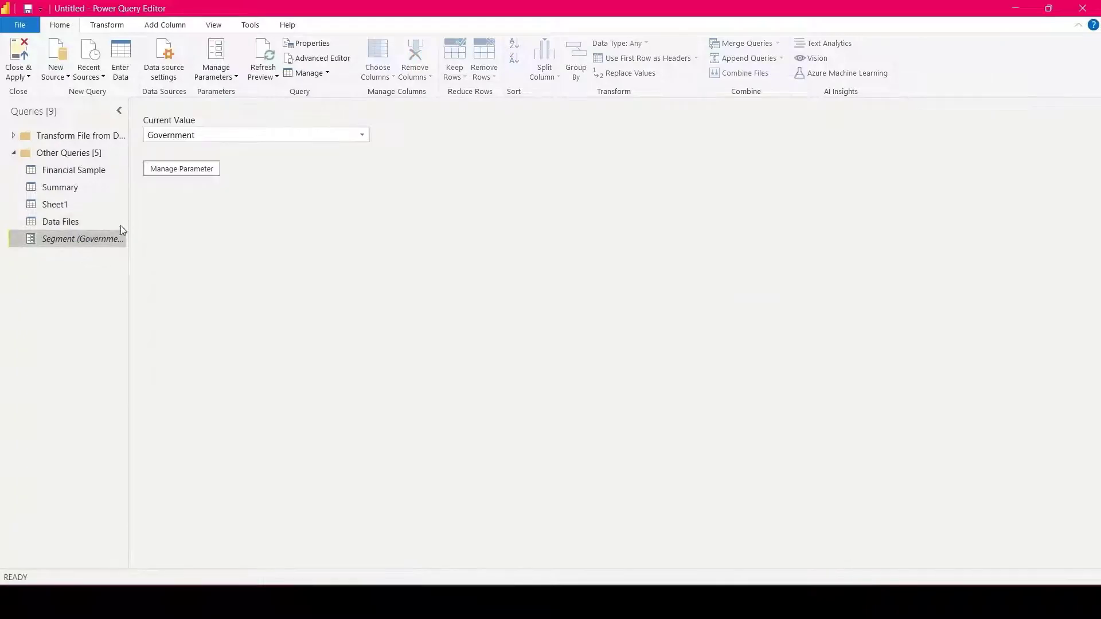
pyautogui.click(362, 134)
pyautogui.click(255, 164)
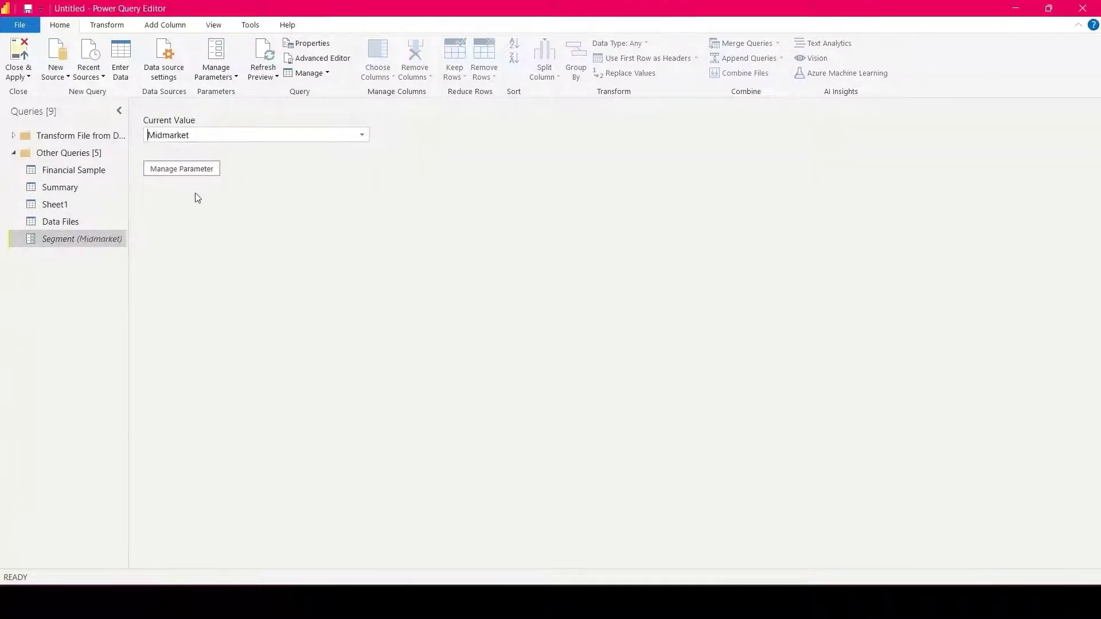
pyautogui.click(80, 222)
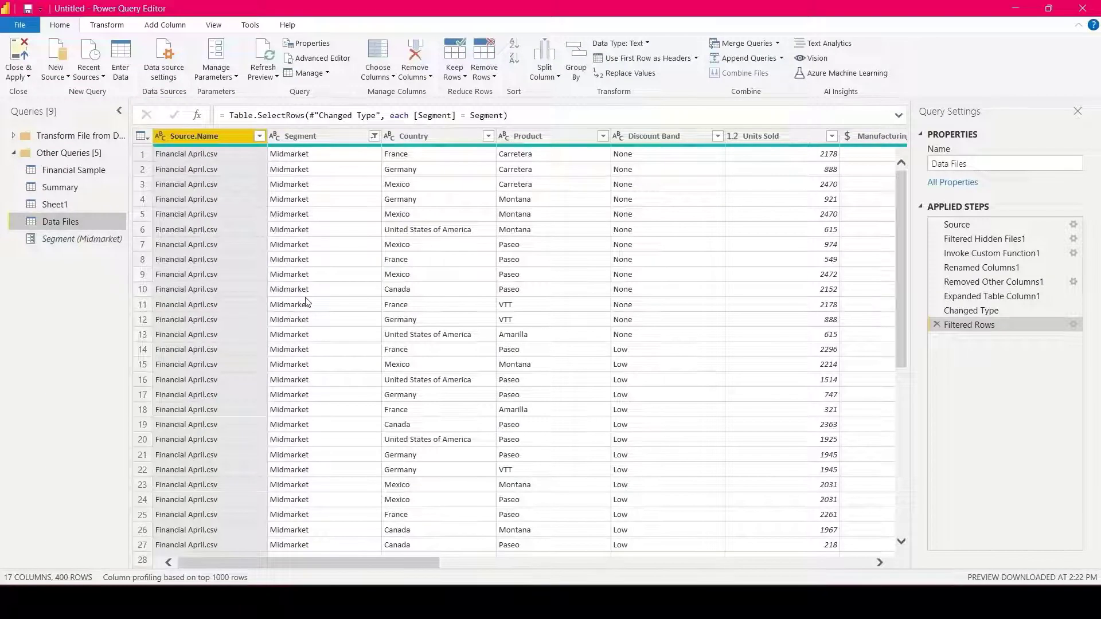
pyautogui.click(67, 187)
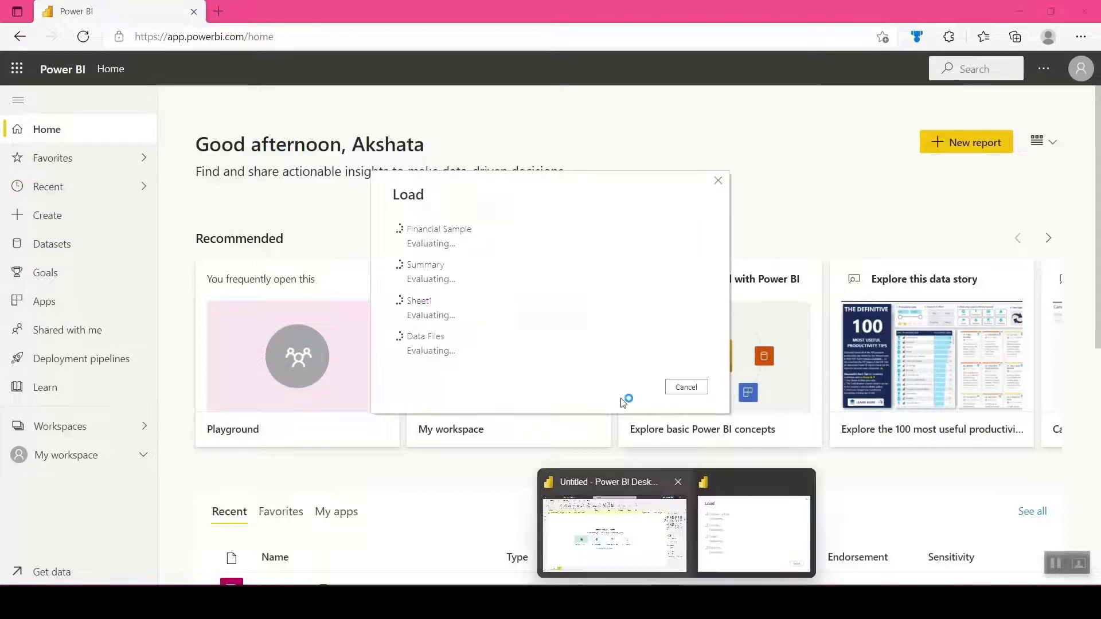
# Step: Return to Power BI Desktop while Data Files, Financial Sample, Sheet1 and Summary load
pyautogui.click(654, 521)
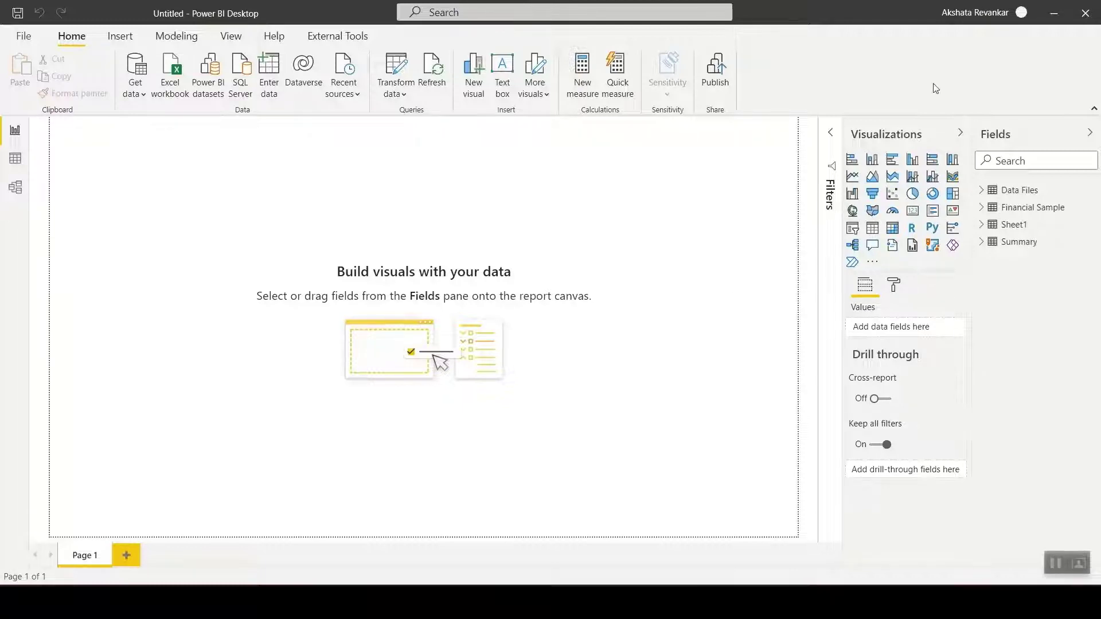
# Step: Begin publishing, first saving the report as PassSummit.pbix over the existing file
pyautogui.click(715, 65)
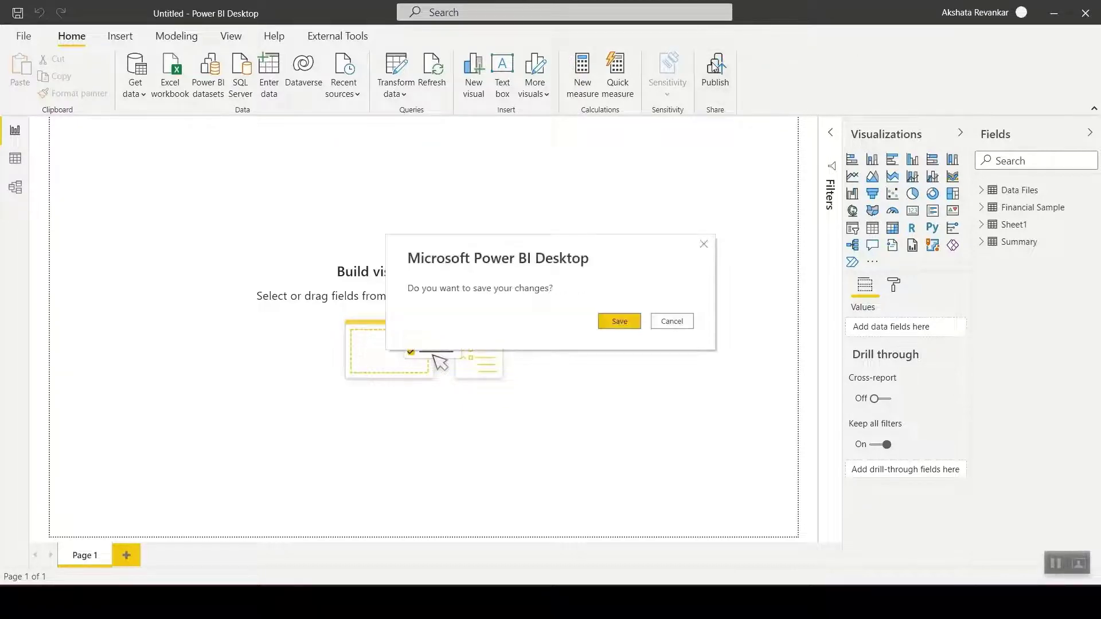
pyautogui.click(616, 322)
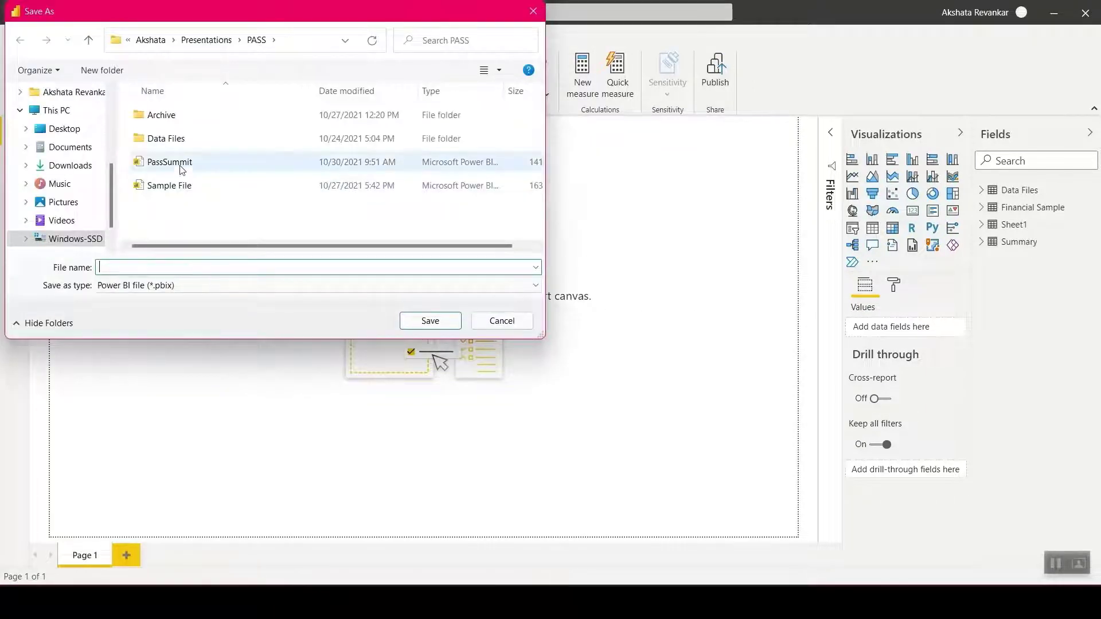
pyautogui.click(183, 164)
pyautogui.click(427, 321)
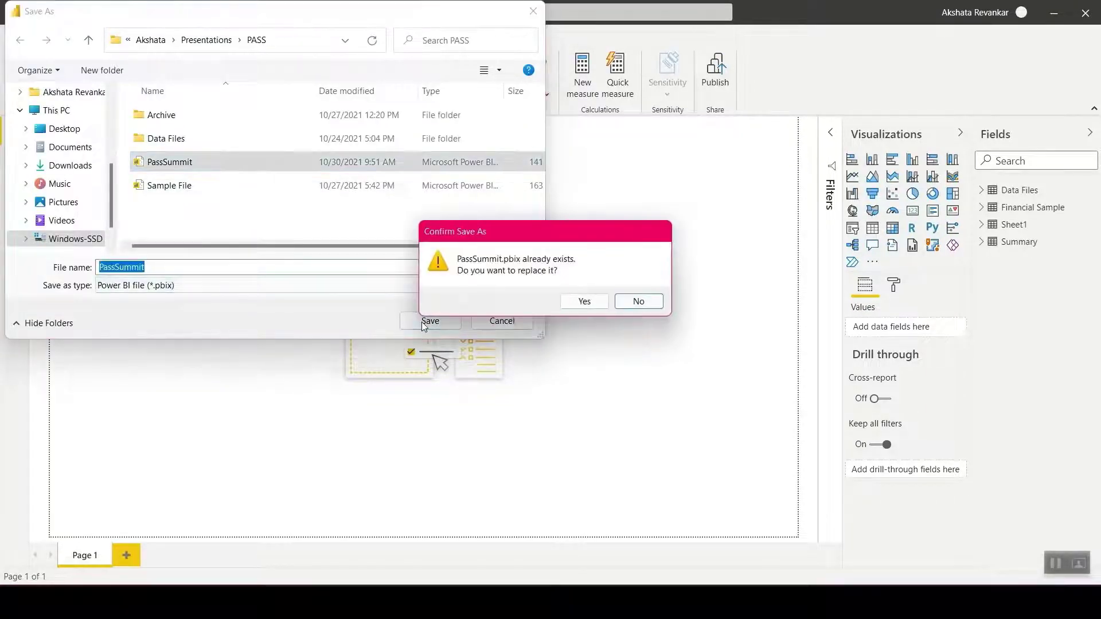
pyautogui.click(587, 301)
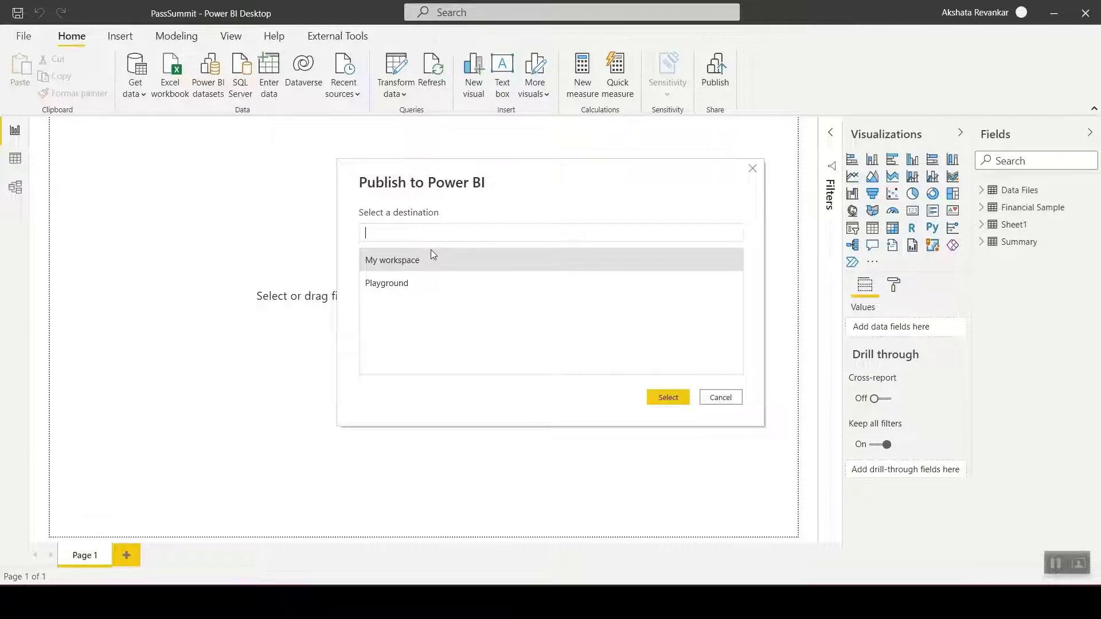
# Step: Choose Playground as the destination, then check the Playground workspace in the Power BI web portal
pyautogui.click(401, 286)
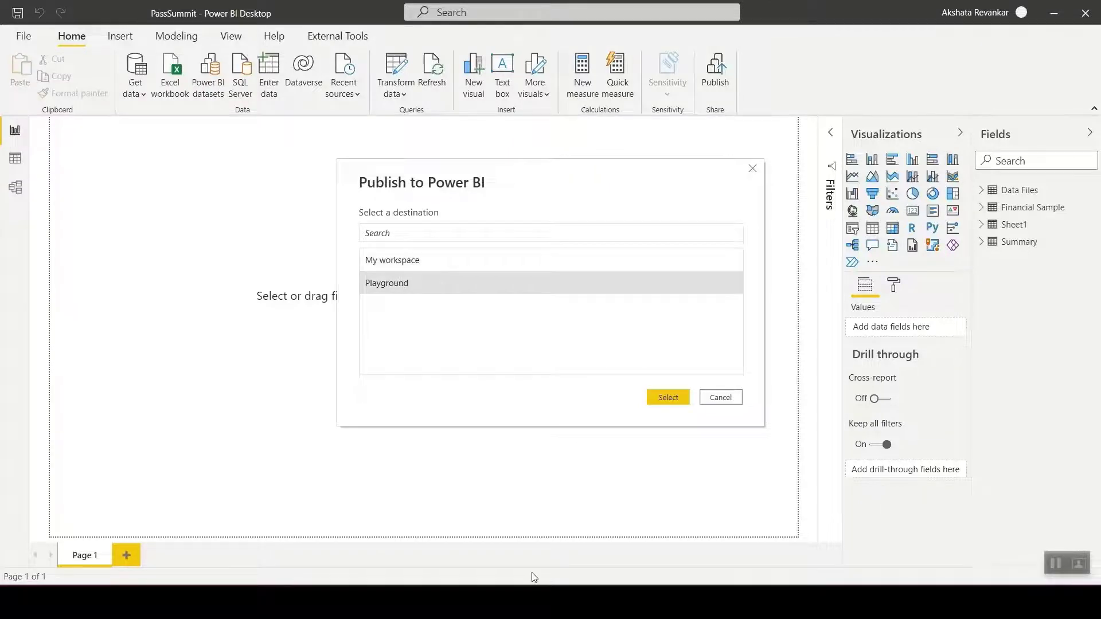
pyautogui.moveTo(648, 602)
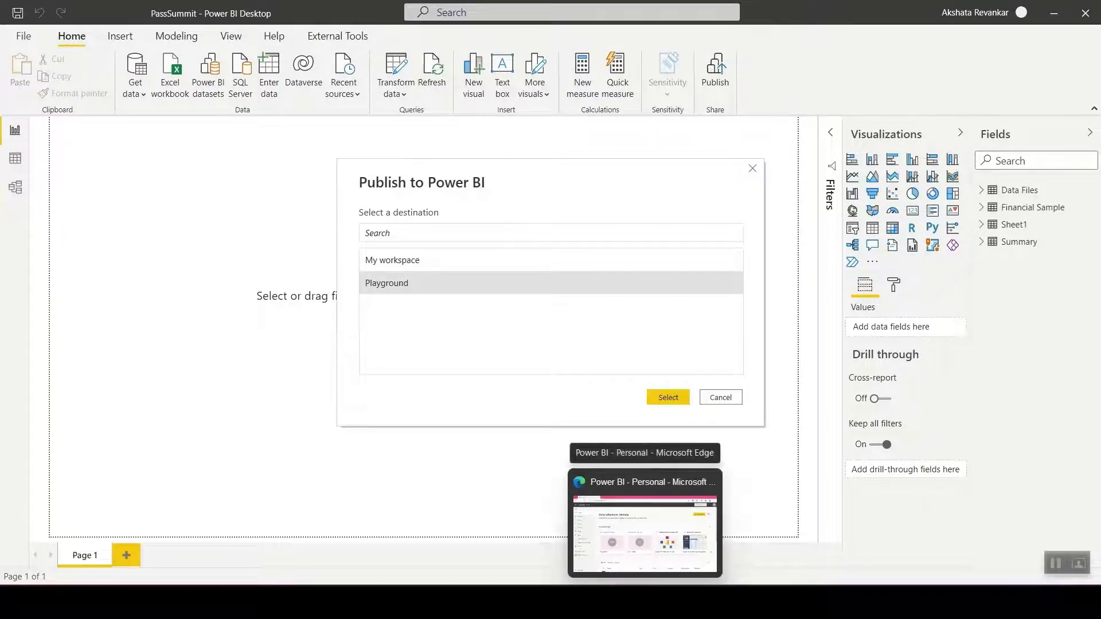
pyautogui.click(648, 519)
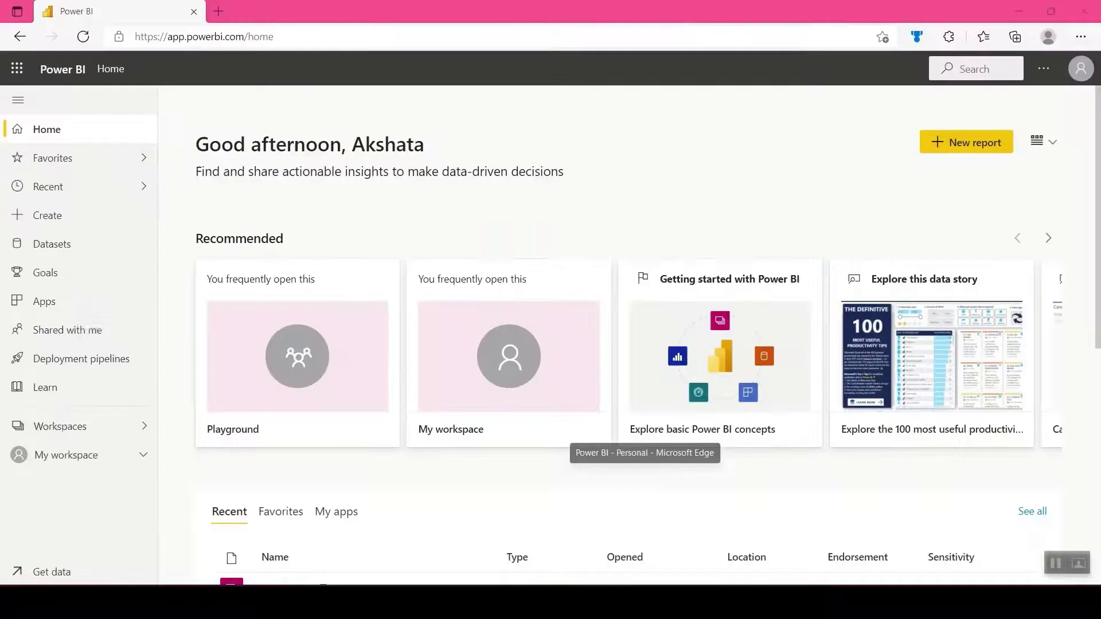
pyautogui.click(92, 428)
pyautogui.click(220, 194)
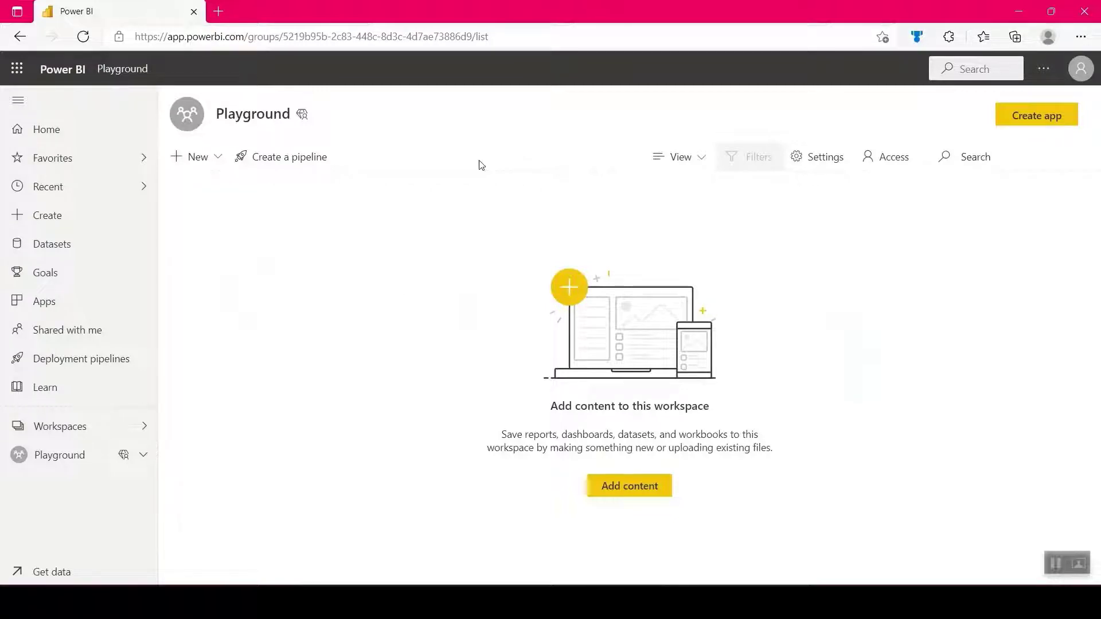
pyautogui.click(83, 36)
# Step: Publish PassSummit.pbix to Playground and dismiss the success confirmation
pyautogui.moveTo(678, 602)
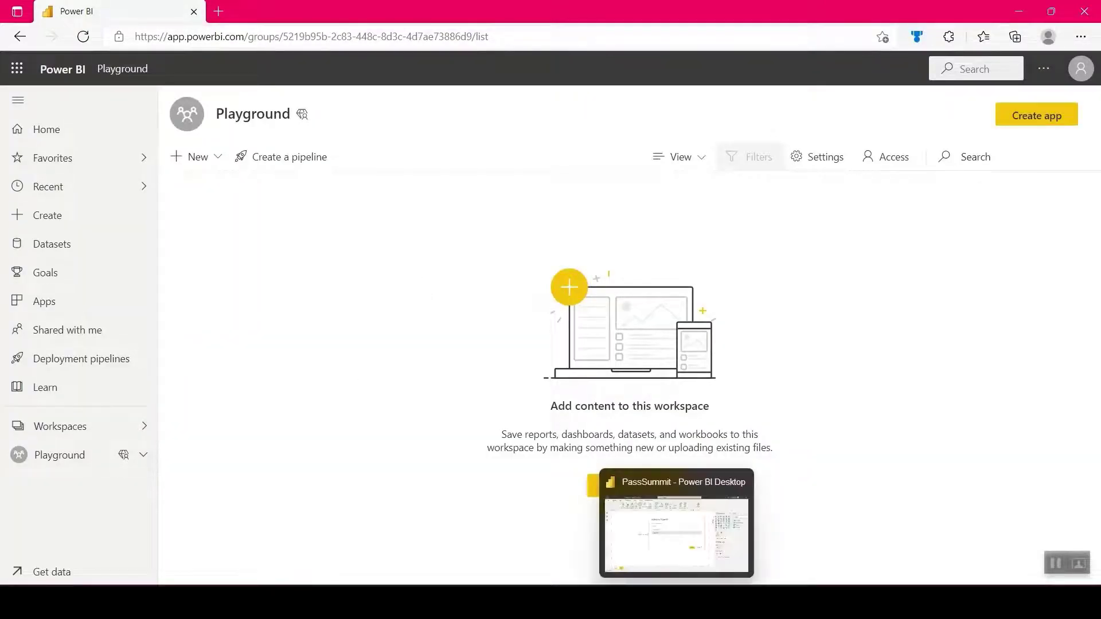
pyautogui.click(678, 551)
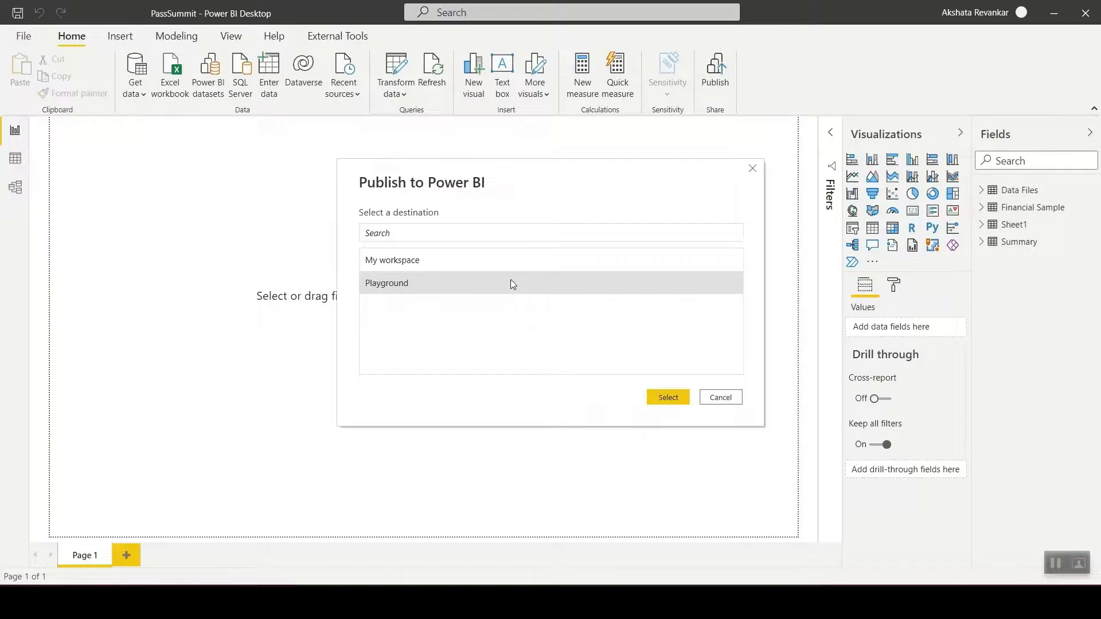
pyautogui.click(681, 398)
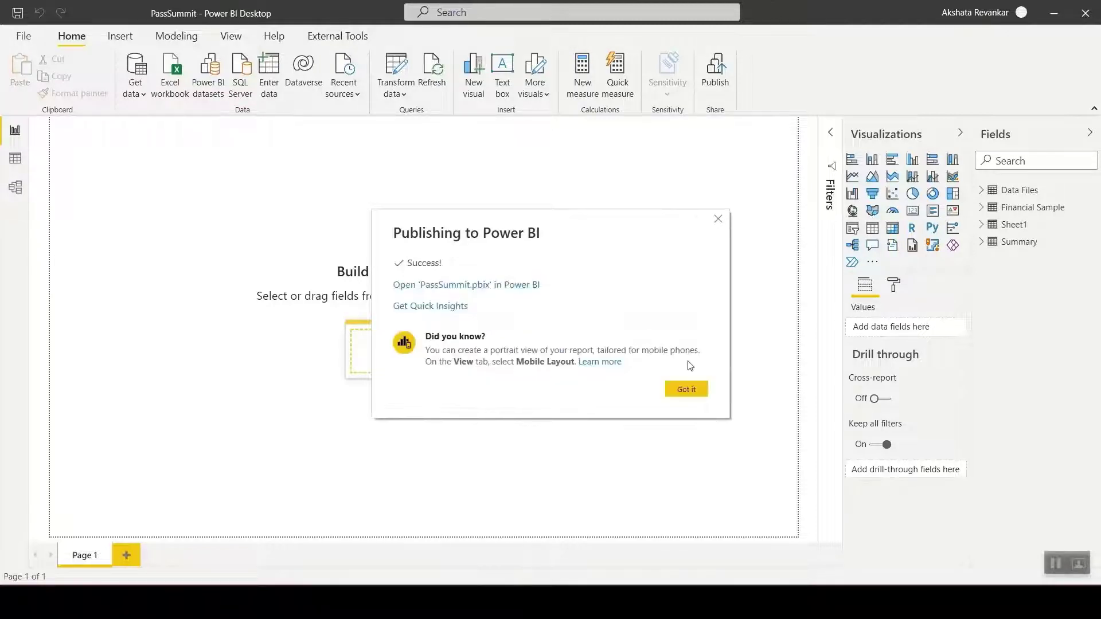
pyautogui.click(688, 390)
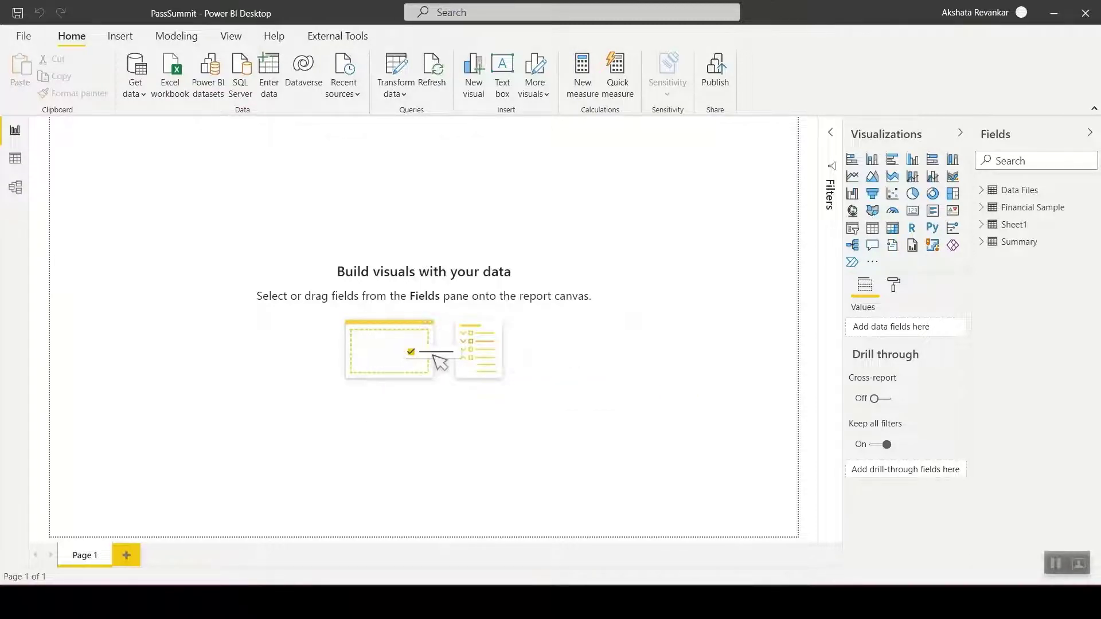
# Step: Refresh the Playground workspace to see PassSummit, then go to New > Dataset for Get Data
pyautogui.click(633, 584)
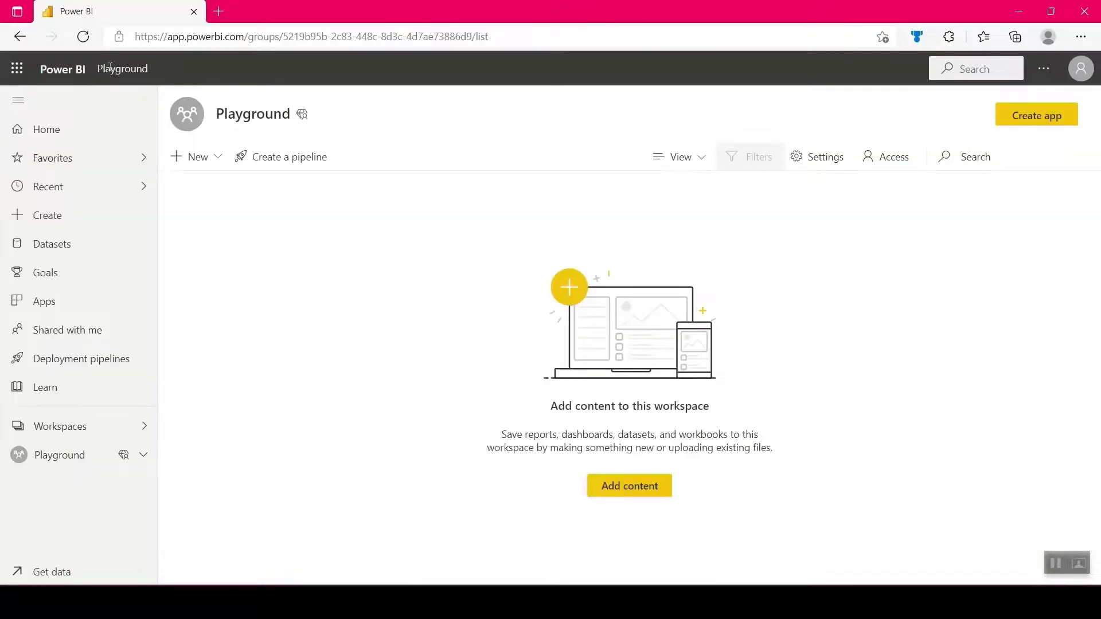
pyautogui.click(82, 37)
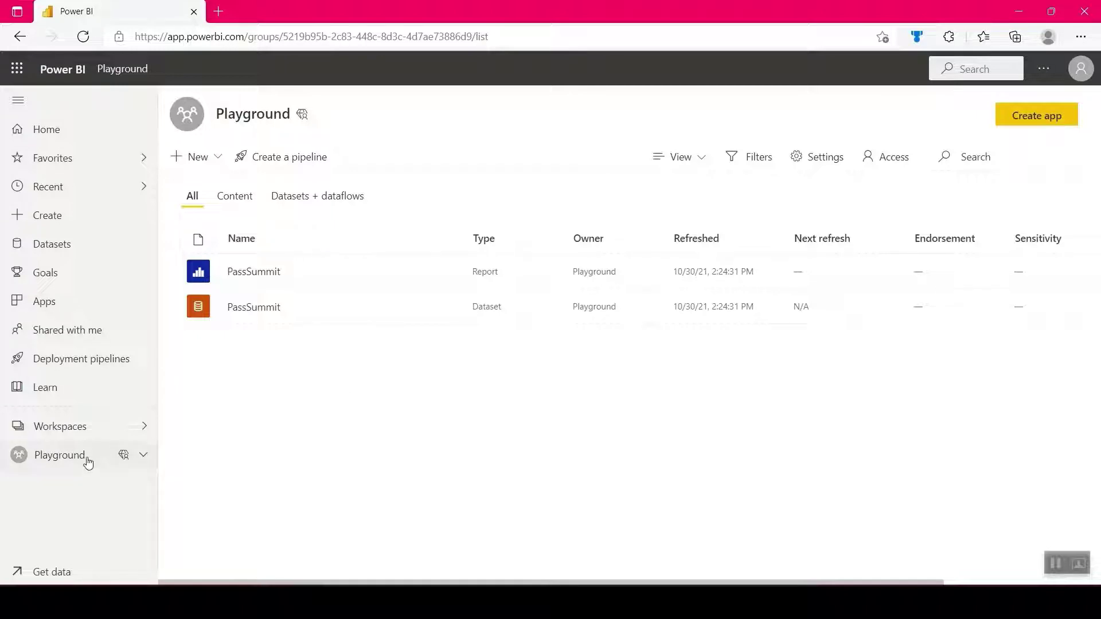
pyautogui.click(216, 163)
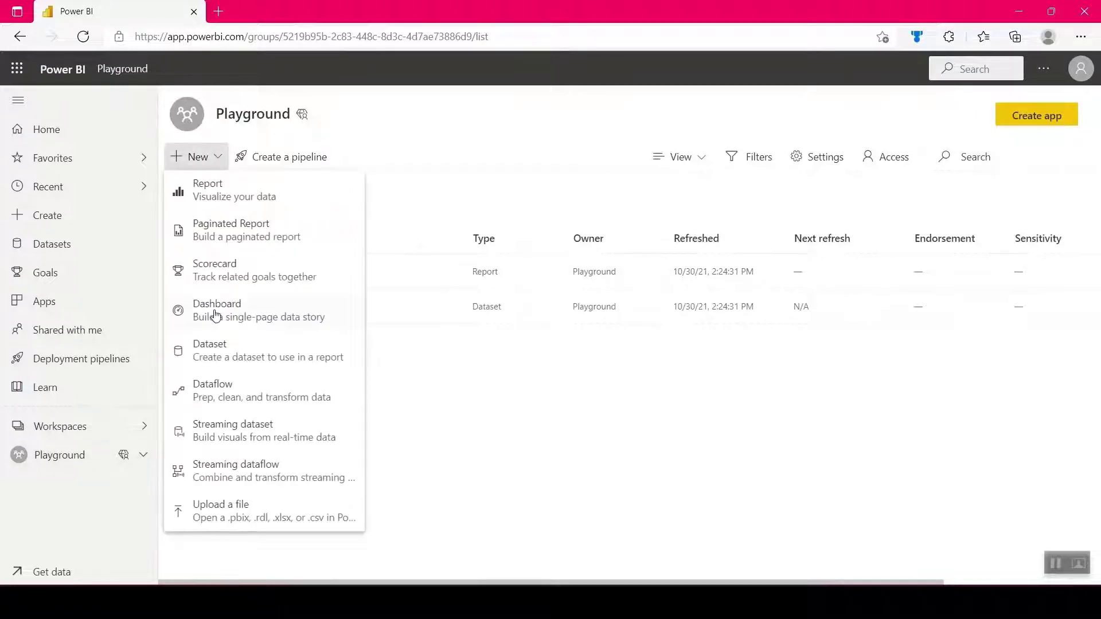
pyautogui.click(216, 358)
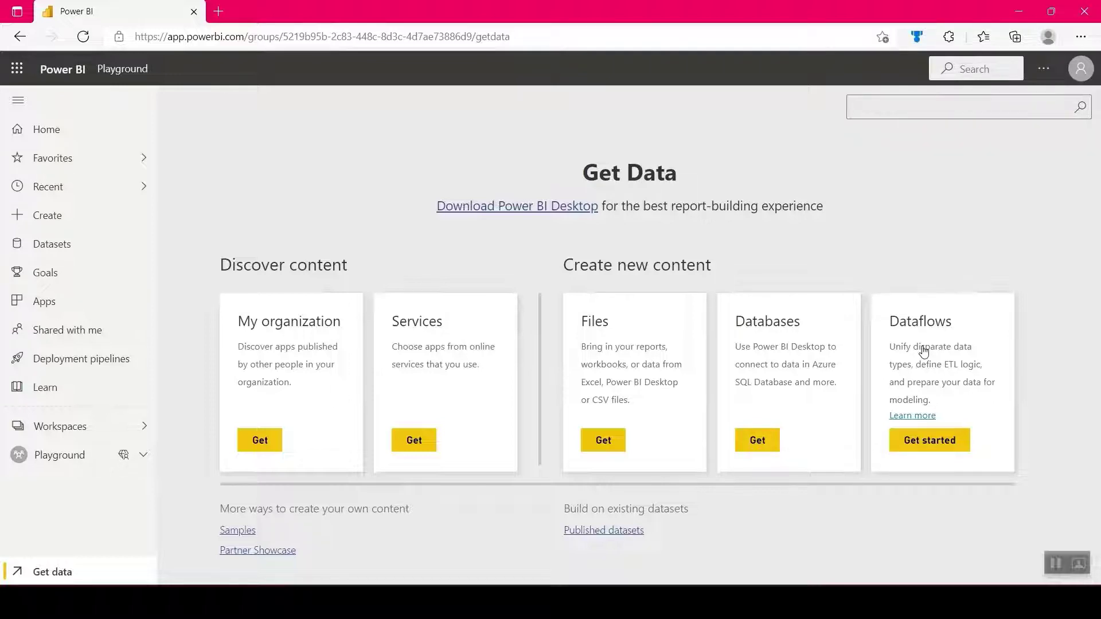
# Step: Start a dataflow that defines new tables and choose MySQL database as its source
pyautogui.click(928, 441)
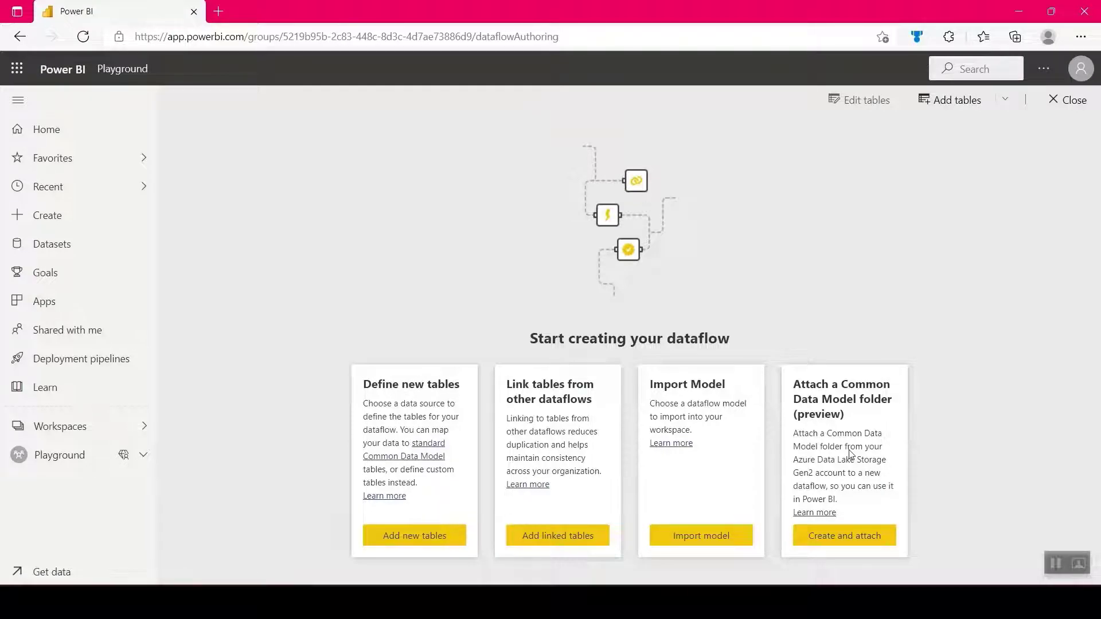
pyautogui.click(411, 537)
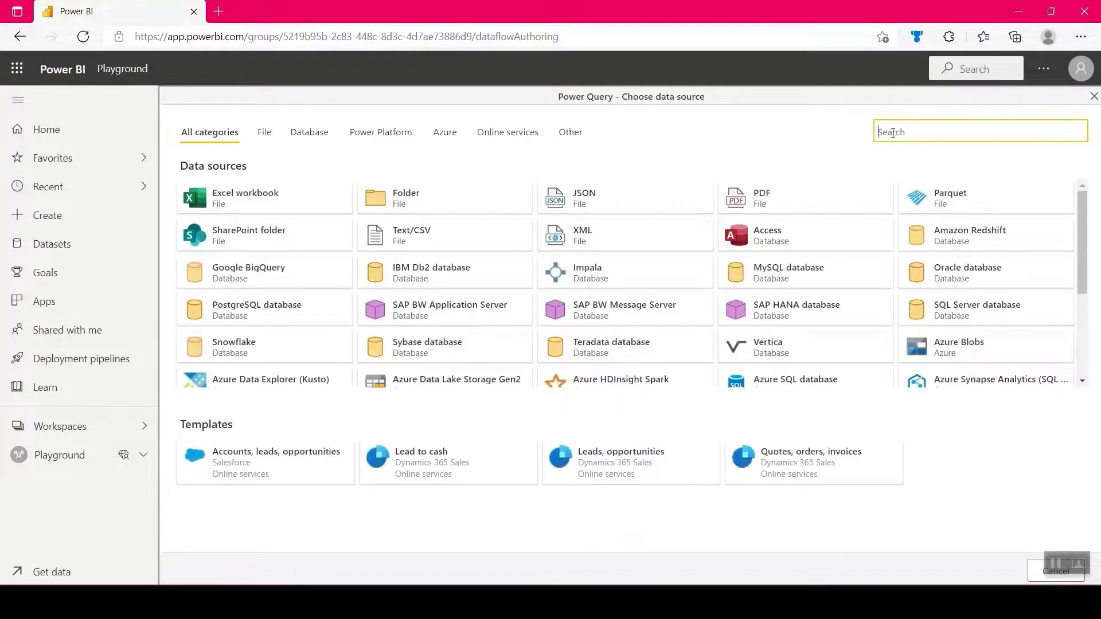
pyautogui.write('mysql')
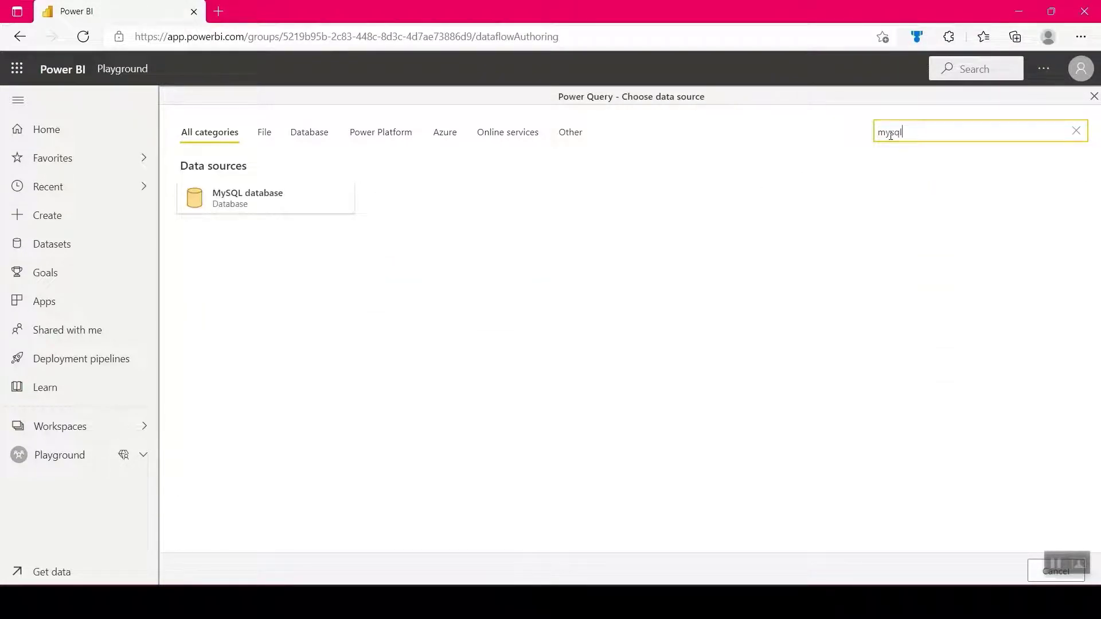
pyautogui.click(253, 201)
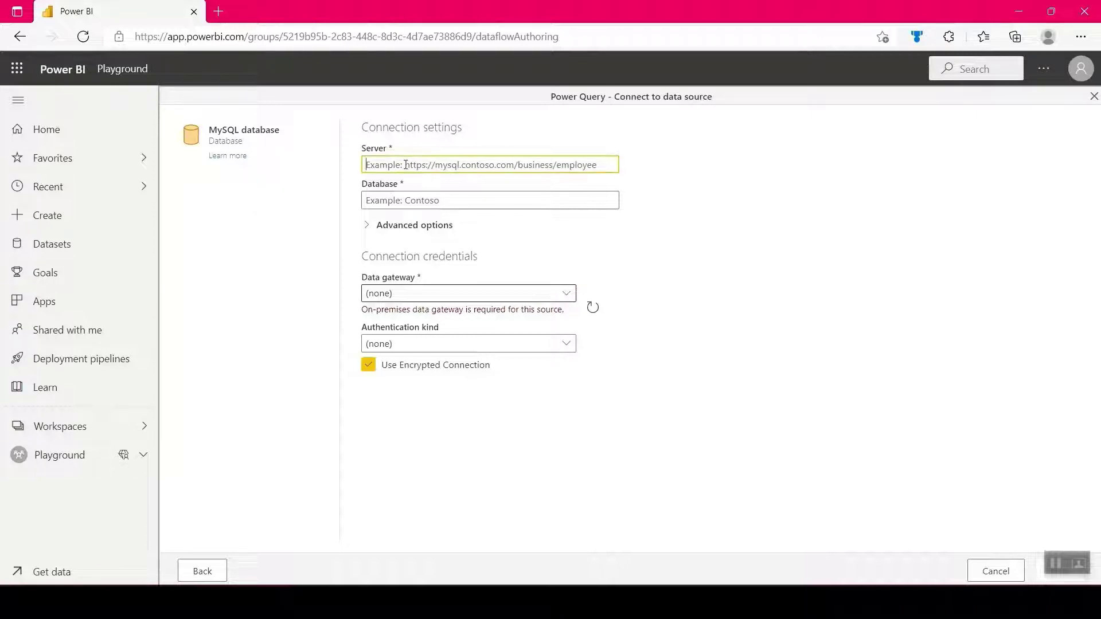
# Step: Enter server mdwksarr001 and database sakila, then restore the browser window and move it left
pyautogui.write('md')
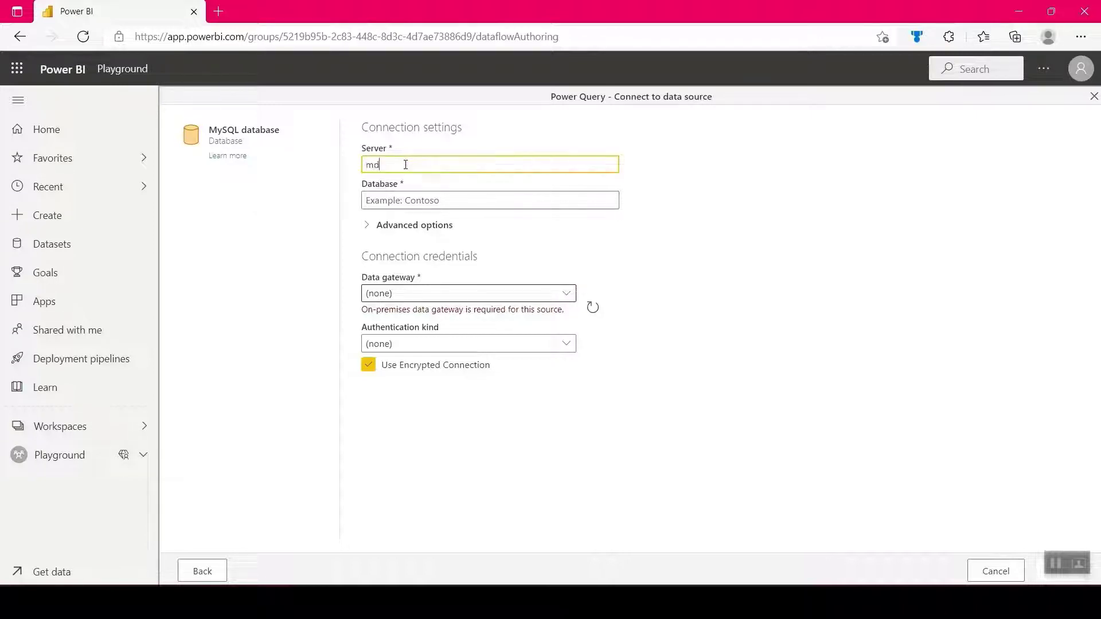
pyautogui.write('wksarr001')
pyautogui.click(428, 201)
pyautogui.write('sakila')
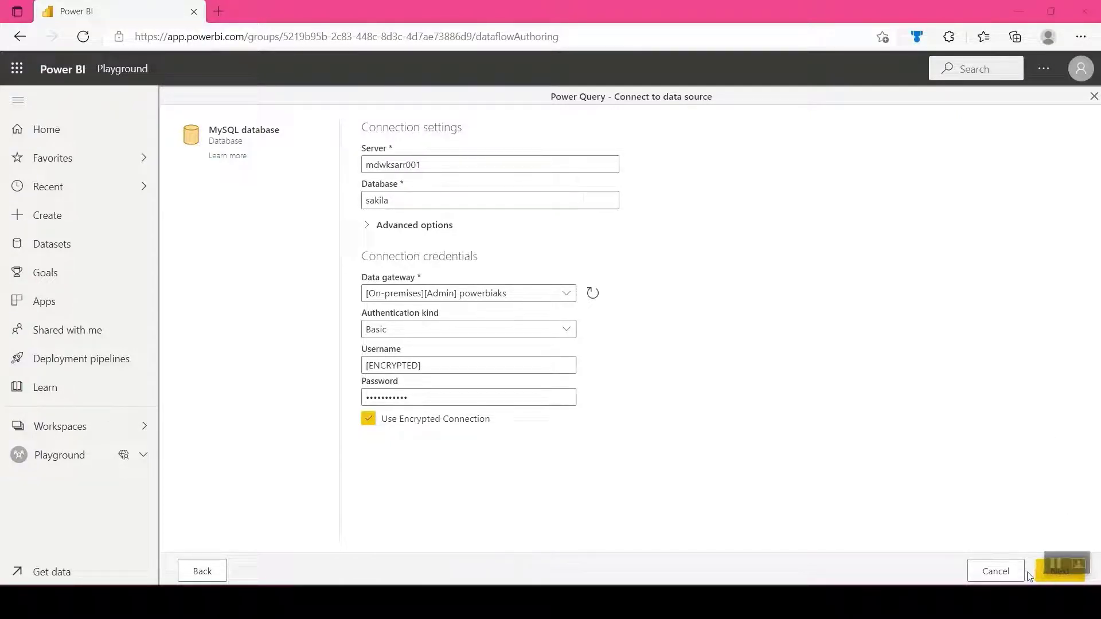
pyautogui.click(1055, 11)
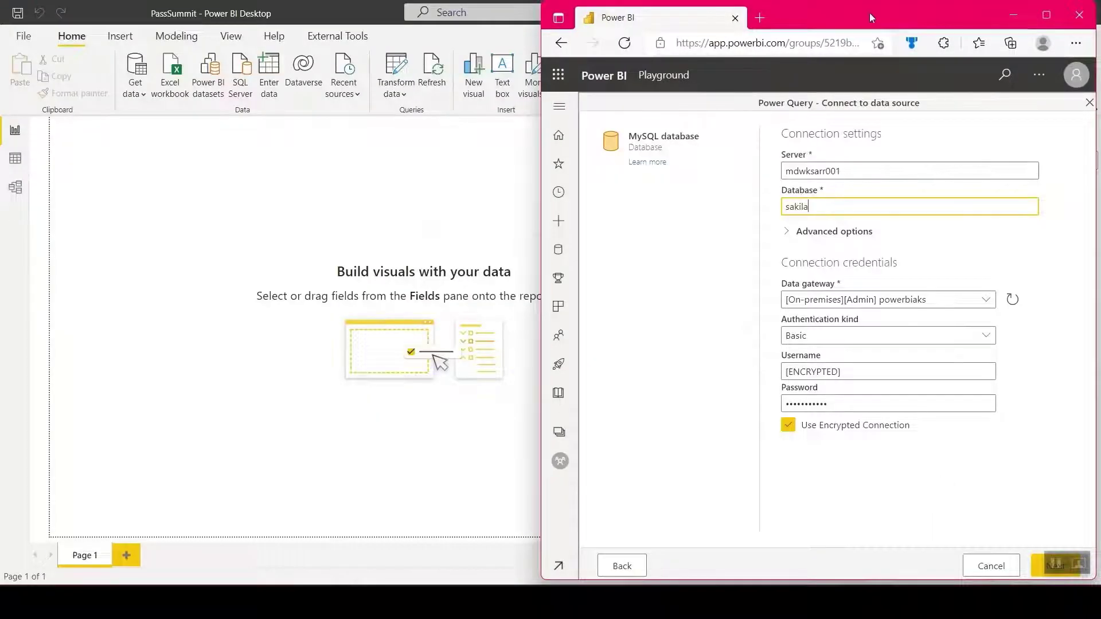
pyautogui.moveTo(869, 15); pyautogui.dragTo(459, 39)
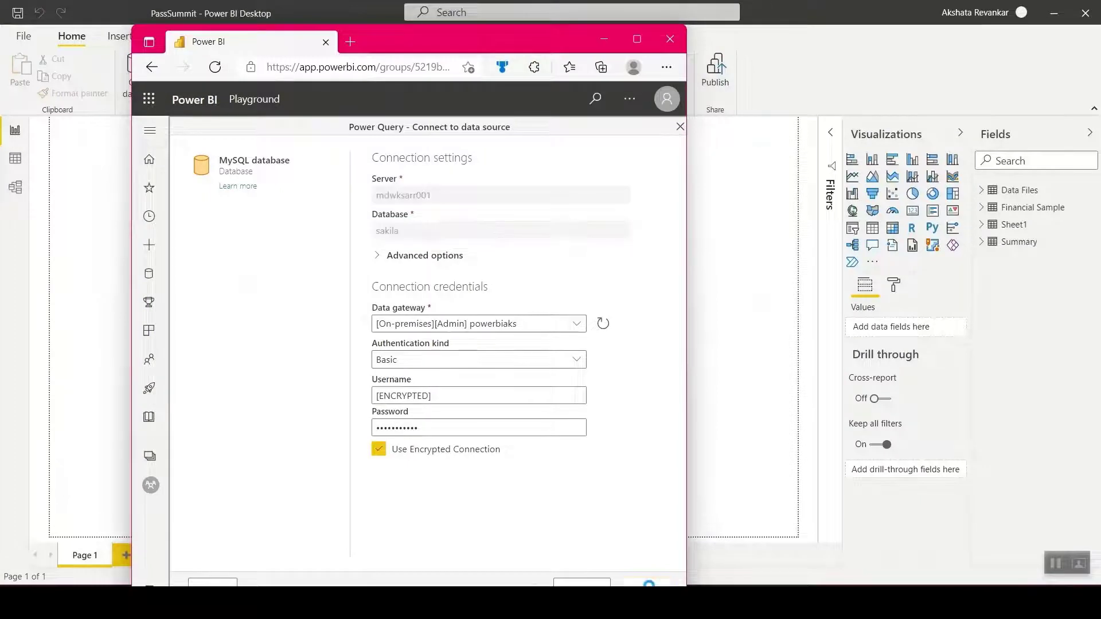
# Step: Filter tables by sakila, tick actor, film, film_actor, financial_sample_feb and financial_sample_jan, then transform data
pyautogui.click(636, 40)
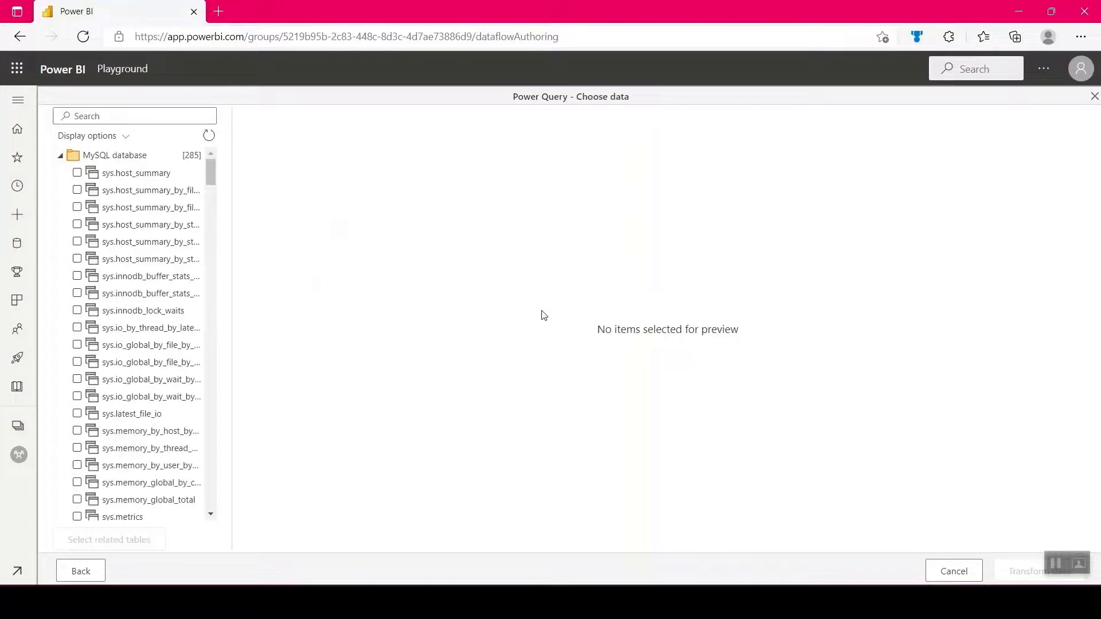
pyautogui.click(87, 117)
pyautogui.write('s')
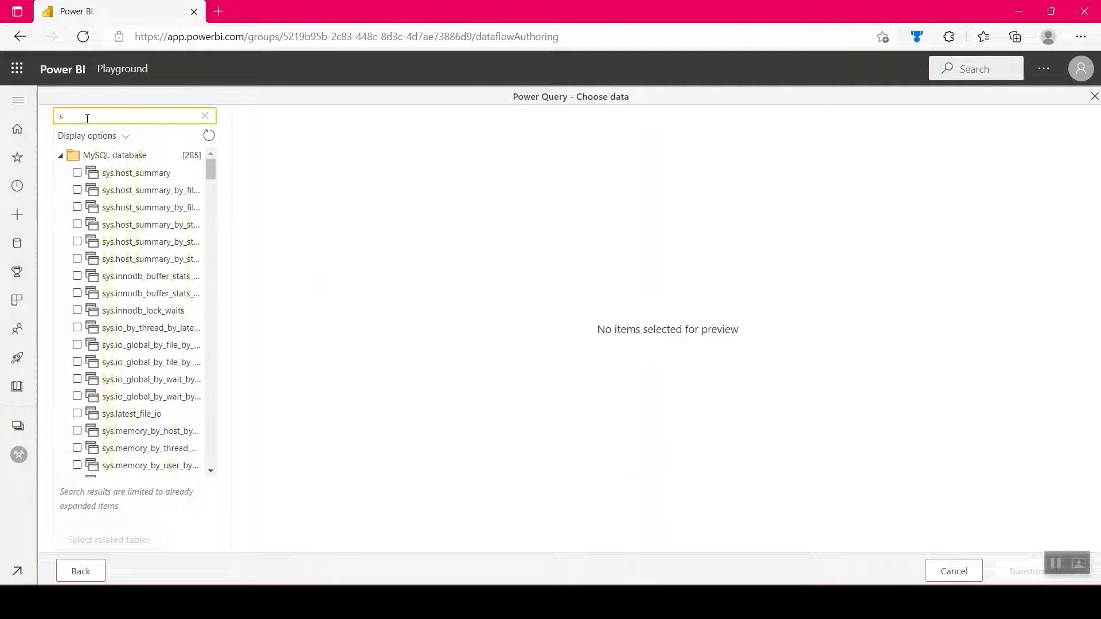
pyautogui.write('akila')
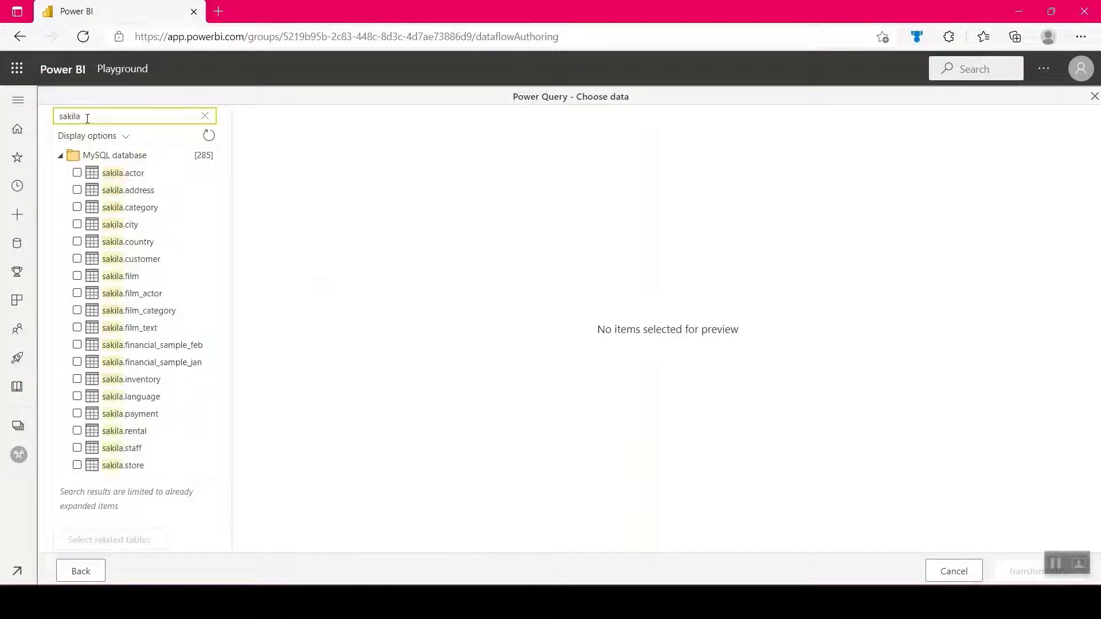
pyautogui.click(77, 174)
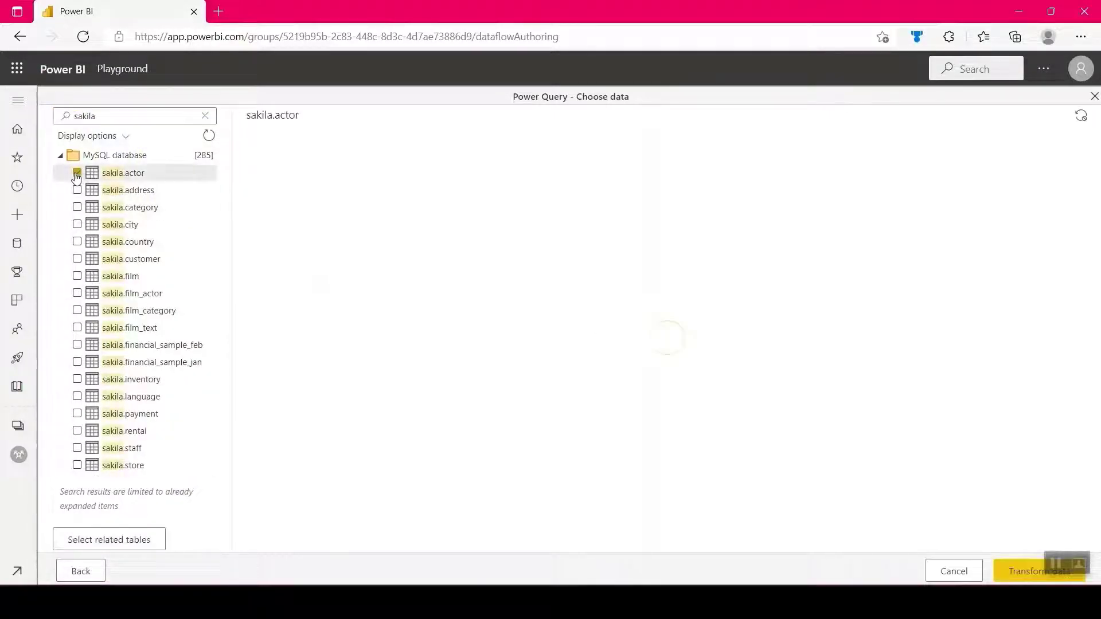
pyautogui.click(78, 276)
pyautogui.click(77, 293)
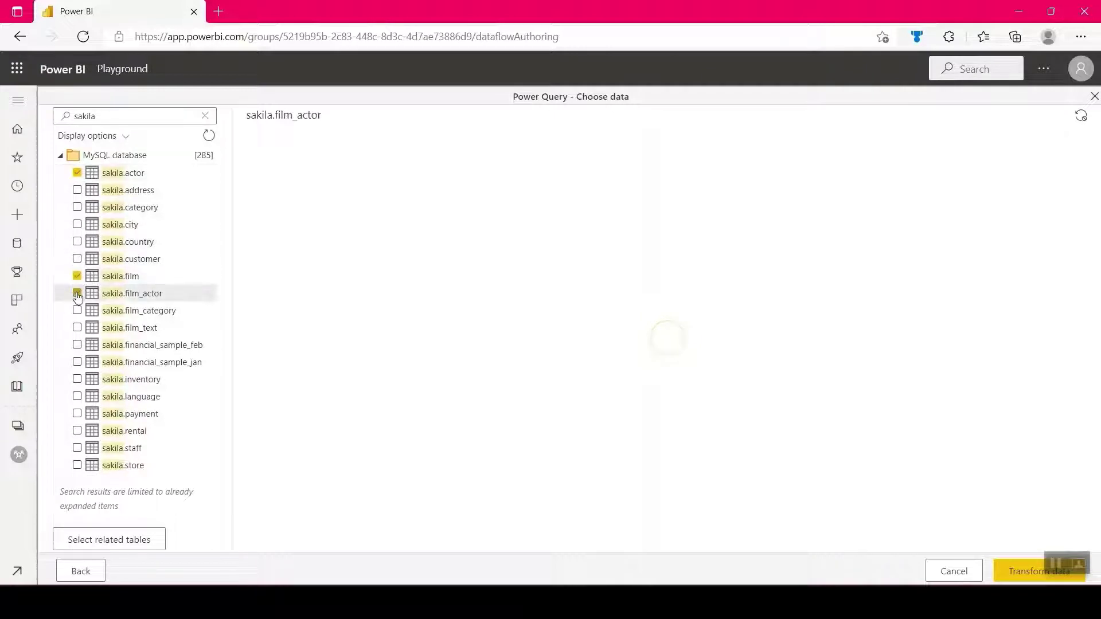
pyautogui.click(77, 345)
pyautogui.click(77, 363)
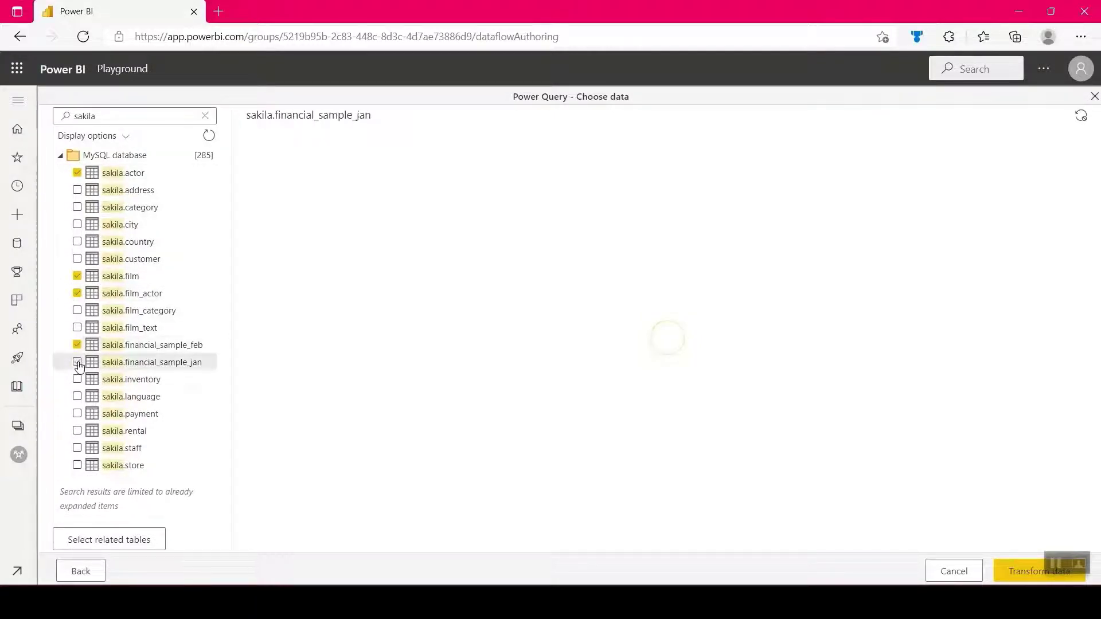
pyautogui.click(1013, 569)
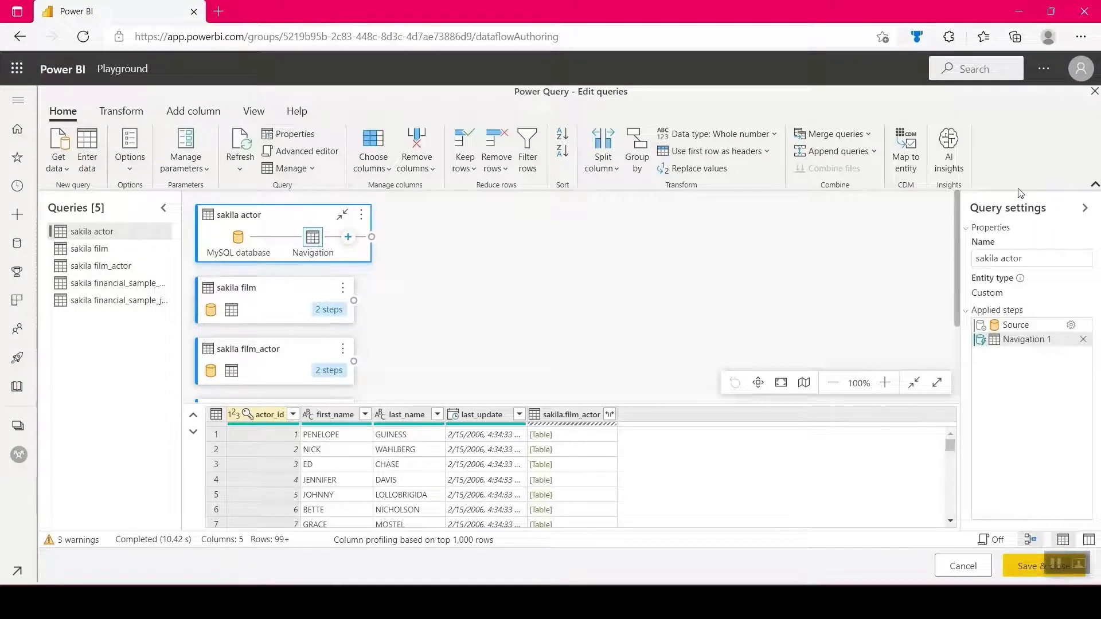
# Step: Let the five queries load in the editor, then bring up the script display options
pyautogui.moveTo(983, 344)
pyautogui.click(990, 540)
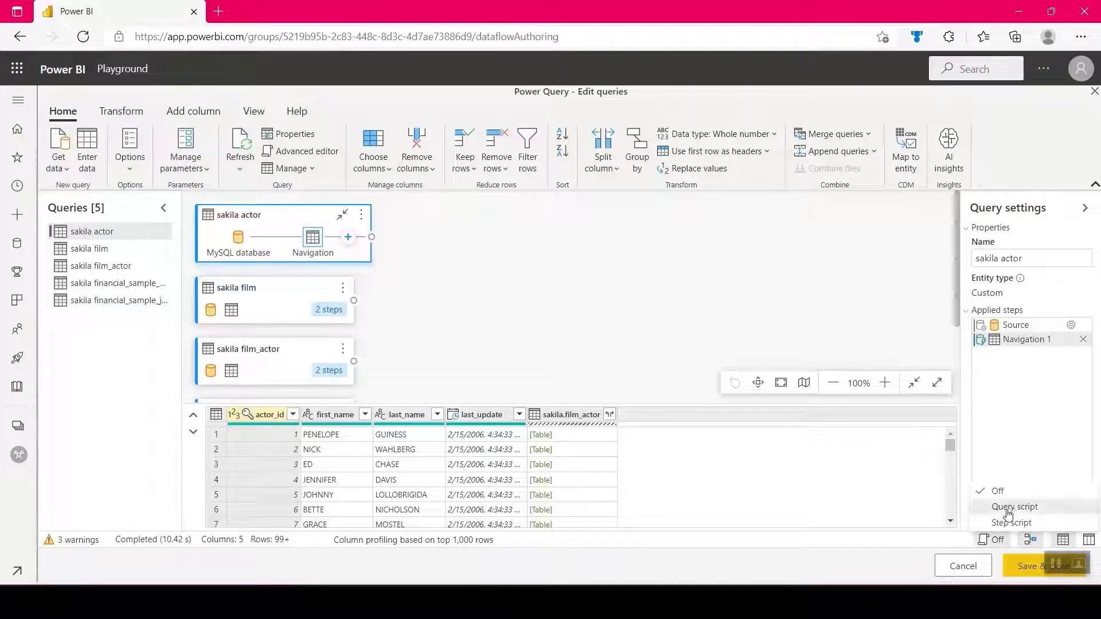
# Step: Show sakila actor's full query script, inspect its Source and Navigation steps, then switch to step script
pyautogui.click(1011, 508)
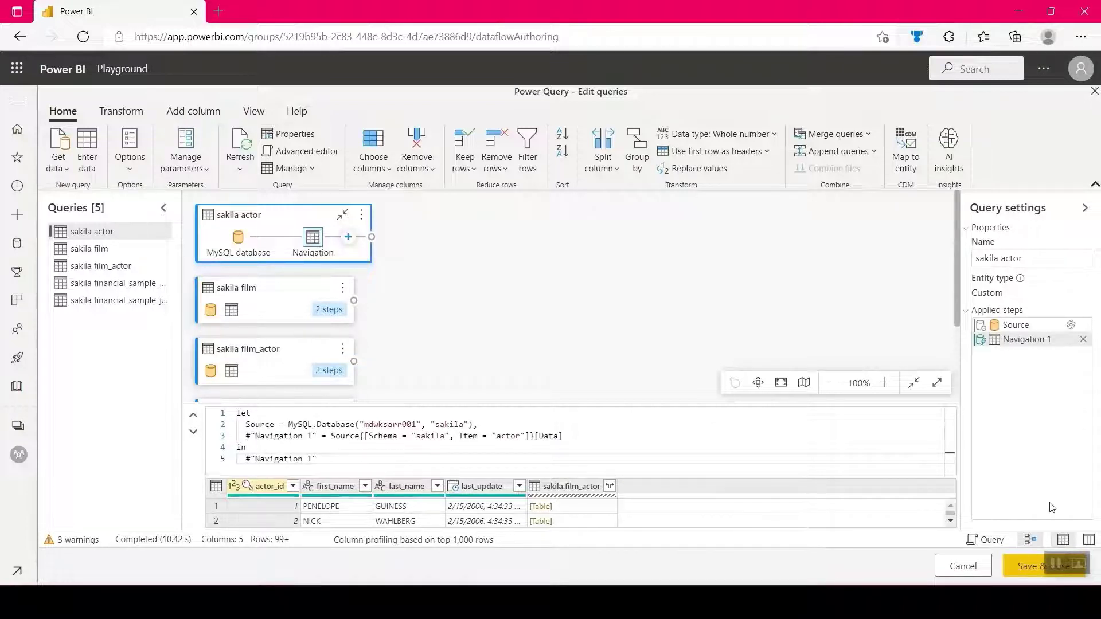
pyautogui.click(246, 243)
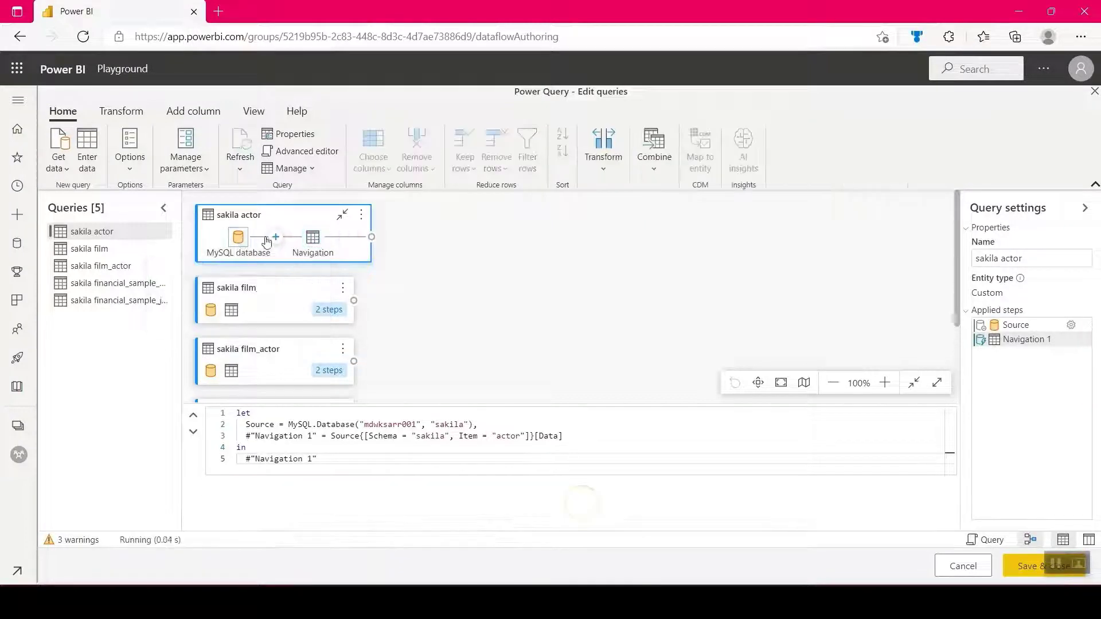
pyautogui.click(308, 243)
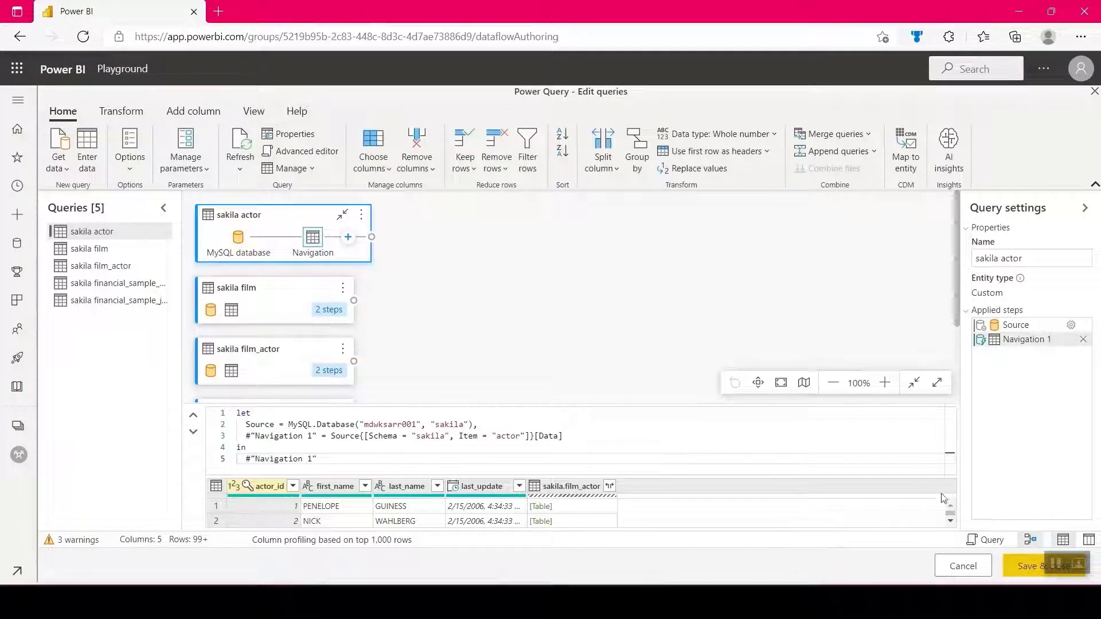
pyautogui.click(987, 541)
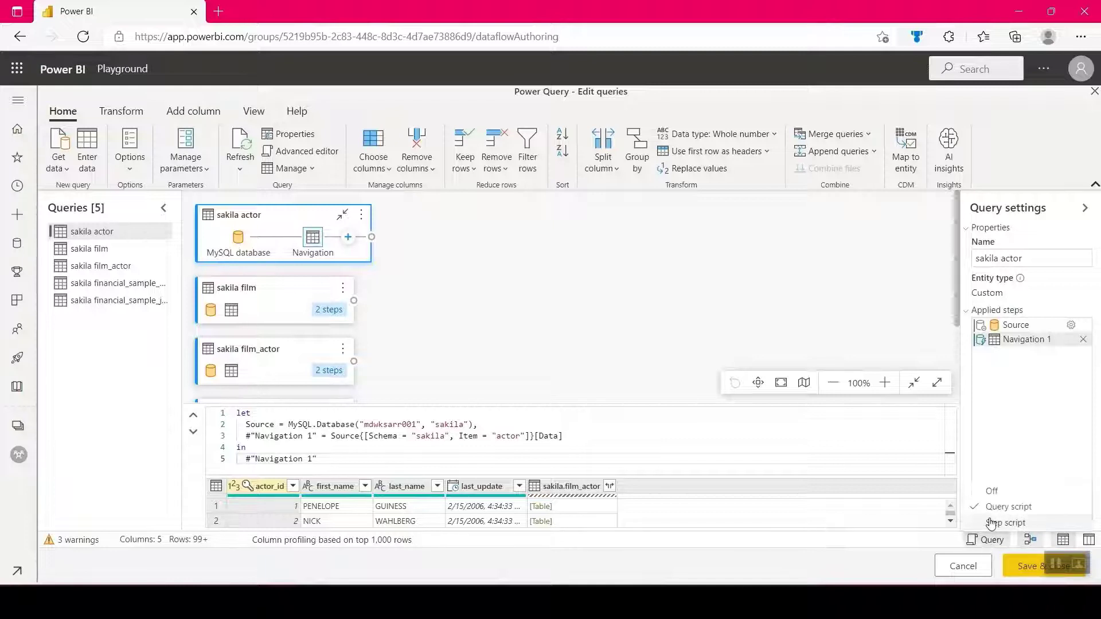
pyautogui.click(995, 523)
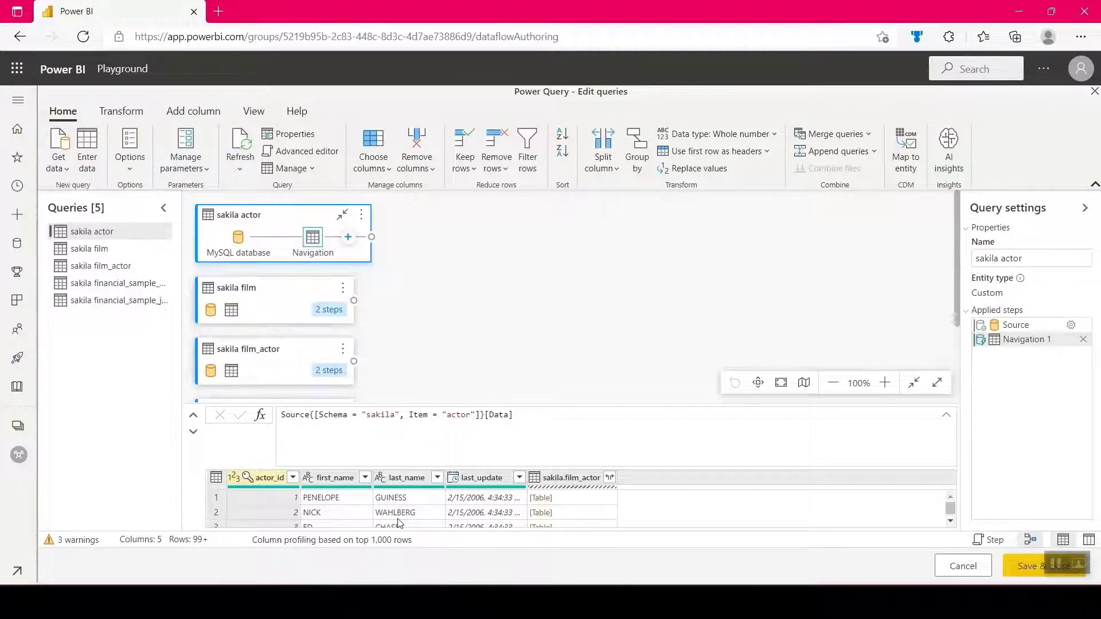
# Step: Show sakila actor in schema view with a one-line formula bar, then bring up its add-step commands
pyautogui.click(1089, 542)
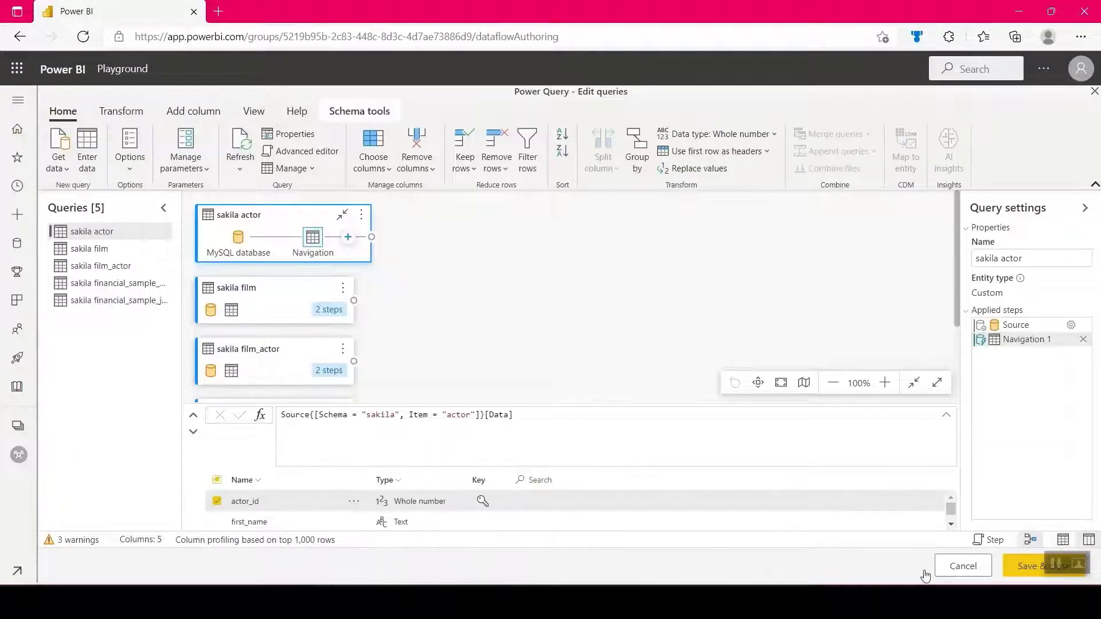
pyautogui.click(946, 419)
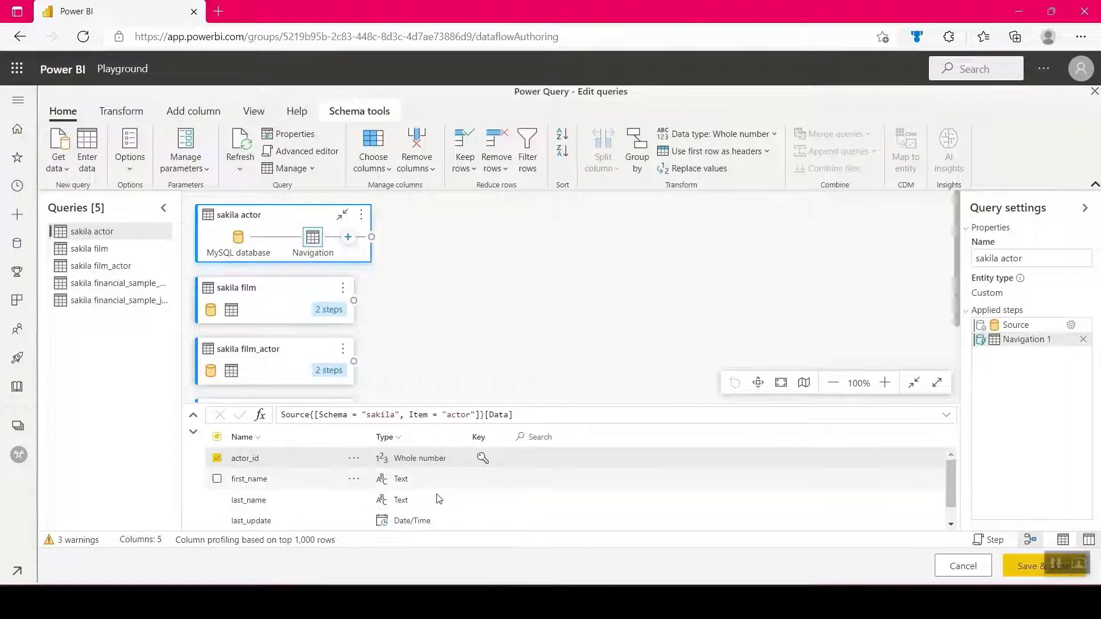
pyautogui.click(266, 298)
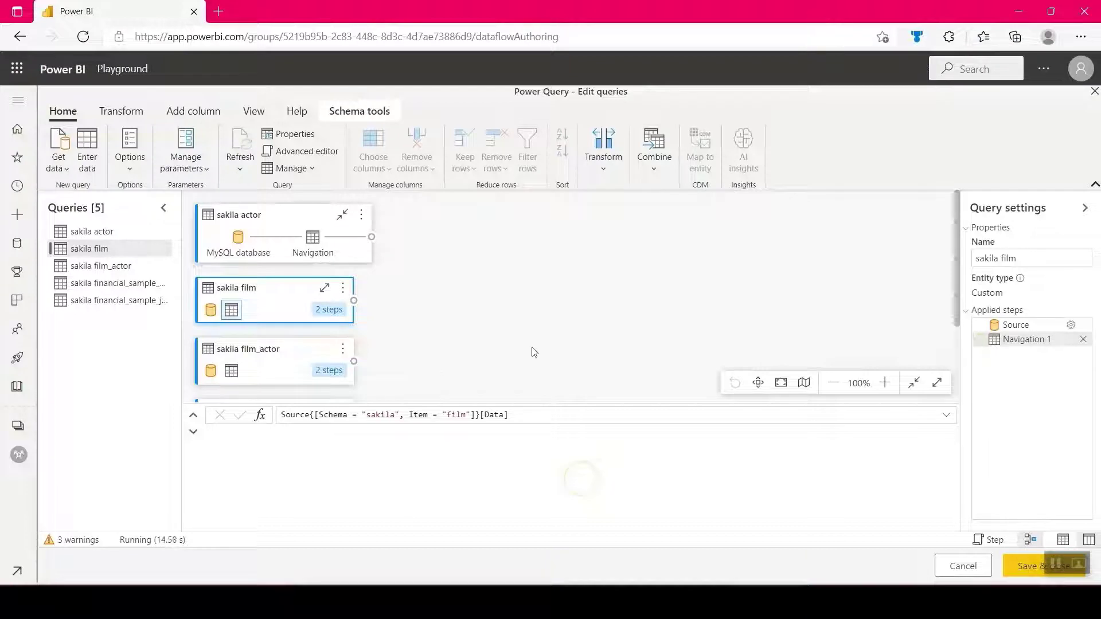
pyautogui.click(354, 241)
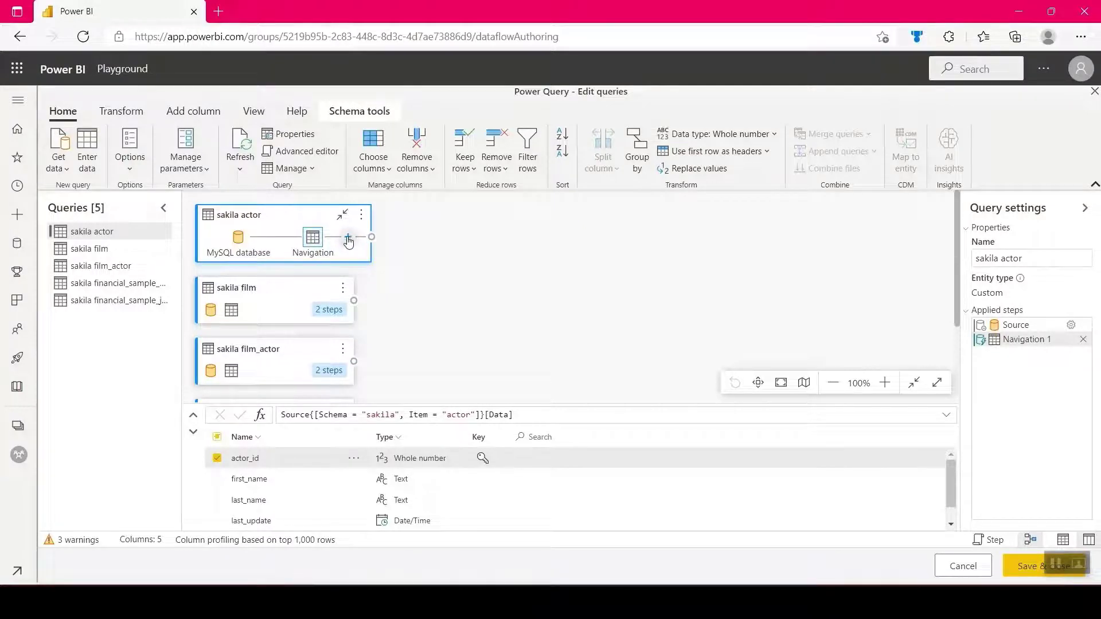
pyautogui.click(349, 238)
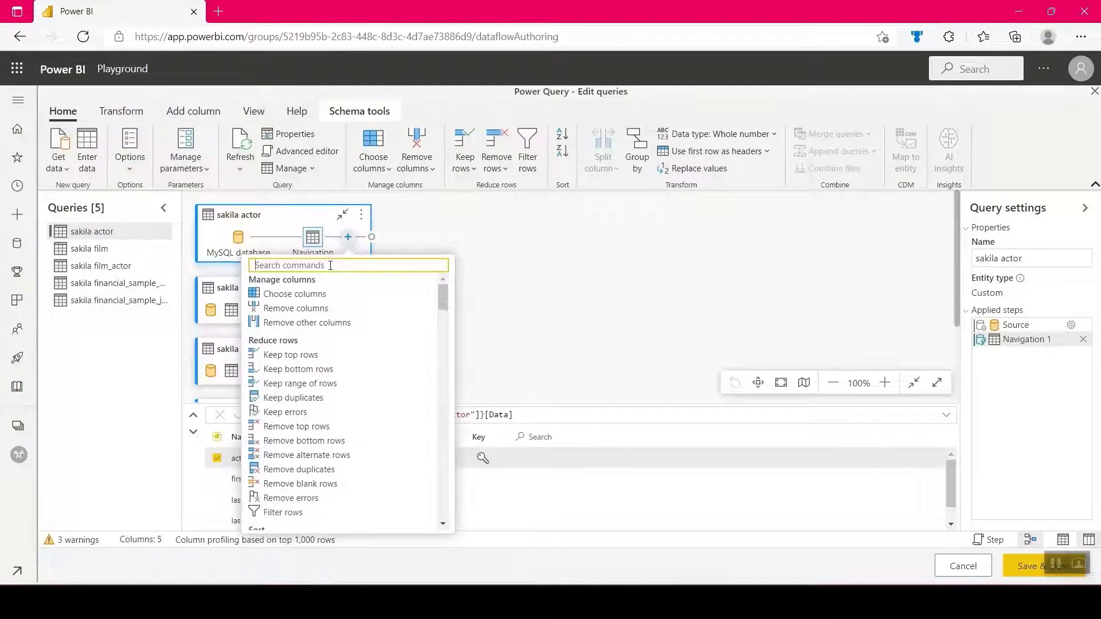
pyautogui.write('col')
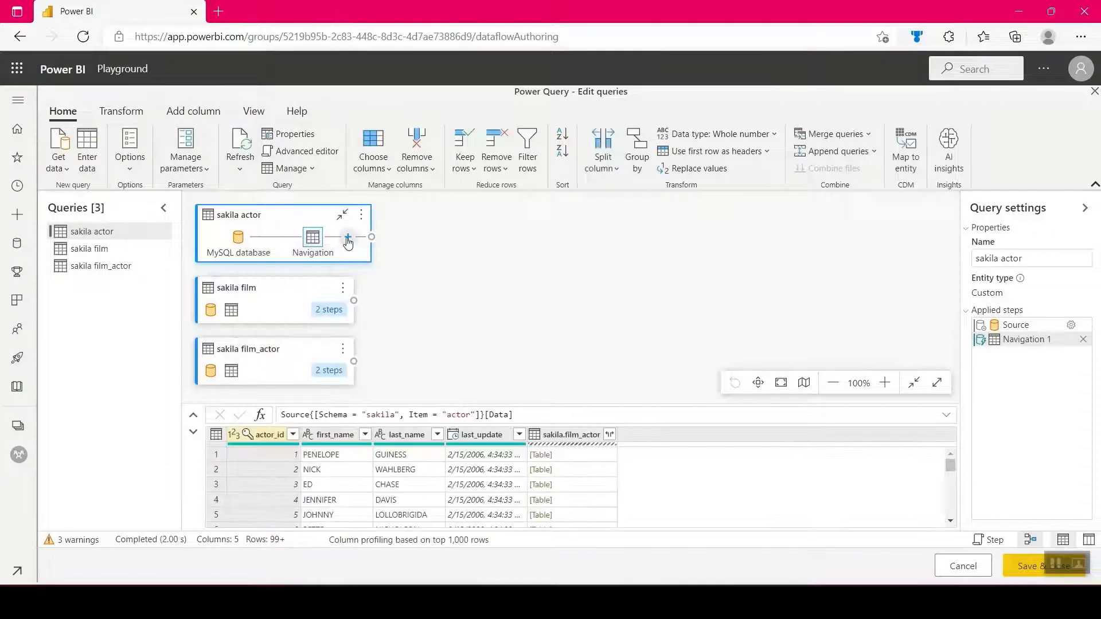
pyautogui.click(347, 237)
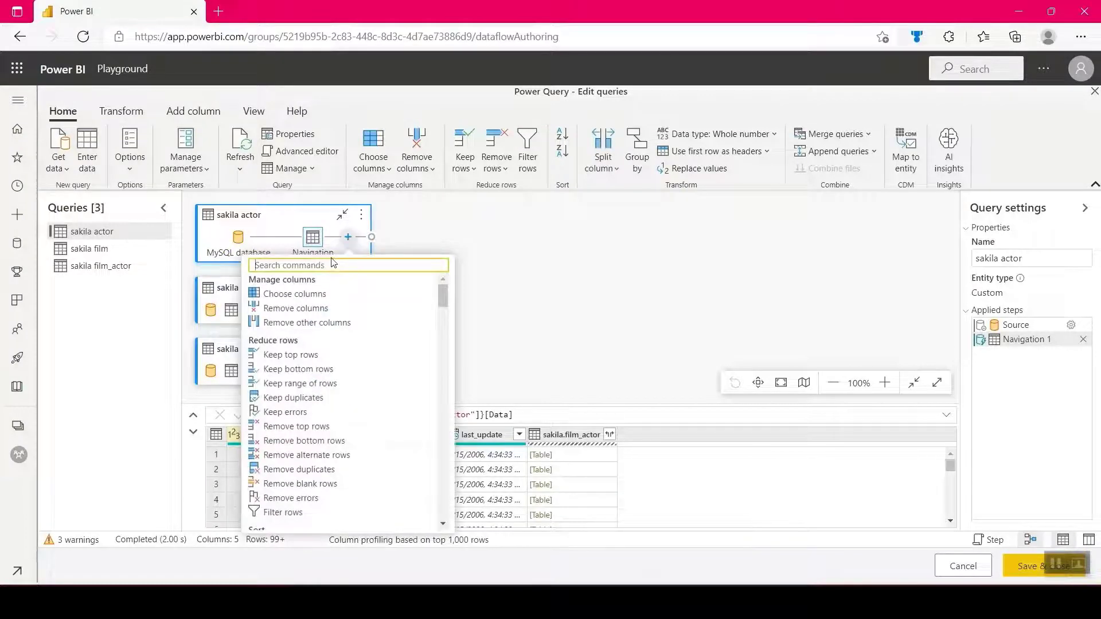
pyautogui.write('merge')
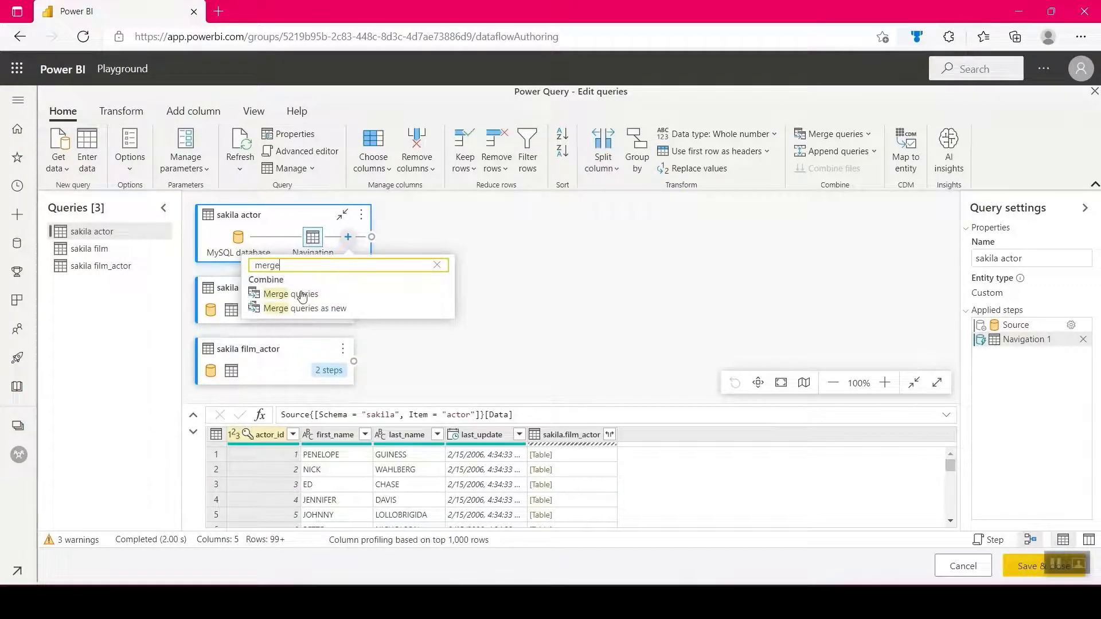
pyautogui.click(300, 292)
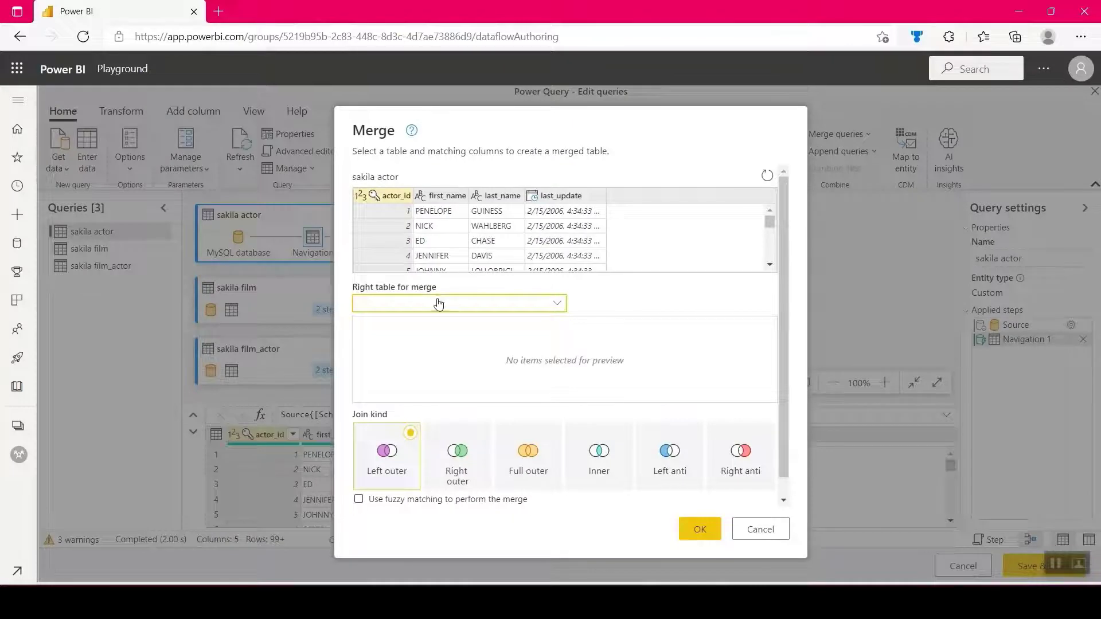
pyautogui.click(439, 304)
pyautogui.click(398, 377)
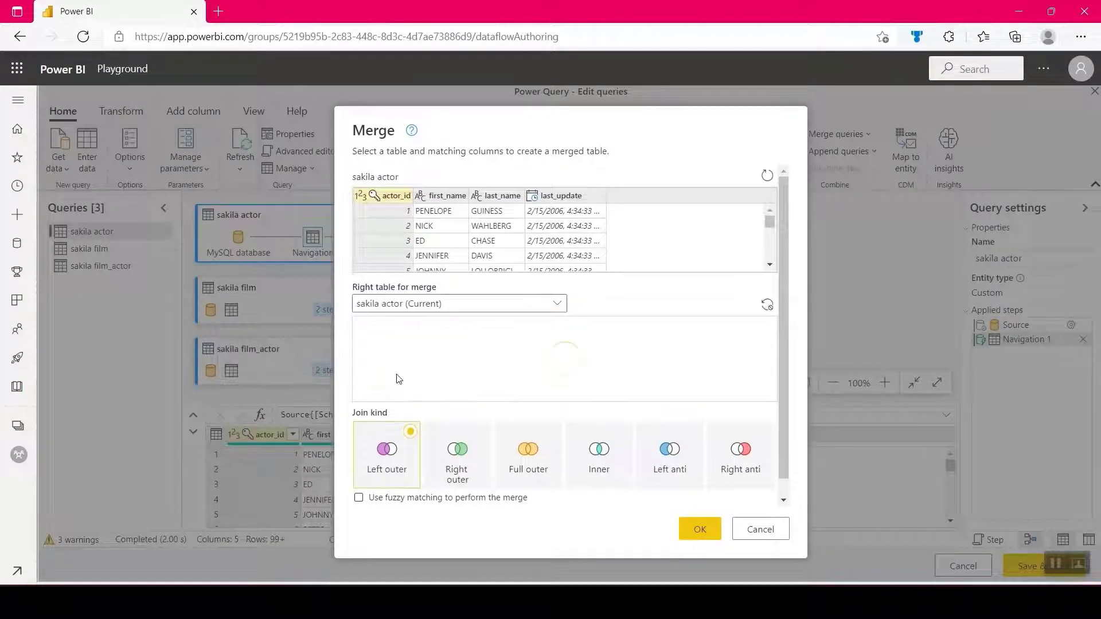
pyautogui.click(400, 325)
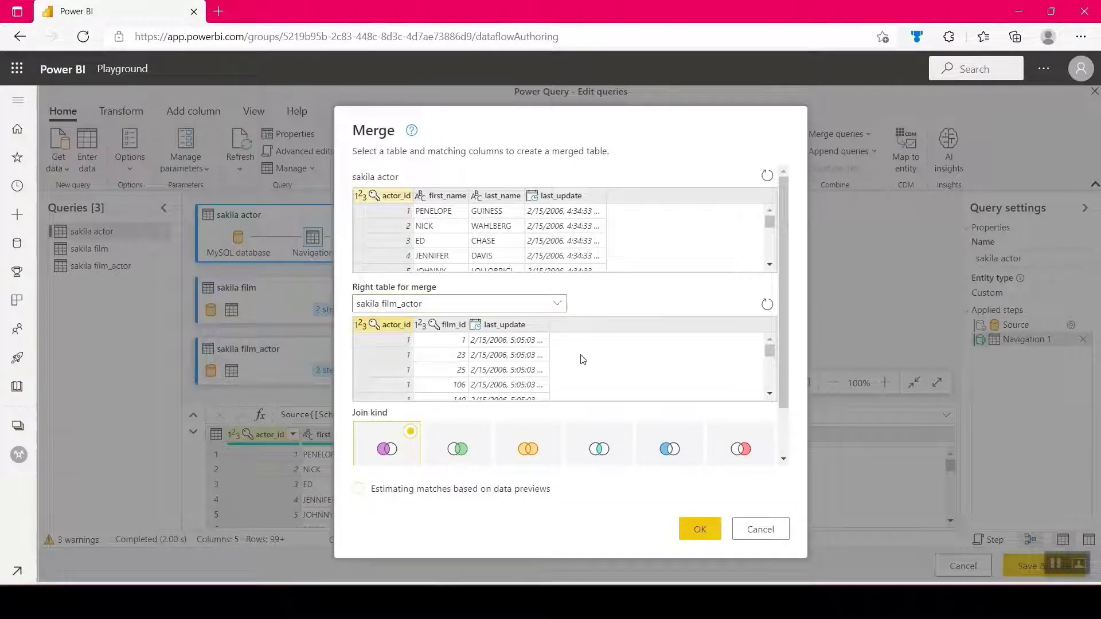
pyautogui.moveTo(786, 249); pyautogui.dragTo(781, 339)
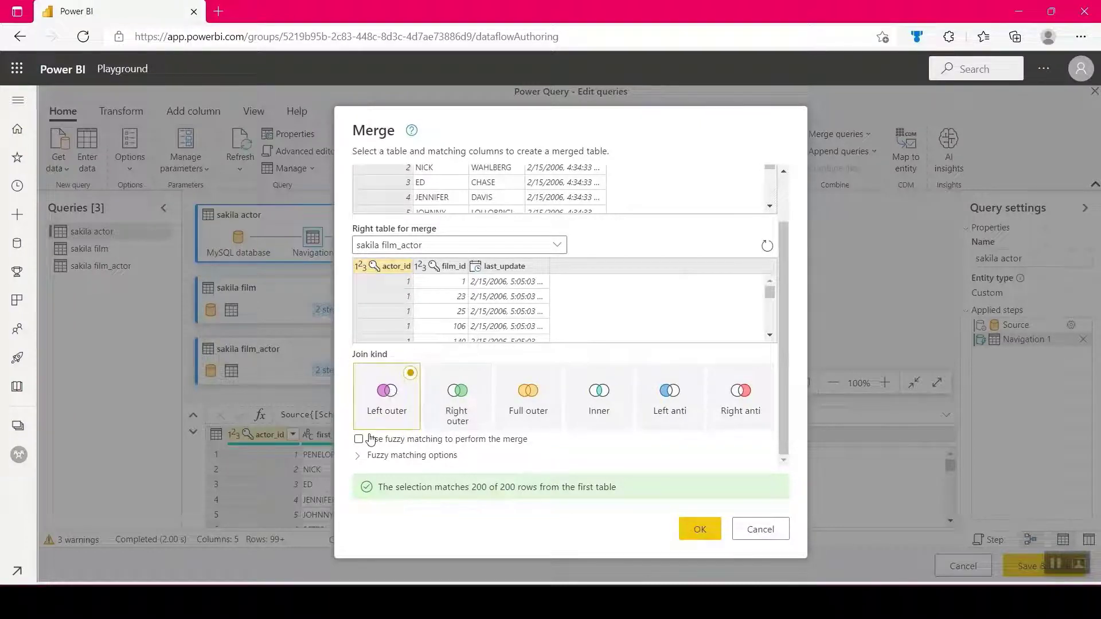
pyautogui.click(360, 456)
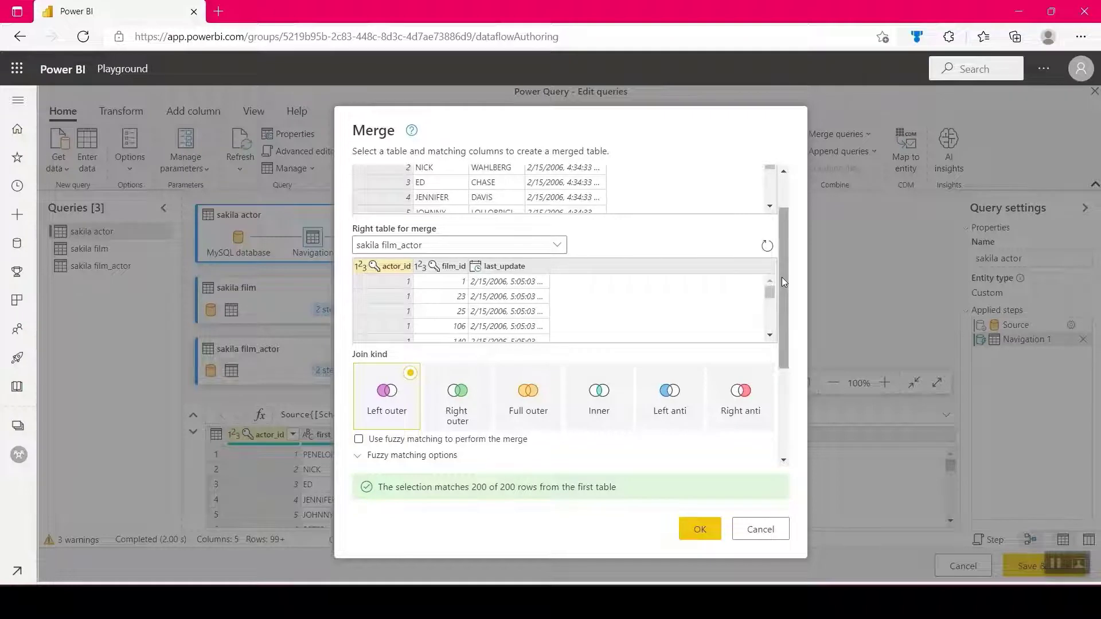
pyautogui.moveTo(782, 277); pyautogui.dragTo(776, 384)
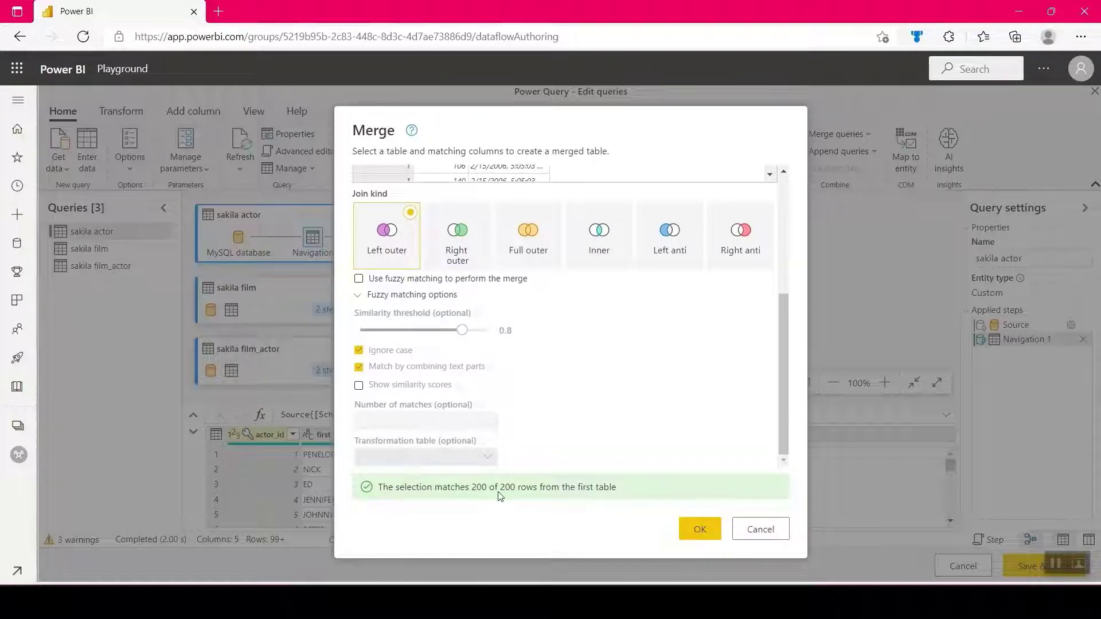
pyautogui.click(699, 535)
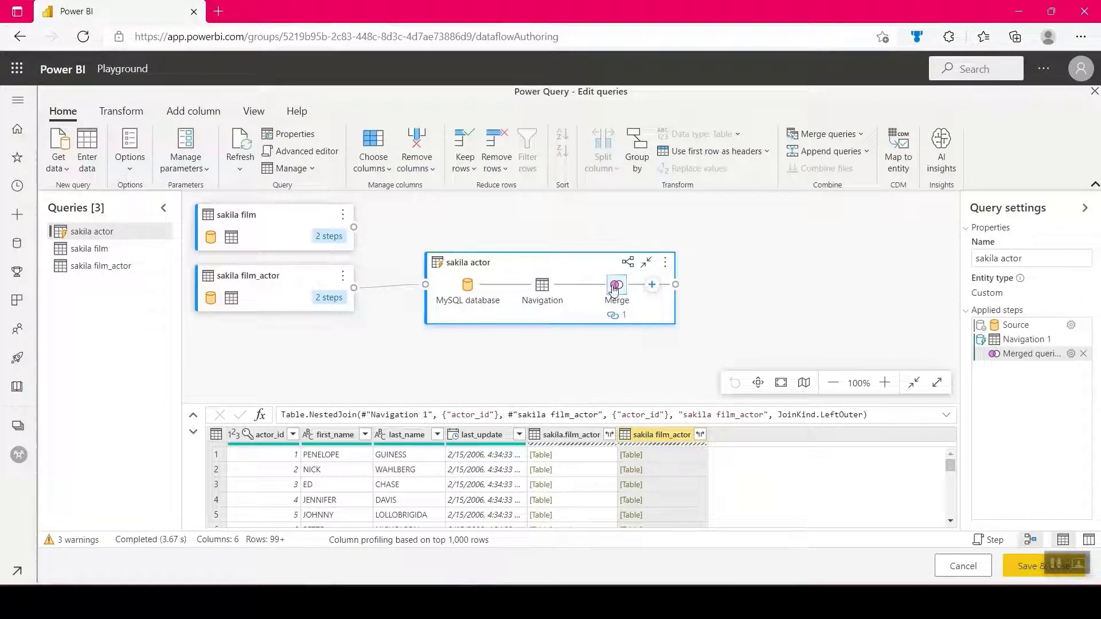
# Step: Remove the duplicate sakila.film_actor column and expand sakila film_actor to just film_id and last_update
pyautogui.moveTo(614, 289)
pyautogui.rightClick(575, 438)
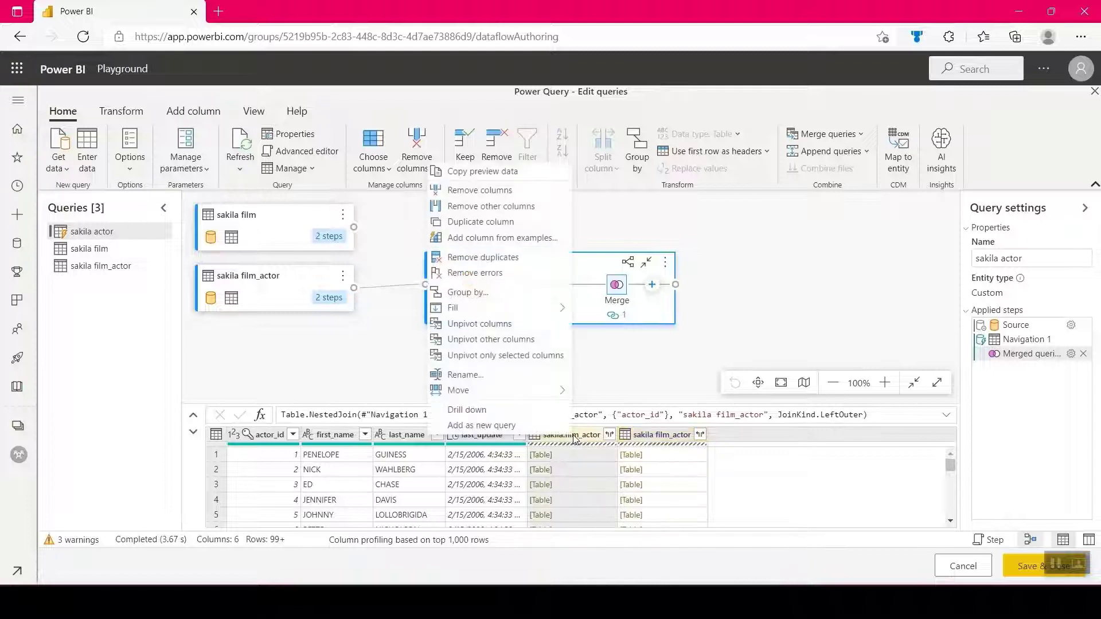
pyautogui.click(481, 190)
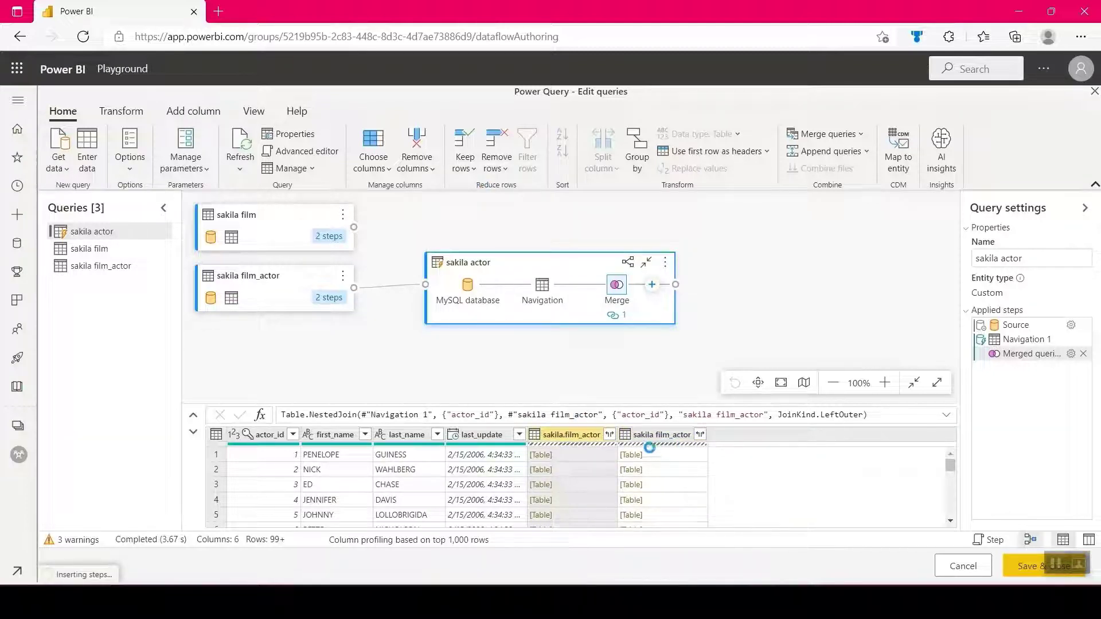
pyautogui.click(610, 436)
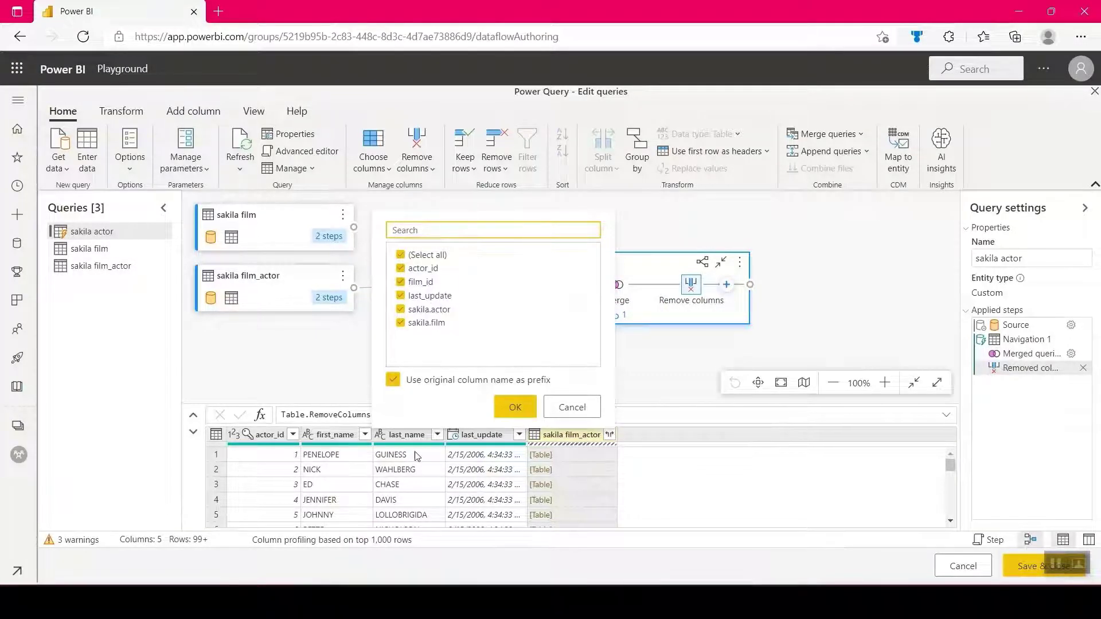
pyautogui.click(400, 269)
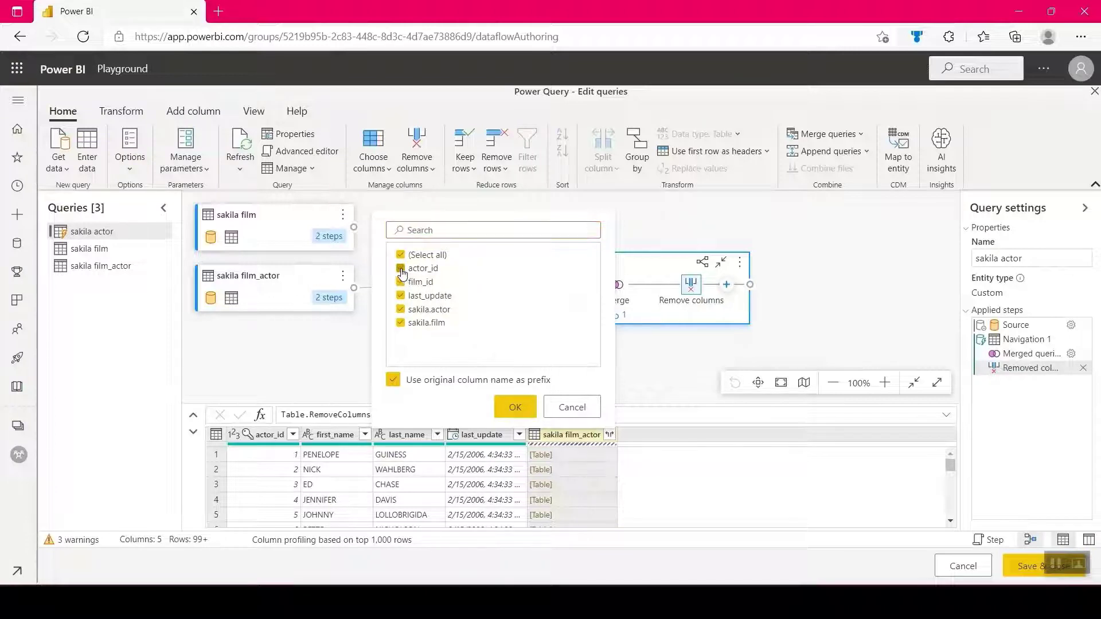
pyautogui.click(399, 323)
pyautogui.click(401, 310)
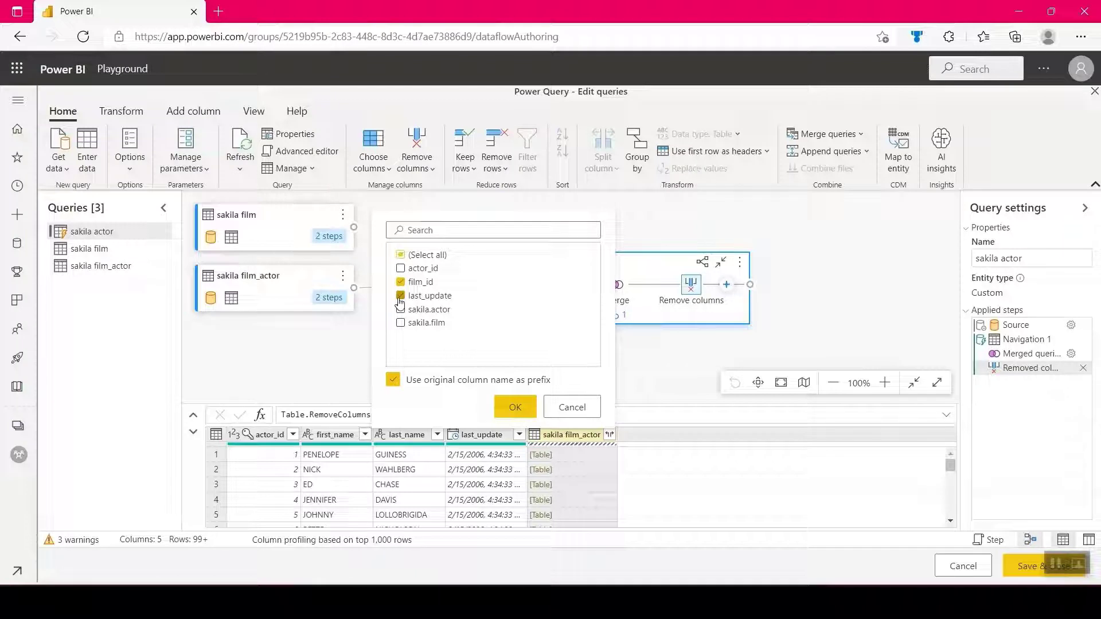
pyautogui.click(512, 408)
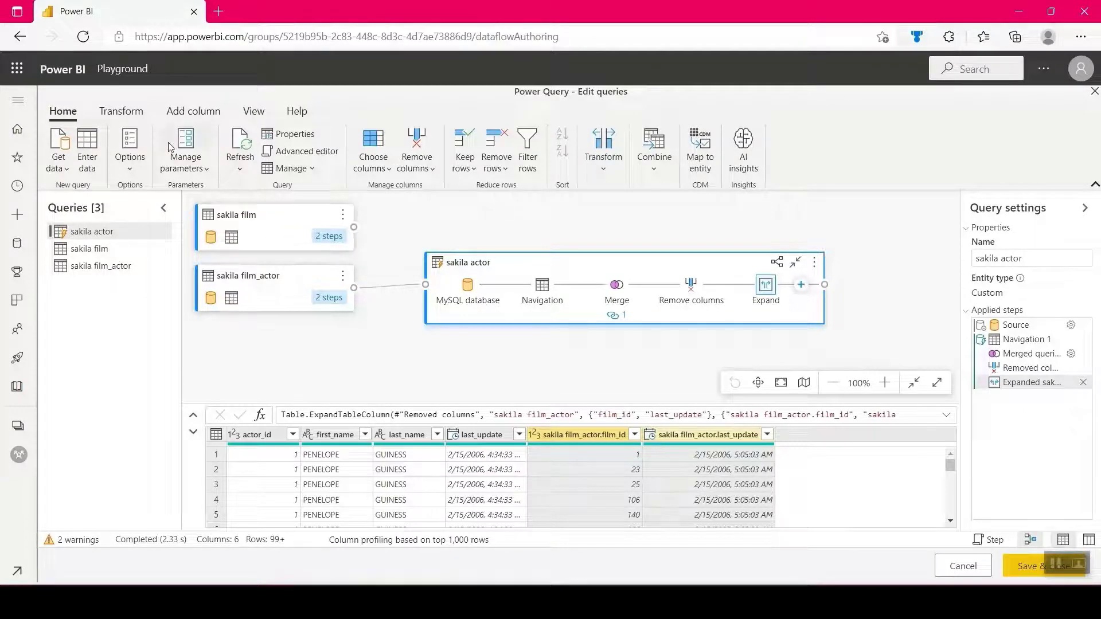
# Step: Connect a new MySQL database source to server mdwksarr001, database sakila
pyautogui.click(62, 144)
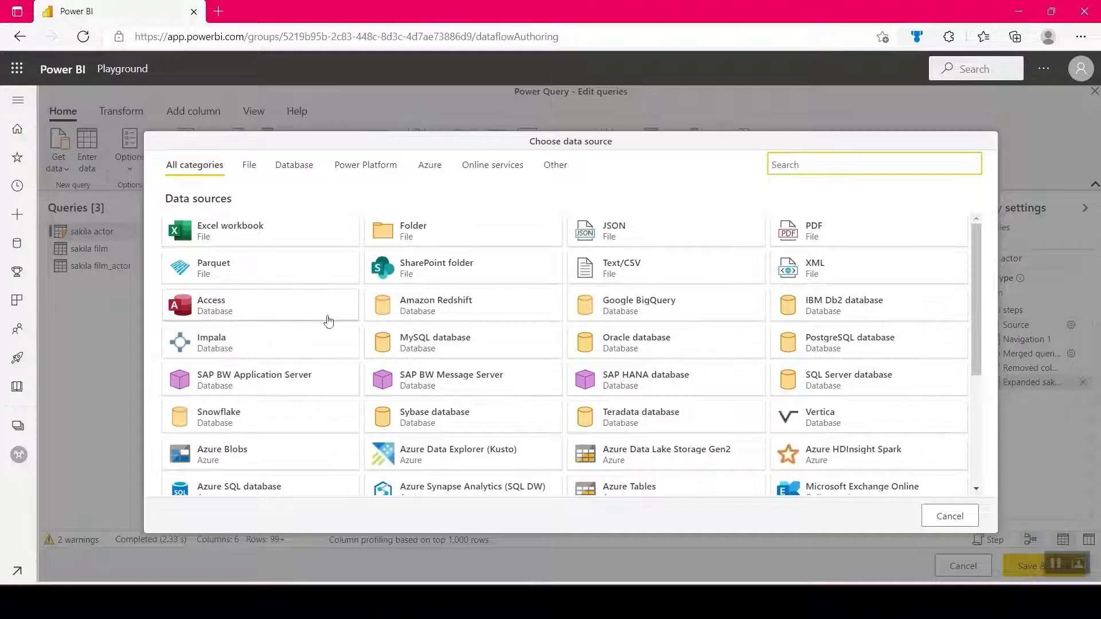
pyautogui.write('mysql')
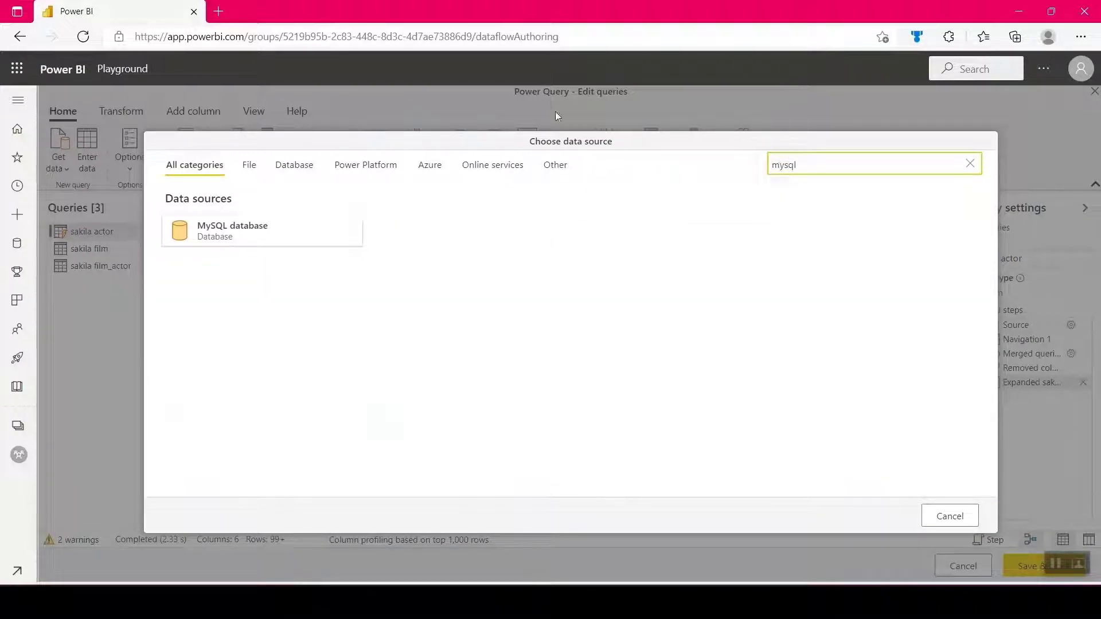
pyautogui.click(305, 232)
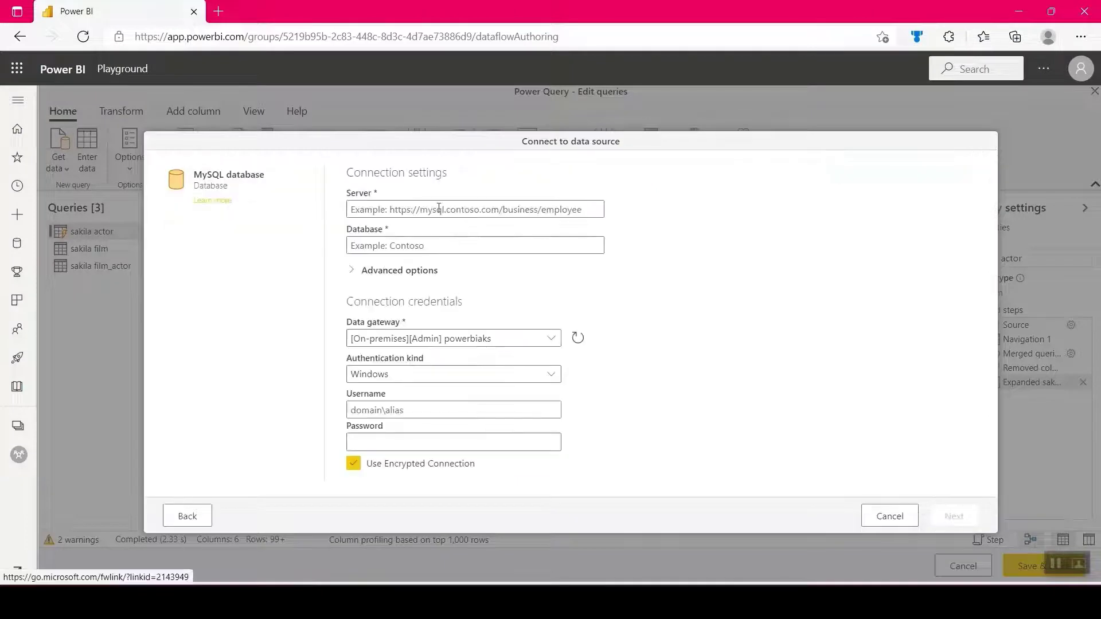
pyautogui.click(438, 207)
pyautogui.write('mdwks')
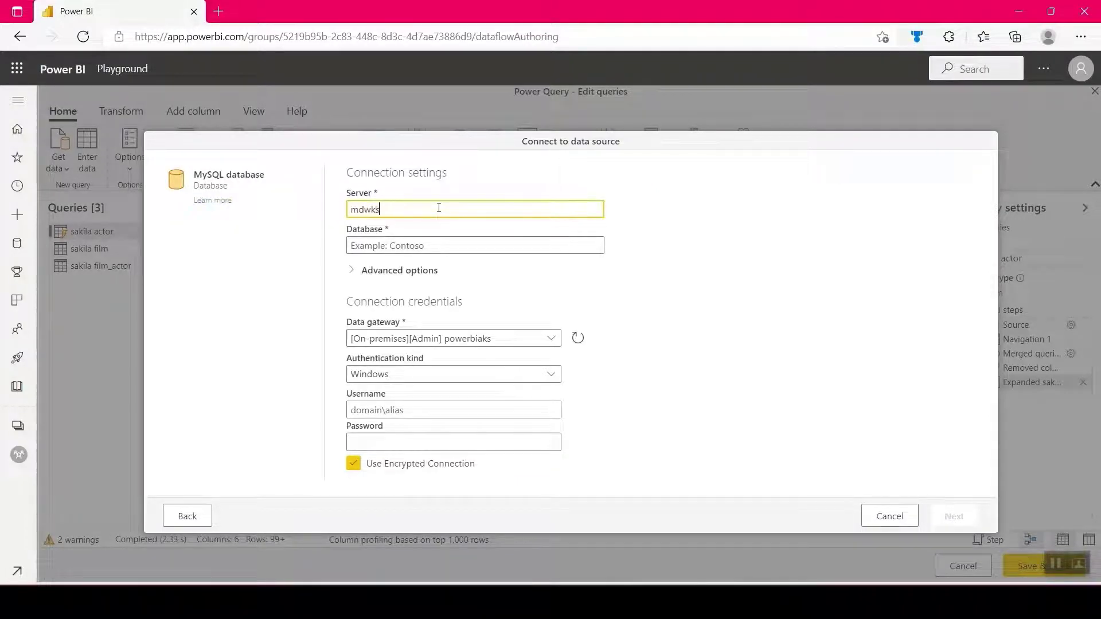
pyautogui.write('arr001')
pyautogui.click(404, 248)
pyautogui.write('sakila')
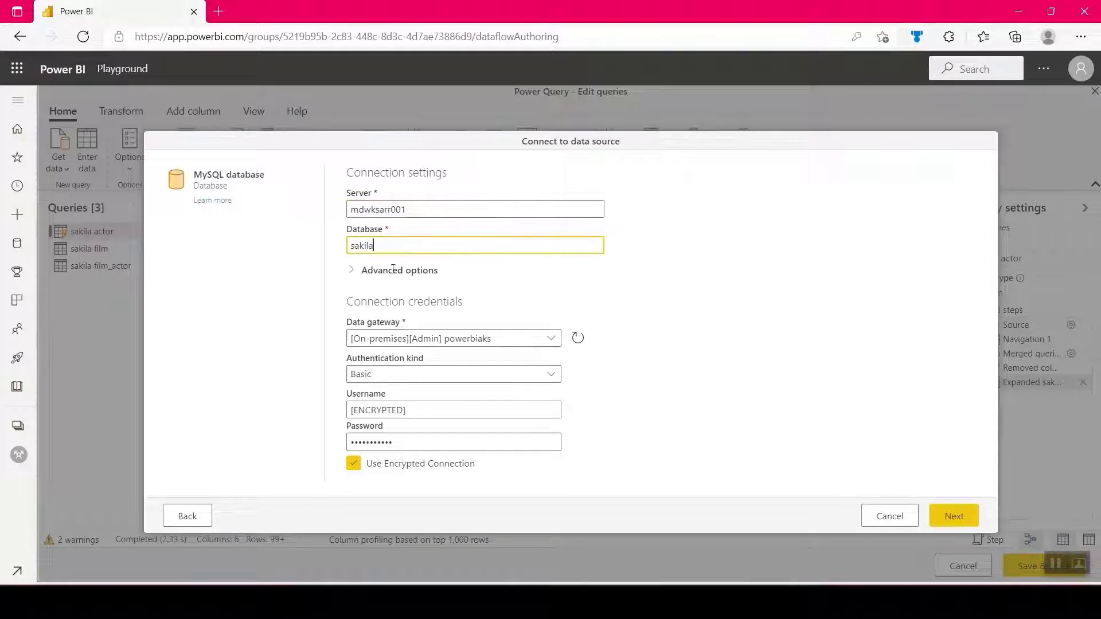
pyautogui.click(953, 515)
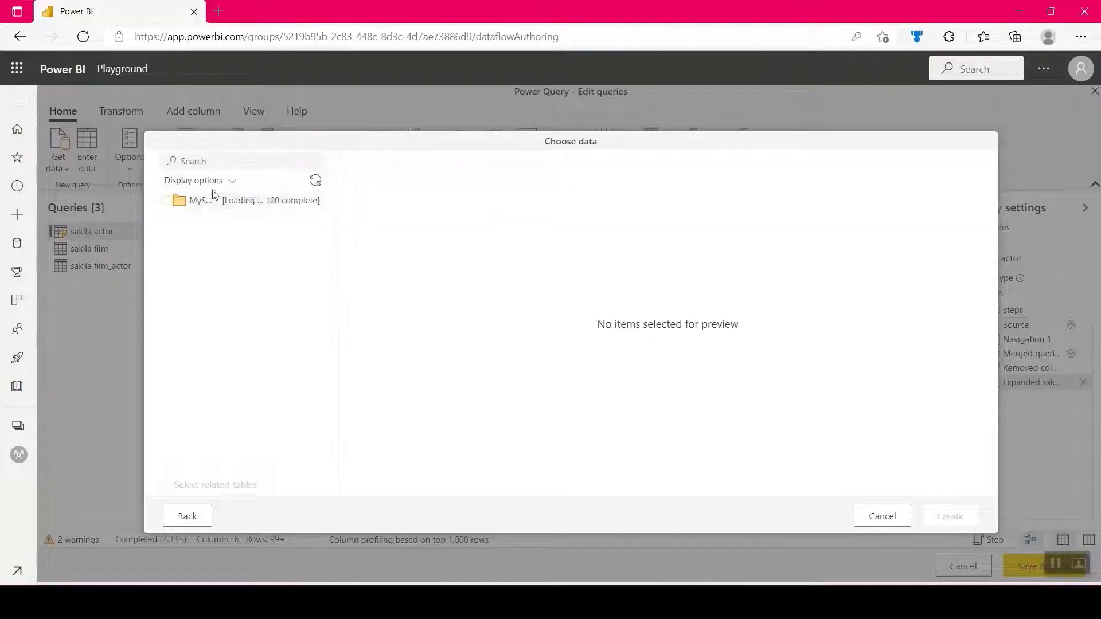
# Step: Filter tables by sakila and tick financial_sample_feb and financial_sample_jan
pyautogui.click(243, 163)
pyautogui.write('sakila')
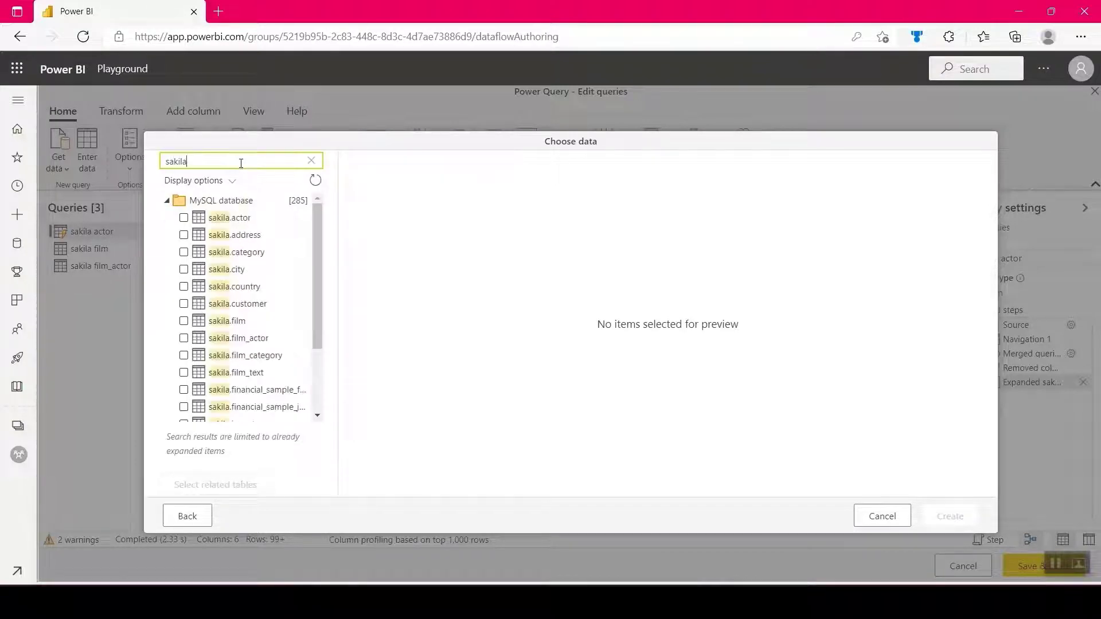
pyautogui.moveTo(314, 317); pyautogui.dragTo(317, 383)
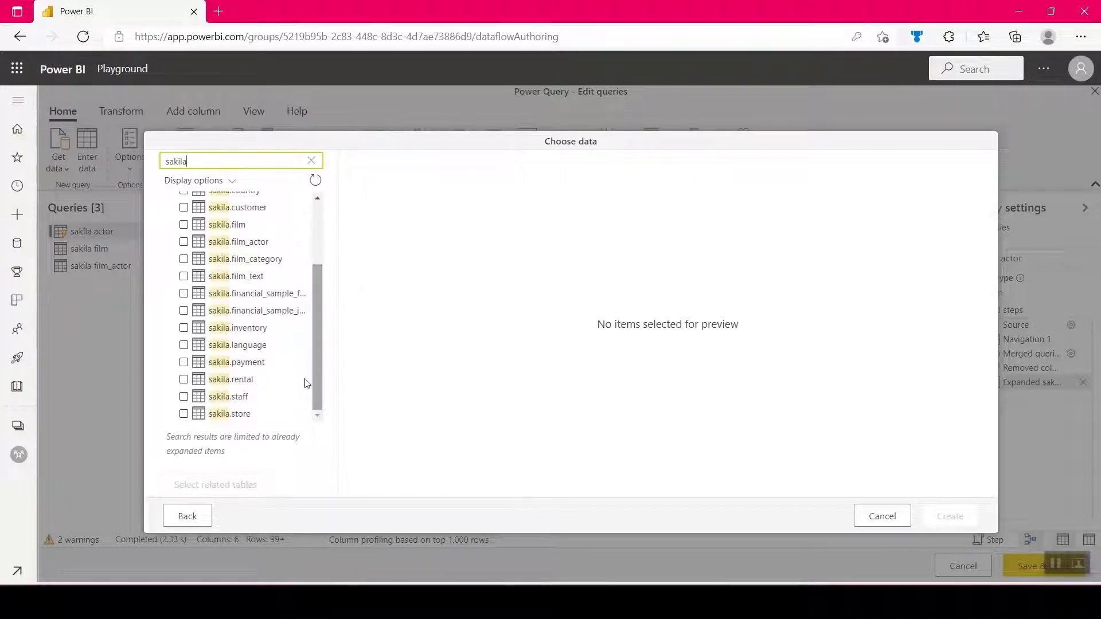
pyautogui.click(183, 293)
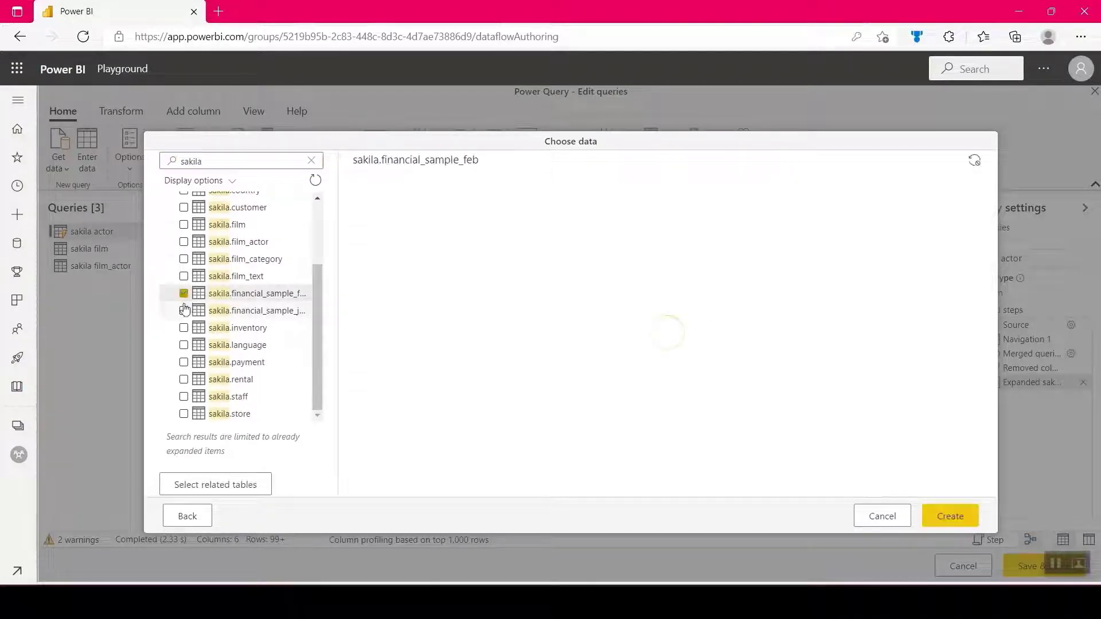
pyautogui.click(183, 311)
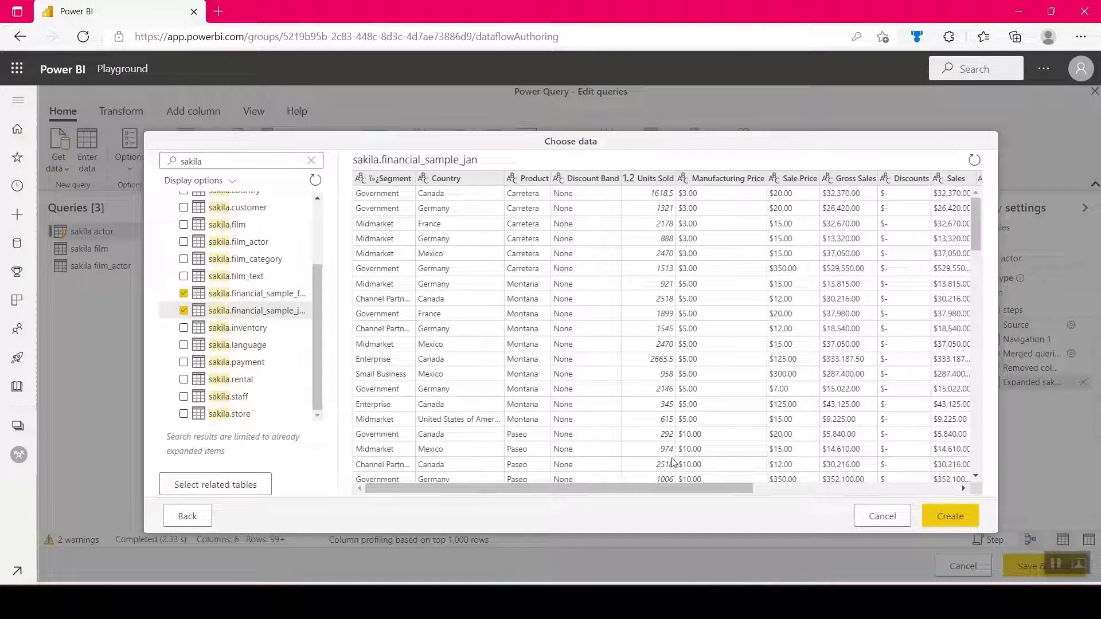
# Step: Create queries from the two financial sample tables and select financial_sample_feb
pyautogui.click(950, 523)
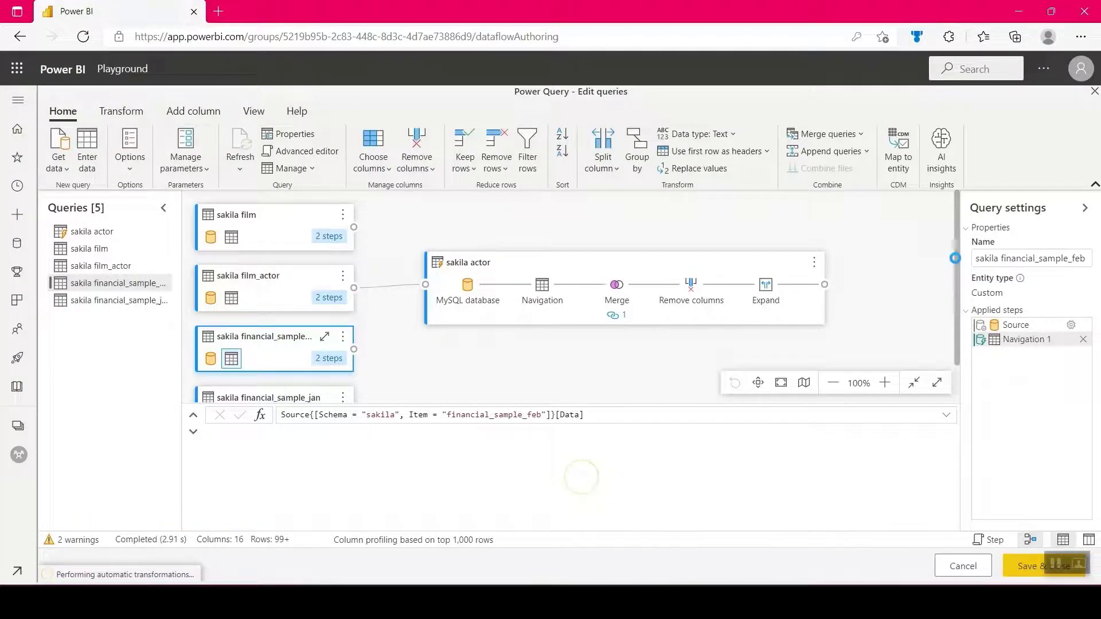
pyautogui.scroll(-2, 955, 258)
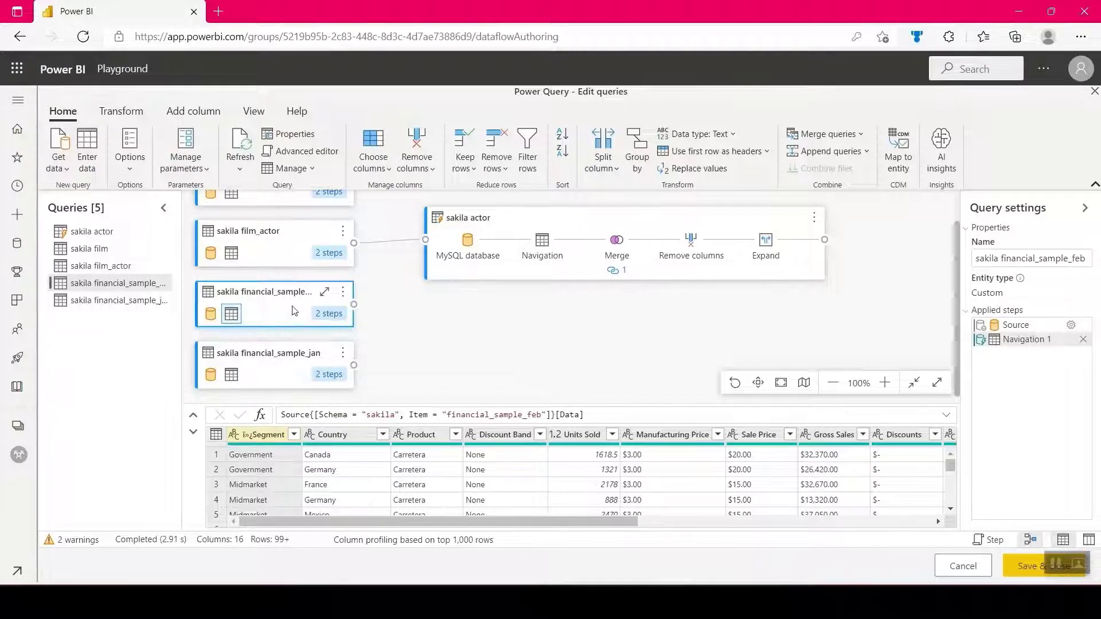
pyautogui.click(324, 291)
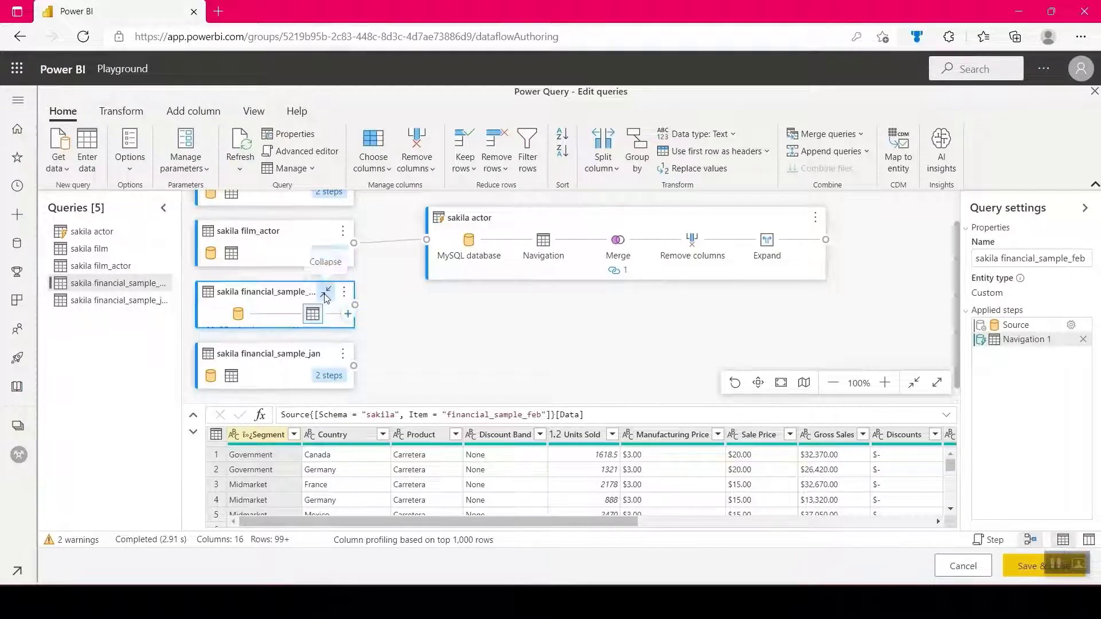
# Step: Append financial_sample_jan to financial_sample_feb as a new Append query
pyautogui.click(349, 313)
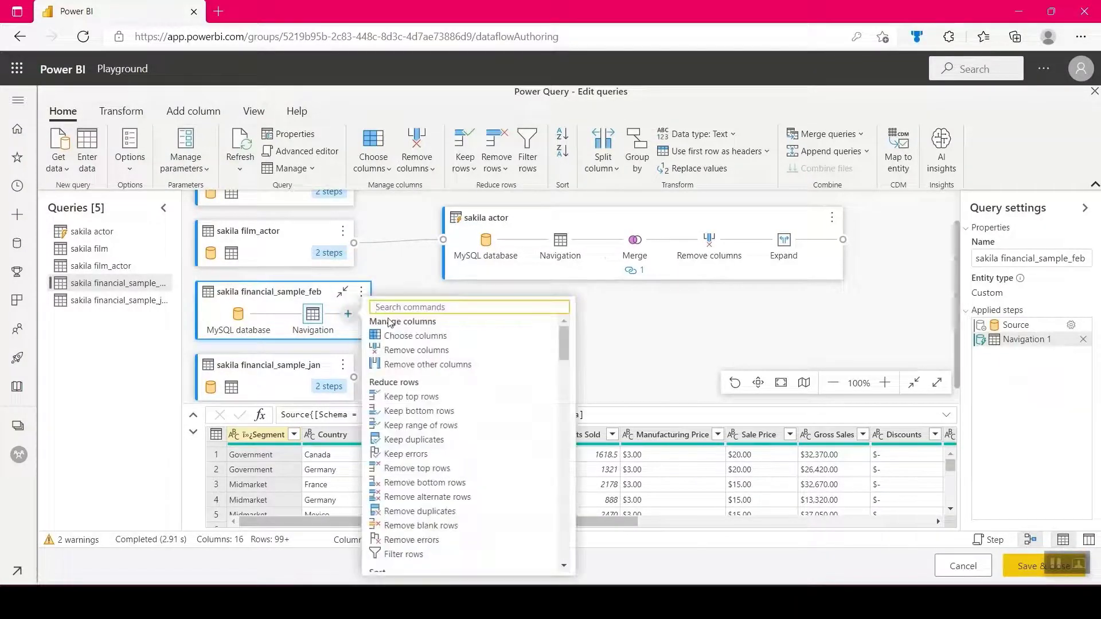
pyautogui.write('append')
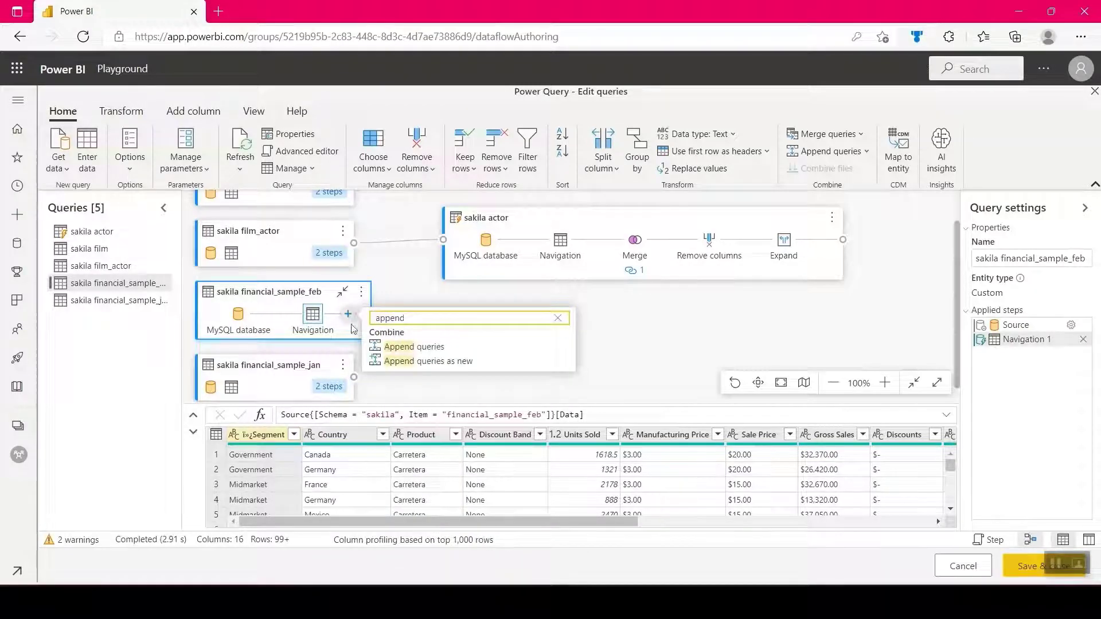
pyautogui.click(429, 361)
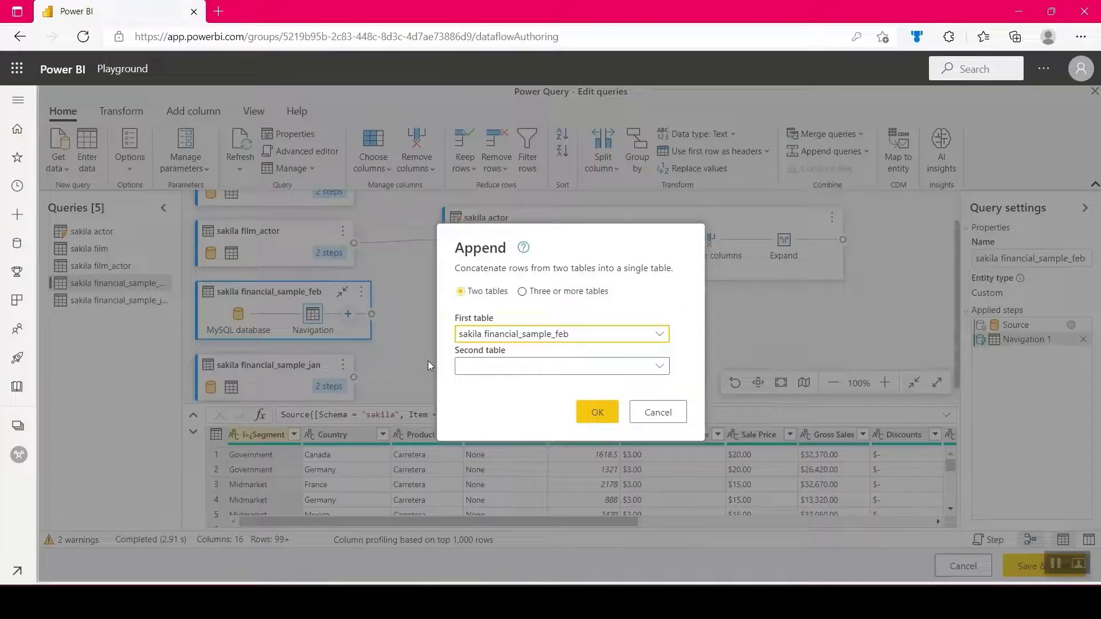
pyautogui.click(519, 367)
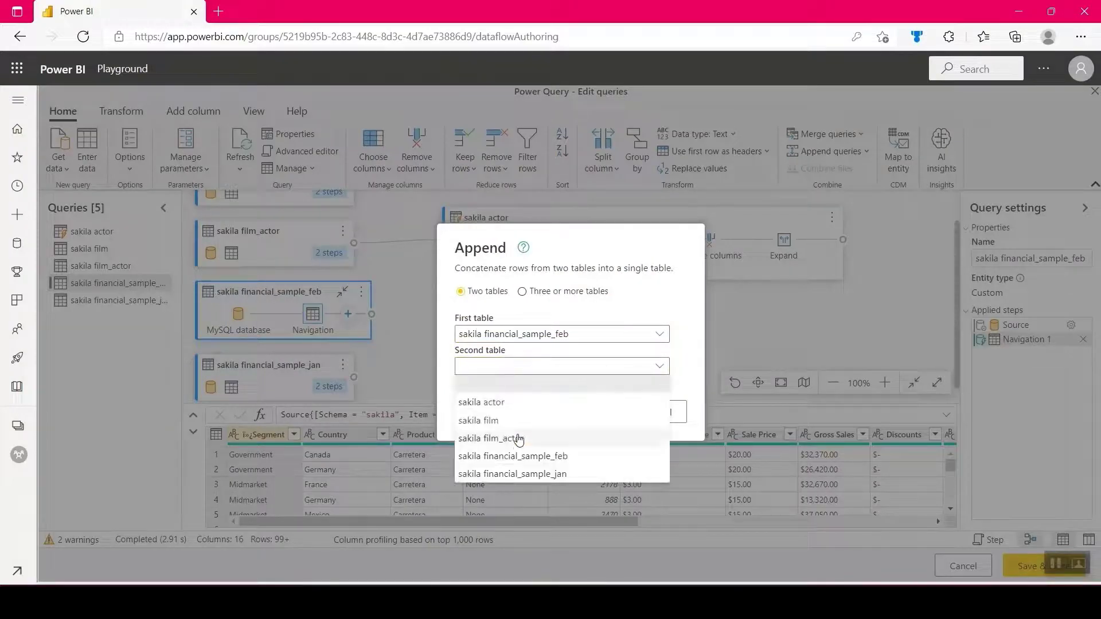
pyautogui.click(516, 475)
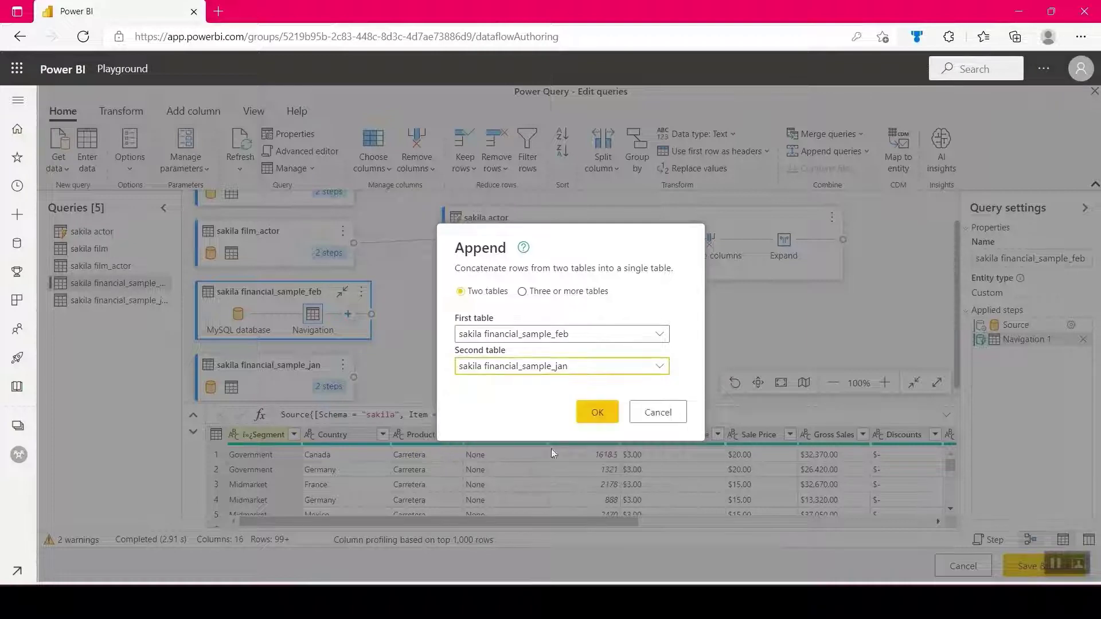
pyautogui.click(599, 411)
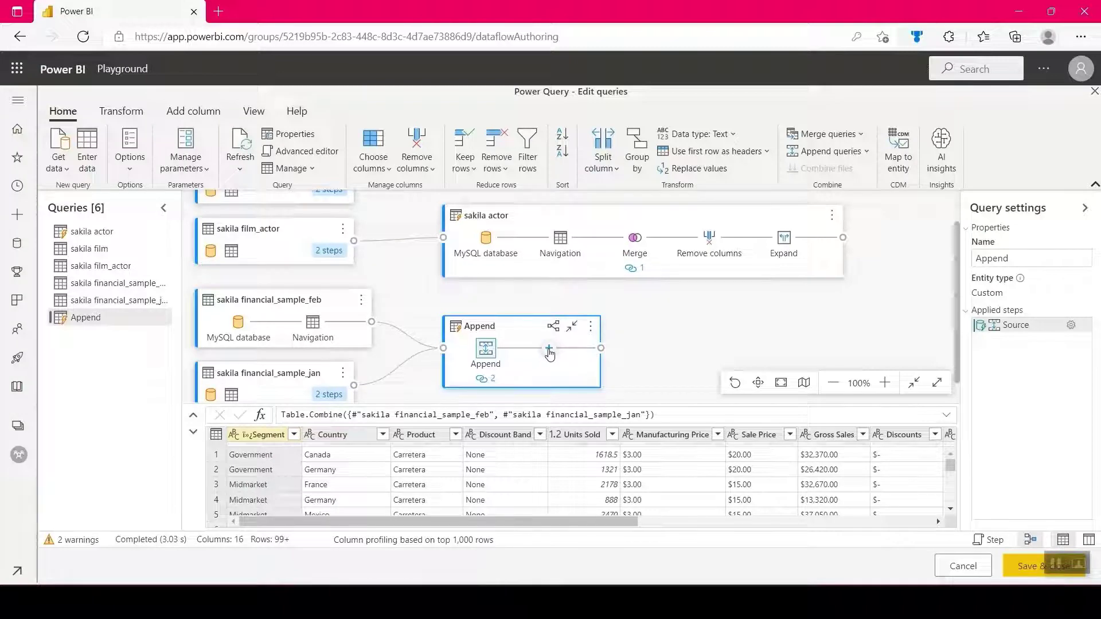
# Step: Start an advanced Group by on the Append query, grouping by Segment, Country and Product
pyautogui.click(549, 348)
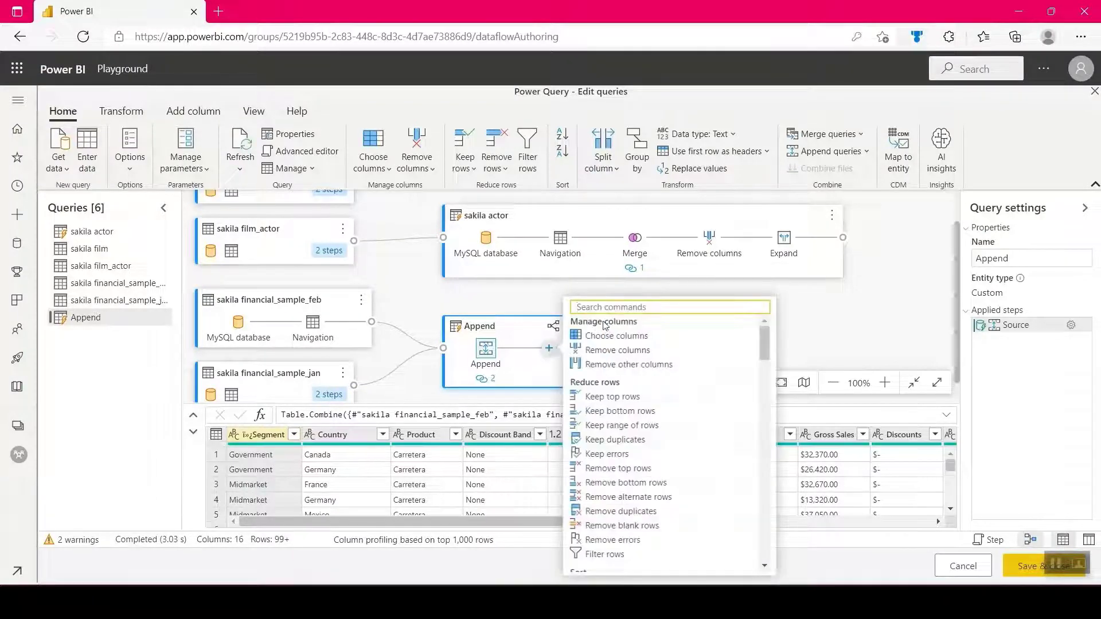
pyautogui.write('group')
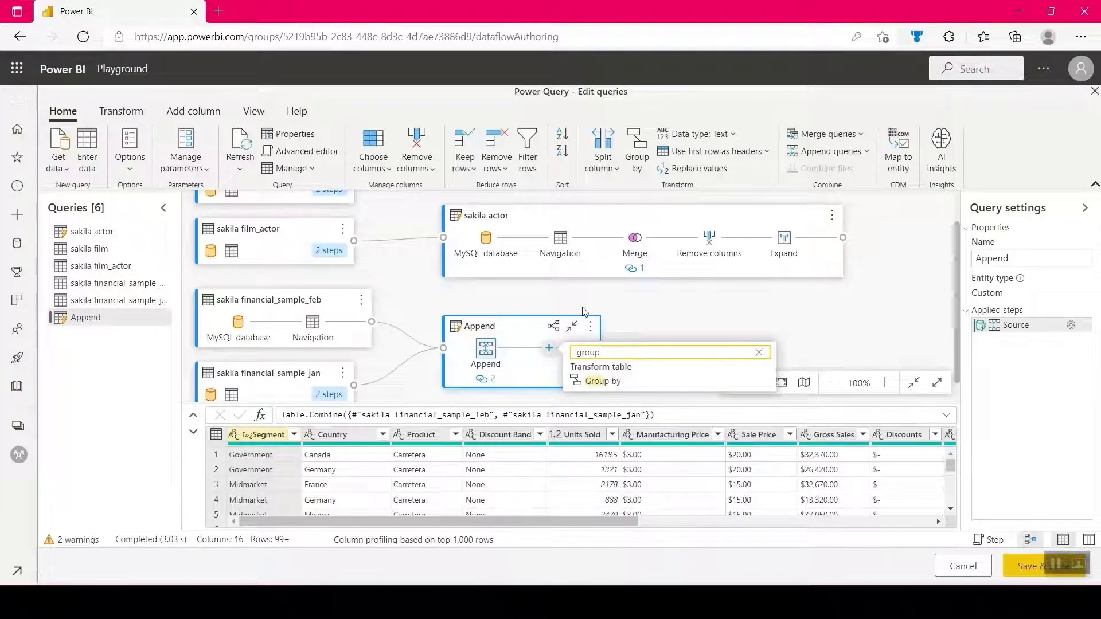
pyautogui.click(596, 381)
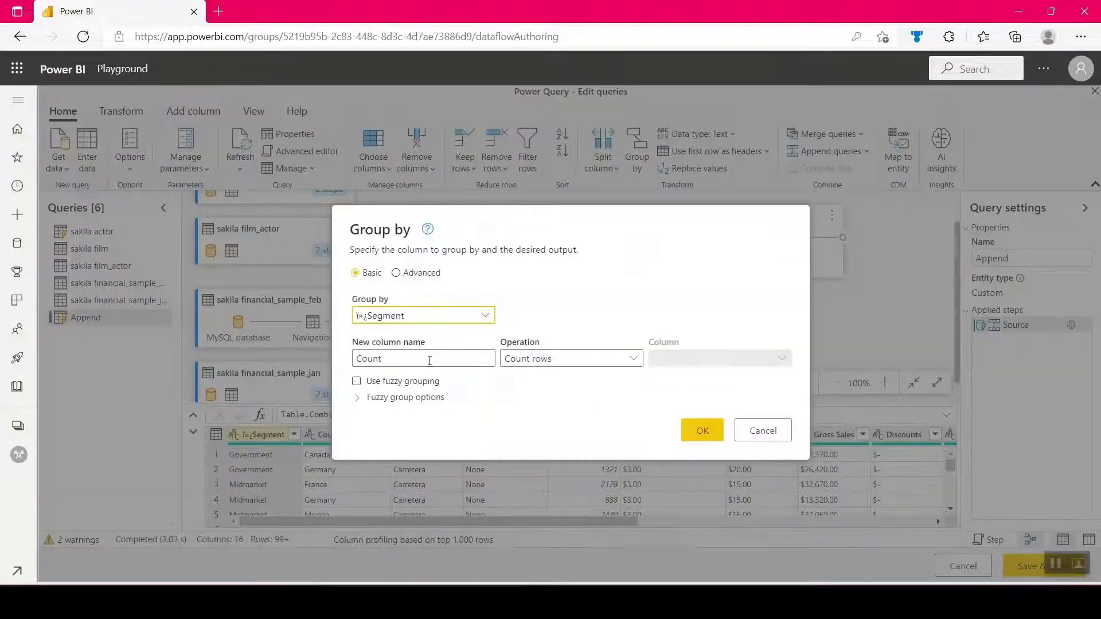
pyautogui.click(421, 274)
pyautogui.click(392, 320)
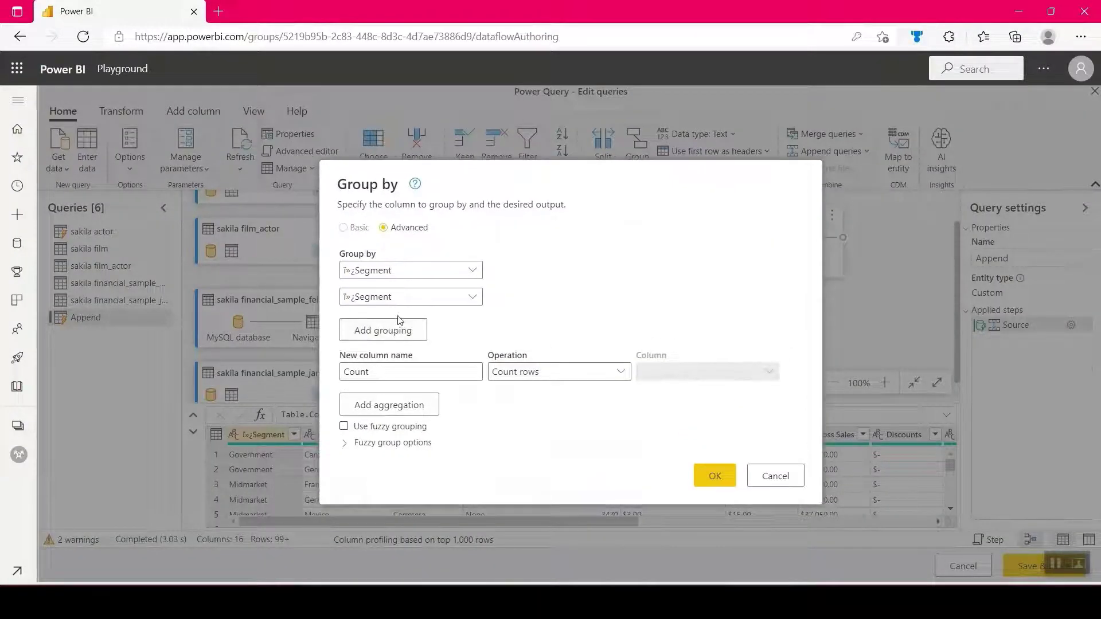
pyautogui.click(408, 297)
pyautogui.click(369, 327)
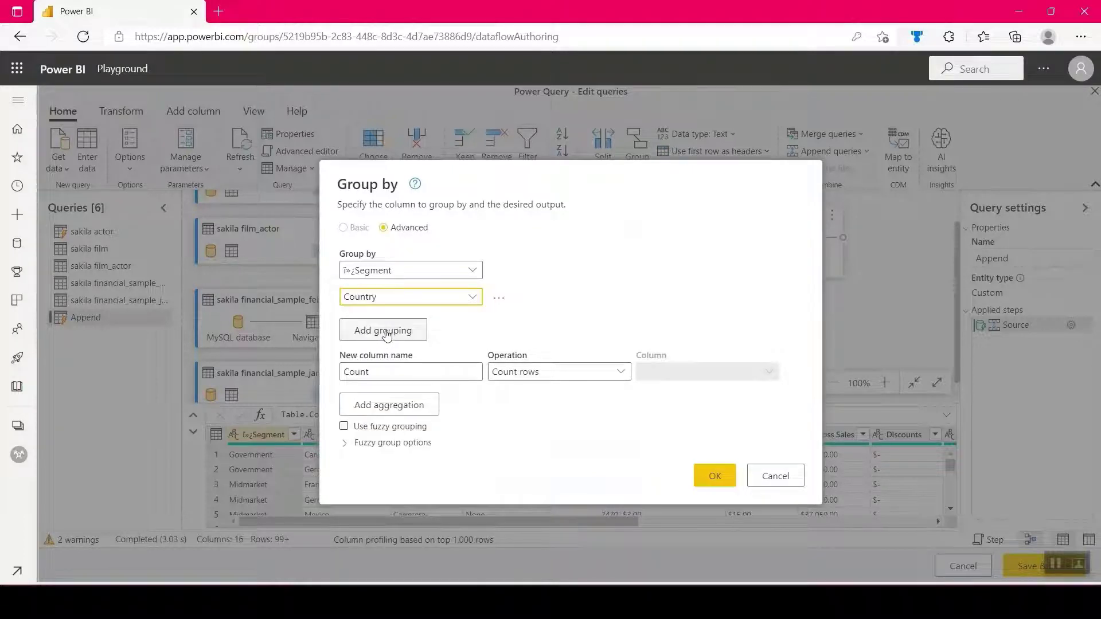
pyautogui.click(384, 336)
pyautogui.click(388, 311)
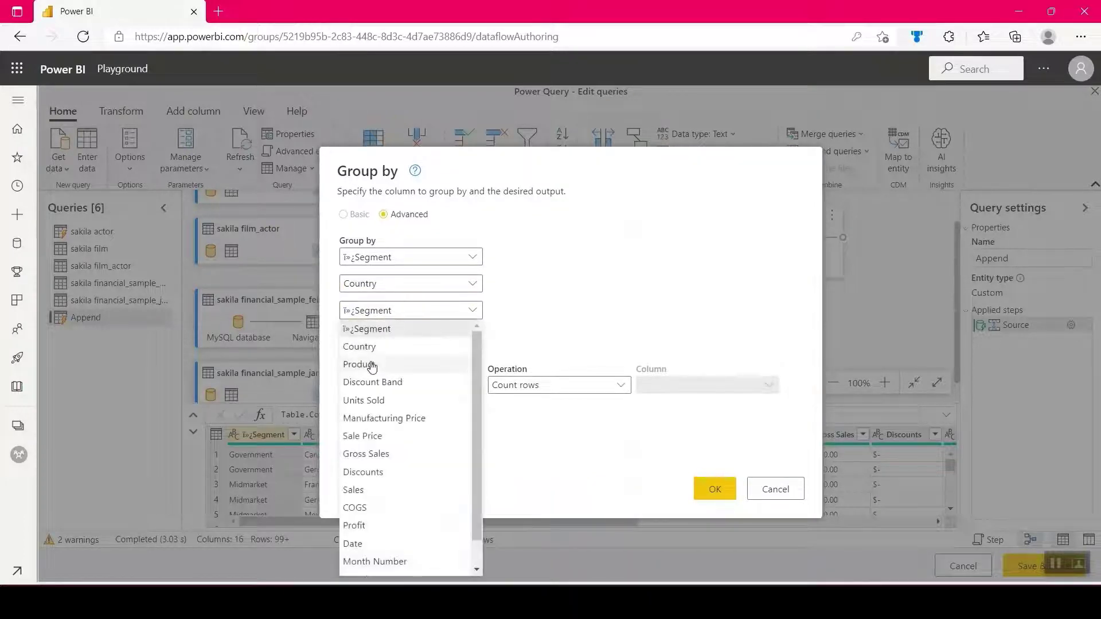
pyautogui.click(372, 365)
# Step: Add a TotalProfit aggregation that sums the Profit column and confirm the grouping
pyautogui.doubleClick(386, 382)
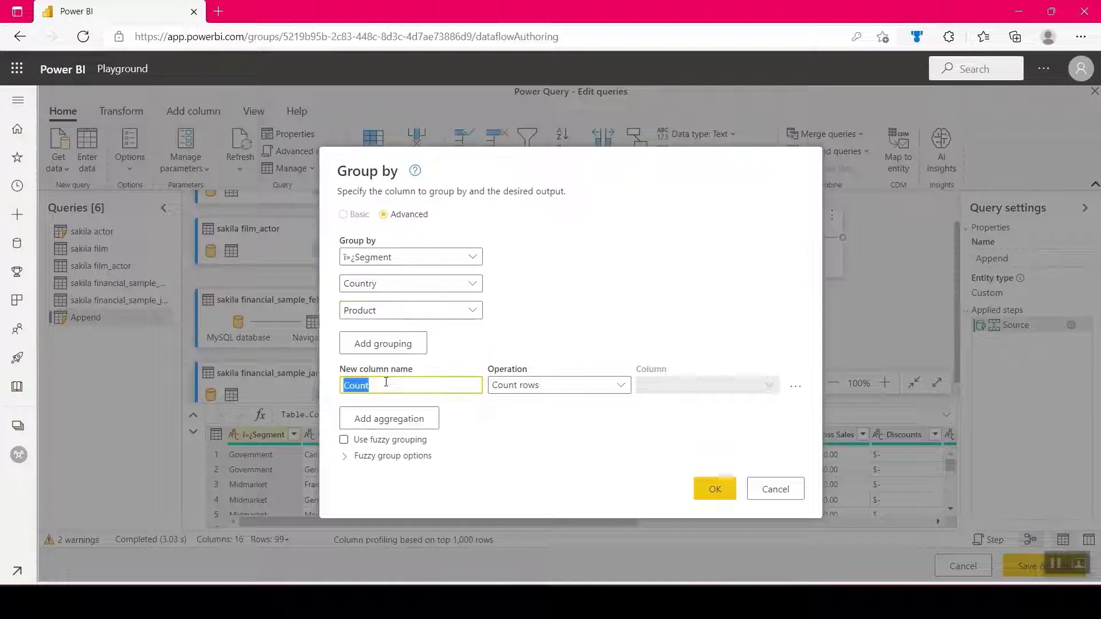
pyautogui.write('Tp')
pyautogui.write('To')
pyautogui.write('talProfit')
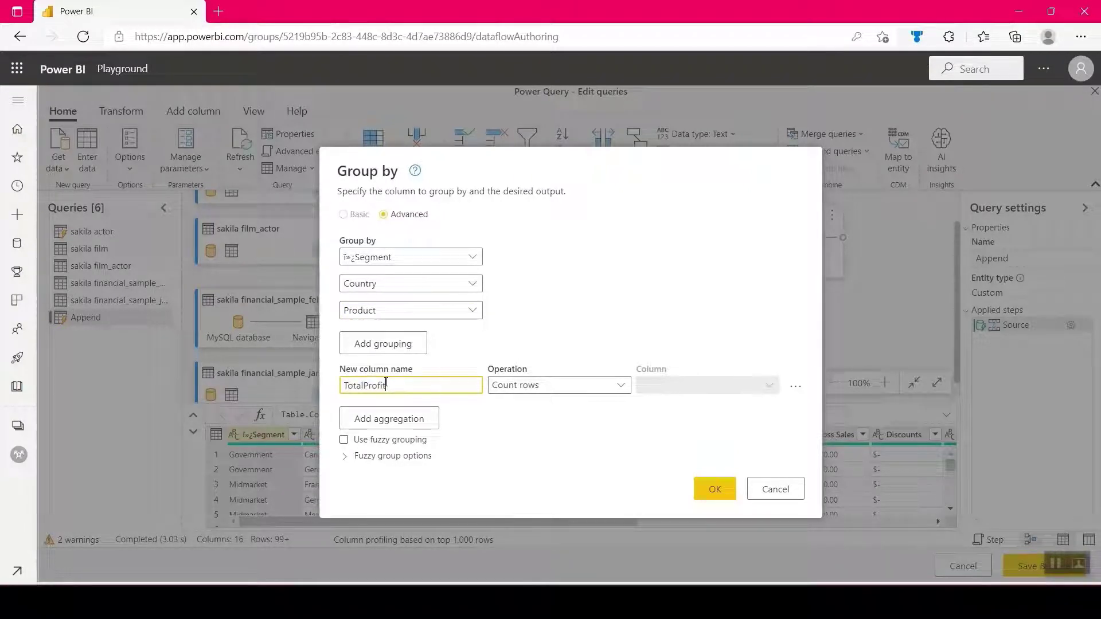
pyautogui.click(528, 388)
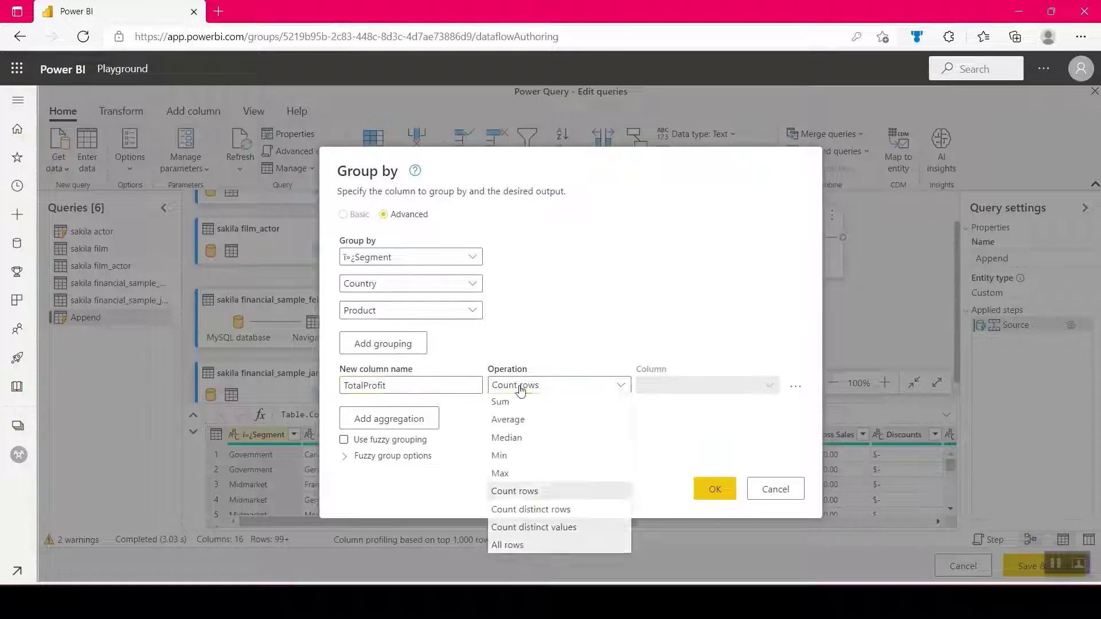
pyautogui.click(505, 408)
pyautogui.click(669, 390)
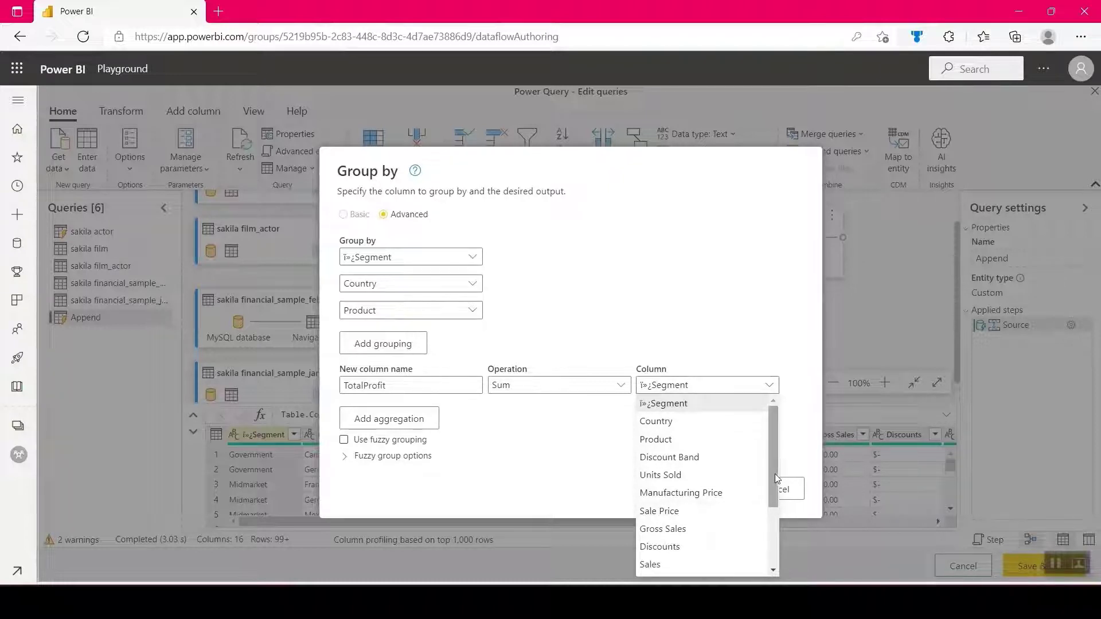
pyautogui.scroll(-3, 773, 485)
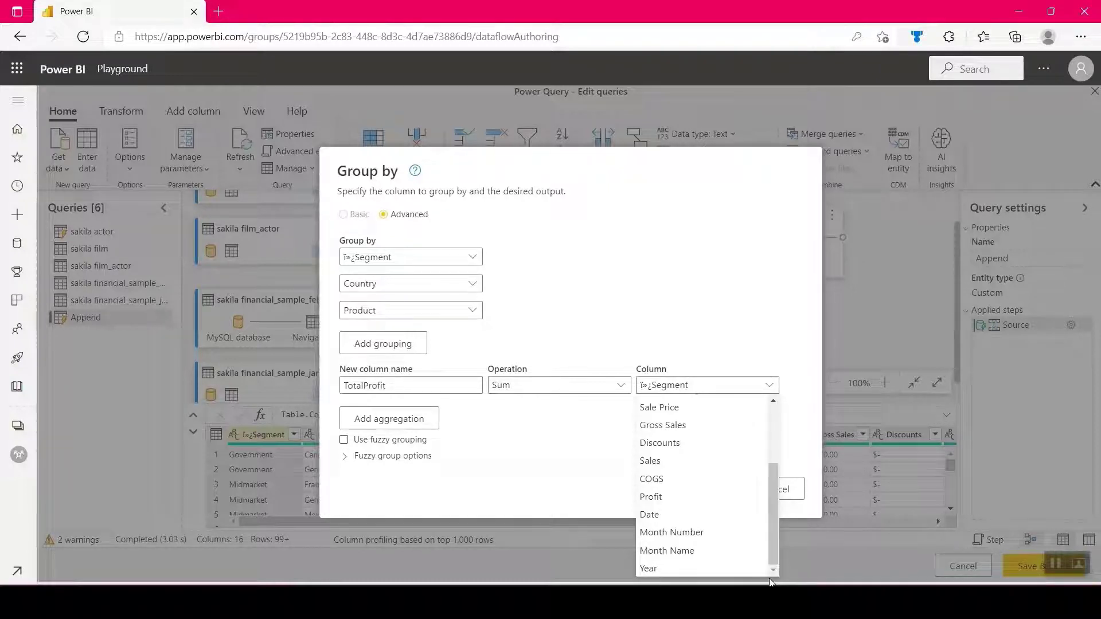
pyautogui.click(653, 497)
pyautogui.click(715, 490)
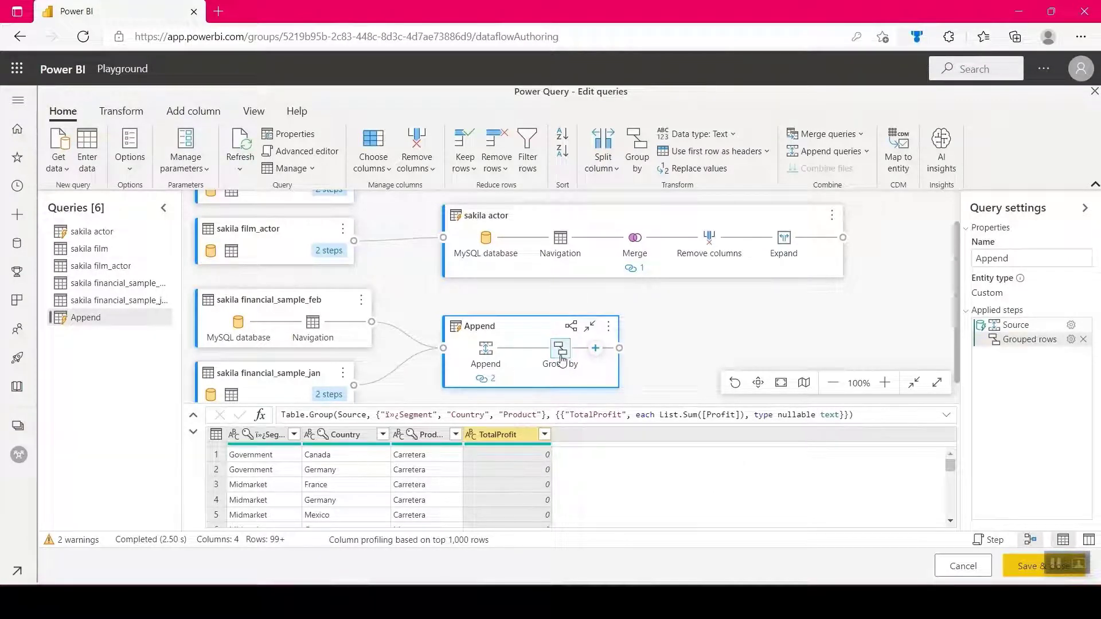
# Step: Select the Append query's Source step and scroll the preview right to the Profit column
pyautogui.moveTo(555, 360)
pyautogui.moveTo(1020, 346)
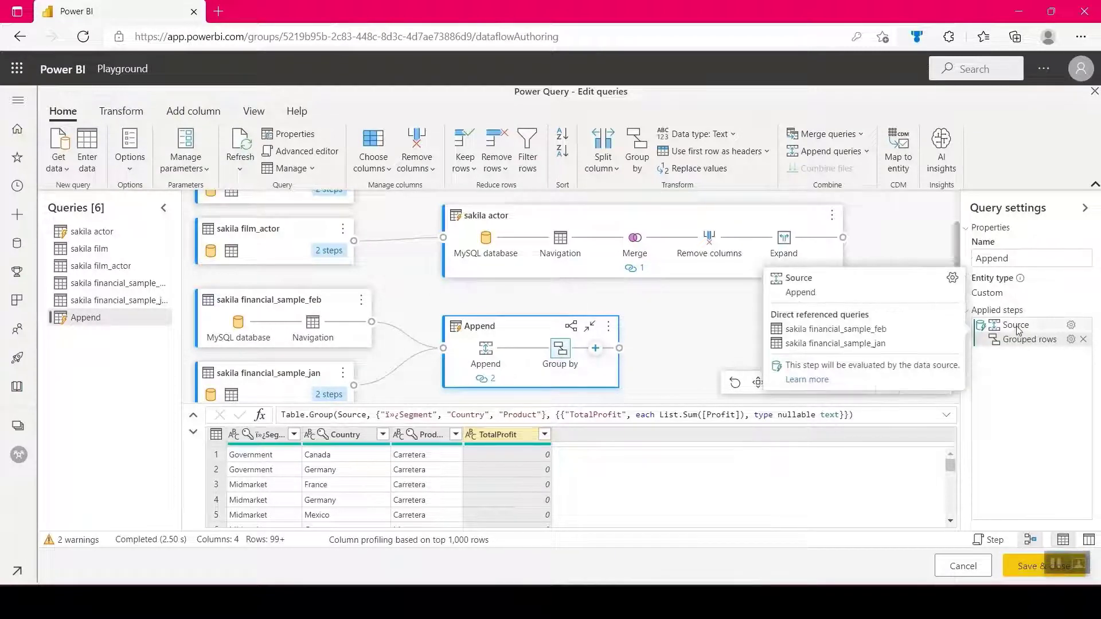
pyautogui.click(1017, 327)
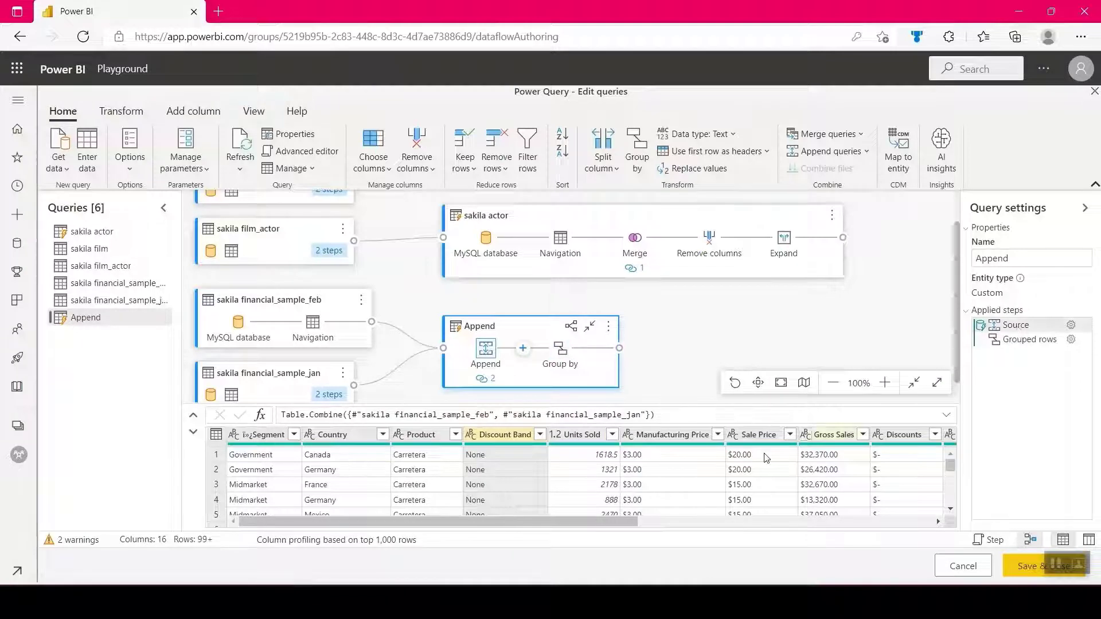
pyautogui.moveTo(627, 525); pyautogui.dragTo(803, 524)
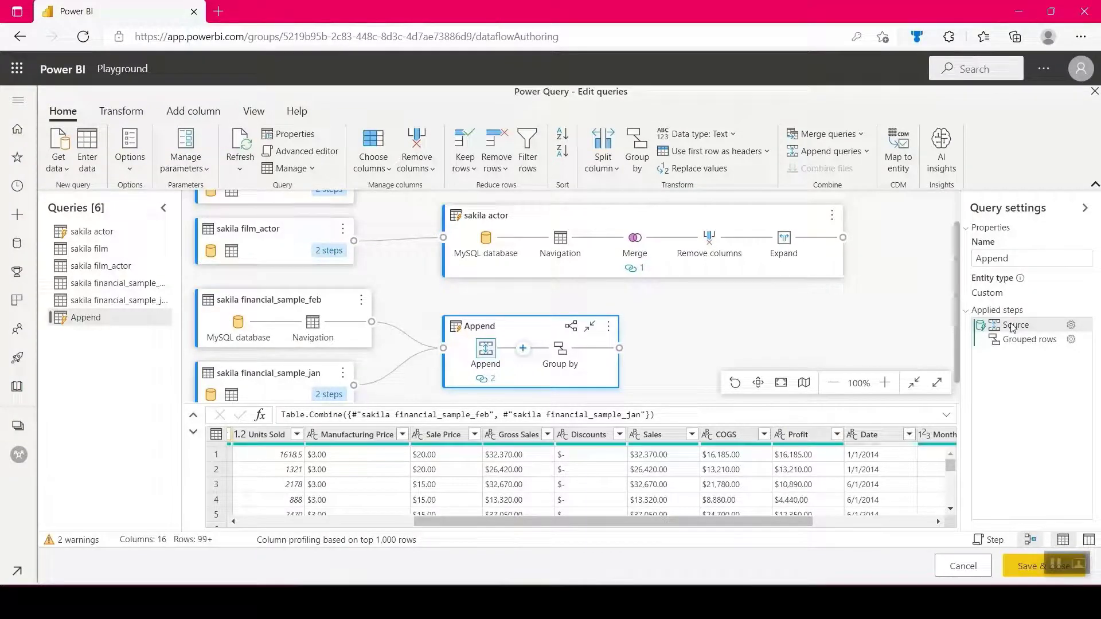
pyautogui.moveTo(1013, 328)
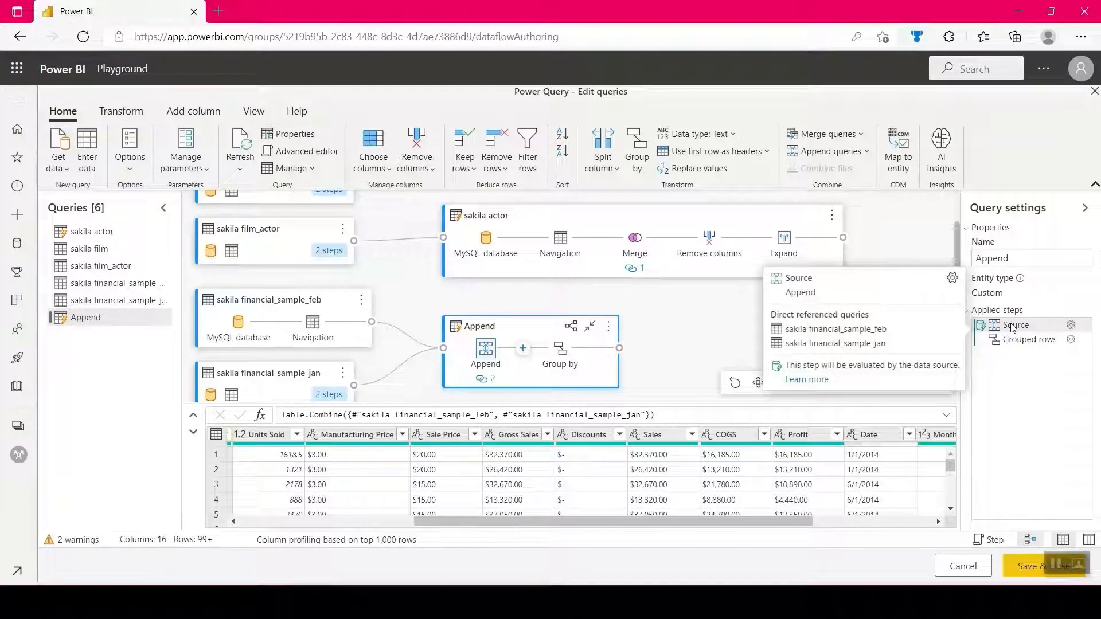
# Step: Insert a Changed column type step before the grouping that makes Profit a Decimal number
pyautogui.click(779, 434)
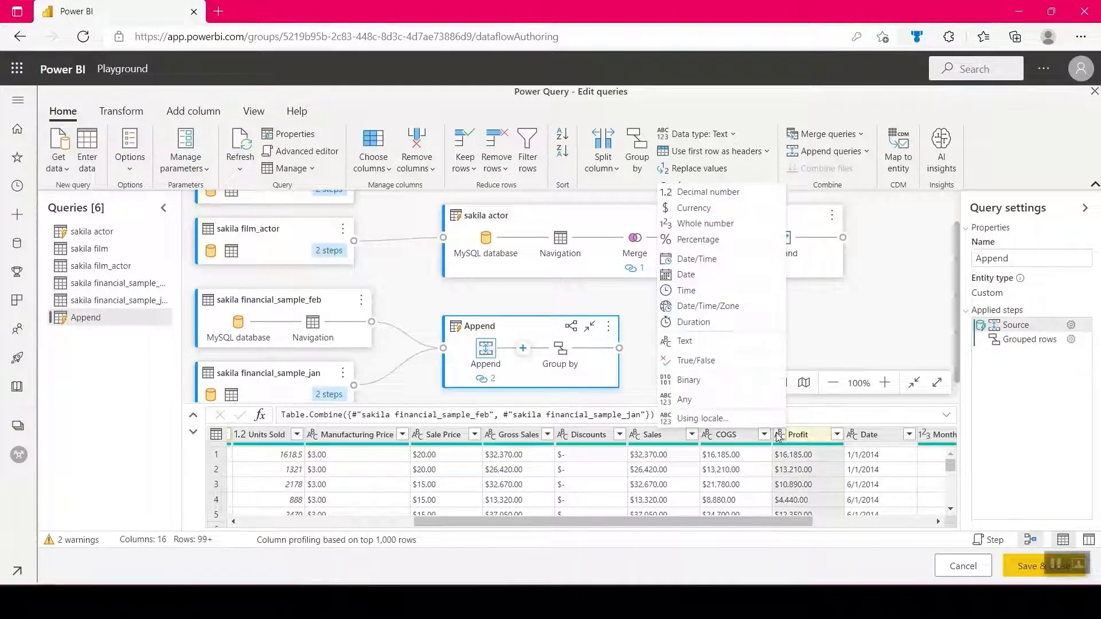
pyautogui.click(698, 193)
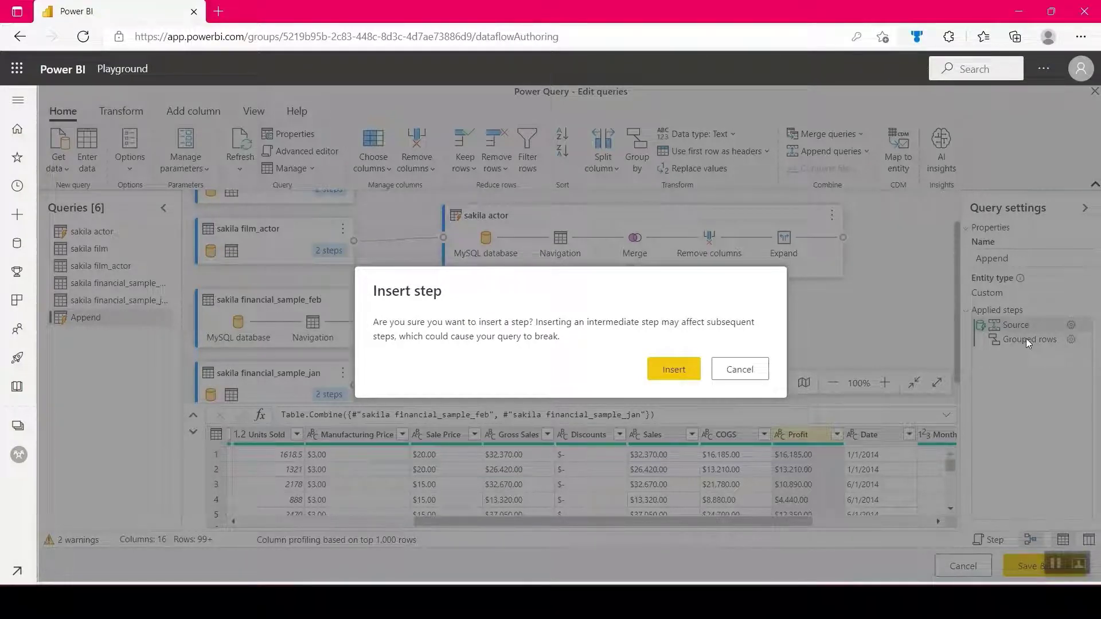
pyautogui.click(673, 375)
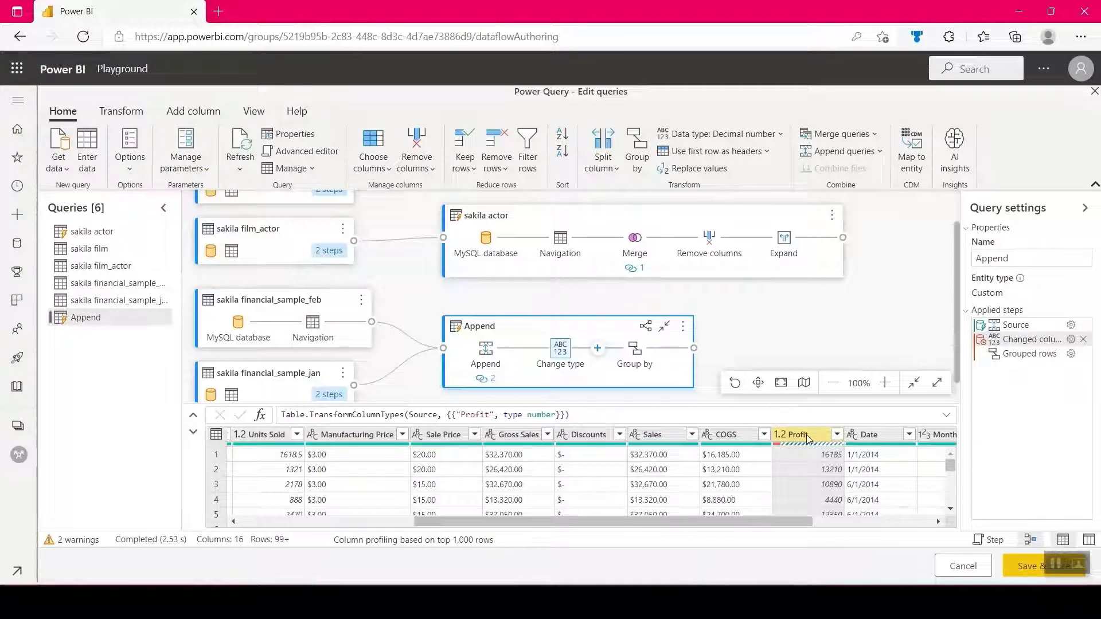
pyautogui.click(138, 114)
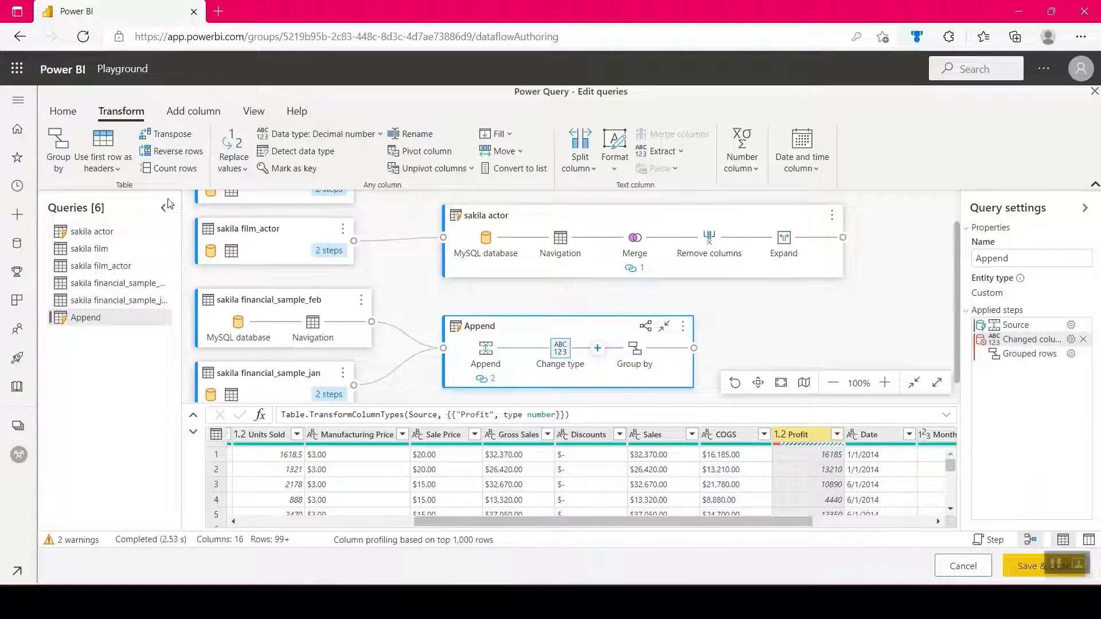
# Step: Insert a Replaced errors step ahead of Grouped rows that sets Profit errors to 0
pyautogui.click(244, 169)
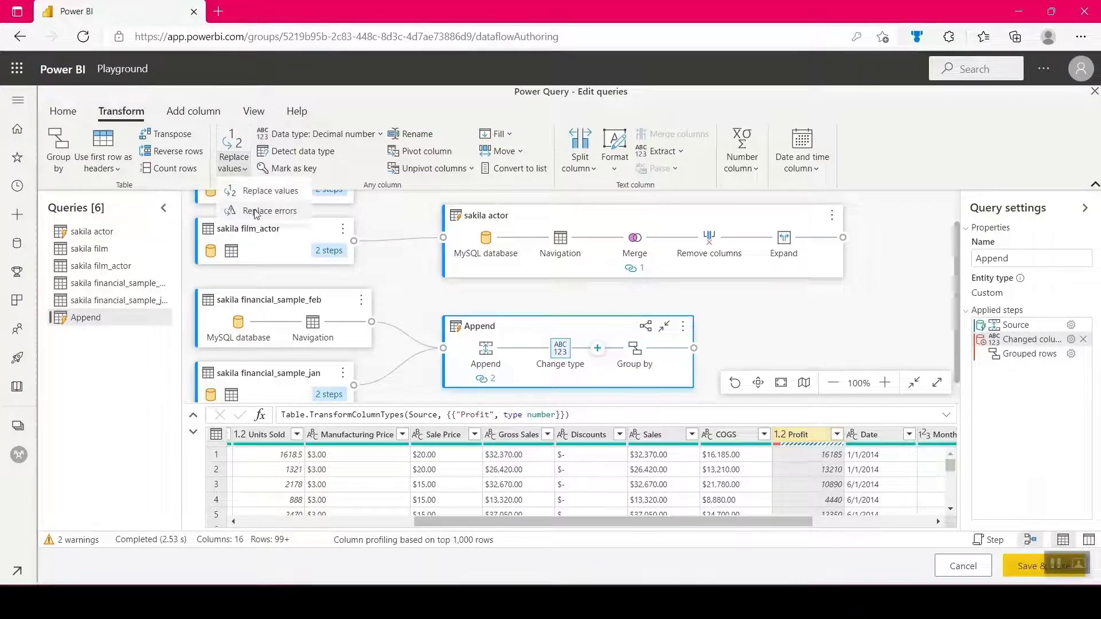
pyautogui.click(256, 212)
pyautogui.click(659, 370)
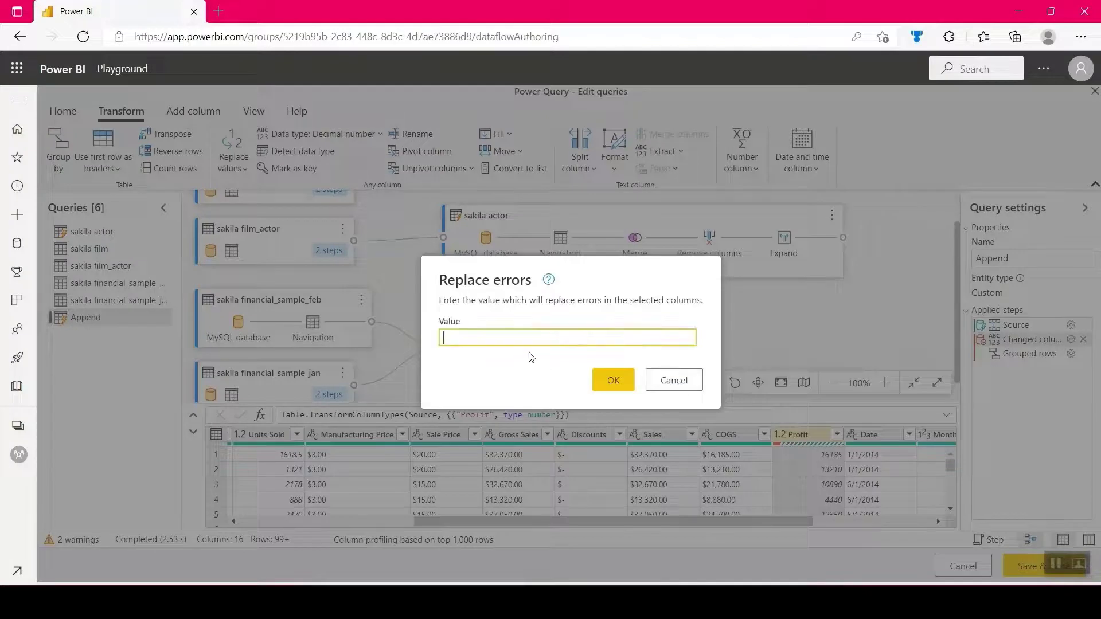
pyautogui.write('0')
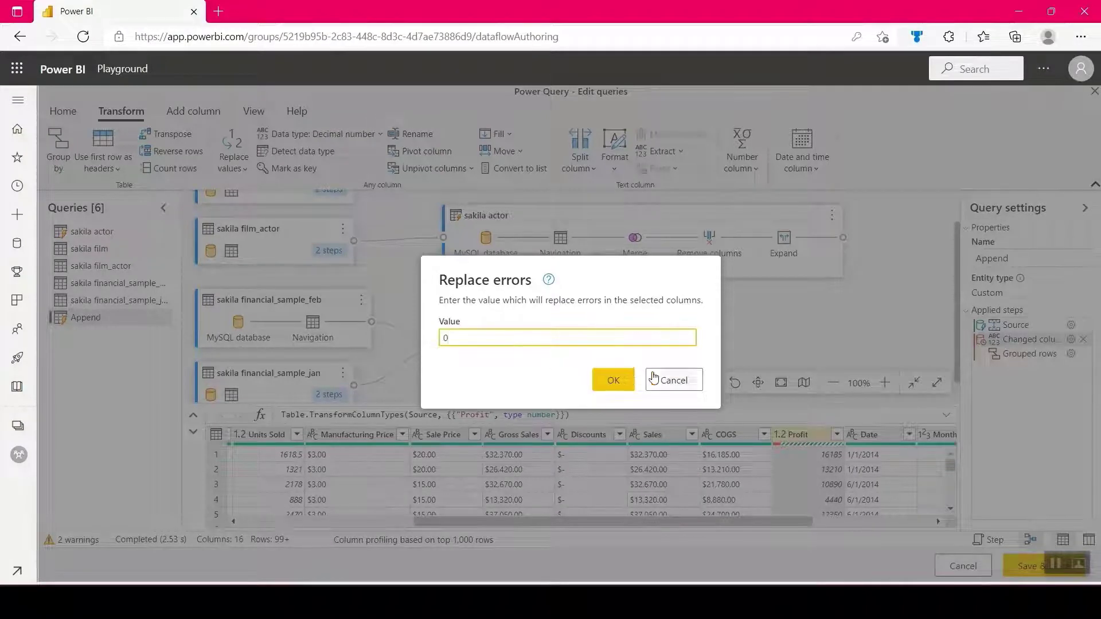
pyautogui.click(612, 379)
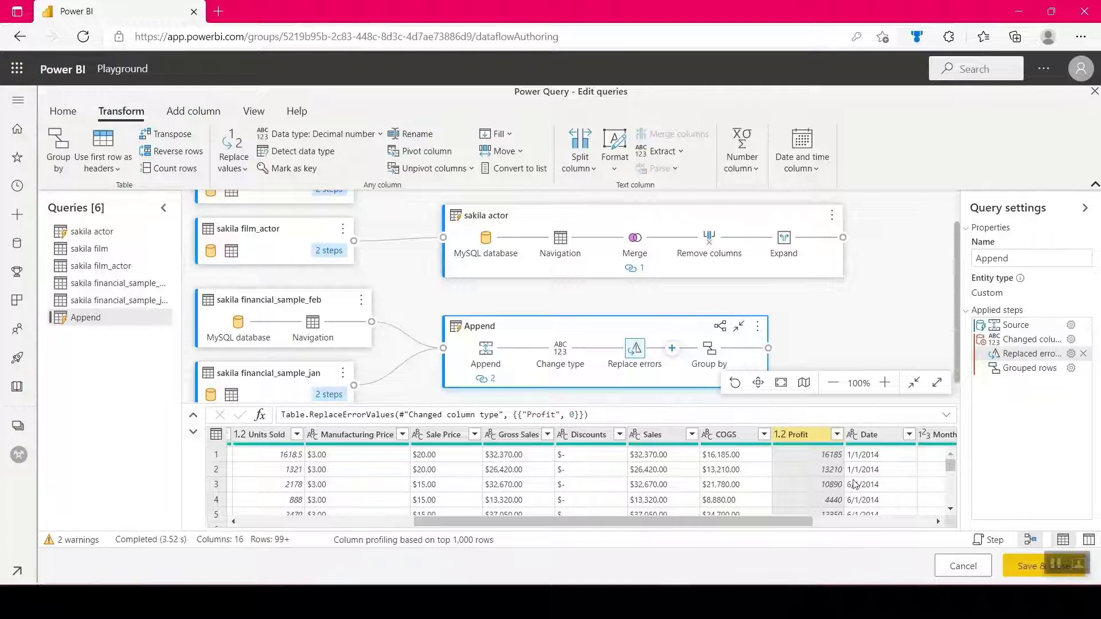
pyautogui.moveTo(984, 344)
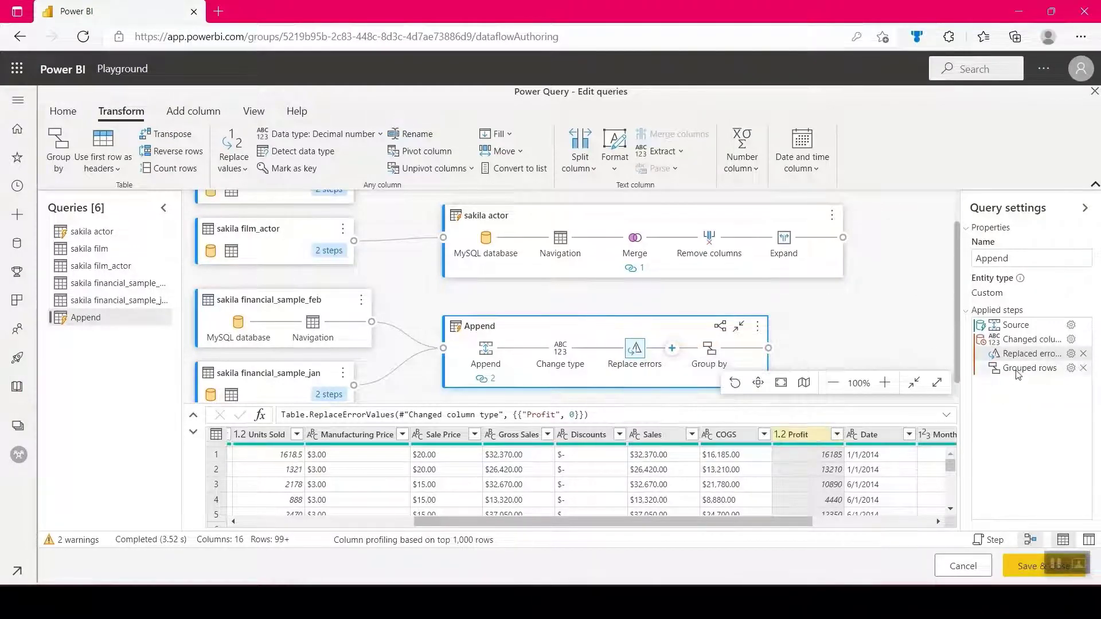
# Step: Check the Grouped rows TotalProfit sums, then rename the Append query to 'Summary'
pyautogui.click(1017, 371)
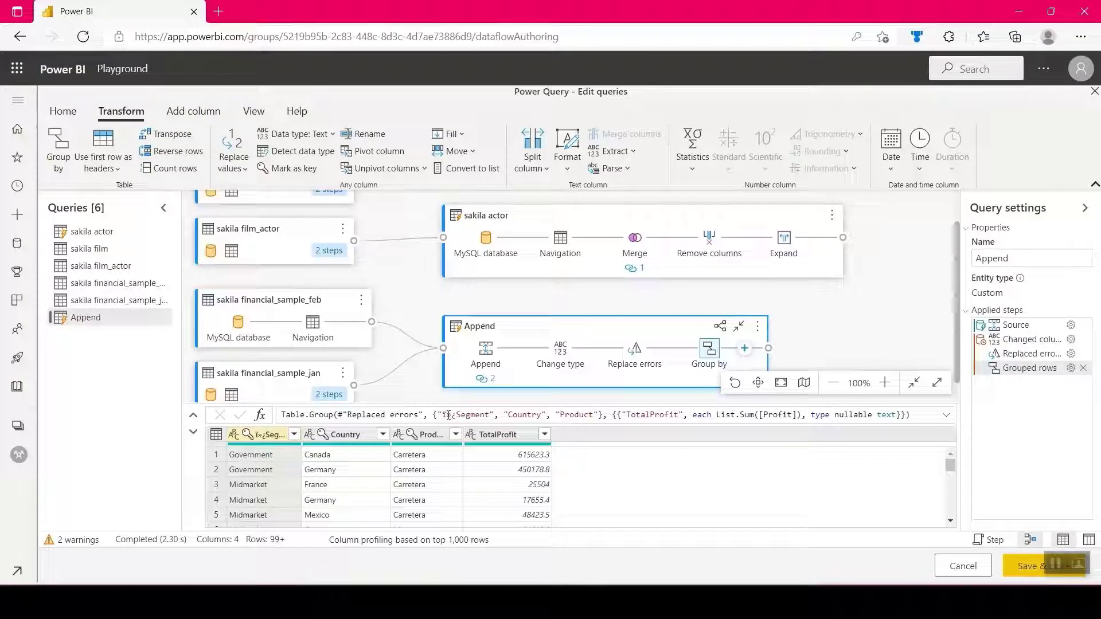
pyautogui.rightClick(106, 320)
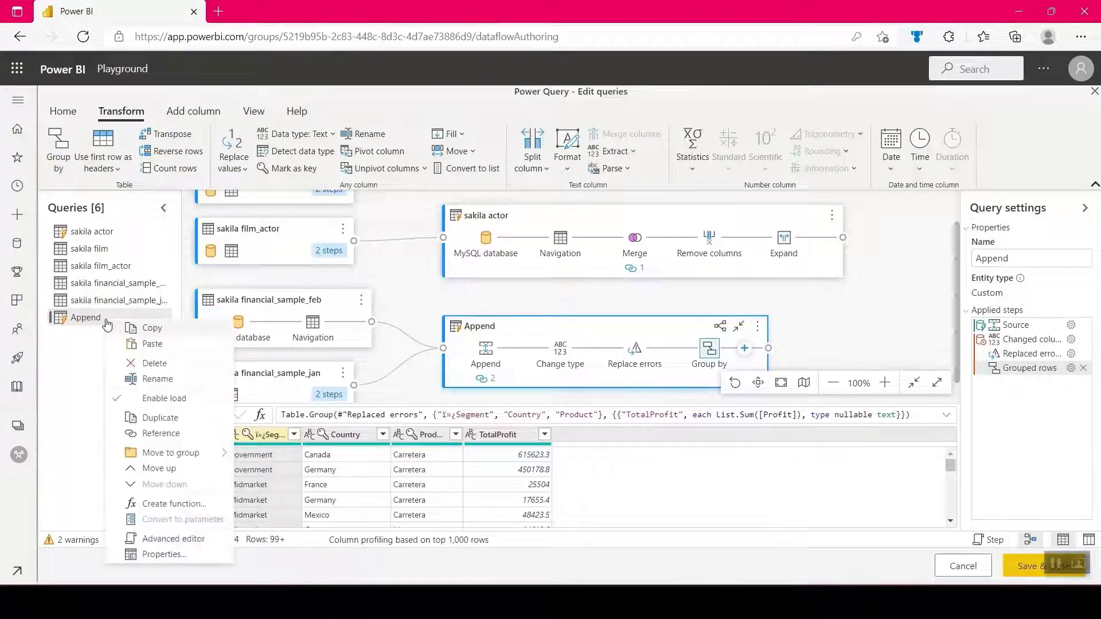
pyautogui.click(162, 379)
pyautogui.write('Su')
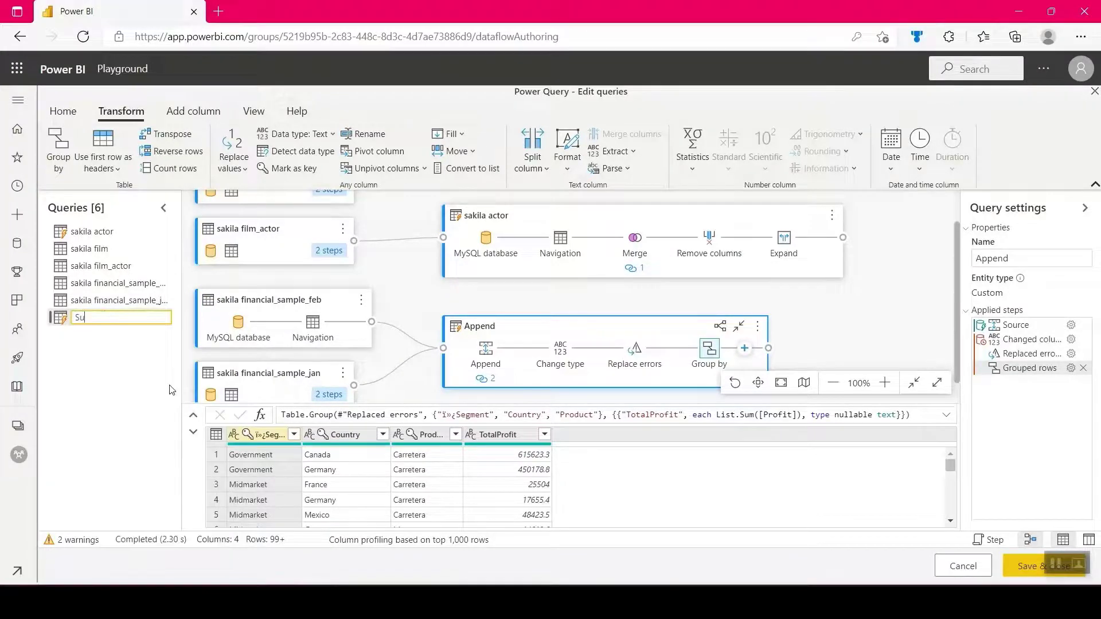
pyautogui.write('mmary')
pyautogui.press('Return')
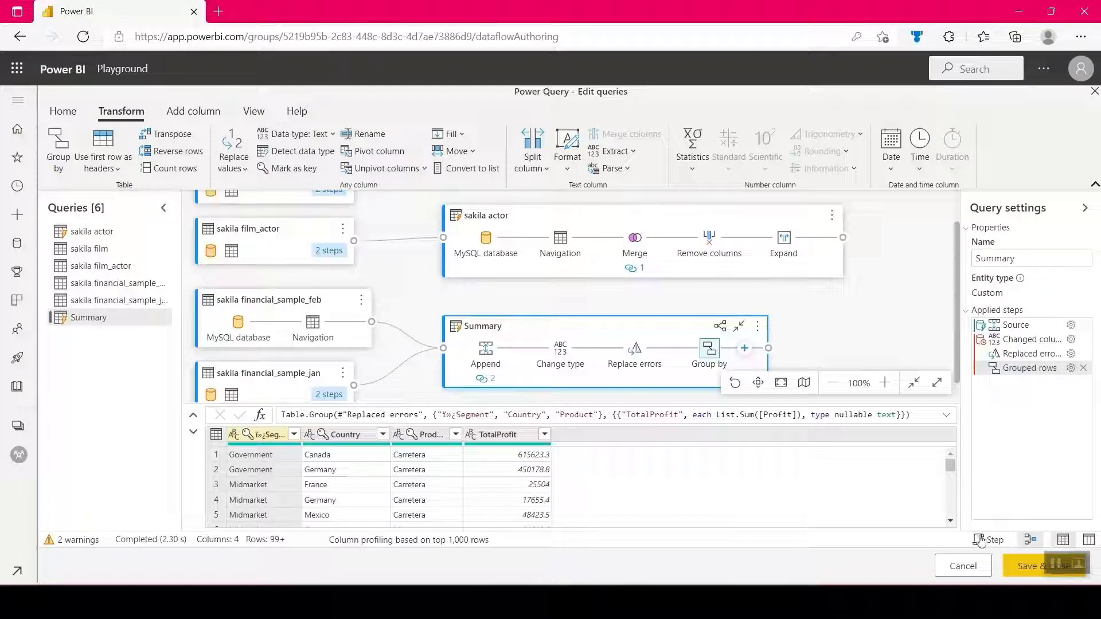
# Step: Save the dataflow with the name 'TestFlow' and dismiss the success notification
pyautogui.click(1027, 567)
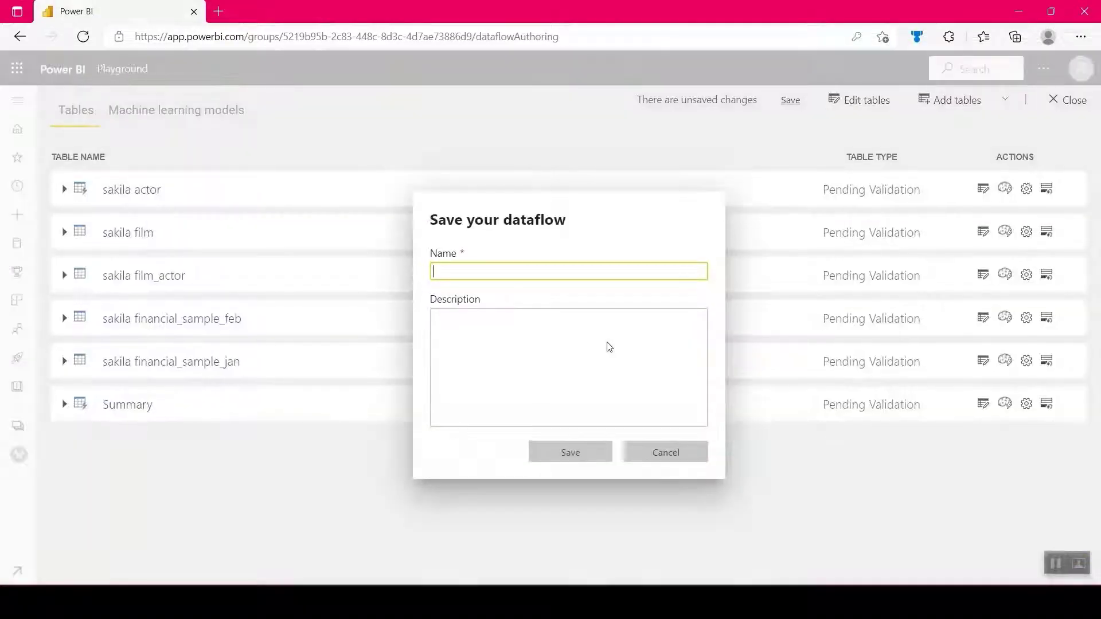
pyautogui.write('TestFlow')
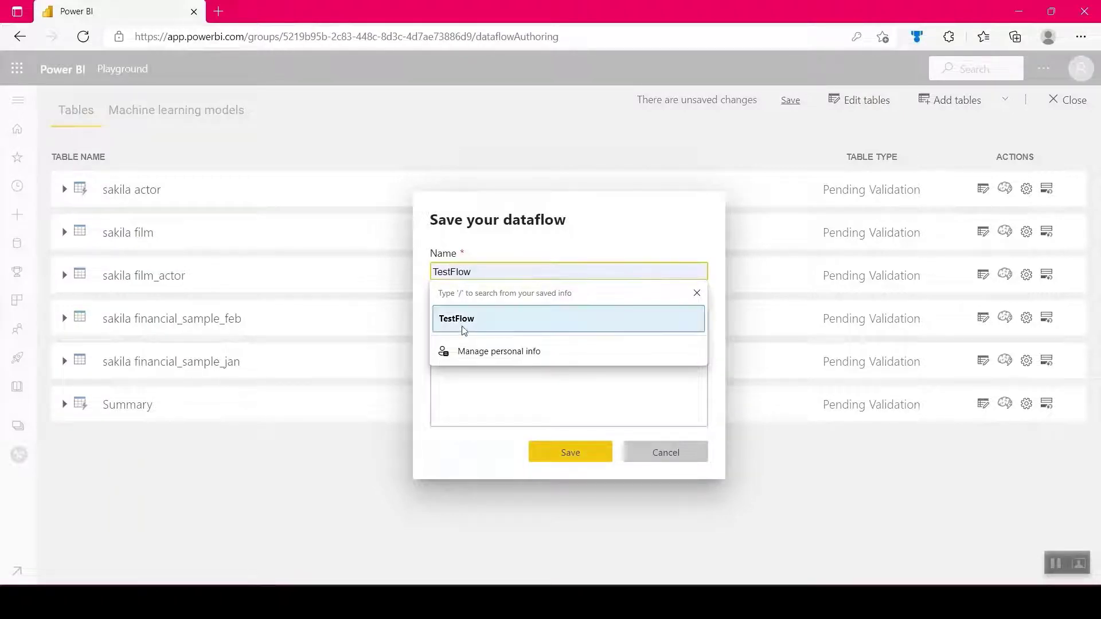
pyautogui.click(460, 323)
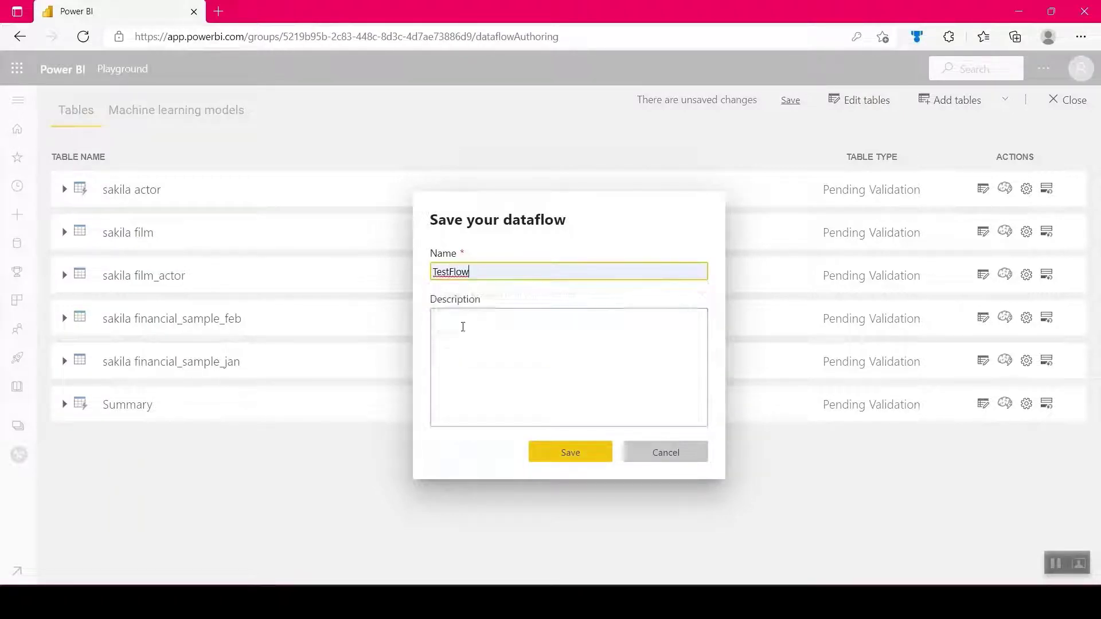
pyautogui.click(579, 452)
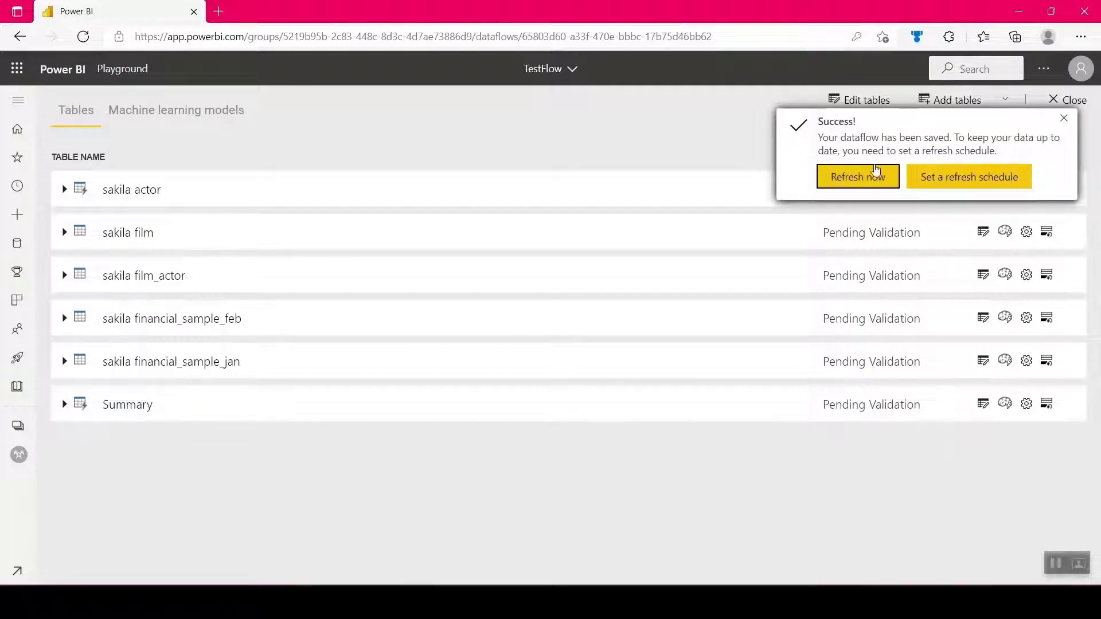
pyautogui.click(940, 180)
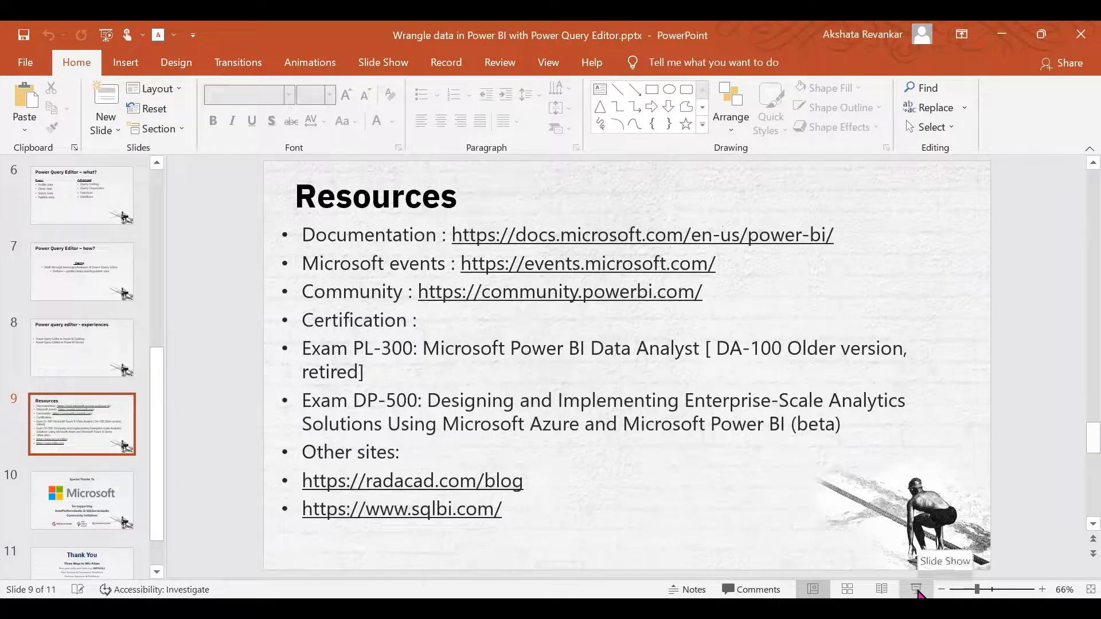
# Step: Present the slide show from the Resources slide (slide 9) in presenter view
pyautogui.click(916, 590)
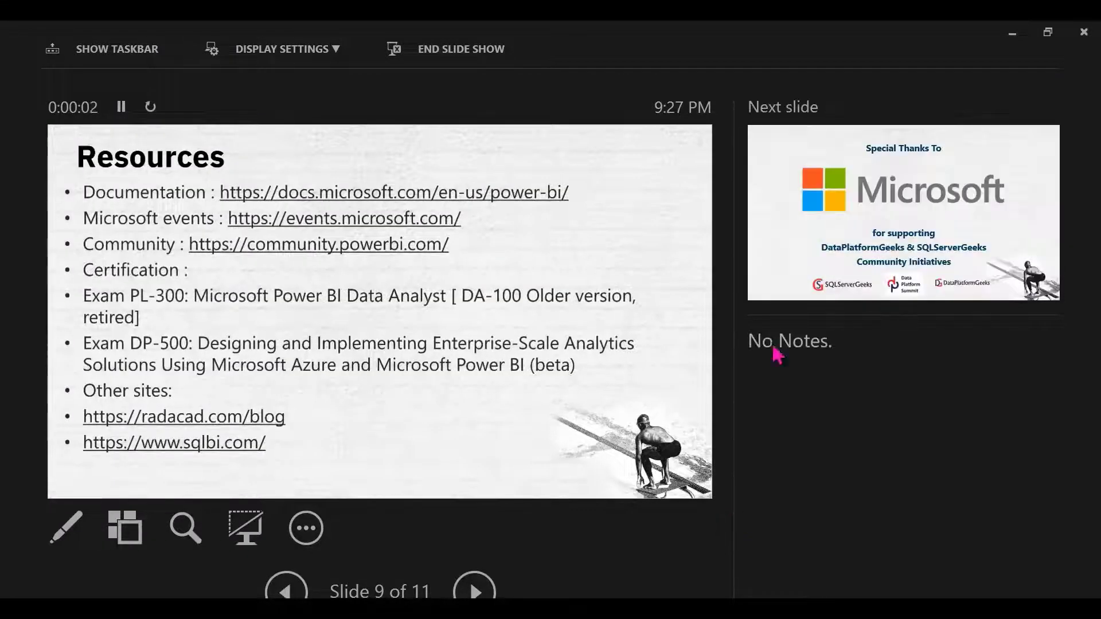
pyautogui.click(270, 54)
pyautogui.click(270, 54)
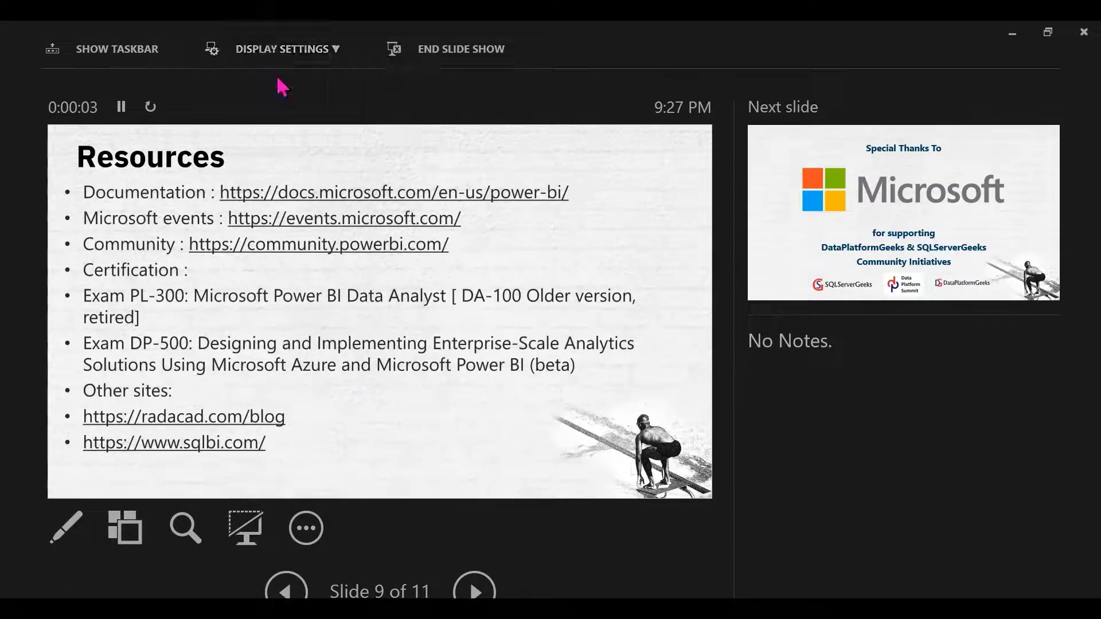